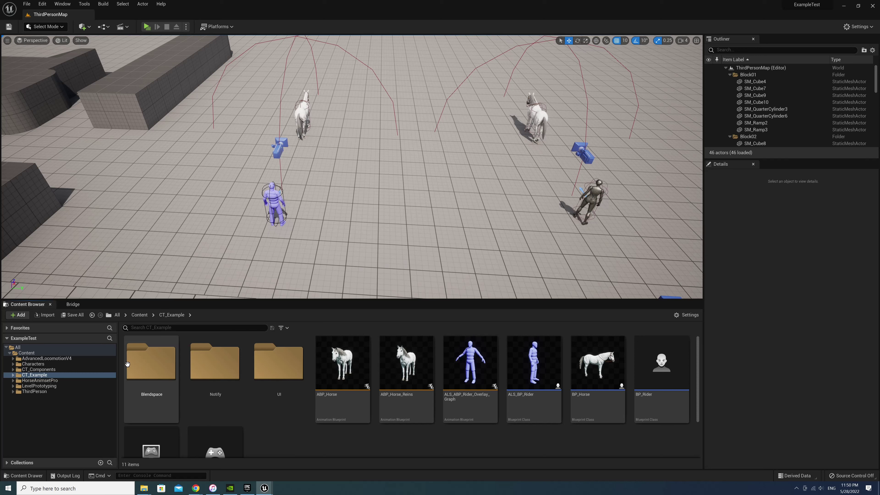
Open BP_Rider from the CT_Example folder and bring its Mount section into view
{"action": "left_click", "coordinate": [646, 386]}
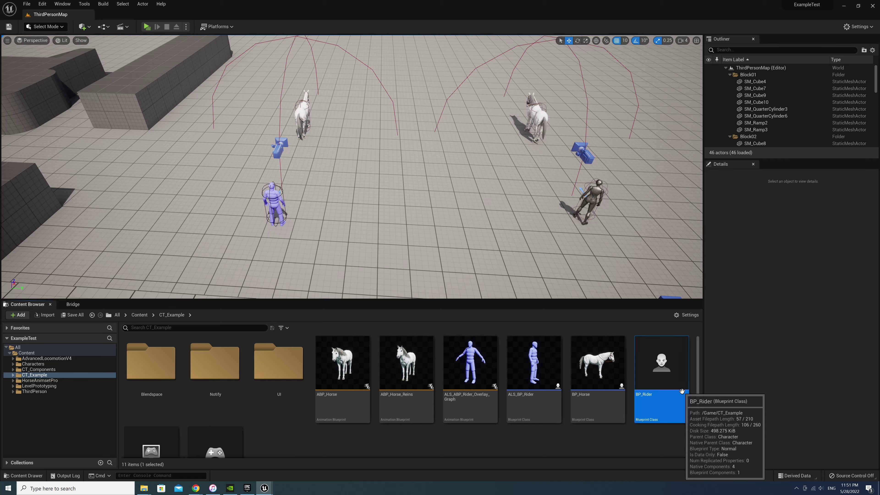
{"action": "double_click", "coordinate": [665, 366]}
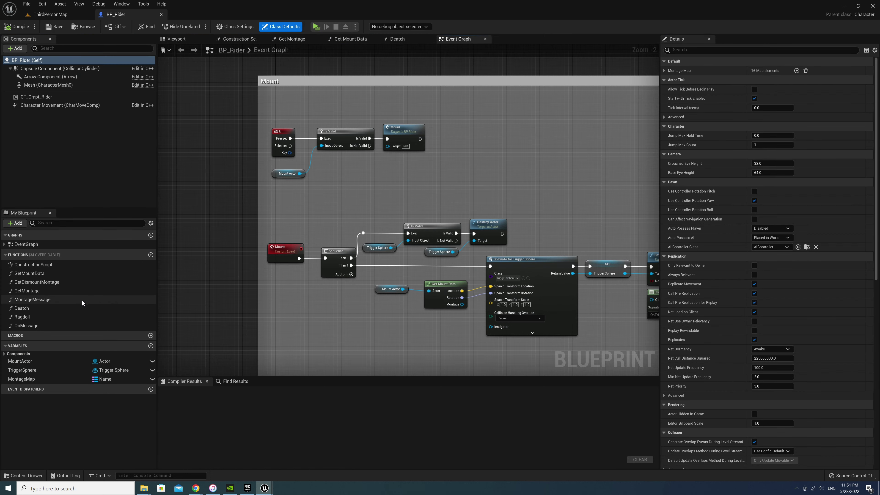
{"action": "right_click_drag", "start_coordinate": [306, 217], "coordinate": [296, 271]}
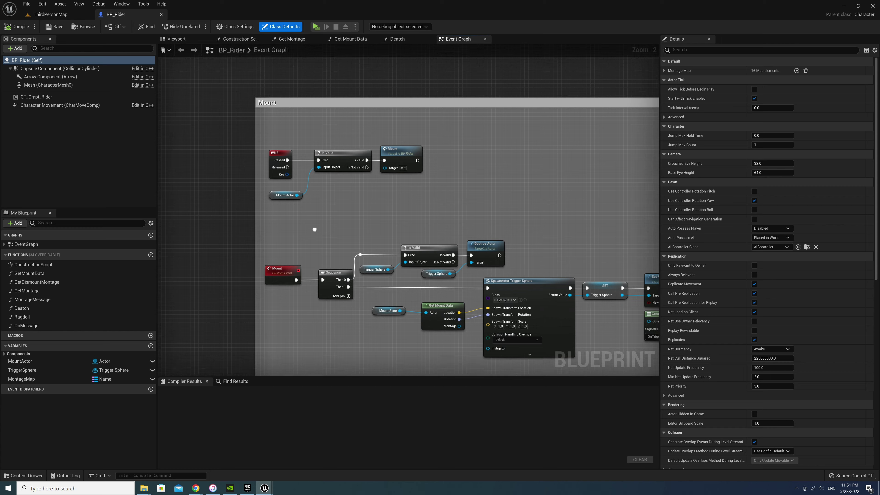
{"action": "left_click", "coordinate": [429, 232]}
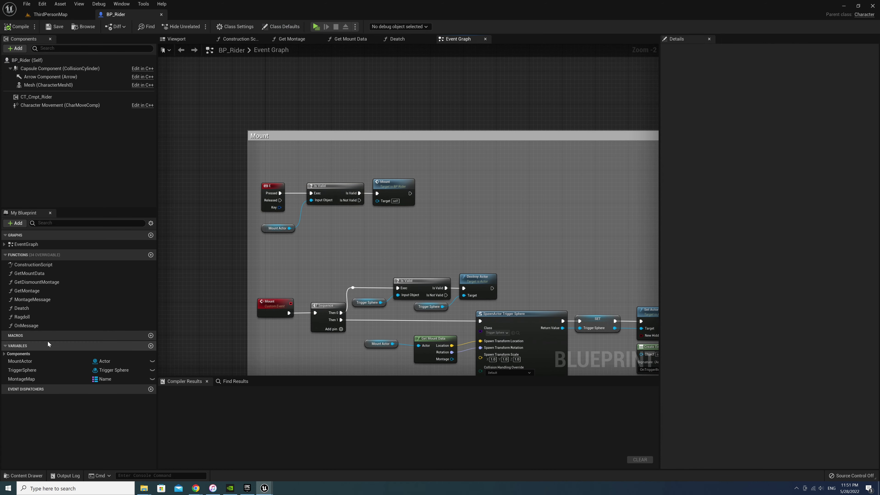
{"action": "left_click", "coordinate": [151, 255]}
Name the new function CanMount?
{"action": "type", "text": "CanMoun"}
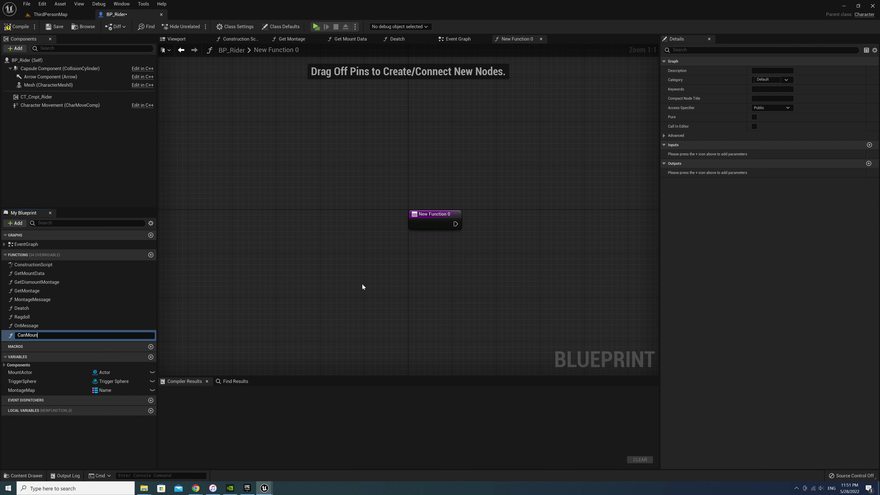
{"action": "key", "text": "Return"}
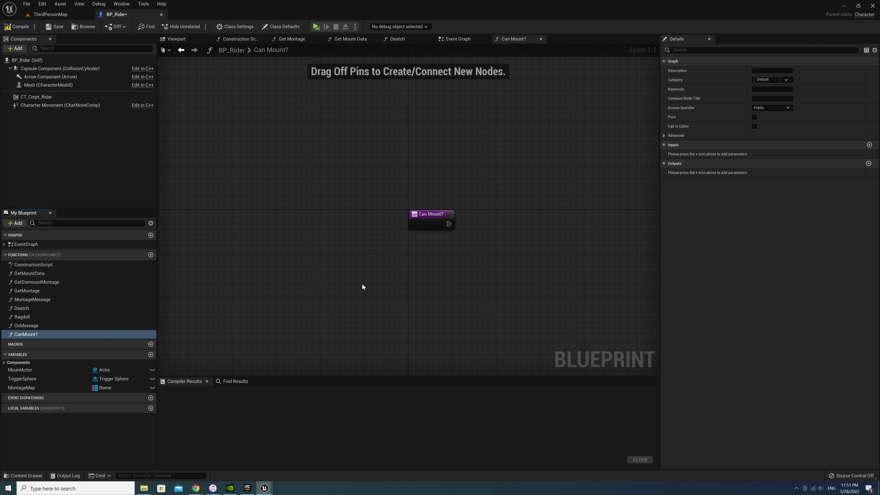
{"action": "right_click_drag", "start_coordinate": [438, 284], "coordinate": [322, 283]}
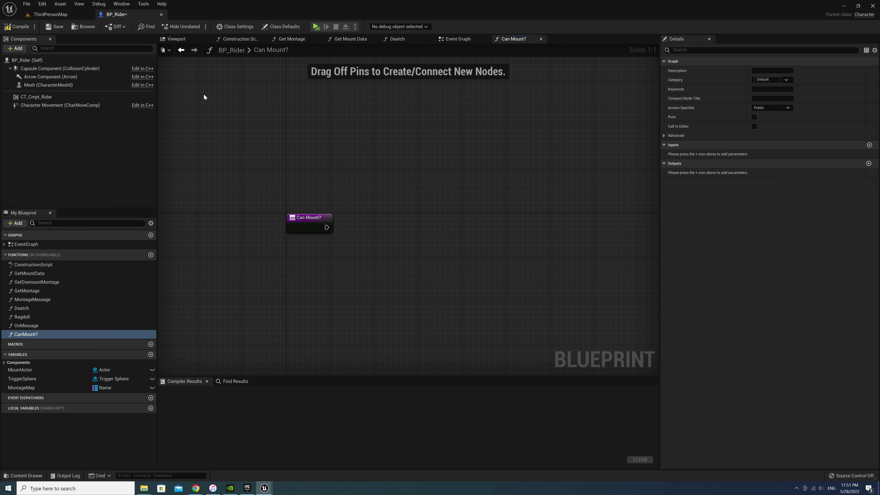
Replace the Mount graph's Is Valid and Mount Actor nodes with a pure CanMount? call
{"action": "left_click", "coordinate": [181, 50]}
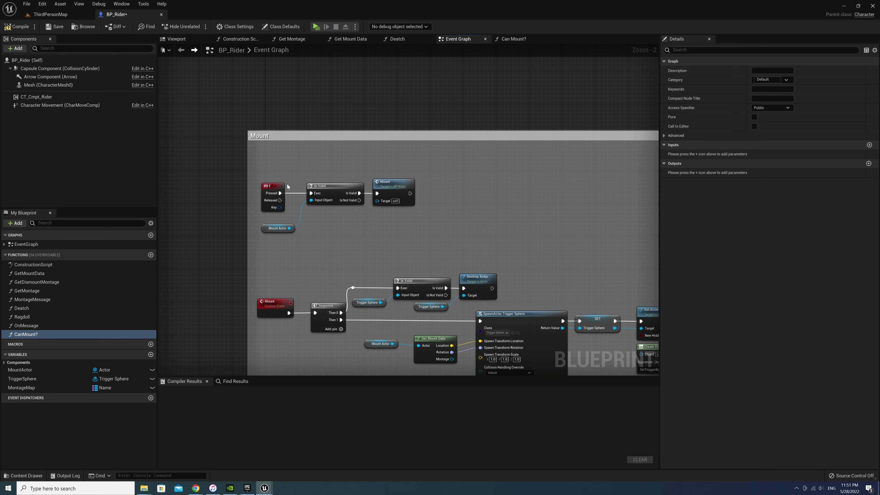
{"action": "left_click_drag", "start_coordinate": [334, 240], "coordinate": [334, 240]}
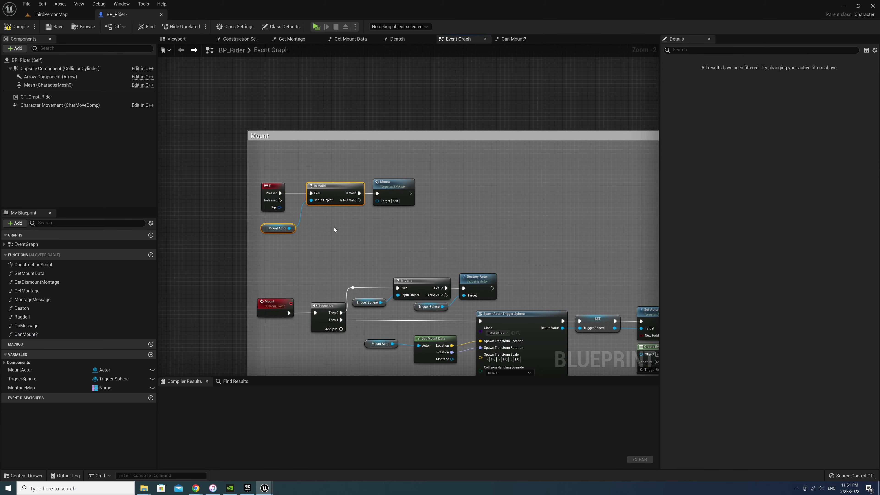
{"action": "key", "text": "Delete"}
{"action": "left_click_drag", "start_coordinate": [37, 335], "coordinate": [279, 226]}
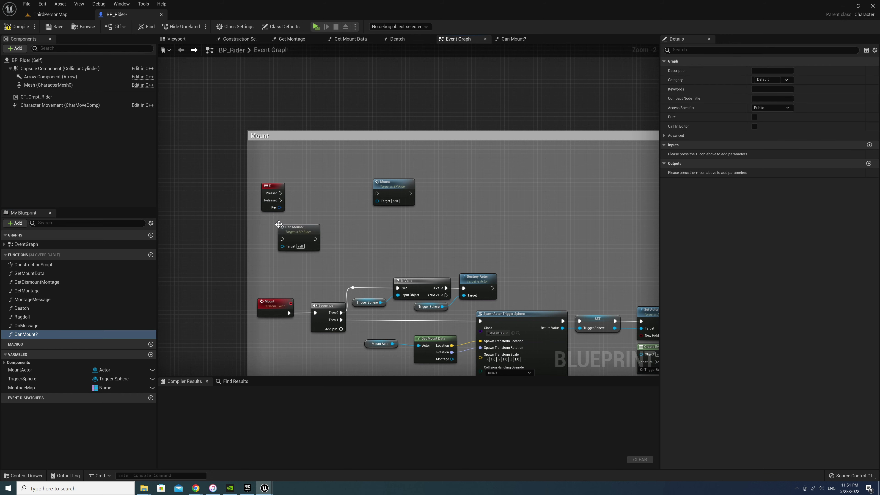
{"action": "left_click", "coordinate": [754, 116]}
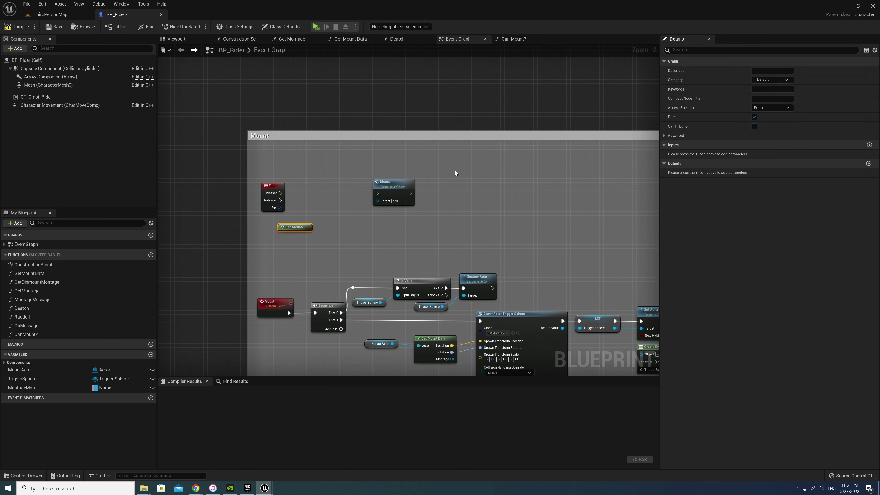
In CanMount?, check Mount Actor with Is Valid and add a Boolean output named Return
{"action": "double_click", "coordinate": [291, 227]}
{"action": "key", "text": "ctrl+v"}
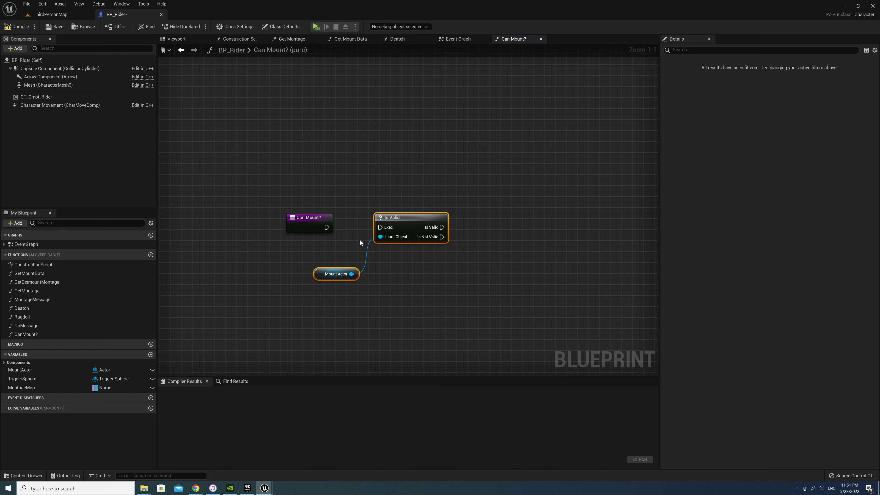
{"action": "left_click_drag", "start_coordinate": [327, 227], "coordinate": [387, 228]}
{"action": "left_click", "coordinate": [316, 218]}
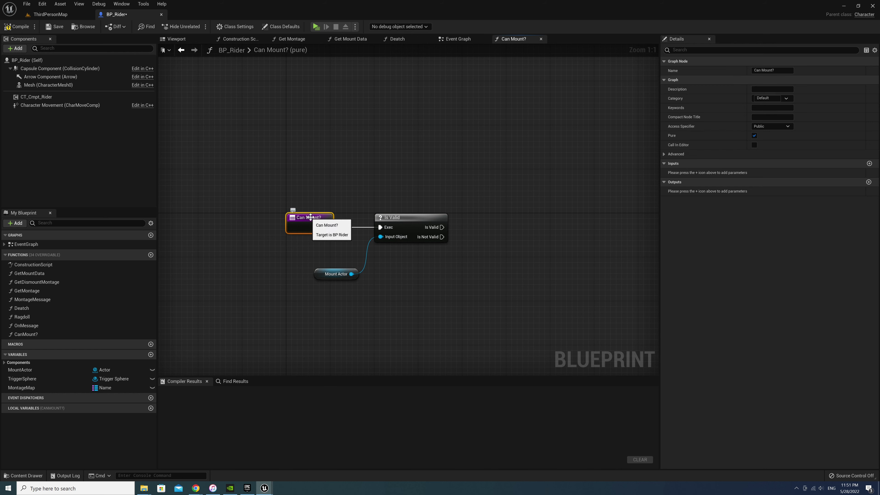
{"action": "left_click", "coordinate": [868, 163]}
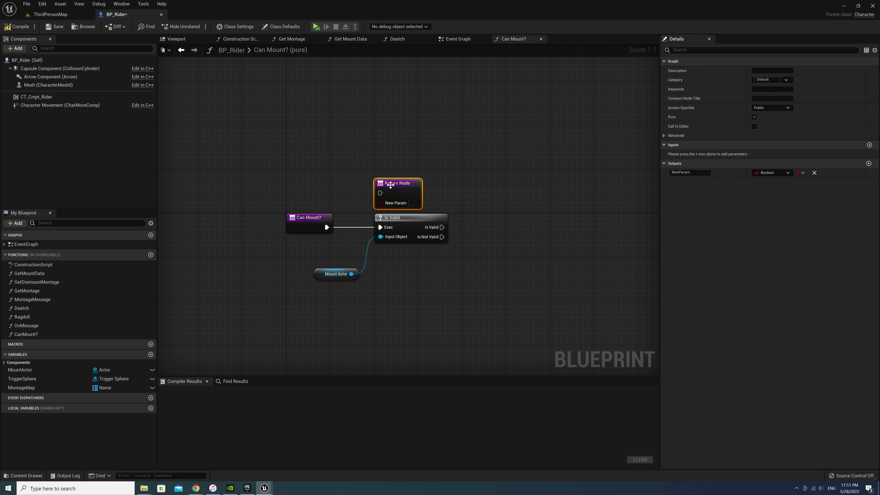
{"action": "left_click_drag", "start_coordinate": [390, 185], "coordinate": [523, 219]}
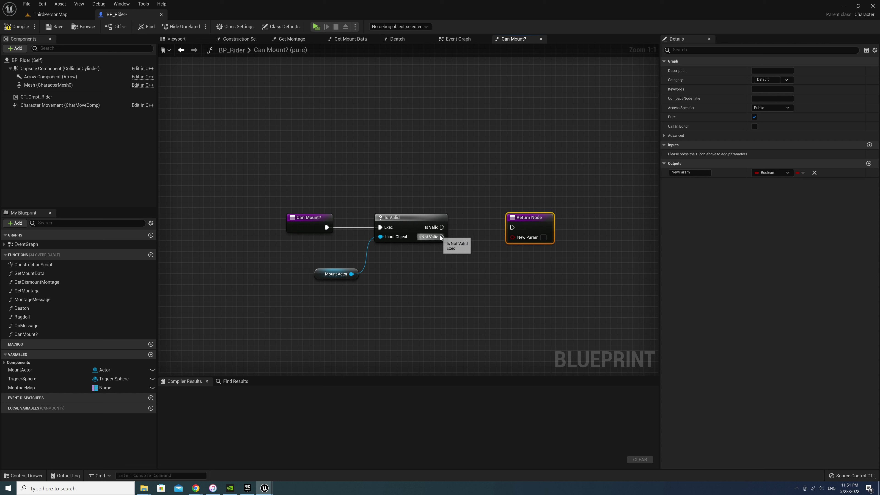
{"action": "left_click_drag", "start_coordinate": [442, 237], "coordinate": [512, 227]}
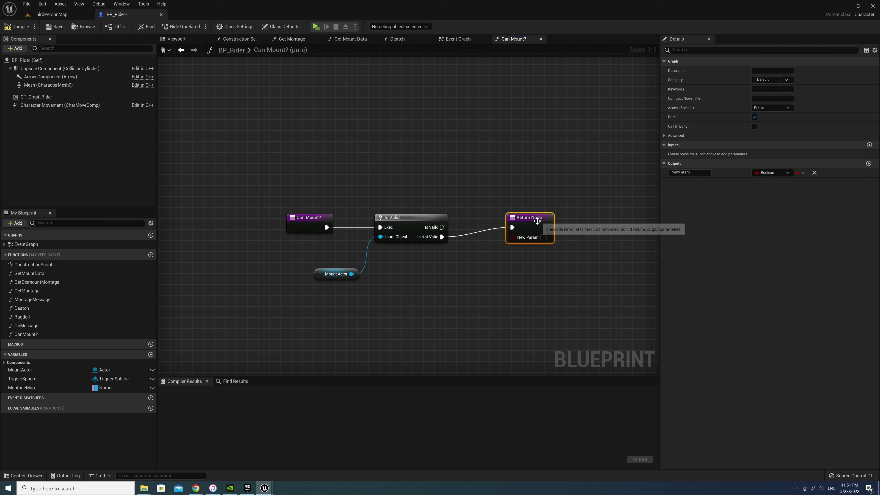
{"action": "left_click", "coordinate": [703, 175]}
{"action": "type", "text": "Return"}
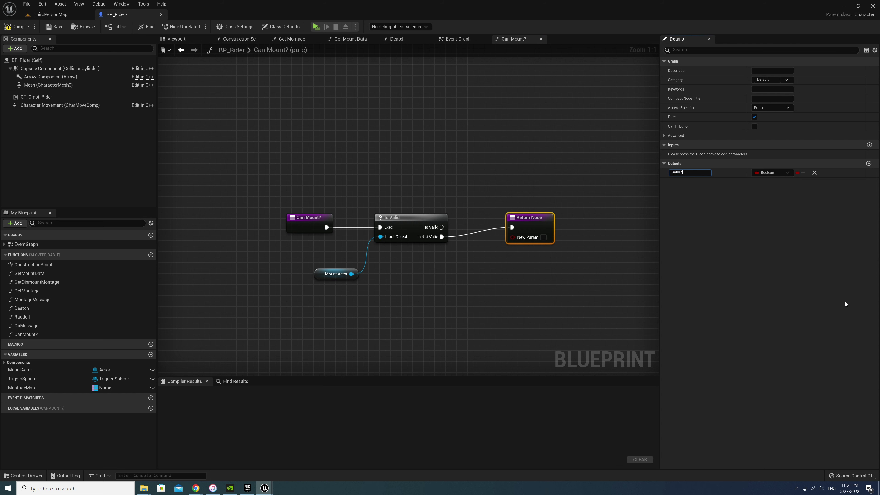
{"action": "left_click_drag", "start_coordinate": [529, 217], "coordinate": [490, 179]}
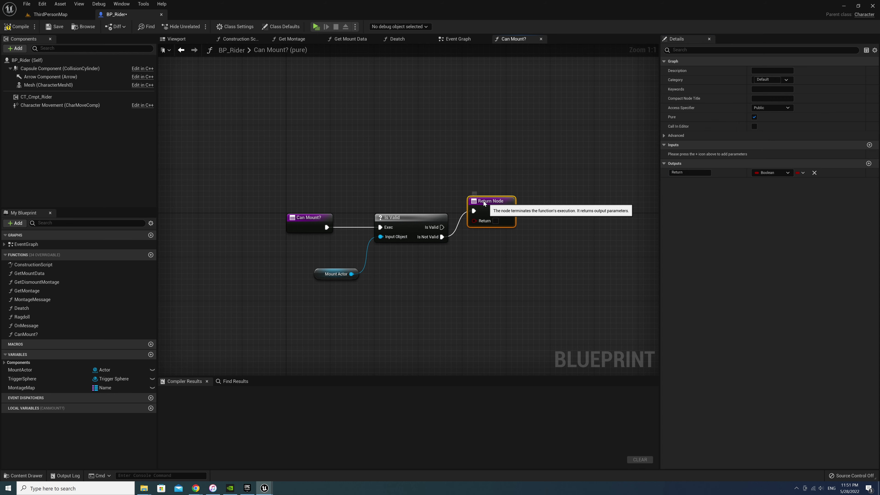
Add a Get Component by Class node on Mount Actor set to CT Cmpt Mount
{"action": "mouse_move", "coordinate": [334, 274]}
{"action": "left_mouse_down"}
{"action": "mouse_move", "coordinate": [329, 268]}
{"action": "mouse_move", "coordinate": [365, 286]}
{"action": "left_mouse_up"}
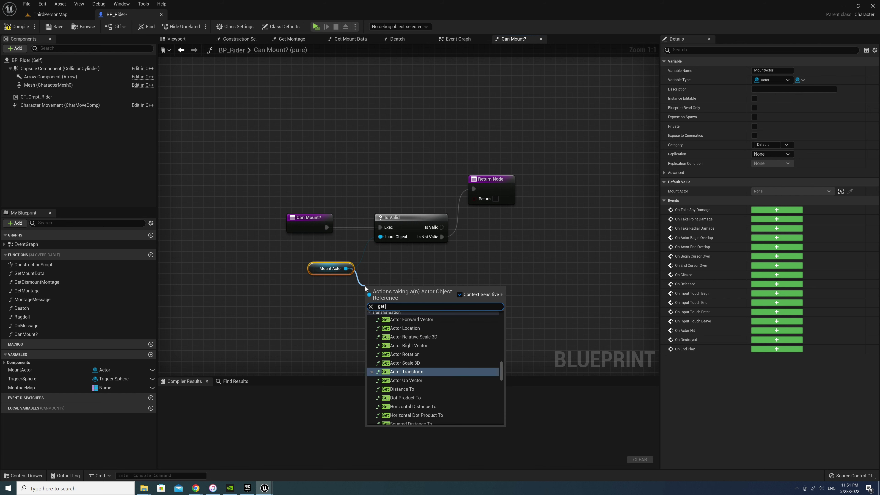
{"action": "type", "text": "get component by"}
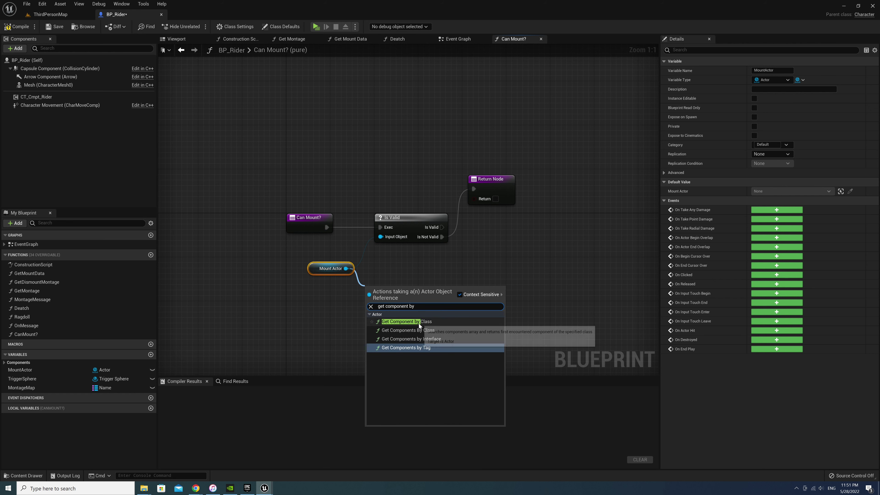
{"action": "left_click", "coordinate": [398, 321]}
{"action": "left_click", "coordinate": [399, 321]}
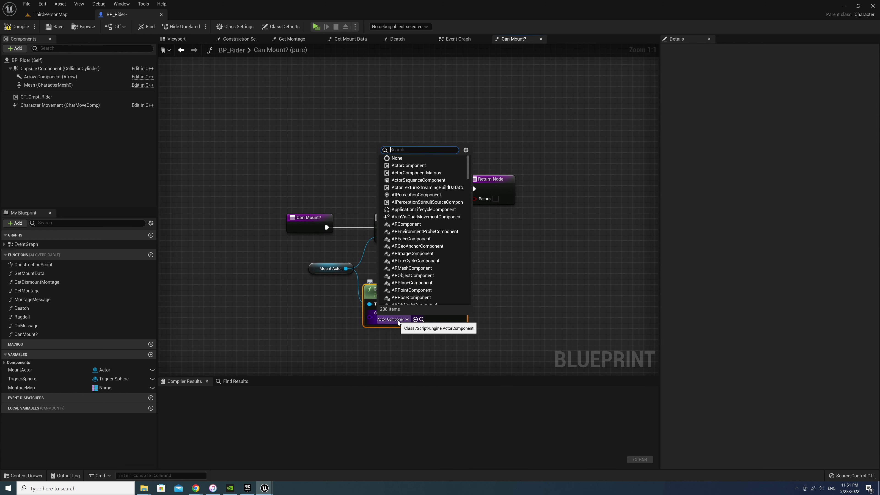
{"action": "type", "text": "mount"}
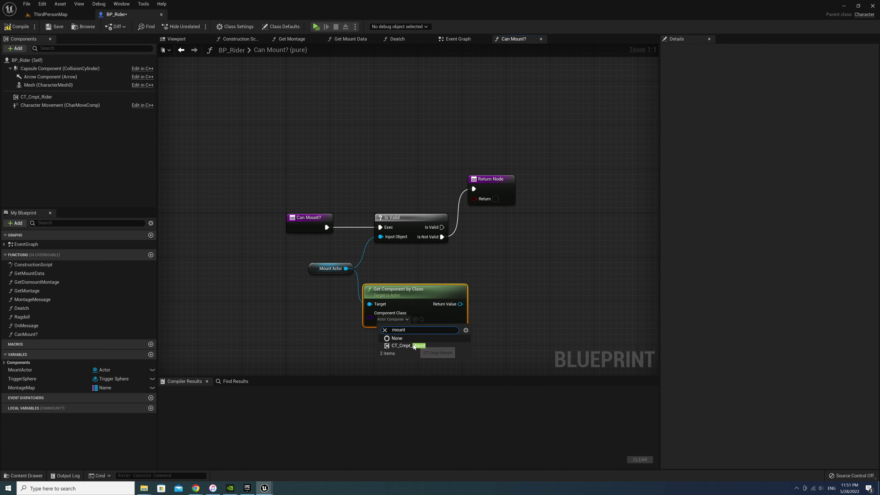
{"action": "left_click", "coordinate": [413, 345]}
Chain a second Is Valid check on the found CT Cmpt Mount component
{"action": "mouse_move", "coordinate": [407, 304]}
{"action": "left_mouse_down"}
{"action": "mouse_move", "coordinate": [419, 276]}
{"action": "mouse_move", "coordinate": [506, 239]}
{"action": "left_mouse_up"}
{"action": "type", "text": "is valid"}
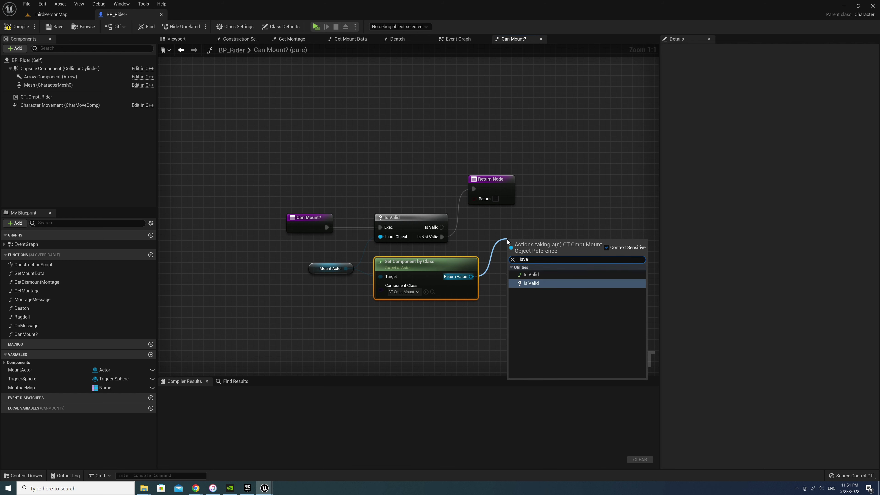
{"action": "key", "text": "Return"}
{"action": "left_click_drag", "start_coordinate": [442, 227], "coordinate": [512, 255]}
{"action": "key", "text": "q"}
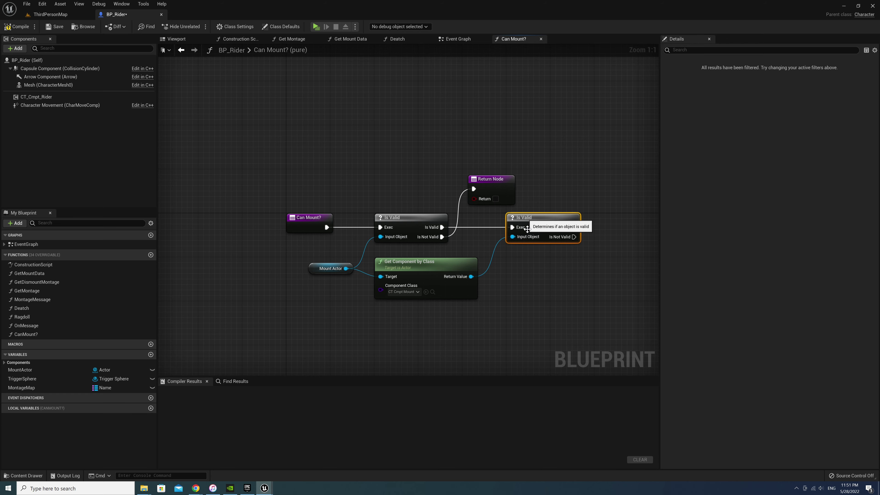
{"action": "left_click", "coordinate": [546, 281]}
{"action": "right_click_drag", "start_coordinate": [546, 281], "coordinate": [466, 275]}
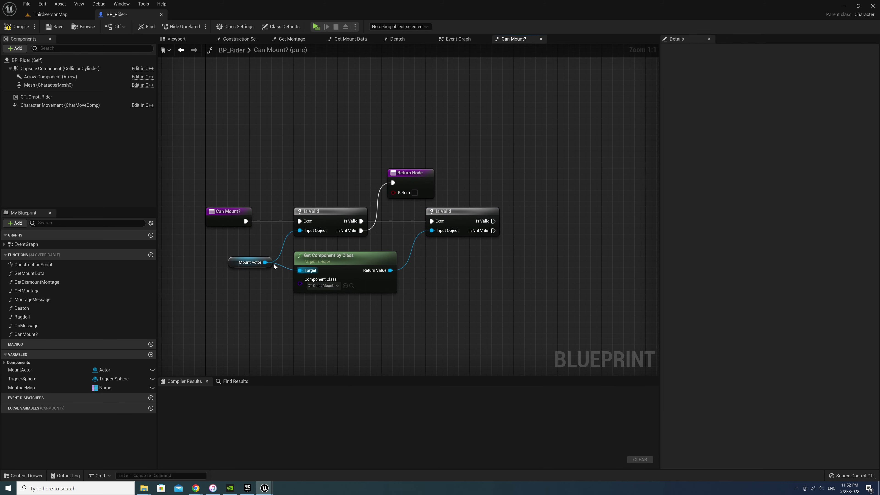
Compare Mount Actor's Get Velocity Vector Length XY with an == equality node
{"action": "left_click_drag", "start_coordinate": [265, 263], "coordinate": [286, 315]}
{"action": "type", "text": "get velo"}
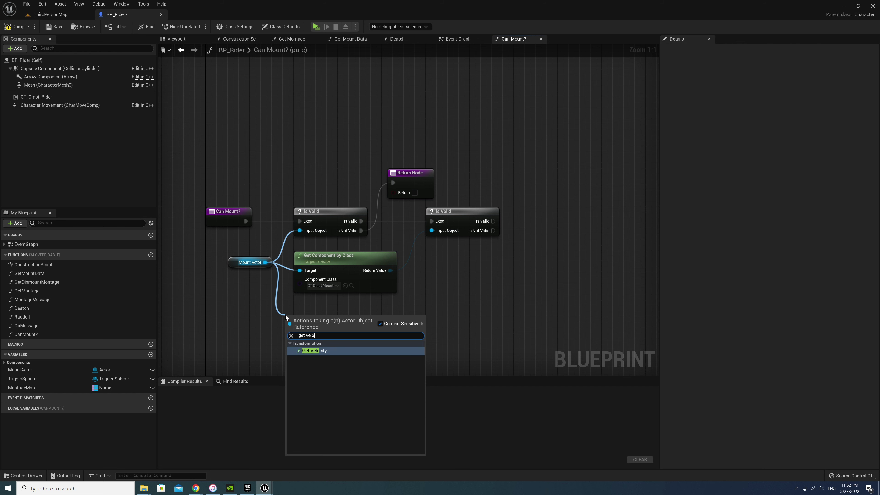
{"action": "key", "text": "Return"}
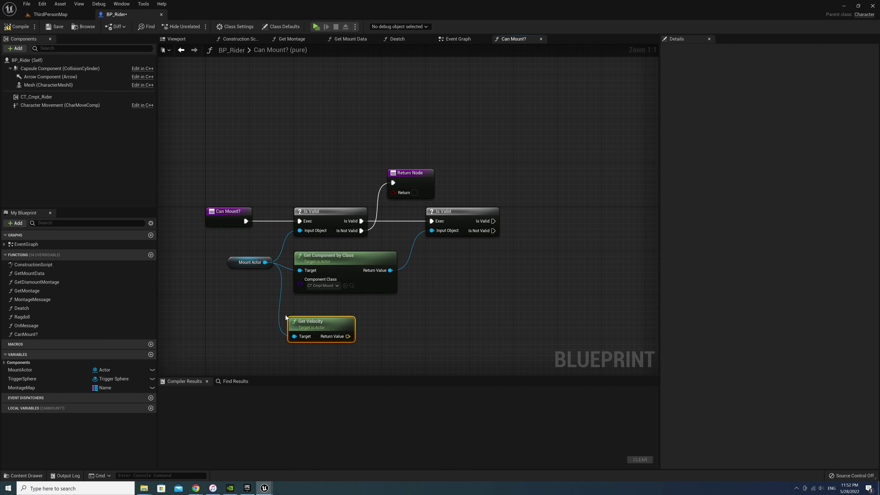
{"action": "left_click_drag", "start_coordinate": [312, 326], "coordinate": [377, 331]}
{"action": "type", "text": "length"}
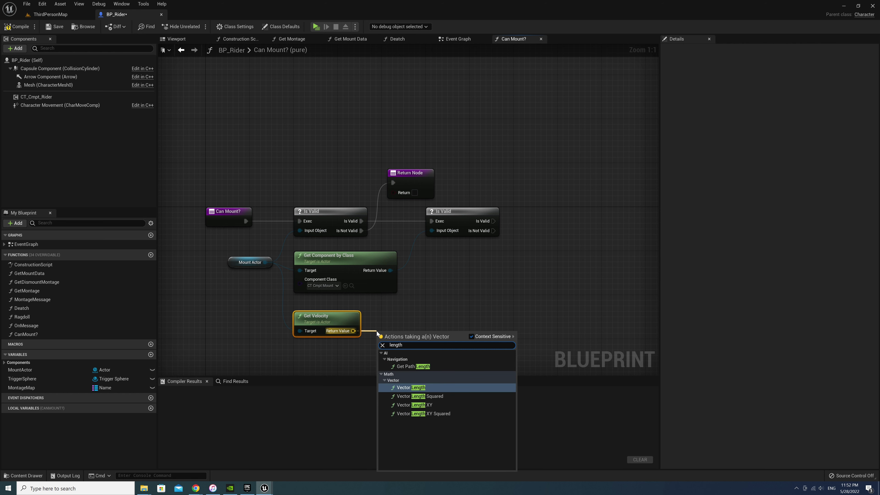
{"action": "left_click", "coordinate": [431, 404]}
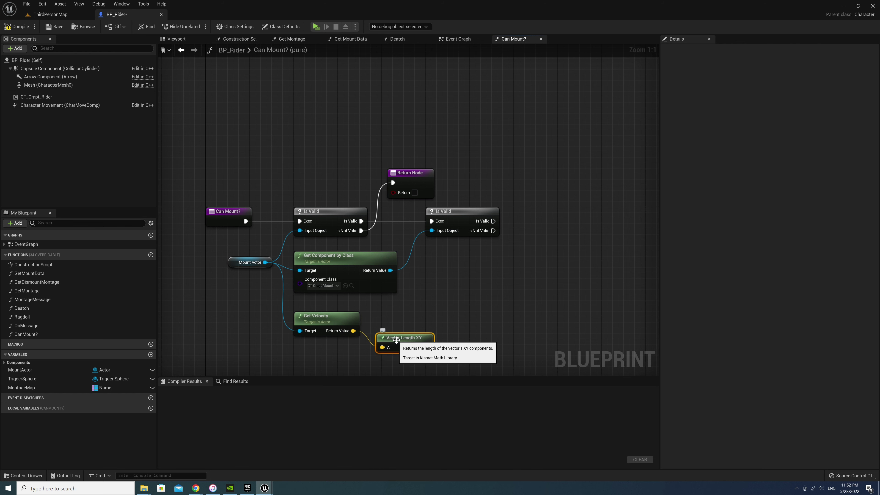
{"action": "left_click_drag", "start_coordinate": [415, 330], "coordinate": [444, 333]}
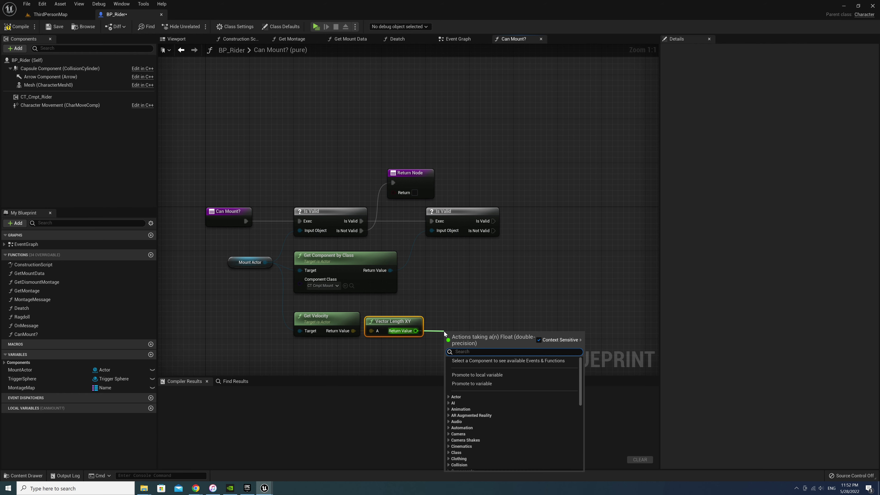
{"action": "type", "text": "=="}
{"action": "key", "text": "Return"}
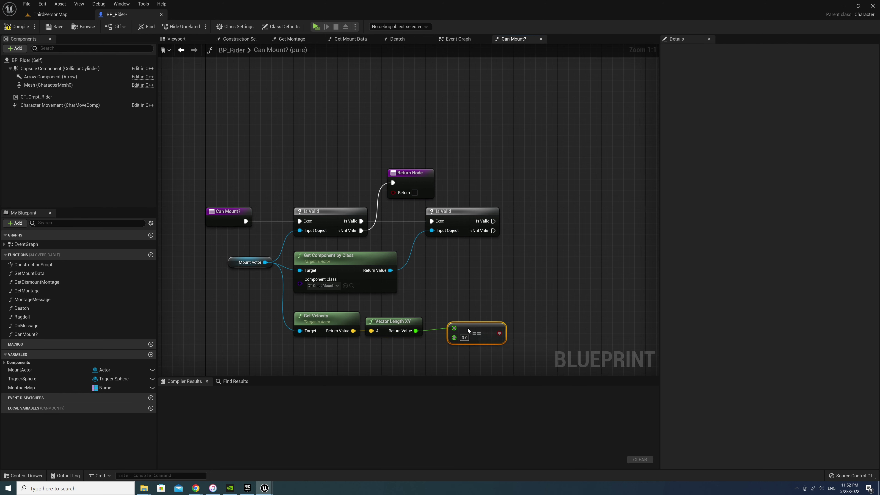
{"action": "left_click", "coordinate": [457, 324]}
{"action": "right_click_drag", "start_coordinate": [457, 322], "coordinate": [410, 321]}
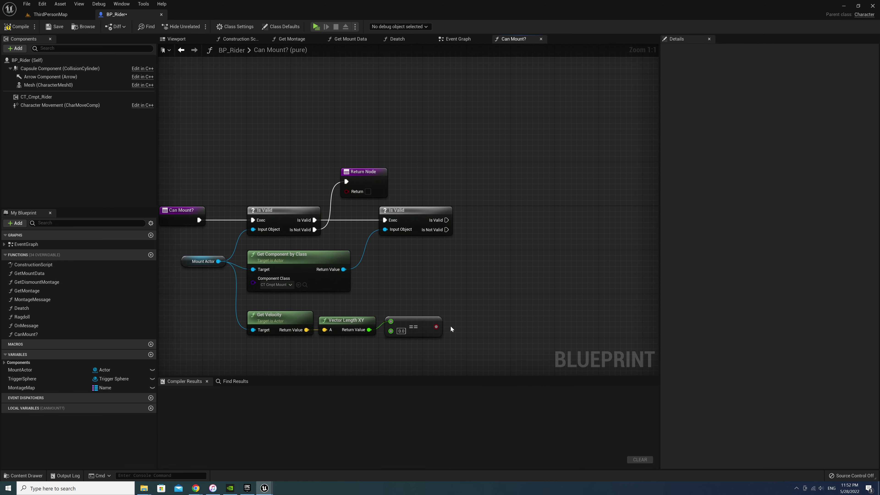
Add Get Rider Character on the mount component, checked by Is Valid and inverted with NOT
{"action": "left_click_drag", "start_coordinate": [344, 269], "coordinate": [376, 271]}
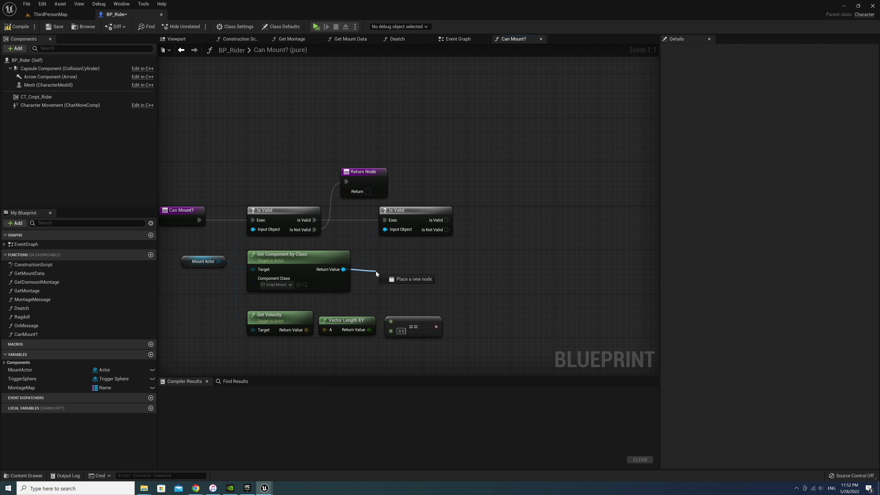
{"action": "type", "text": "get rider"}
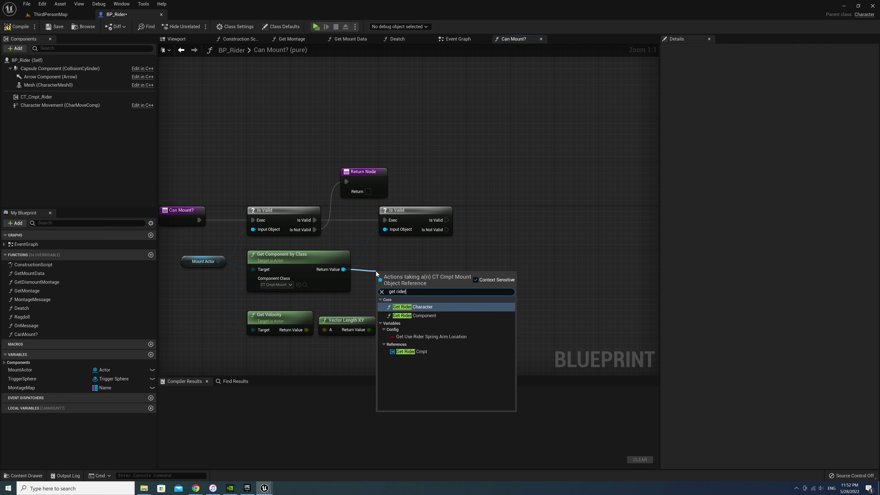
{"action": "key", "text": "Return"}
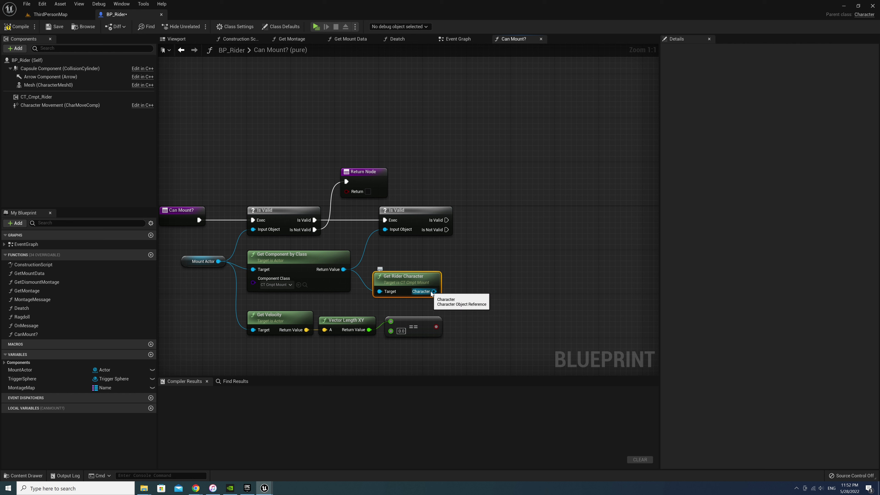
{"action": "left_click_drag", "start_coordinate": [434, 292], "coordinate": [453, 285]}
{"action": "type", "text": "isva"}
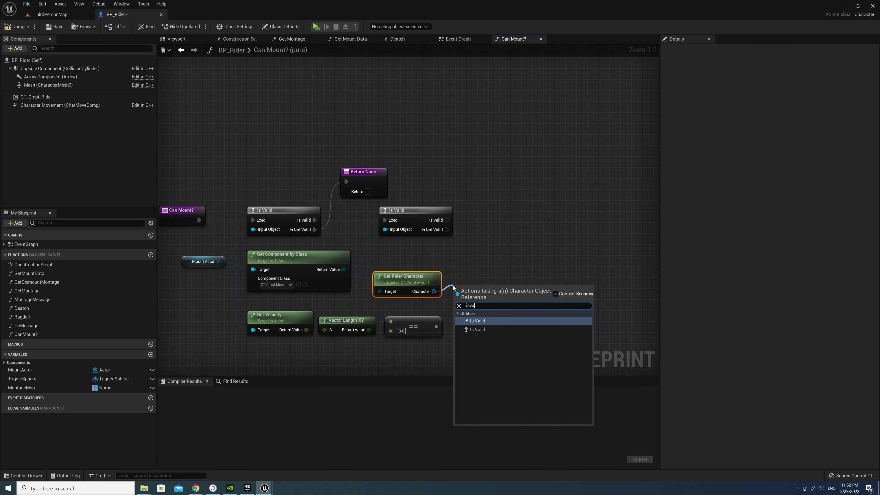
{"action": "key", "text": "Return"}
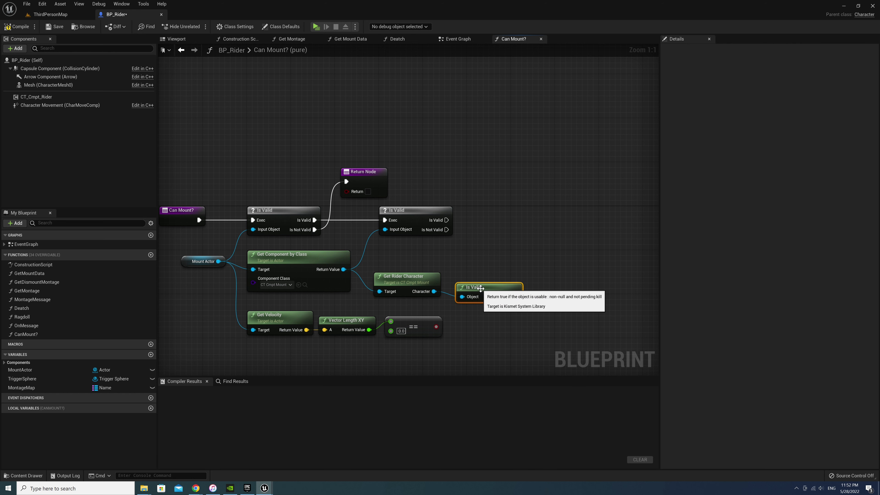
{"action": "mouse_move", "coordinate": [477, 285]}
{"action": "left_mouse_down"}
{"action": "mouse_move", "coordinate": [475, 276]}
{"action": "mouse_move", "coordinate": [532, 291]}
{"action": "left_mouse_up"}
{"action": "type", "text": "not"}
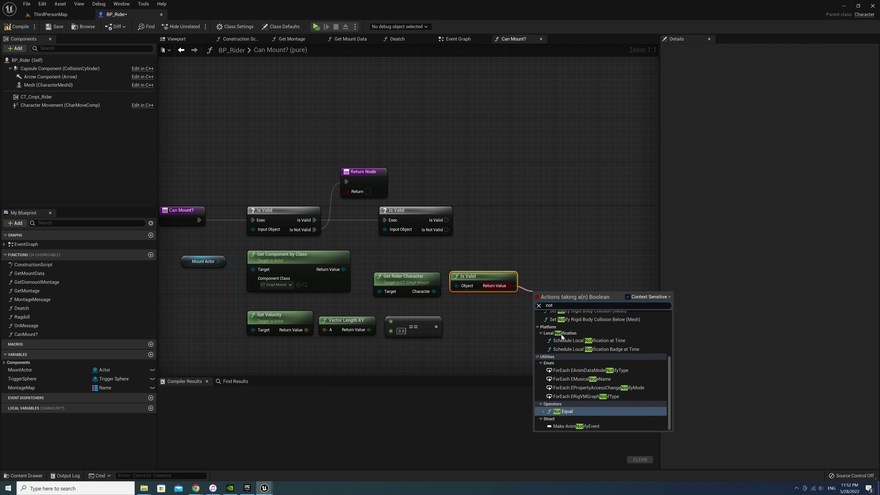
{"action": "scroll", "coordinate": [576, 334], "scroll_direction": "up", "scroll_amount": 5}
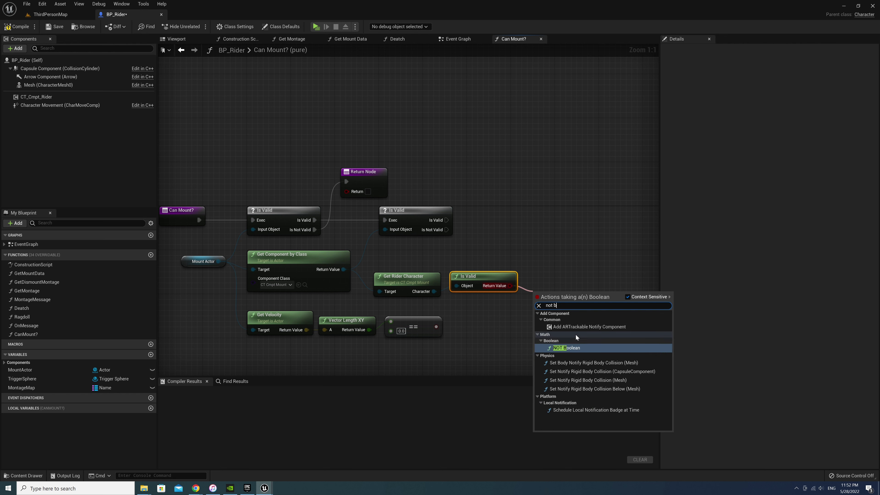
{"action": "left_click", "coordinate": [568, 351]}
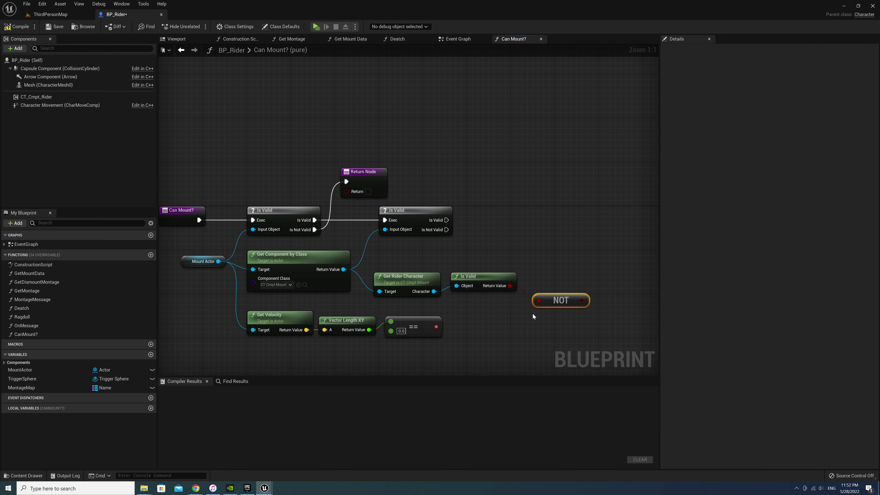
{"action": "mouse_move", "coordinate": [581, 305]}
{"action": "left_mouse_down"}
{"action": "mouse_move", "coordinate": [504, 306]}
{"action": "mouse_move", "coordinate": [528, 314]}
{"action": "left_mouse_up"}
AND the NOT result with the velocity equality comparison
{"action": "type", "text": "and"}
{"action": "key", "text": "Return"}
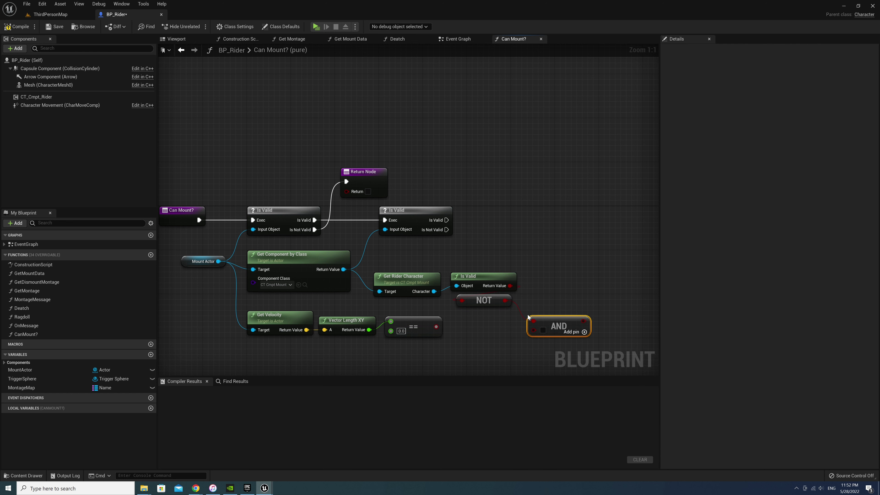
{"action": "left_click_drag", "start_coordinate": [436, 327], "coordinate": [533, 326]}
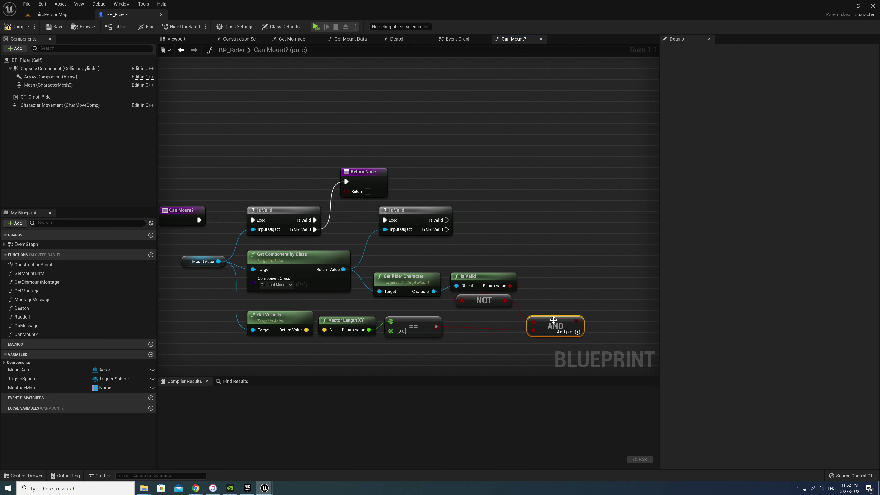
{"action": "left_click", "coordinate": [556, 298]}
{"action": "right_click_drag", "start_coordinate": [554, 298], "coordinate": [483, 302]}
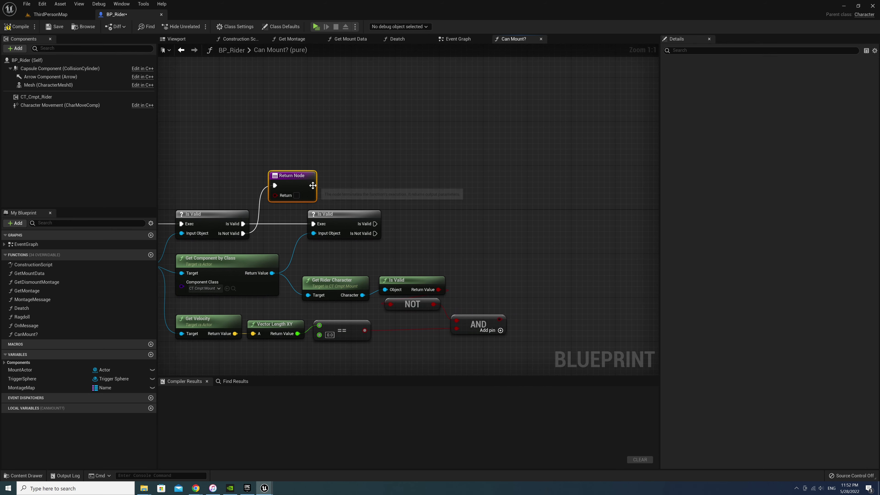
Add a second Return Node fed by the Is Valid exec and the AND result
{"action": "key", "text": "ctrl+v"}
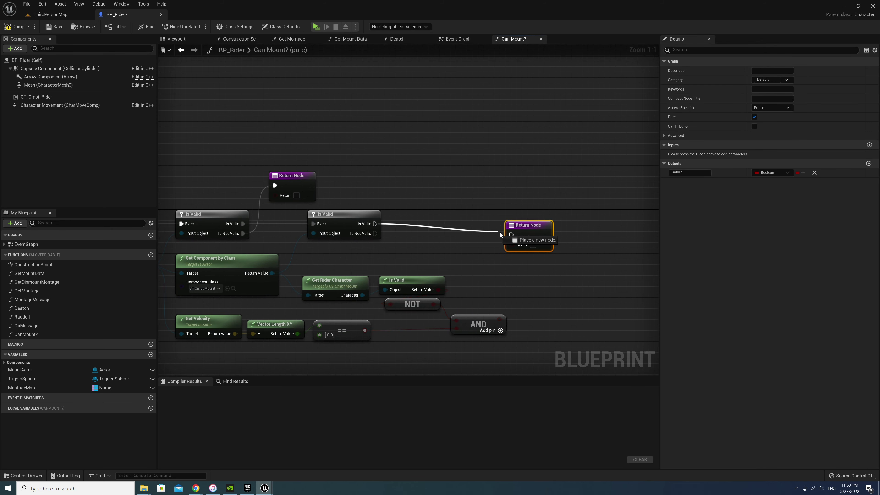
{"action": "mouse_move", "coordinate": [374, 224]}
{"action": "left_mouse_down"}
{"action": "mouse_move", "coordinate": [512, 234]}
{"action": "mouse_move", "coordinate": [524, 224]}
{"action": "left_mouse_up"}
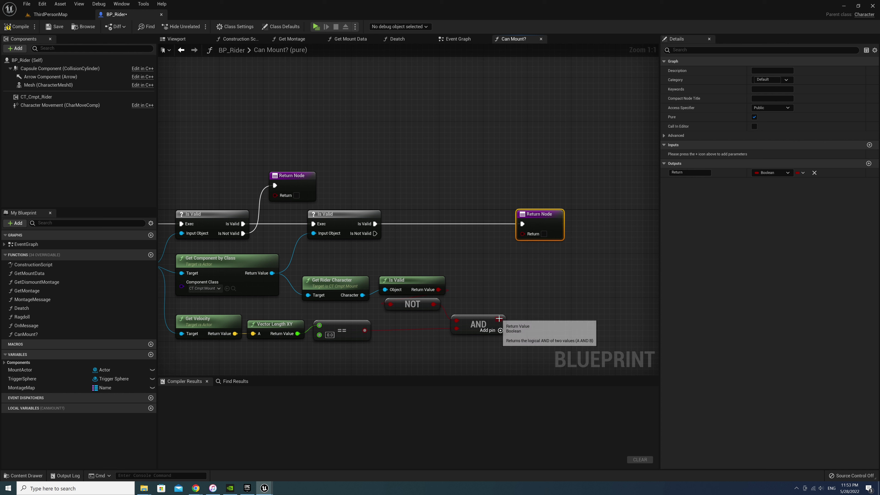
{"action": "mouse_move", "coordinate": [500, 319]}
{"action": "left_mouse_down"}
{"action": "mouse_move", "coordinate": [523, 233]}
{"action": "mouse_move", "coordinate": [564, 221]}
{"action": "left_mouse_up"}
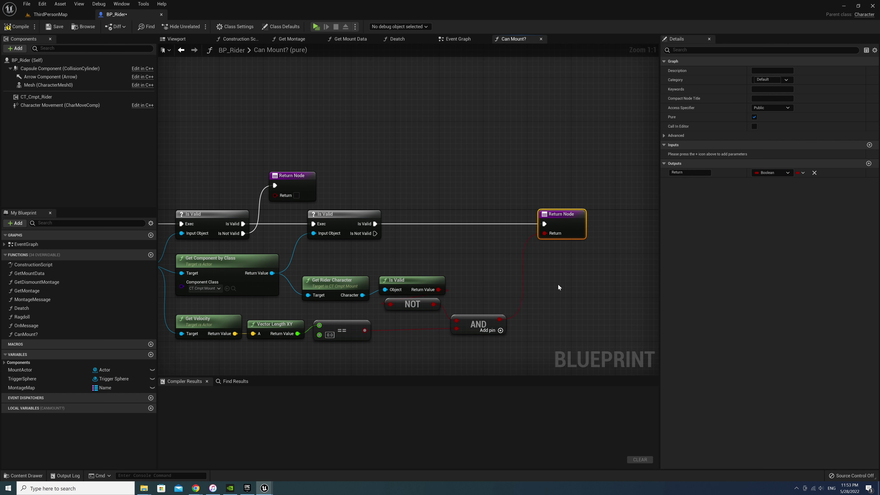
{"action": "left_click", "coordinate": [558, 284]}
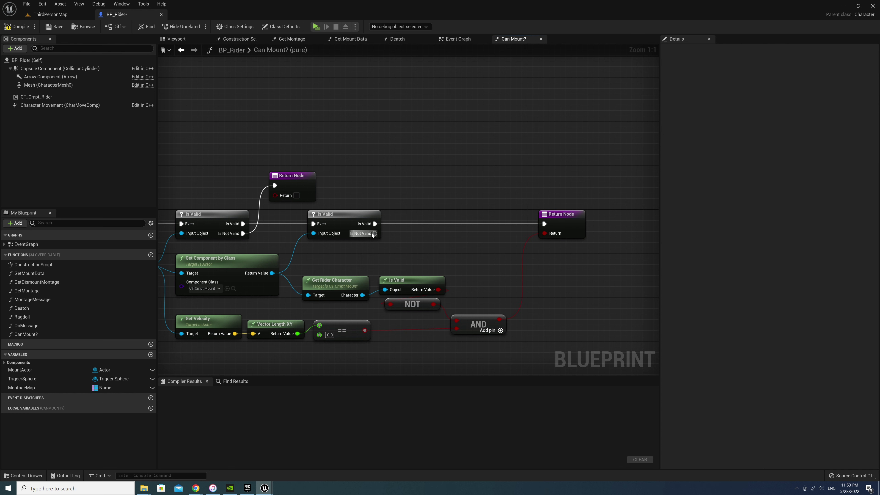
Wire the second Is Not Valid into the upper Return Node, tidied with a reroute point
{"action": "left_click_drag", "start_coordinate": [310, 182], "coordinate": [429, 171]}
{"action": "left_click_drag", "start_coordinate": [374, 233], "coordinate": [392, 225]}
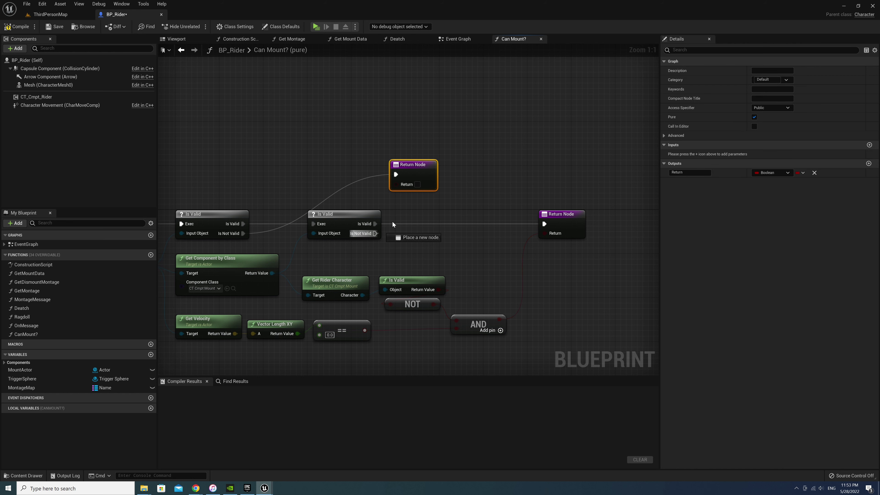
{"action": "mouse_move", "coordinate": [404, 187]}
{"action": "left_mouse_down"}
{"action": "mouse_move", "coordinate": [399, 175]}
{"action": "mouse_move", "coordinate": [448, 164]}
{"action": "left_mouse_up"}
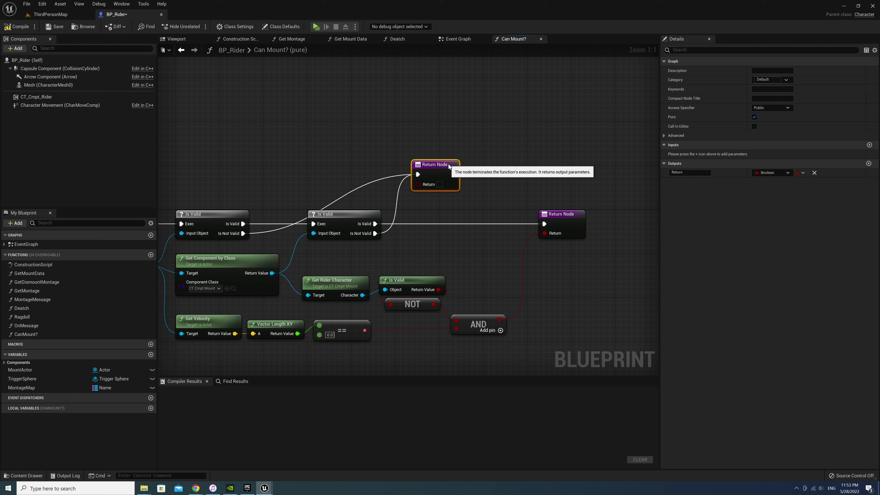
{"action": "left_click", "coordinate": [383, 178]}
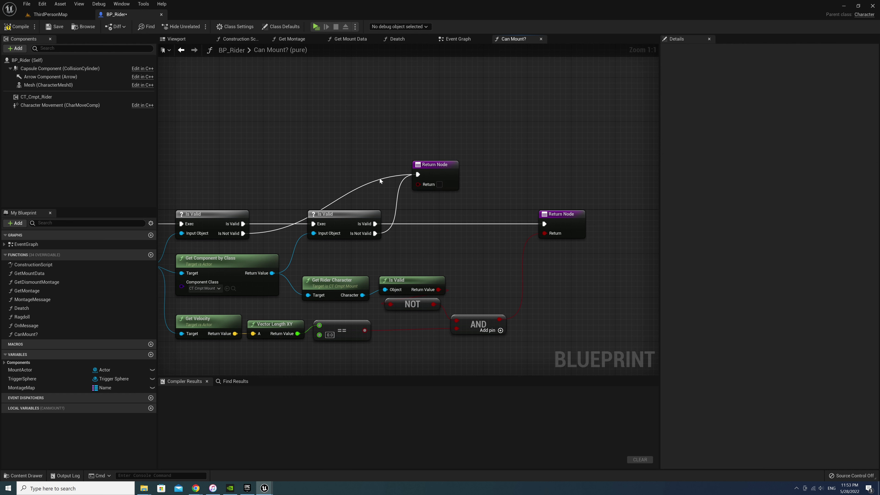
{"action": "double_click", "coordinate": [380, 179]}
{"action": "left_click_drag", "start_coordinate": [380, 179], "coordinate": [351, 179]}
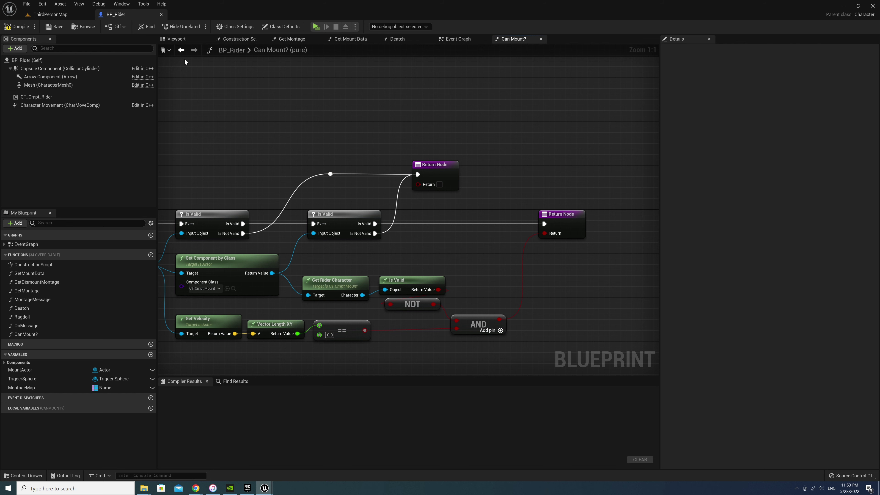
{"action": "left_click", "coordinate": [181, 50]}
Add a Can Mount?-driven Branch between the E key press and the Mount call
{"action": "left_click_drag", "start_coordinate": [307, 234], "coordinate": [326, 205]}
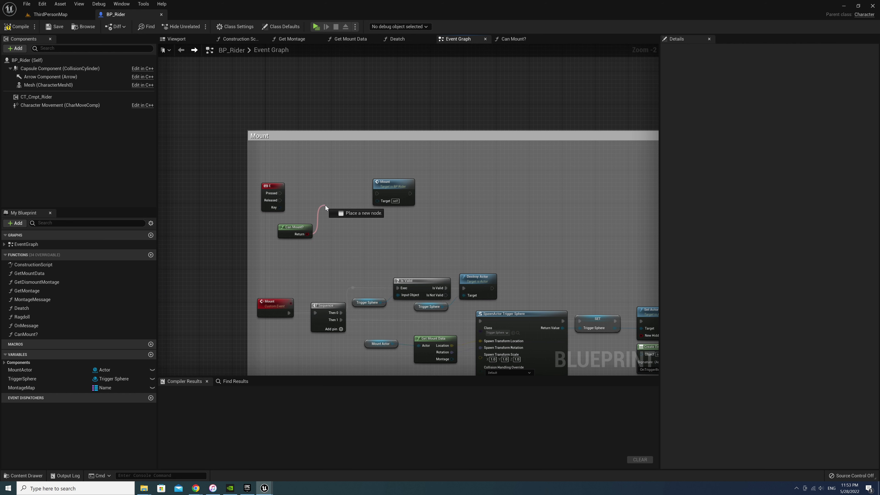
{"action": "type", "text": "branch"}
{"action": "key", "text": "Return"}
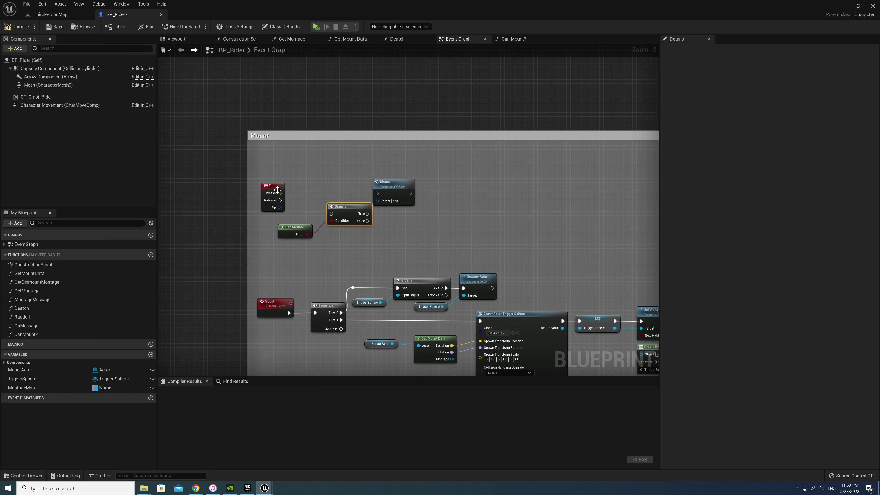
{"action": "mouse_move", "coordinate": [276, 195]}
{"action": "left_mouse_down"}
{"action": "mouse_move", "coordinate": [331, 214]}
{"action": "mouse_move", "coordinate": [336, 186]}
{"action": "mouse_move", "coordinate": [402, 192]}
{"action": "left_mouse_up"}
{"action": "left_click", "coordinate": [346, 234]}
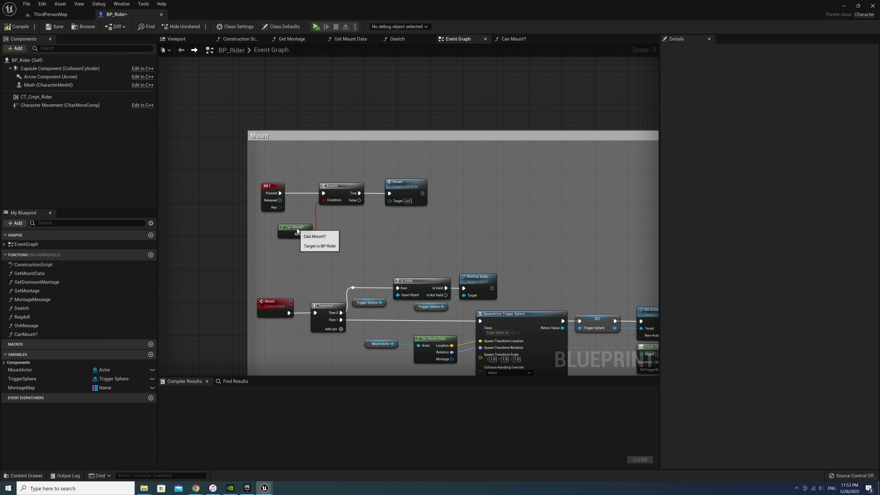
{"action": "left_click_drag", "start_coordinate": [299, 231], "coordinate": [282, 223]}
Save BP_Rider and browse to its asset in the Content Browser
{"action": "left_click", "coordinate": [339, 244]}
{"action": "key", "text": "ctrl+s"}
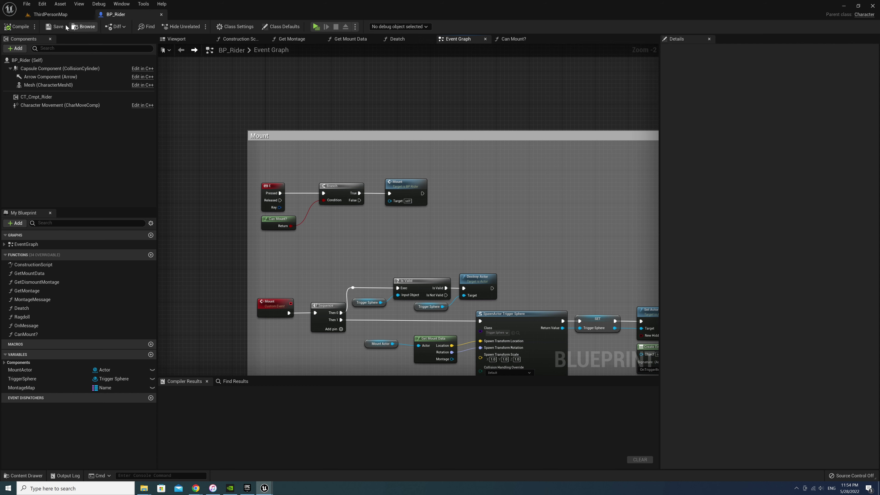
{"action": "left_click", "coordinate": [74, 27]}
Open BP_Horse and navigate its Event Graph to zoom in on the Dismount section
{"action": "left_click", "coordinate": [596, 370]}
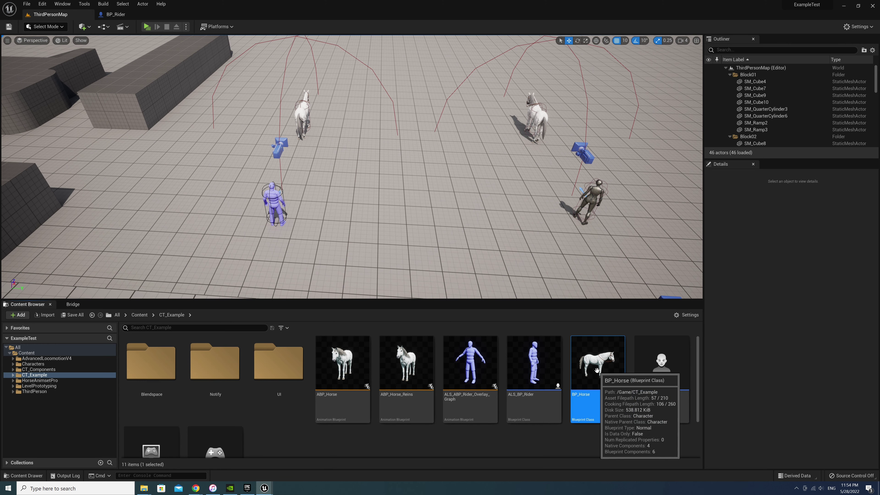
{"action": "double_click", "coordinate": [596, 370]}
{"action": "scroll", "coordinate": [467, 267], "scroll_direction": "down", "scroll_amount": 5}
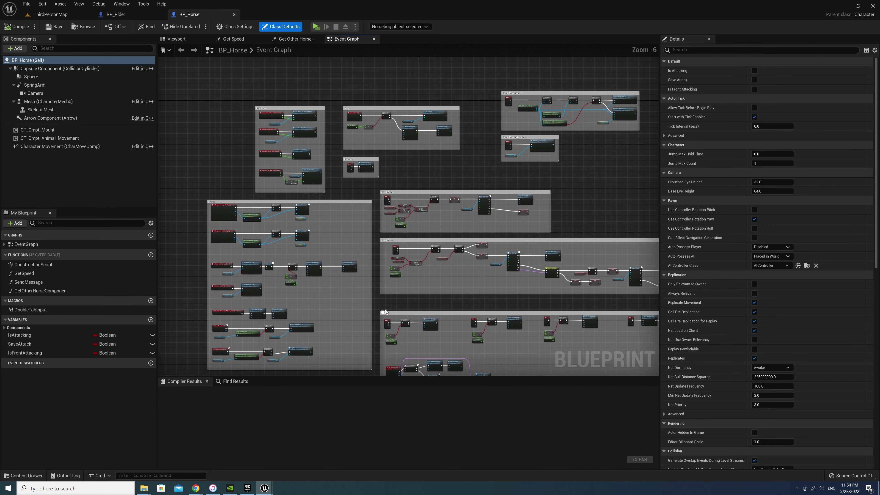
{"action": "scroll", "coordinate": [450, 267], "scroll_direction": "up", "scroll_amount": 3}
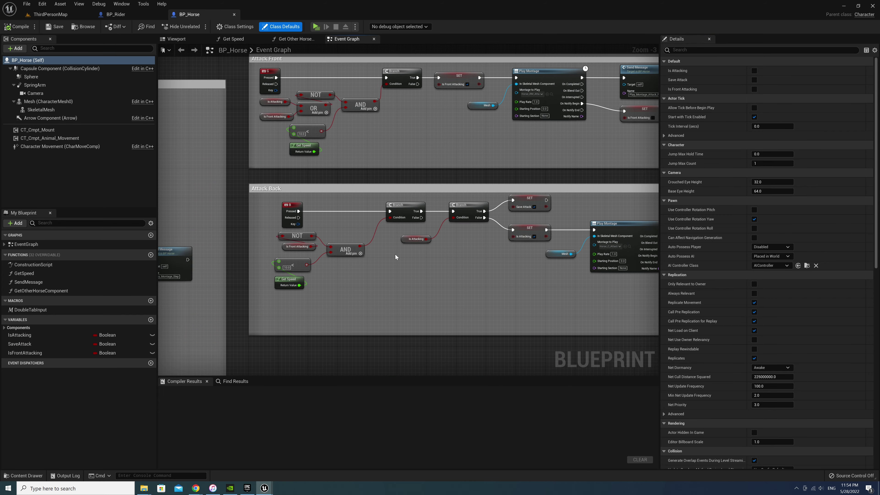
{"action": "right_click_drag", "start_coordinate": [396, 254], "coordinate": [414, 247]}
{"action": "scroll", "coordinate": [408, 220], "scroll_direction": "down", "scroll_amount": 1}
{"action": "scroll", "coordinate": [408, 220], "scroll_direction": "down", "scroll_amount": 1}
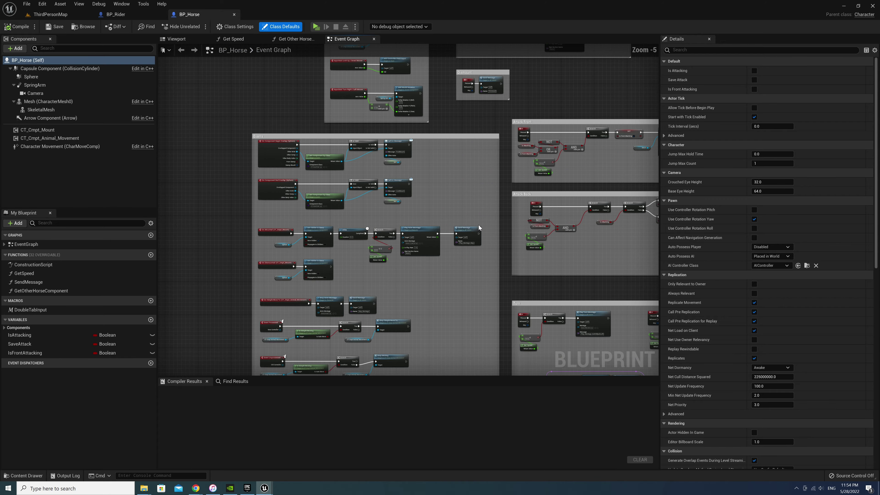
{"action": "mouse_move", "coordinate": [483, 191]}
{"action": "right_mouse_down"}
{"action": "mouse_move", "coordinate": [447, 252]}
{"action": "mouse_move", "coordinate": [275, 242]}
{"action": "right_mouse_up"}
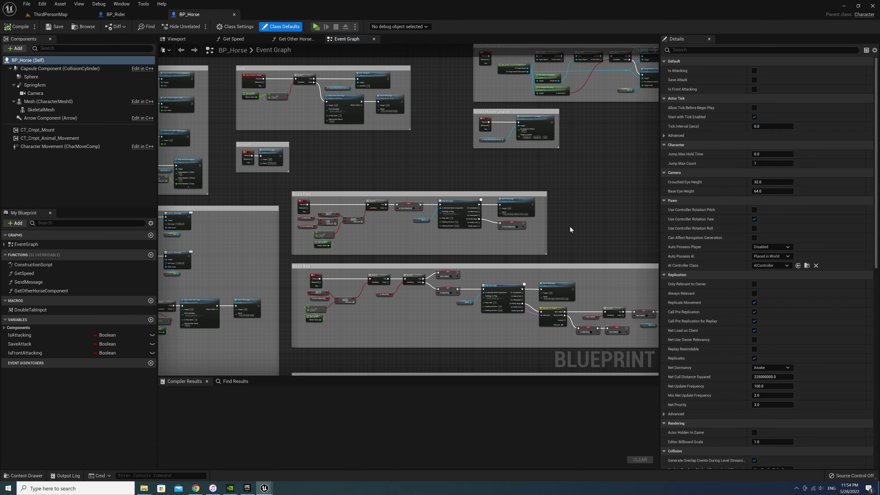
{"action": "right_click_drag", "start_coordinate": [568, 229], "coordinate": [484, 246]}
{"action": "right_click_drag", "start_coordinate": [516, 286], "coordinate": [421, 299]}
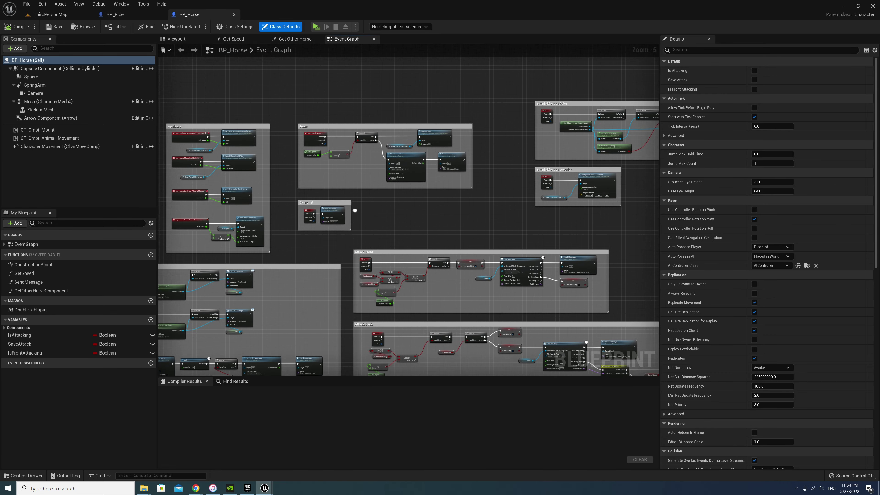
{"action": "scroll", "coordinate": [355, 210], "scroll_direction": "up", "scroll_amount": 4}
{"action": "scroll", "coordinate": [354, 209], "scroll_direction": "up", "scroll_amount": 1}
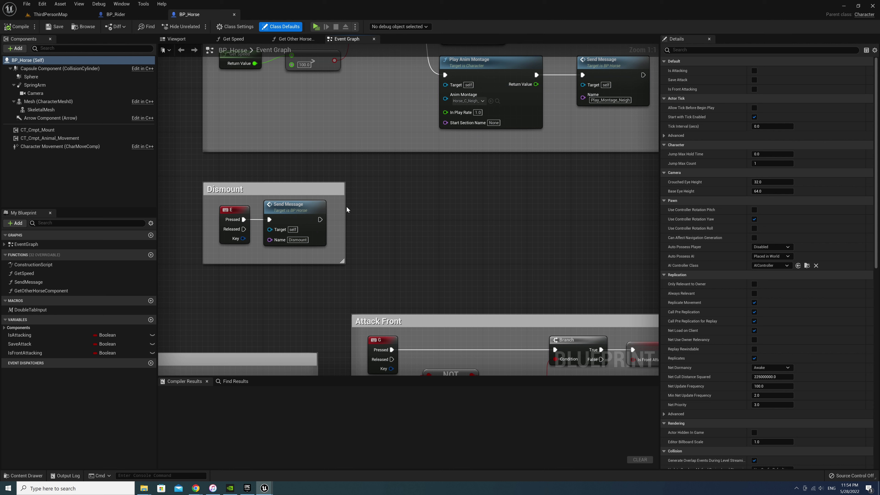
Gate the Dismount Send Message with a Branch on GetSpeed == 0.0
{"action": "left_click_drag", "start_coordinate": [345, 206], "coordinate": [488, 207]}
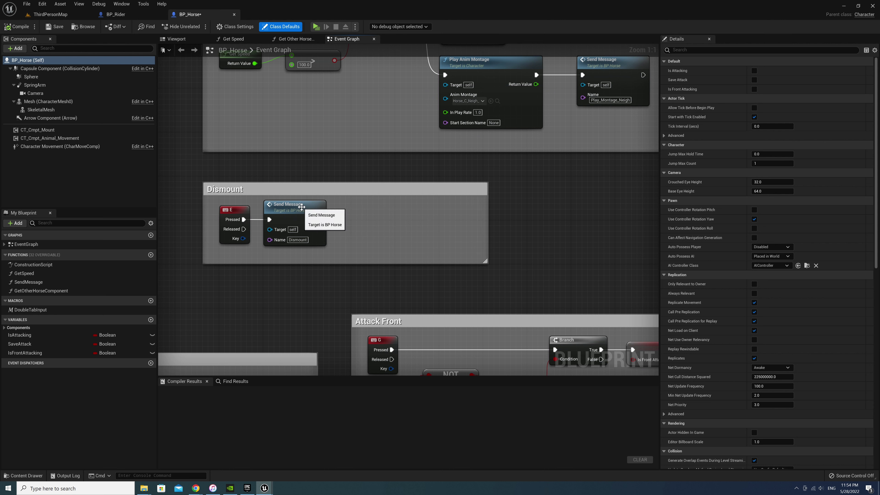
{"action": "left_click_drag", "start_coordinate": [314, 210], "coordinate": [434, 210]}
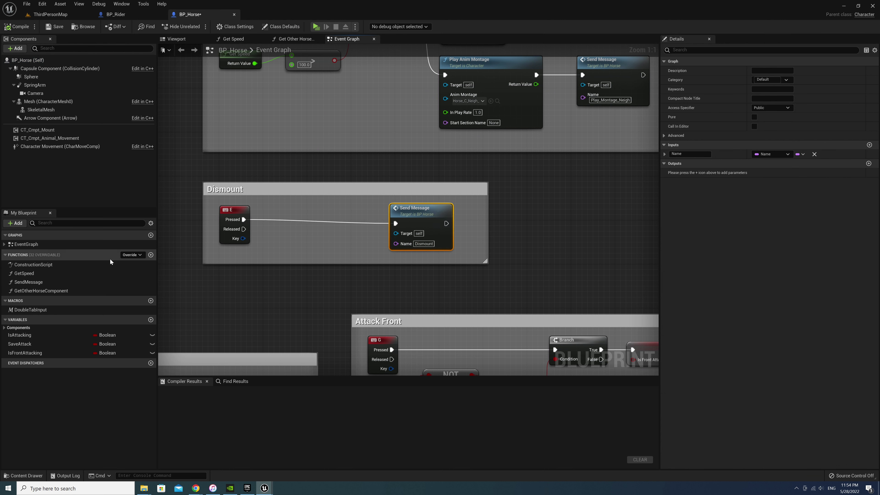
{"action": "mouse_move", "coordinate": [25, 274]}
{"action": "left_mouse_down"}
{"action": "mouse_move", "coordinate": [232, 261]}
{"action": "mouse_move", "coordinate": [292, 241]}
{"action": "left_mouse_up"}
{"action": "type", "text": "=="}
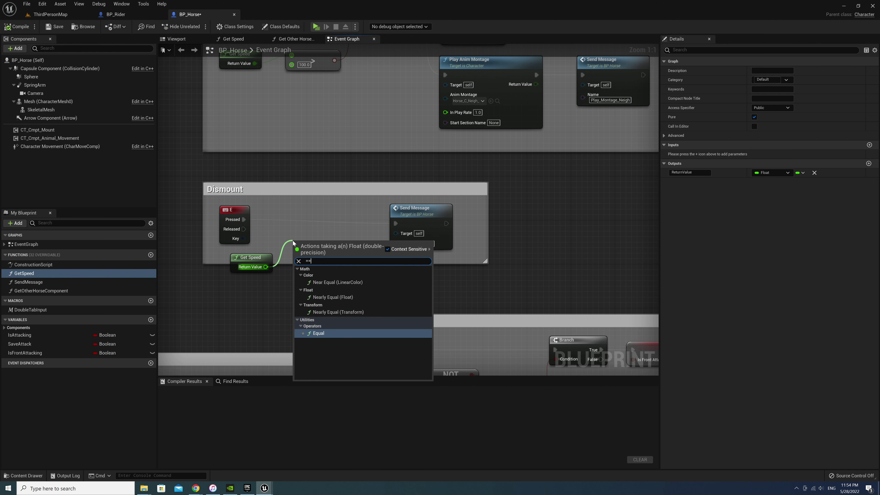
{"action": "key", "text": "Return"}
{"action": "left_click_drag", "start_coordinate": [342, 252], "coordinate": [364, 210]}
{"action": "type", "text": "branch"}
{"action": "key", "text": "Return"}
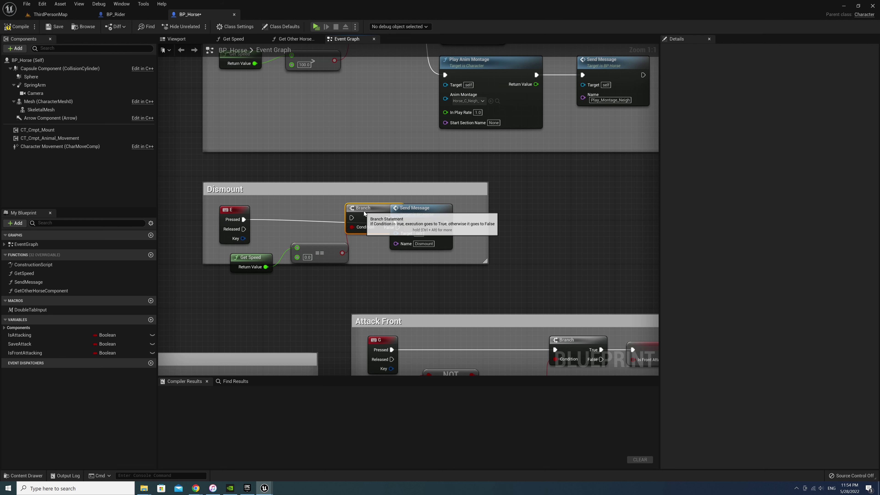
{"action": "left_click_drag", "start_coordinate": [243, 220], "coordinate": [357, 222]}
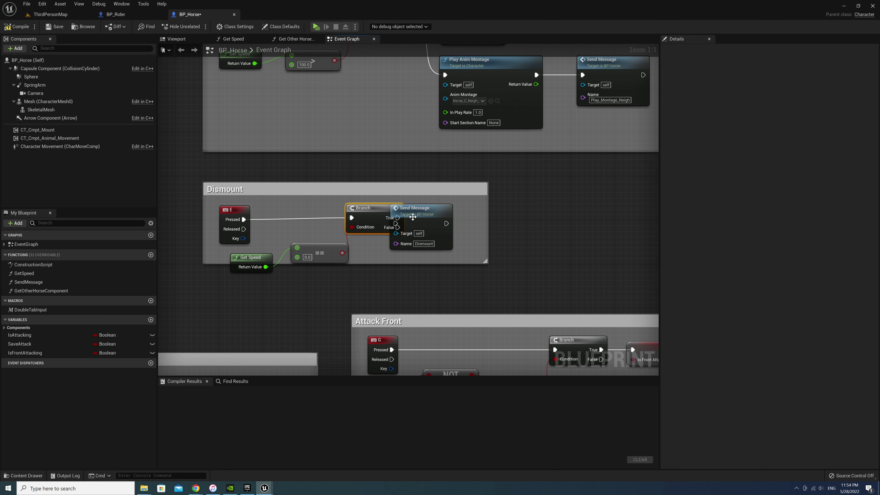
{"action": "left_click_drag", "start_coordinate": [416, 210], "coordinate": [448, 210]}
{"action": "left_click_drag", "start_coordinate": [380, 218], "coordinate": [432, 226]}
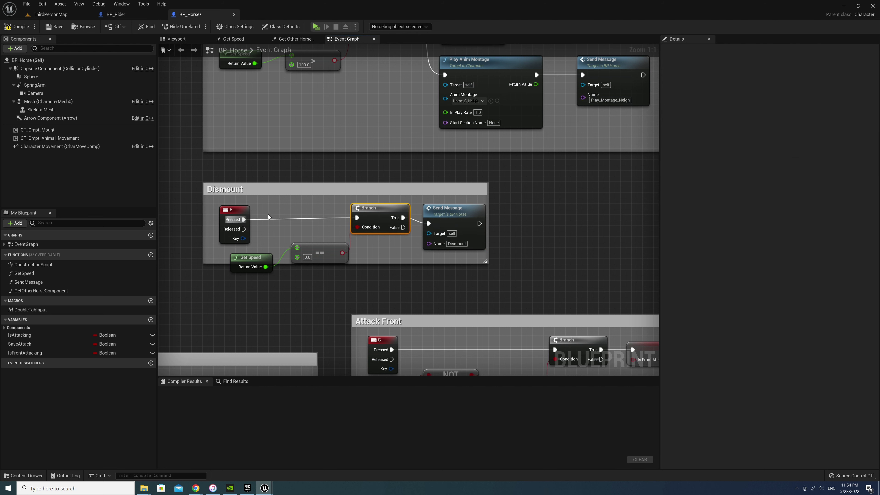
Resize the Dismount comment around the new nodes, align them, and save BP_Horse
{"action": "left_click_drag", "start_coordinate": [280, 183], "coordinate": [281, 178]}
{"action": "left_click_drag", "start_coordinate": [231, 209], "coordinate": [236, 208]}
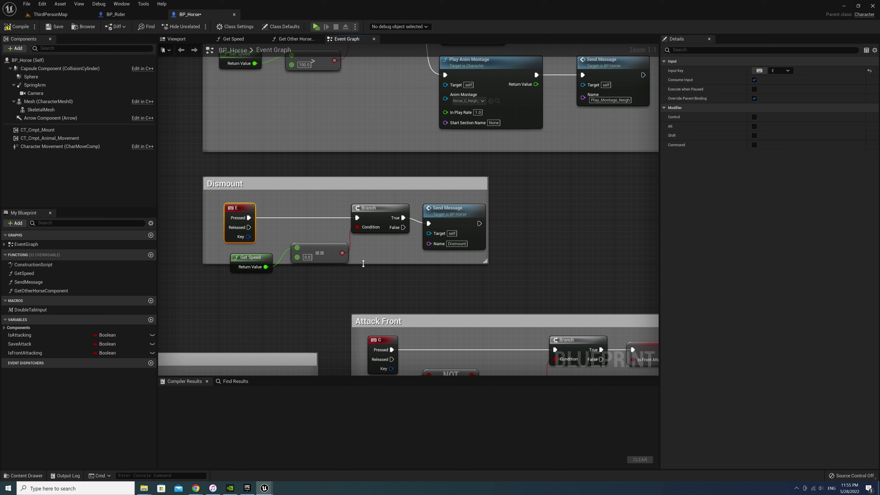
{"action": "left_click_drag", "start_coordinate": [363, 263], "coordinate": [363, 279]}
{"action": "left_click", "coordinate": [330, 250]}
{"action": "left_click_drag", "start_coordinate": [331, 250], "coordinate": [319, 251]}
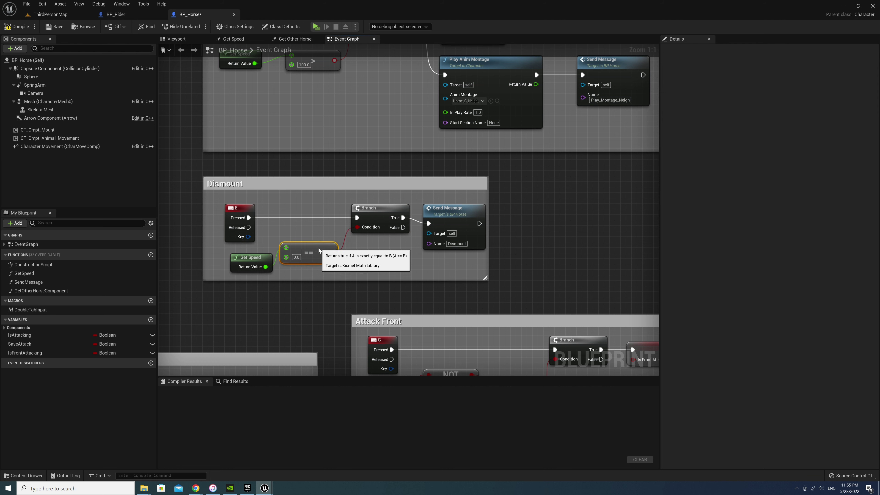
{"action": "left_click_drag", "start_coordinate": [446, 215], "coordinate": [446, 209]}
{"action": "left_click", "coordinate": [379, 268]}
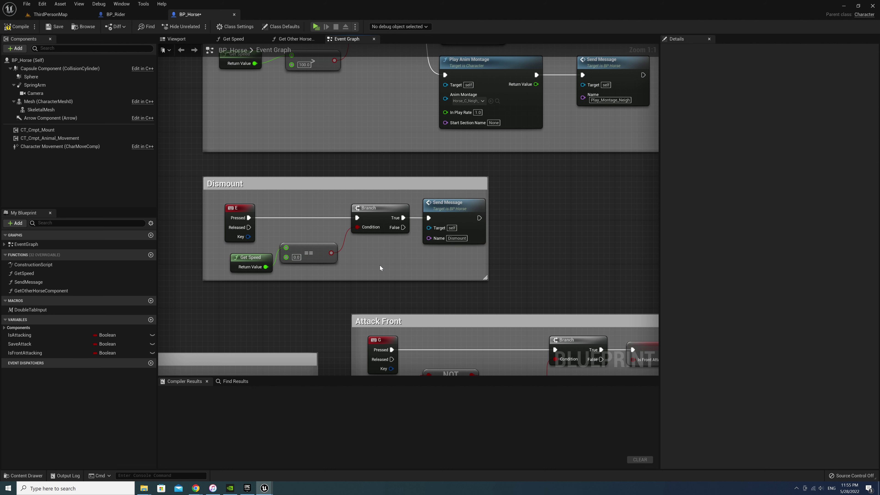
{"action": "key", "text": "ctrl+s"}
Look over the BP_Horse Event Graph, then create a new function and start naming it
{"action": "right_click_drag", "start_coordinate": [381, 272], "coordinate": [439, 187]}
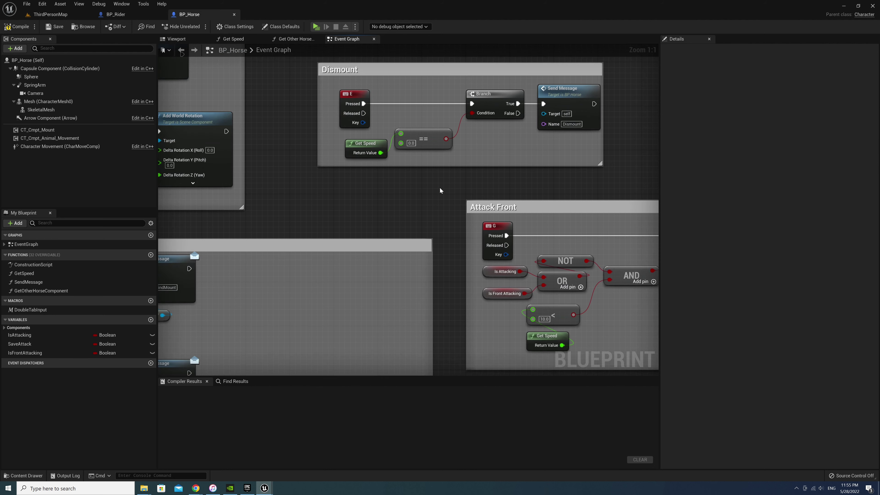
{"action": "scroll", "coordinate": [404, 217], "scroll_direction": "down", "scroll_amount": 3}
{"action": "right_click_drag", "start_coordinate": [405, 217], "coordinate": [419, 265]}
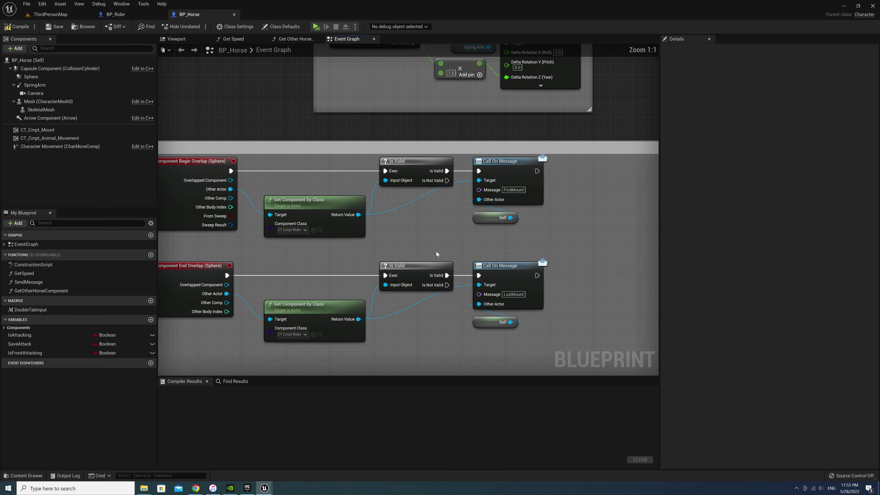
{"action": "scroll", "coordinate": [436, 251], "scroll_direction": "up", "scroll_amount": 3}
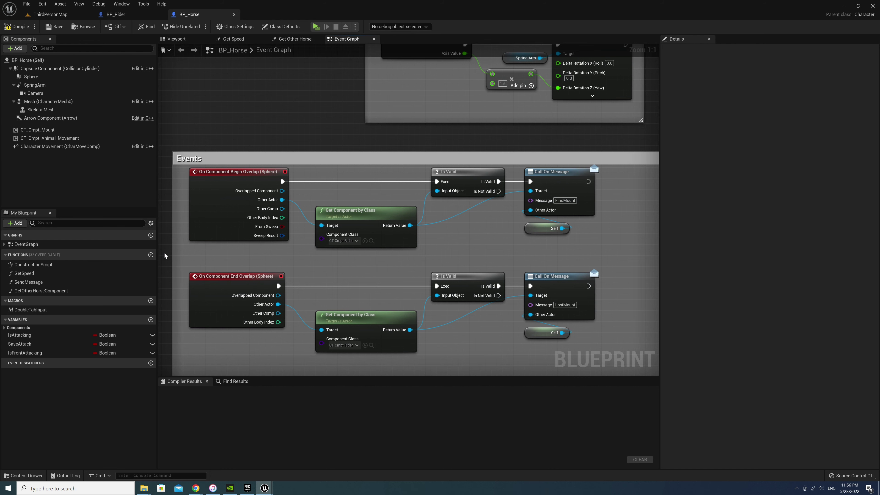
{"action": "left_click", "coordinate": [151, 255]}
{"action": "type", "text": "IsValid"}
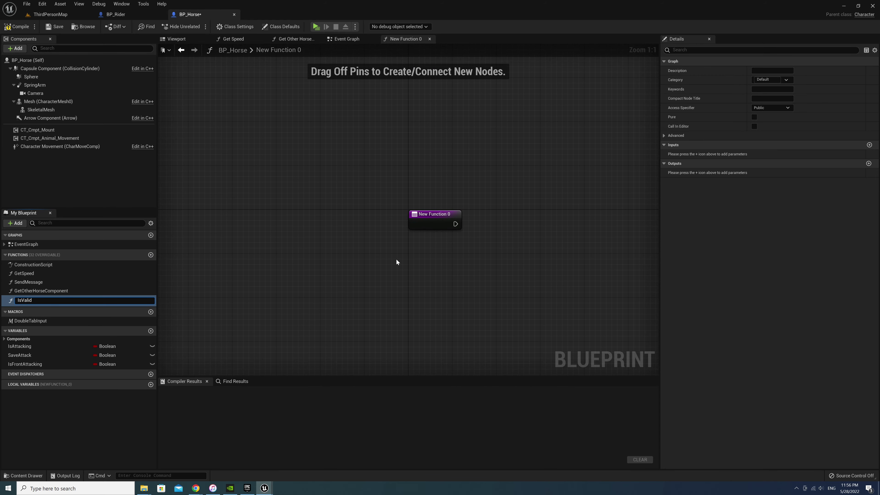
{"action": "type", "text": "Rider"}
Name the function IsValidRider and give it an Actor object reference input named OtherActor
{"action": "key", "text": "Return"}
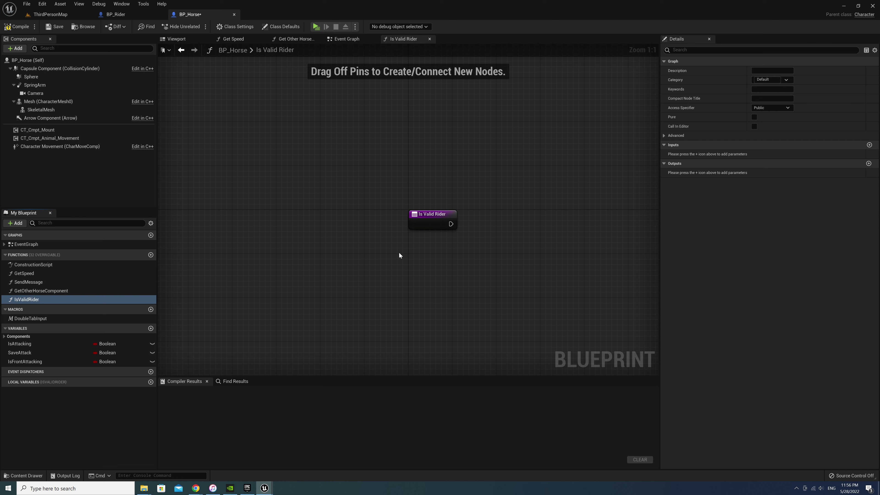
{"action": "left_click", "coordinate": [430, 222]}
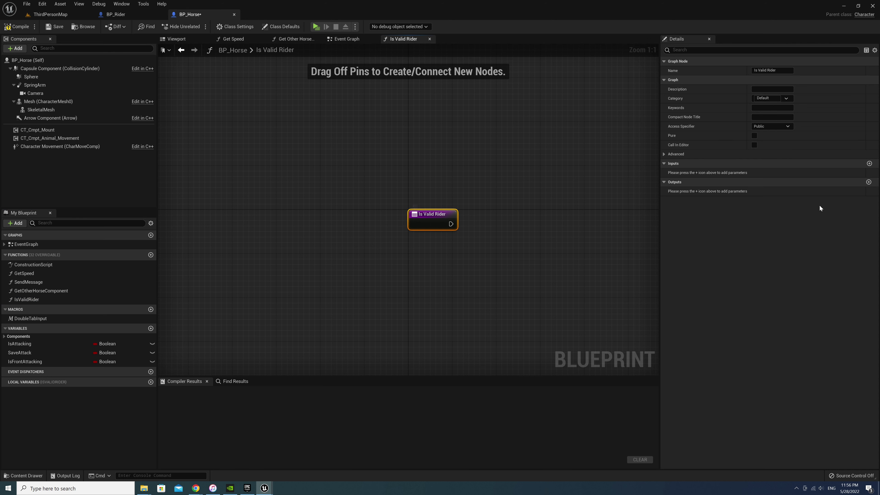
{"action": "left_click", "coordinate": [869, 163]}
{"action": "type", "text": "OtherActo"}
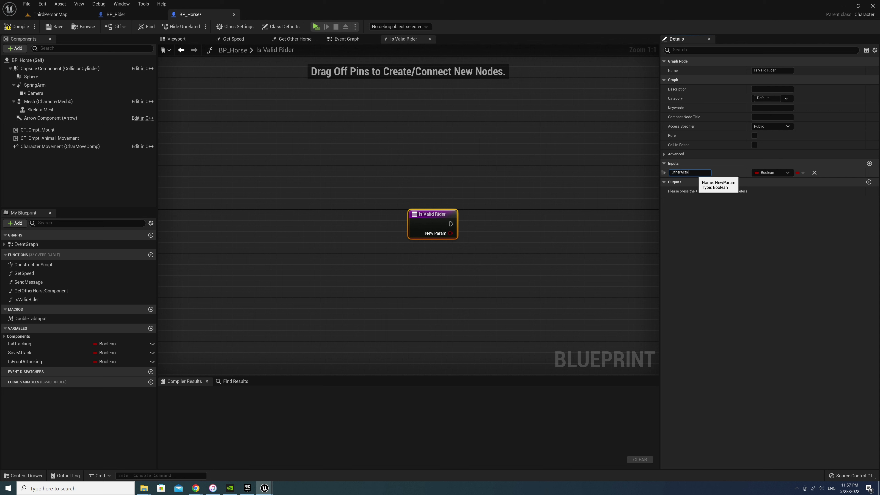
{"action": "type", "text": "r"}
{"action": "key", "text": "Return"}
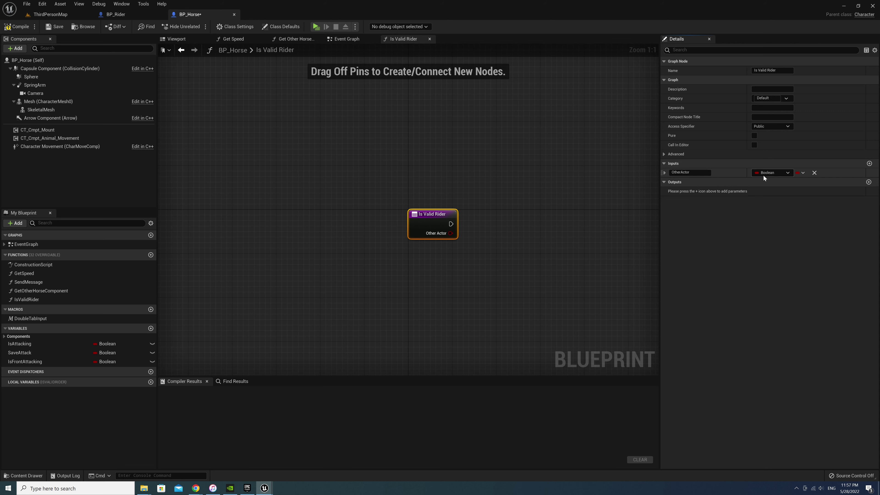
{"action": "left_click", "coordinate": [770, 172]}
{"action": "type", "text": "actor"}
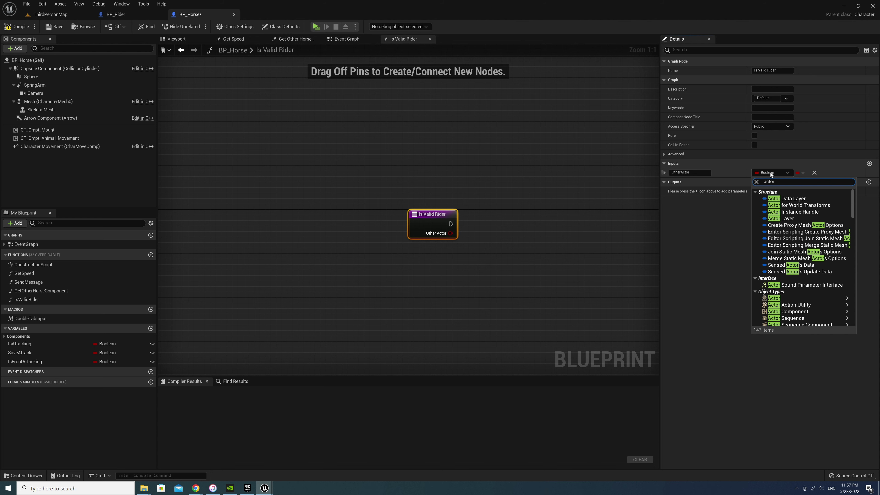
{"action": "left_click", "coordinate": [780, 300]}
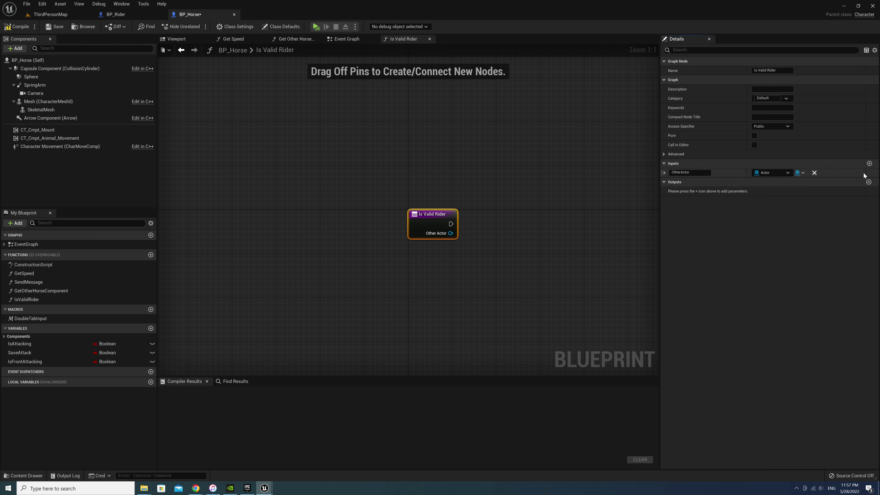
Add a Boolean output named Return and move the Return Node to the right
{"action": "left_click", "coordinate": [868, 182]}
{"action": "left_click", "coordinate": [766, 173]}
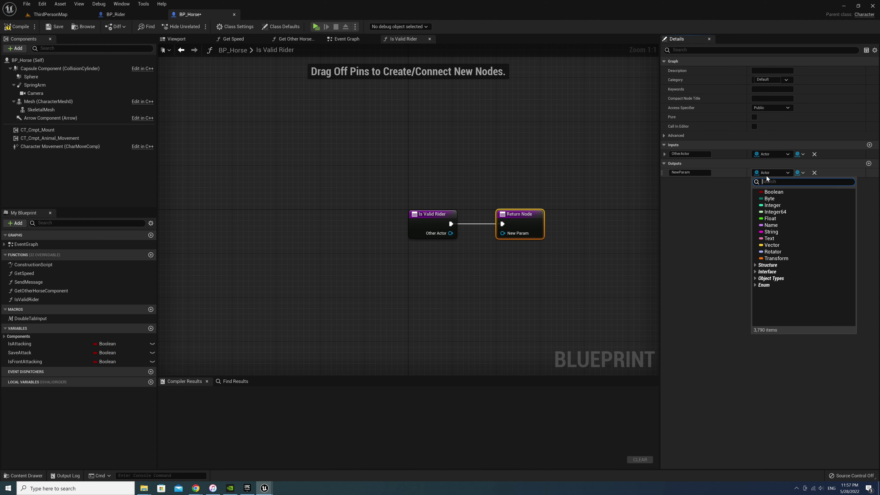
{"action": "left_click", "coordinate": [772, 190]}
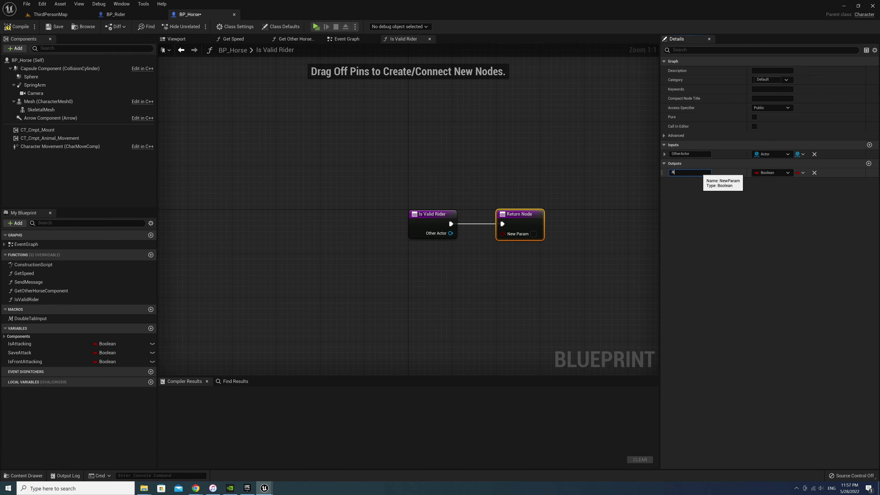
{"action": "type", "text": "eturn"}
{"action": "key", "text": "Return"}
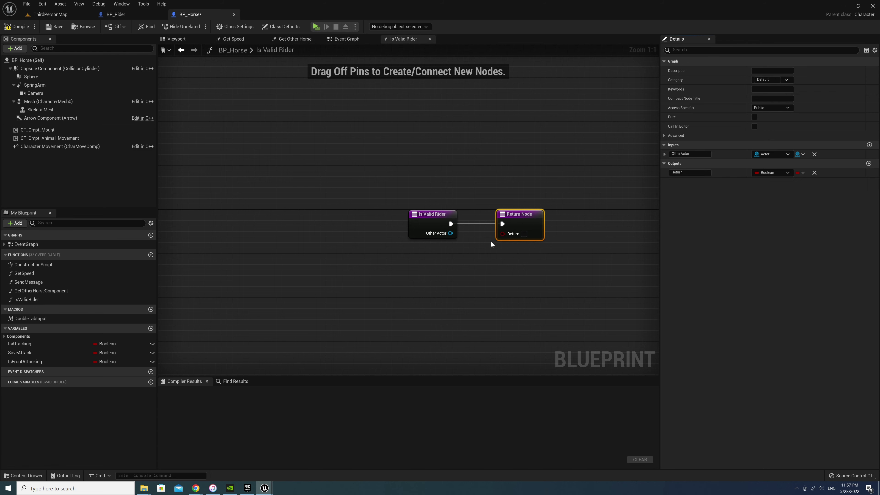
{"action": "right_click_drag", "start_coordinate": [491, 241], "coordinate": [375, 244]}
{"action": "left_click_drag", "start_coordinate": [405, 220], "coordinate": [542, 219]}
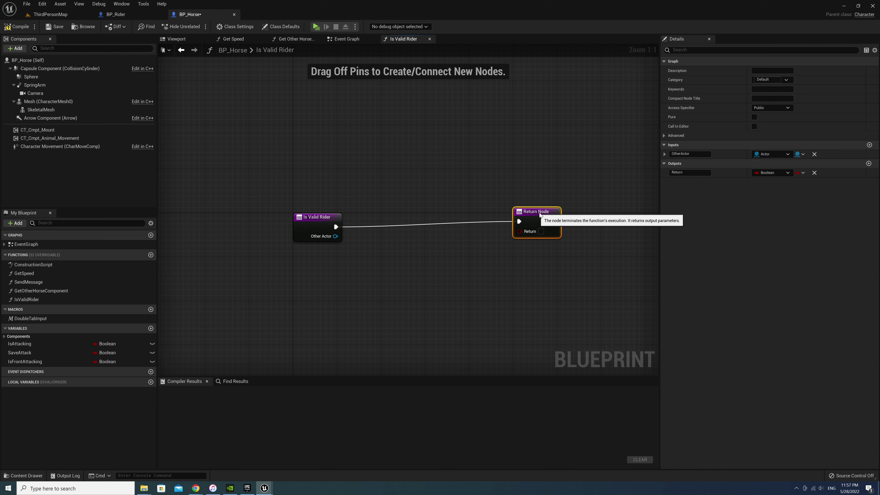
{"action": "left_click_drag", "start_coordinate": [335, 236], "coordinate": [356, 260]}
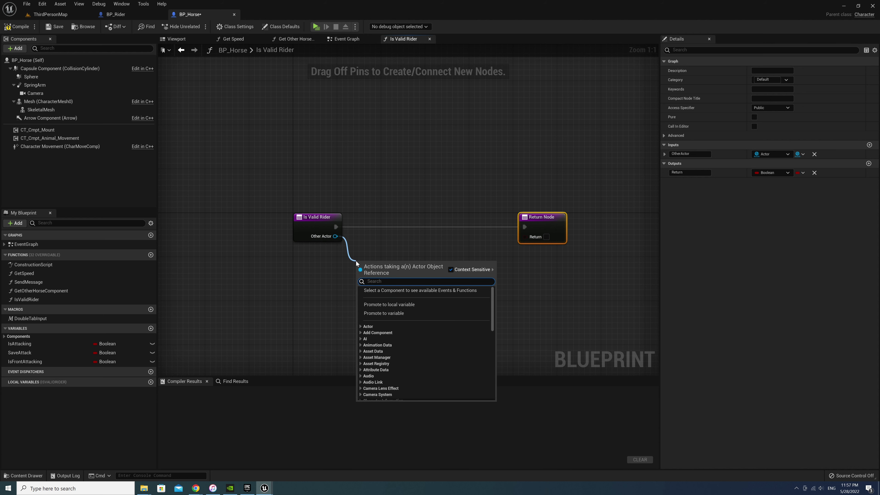
Add a Get Component by Class node on Other Actor set to CT Cmpt Rider
{"action": "type", "text": "get component"}
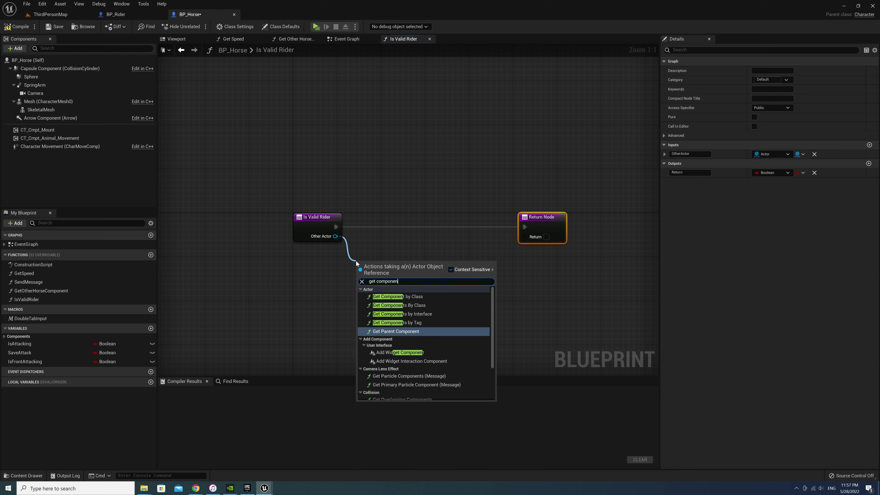
{"action": "left_click", "coordinate": [393, 297]}
{"action": "left_click", "coordinate": [387, 296]}
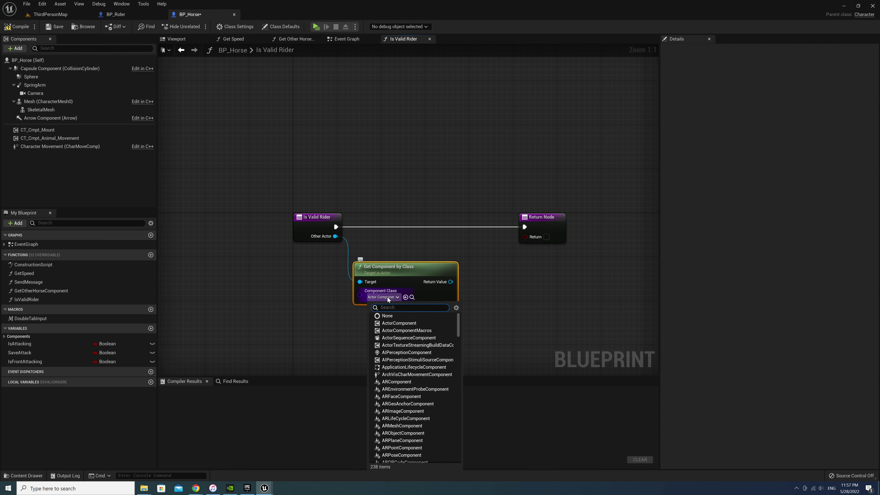
{"action": "left_click", "coordinate": [406, 328]}
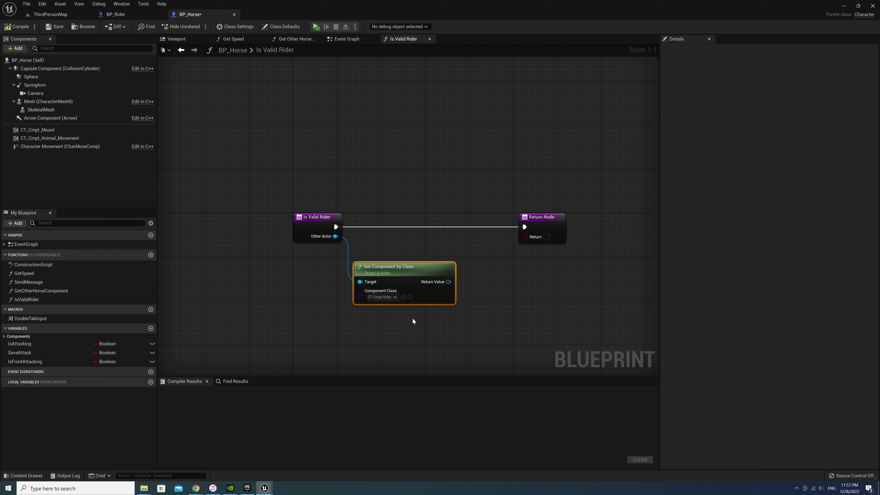
Check the found rider component with Is Valid and route the function's execution through it
{"action": "left_click_drag", "start_coordinate": [447, 282], "coordinate": [479, 227]}
{"action": "type", "text": "isva"}
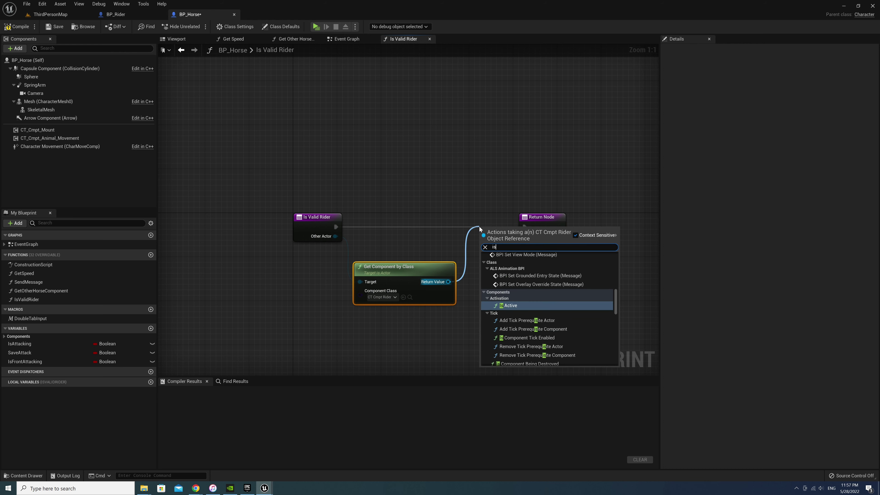
{"action": "key", "text": "Return"}
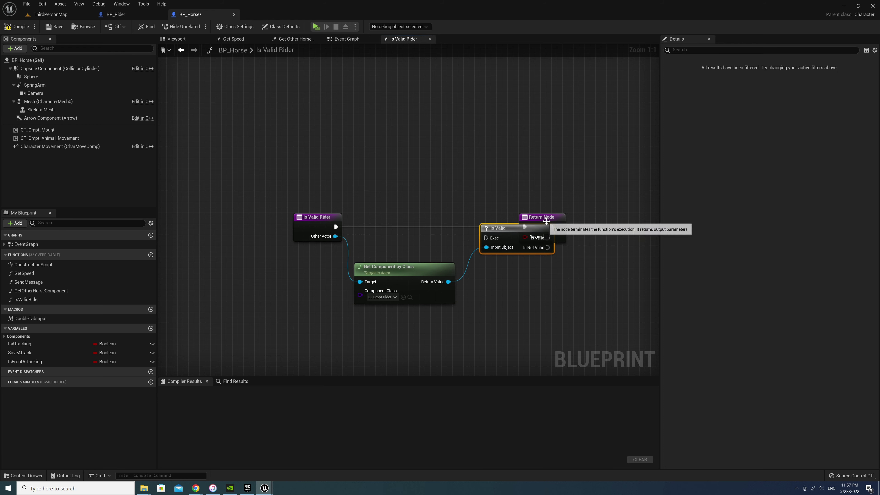
{"action": "left_click", "coordinate": [618, 225]}
{"action": "left_click", "coordinate": [501, 218]}
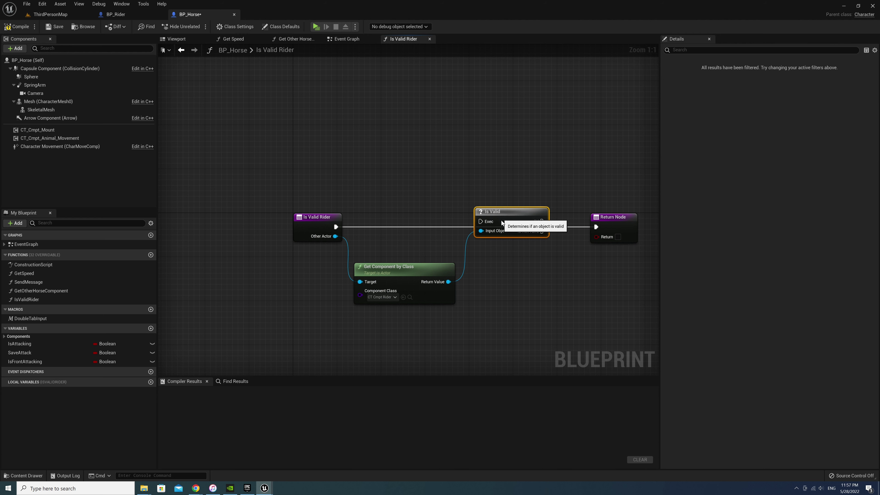
{"action": "key", "text": "q"}
{"action": "left_click_drag", "start_coordinate": [335, 227], "coordinate": [480, 227]}
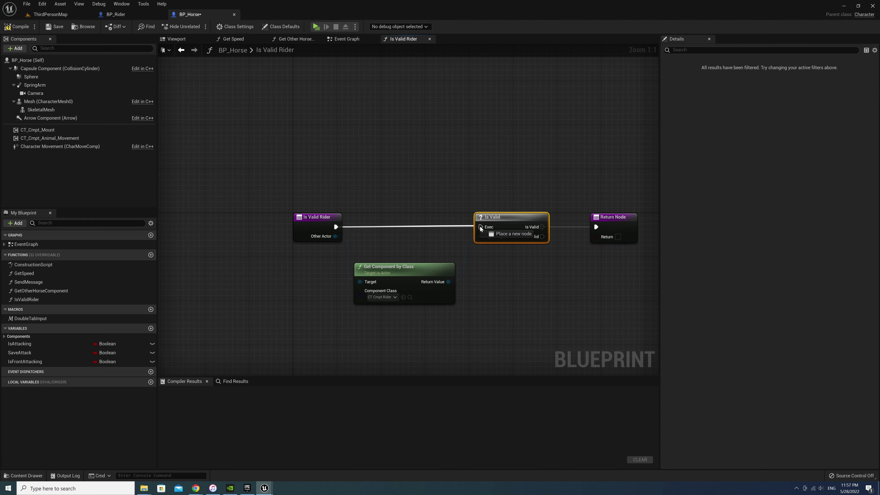
{"action": "mouse_move", "coordinate": [420, 271]}
{"action": "left_mouse_down"}
{"action": "mouse_move", "coordinate": [420, 255]}
{"action": "mouse_move", "coordinate": [487, 277]}
{"action": "left_mouse_up"}
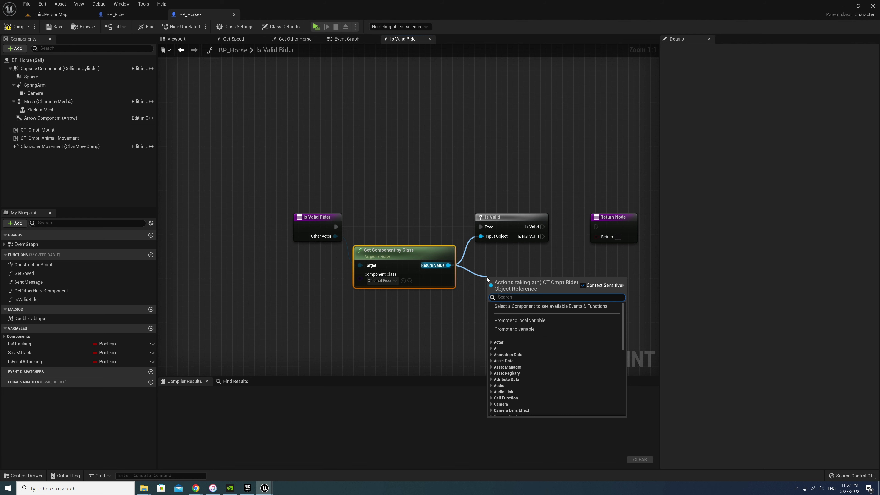
Add Get Mount Character on the rider component, placed beside the component lookup
{"action": "type", "text": "get mount cha"}
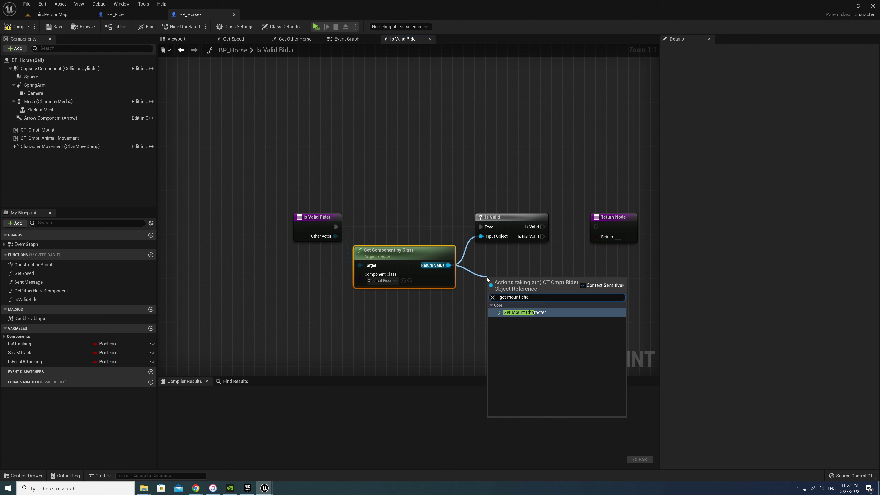
{"action": "key", "text": "Return"}
{"action": "left_click_drag", "start_coordinate": [502, 284], "coordinate": [491, 268]}
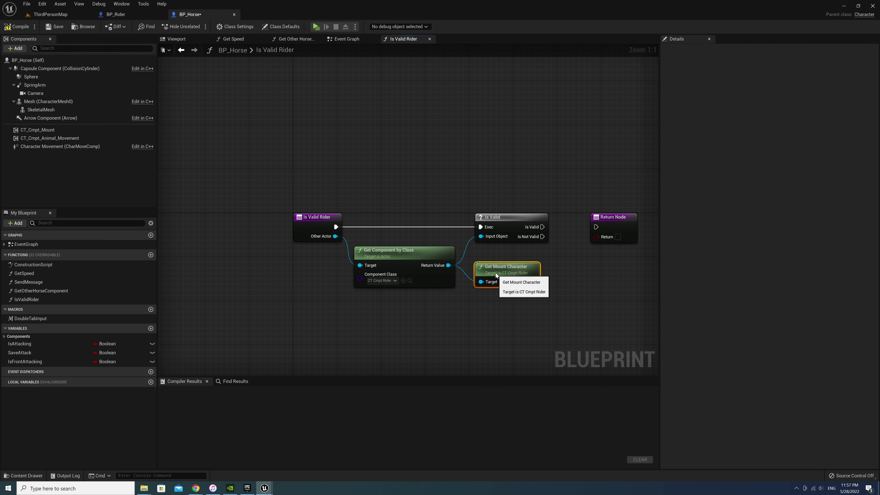
{"action": "left_click", "coordinate": [560, 292]}
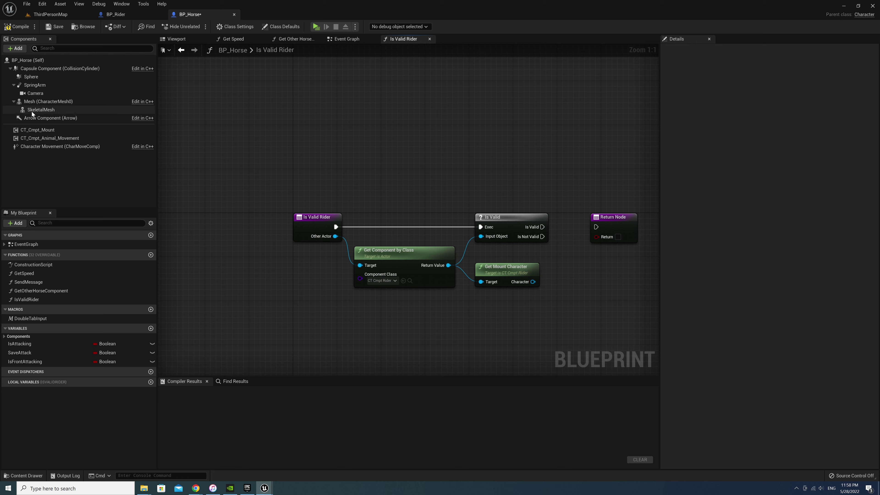
Reference CT_Cmpt_Mount in the graph and add Get Rider Character from it
{"action": "left_click", "coordinate": [37, 131]}
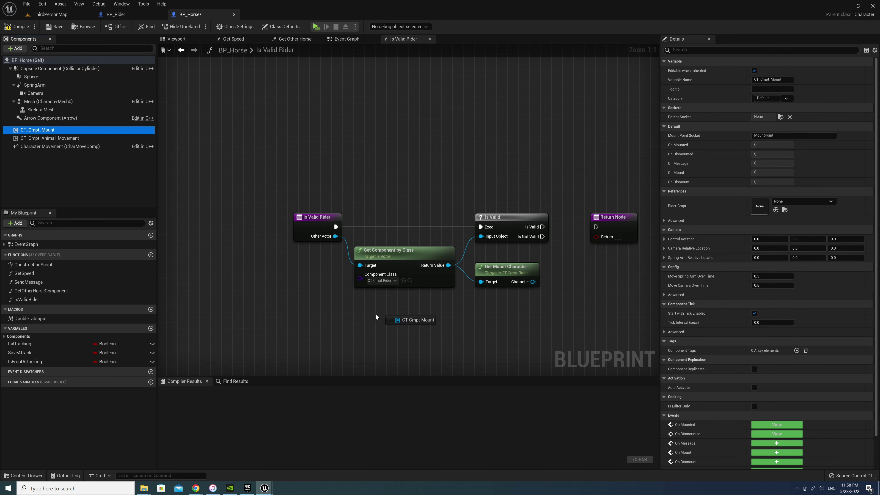
{"action": "mouse_move", "coordinate": [37, 132]}
{"action": "left_mouse_down"}
{"action": "mouse_move", "coordinate": [375, 318]}
{"action": "mouse_move", "coordinate": [461, 327]}
{"action": "left_mouse_up"}
{"action": "type", "text": "get rider cha"}
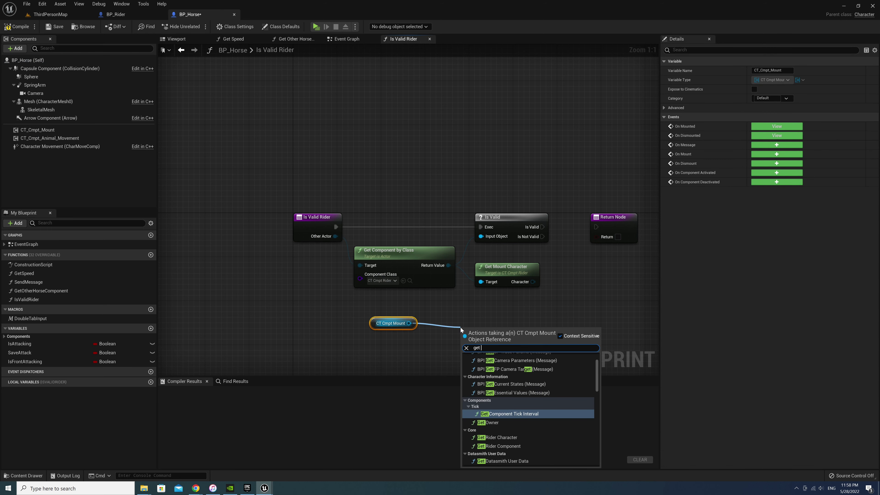
{"action": "key", "text": "Return"}
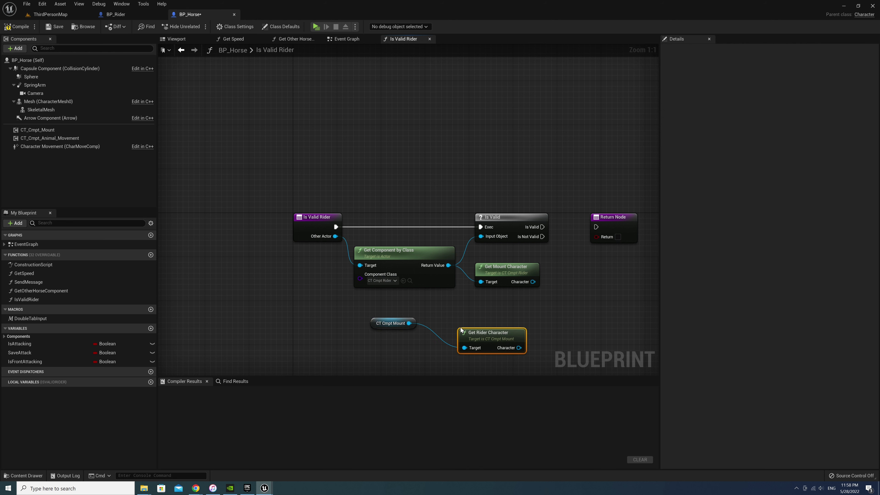
{"action": "left_click_drag", "start_coordinate": [482, 336], "coordinate": [476, 314]}
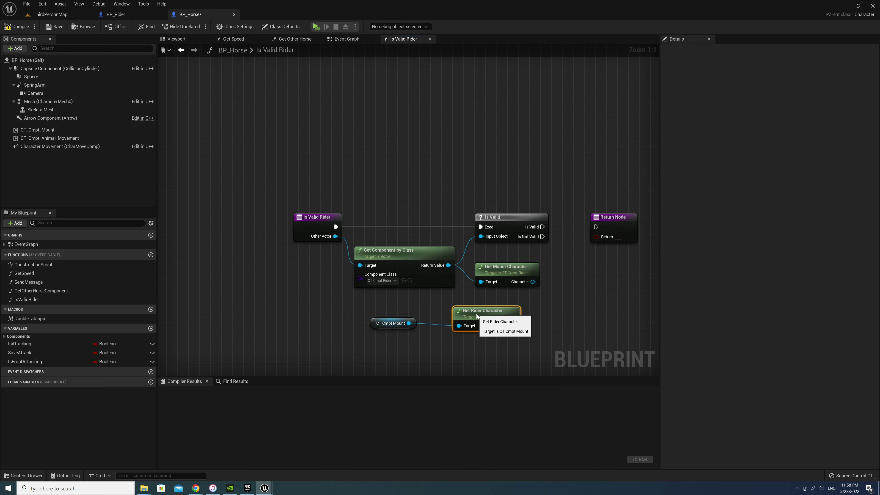
{"action": "right_click_drag", "start_coordinate": [474, 340], "coordinate": [362, 335]}
Add pure Is Valid function checks on the rider character and the mount character outputs
{"action": "left_click_drag", "start_coordinate": [407, 315], "coordinate": [440, 320]}
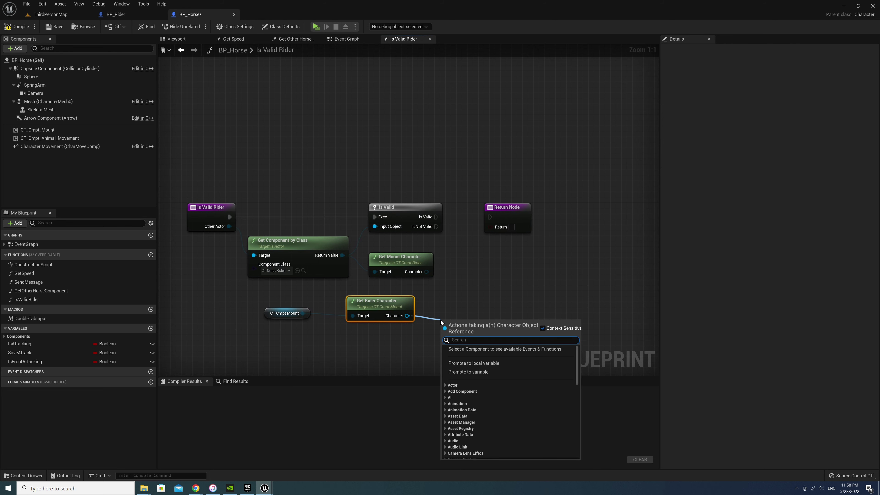
{"action": "type", "text": "no"}
{"action": "key", "text": "BackSpace"}
{"action": "key", "text": "BackSpace"}
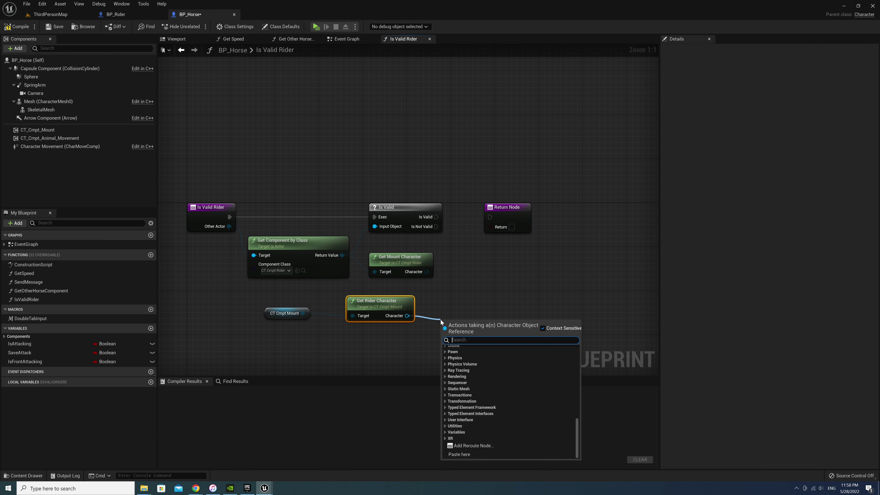
{"action": "type", "text": "isva"}
{"action": "key", "text": "Up"}
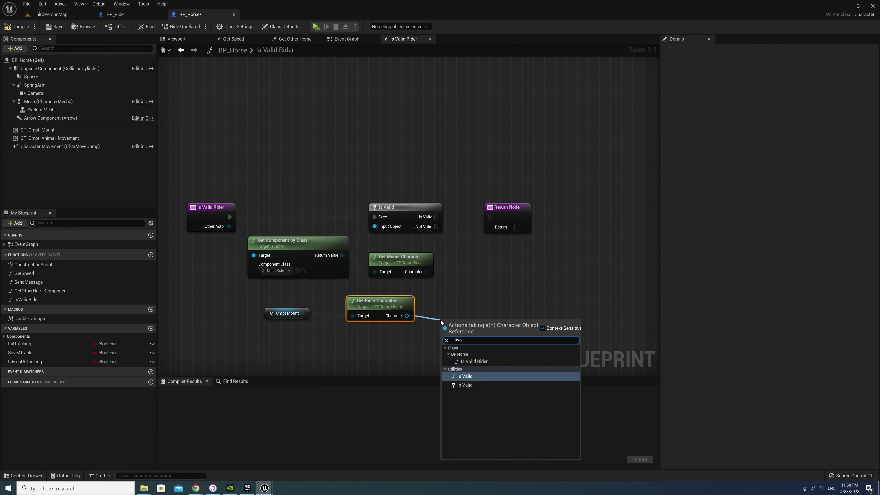
{"action": "key", "text": "Return"}
{"action": "left_click_drag", "start_coordinate": [424, 274], "coordinate": [437, 275]}
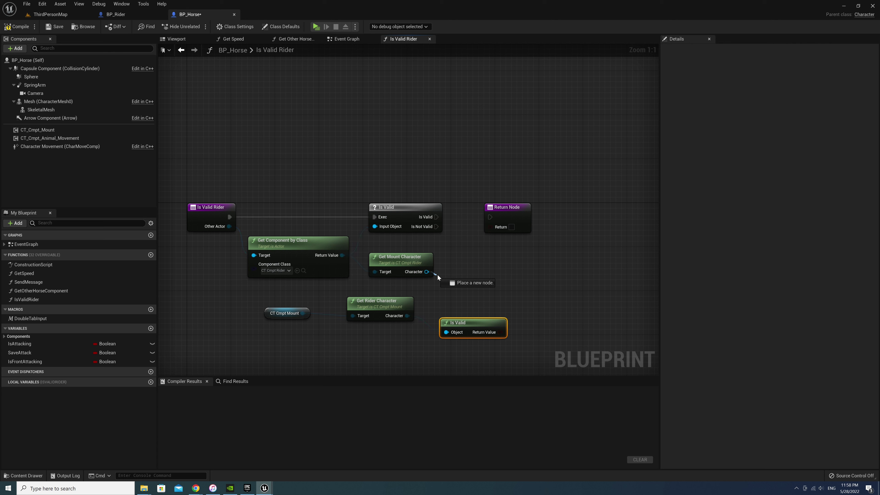
{"action": "key", "text": "Down"}
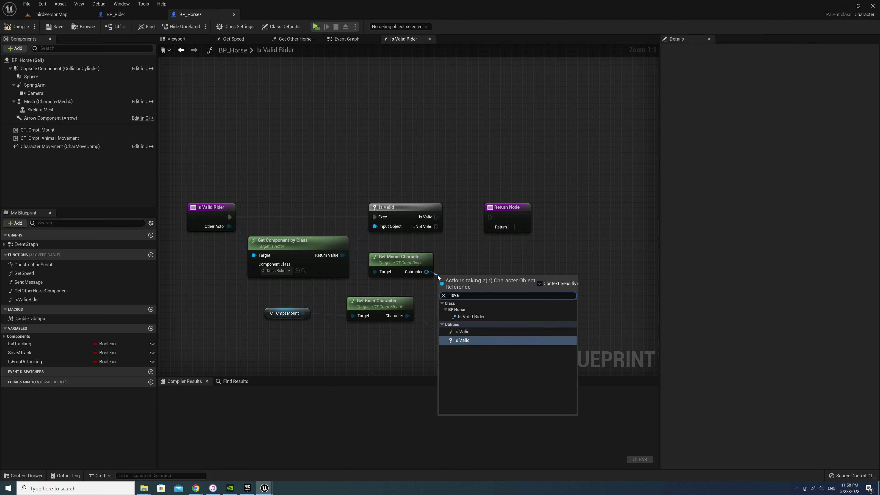
{"action": "key", "text": "Up"}
{"action": "key", "text": "Return"}
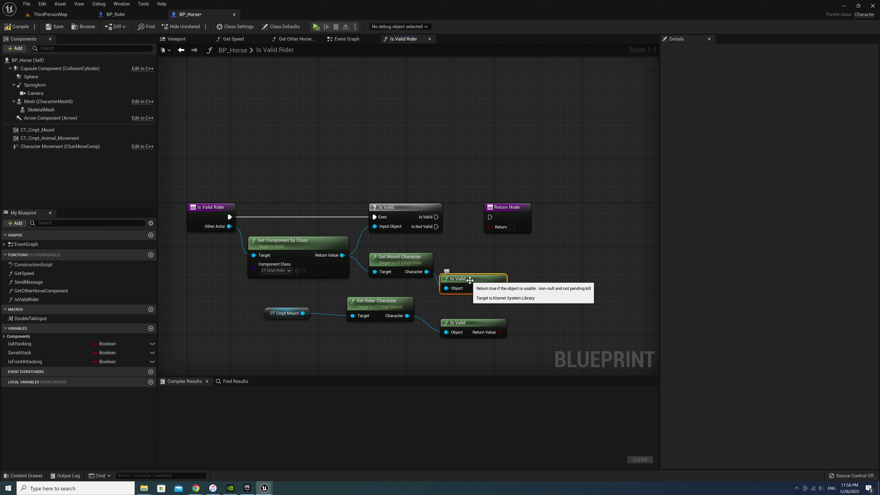
Place NOT nodes after the mount character and rider character Is Valid checks
{"action": "mouse_move", "coordinate": [473, 291]}
{"action": "left_mouse_down"}
{"action": "mouse_move", "coordinate": [473, 274]}
{"action": "mouse_move", "coordinate": [517, 277]}
{"action": "left_mouse_up"}
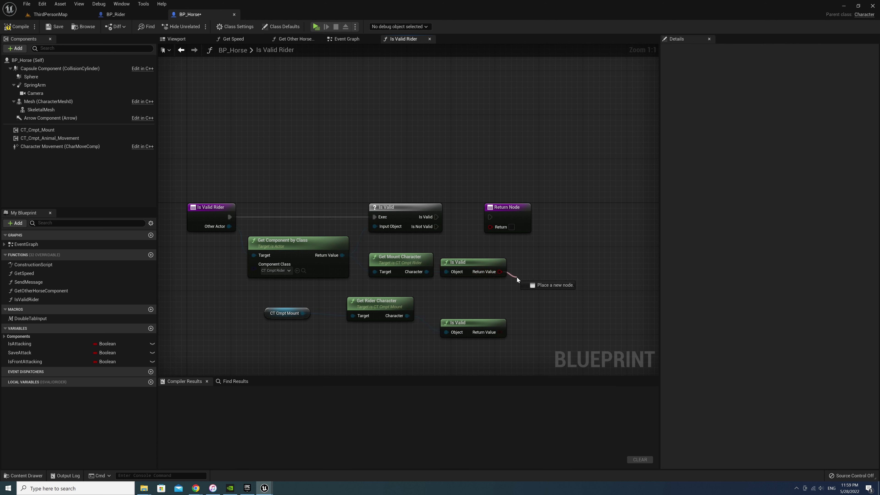
{"action": "type", "text": "not bo"}
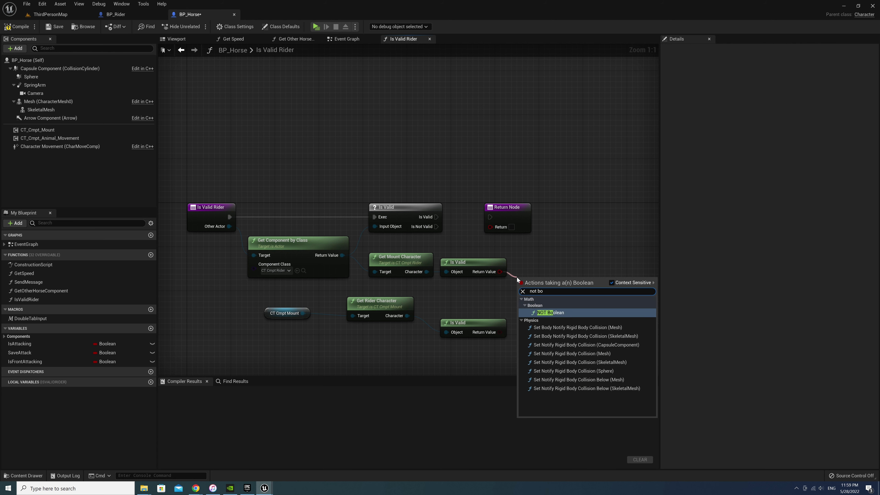
{"action": "key", "text": "Return"}
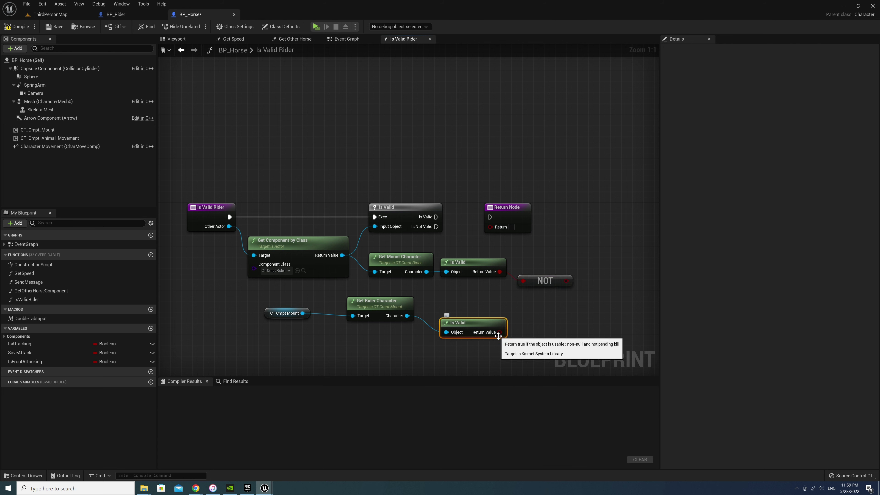
{"action": "left_click_drag", "start_coordinate": [500, 332], "coordinate": [522, 326]}
{"action": "type", "text": "not b"}
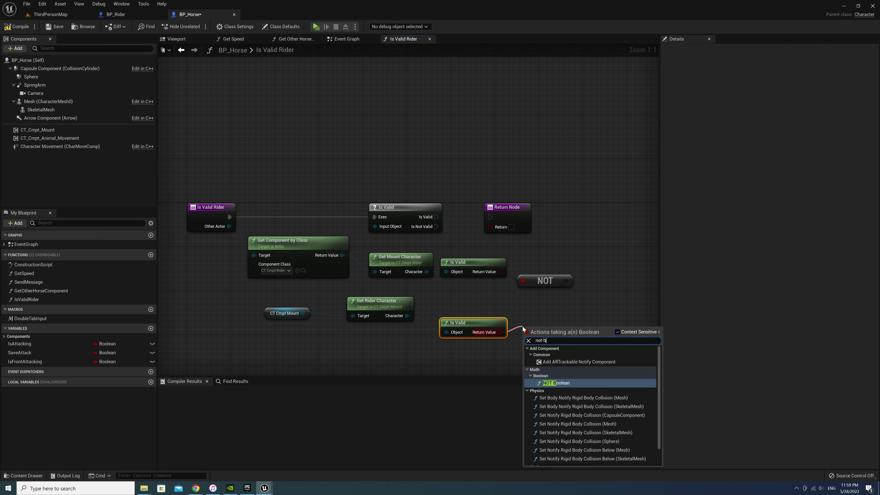
{"action": "key", "text": "Return"}
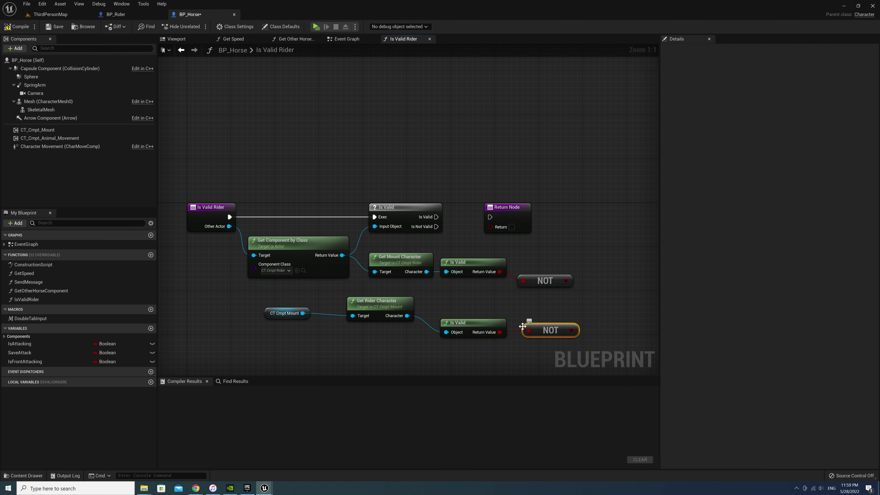
Combine both NOT results with an AND and wire it into the Return Node
{"action": "left_click_drag", "start_coordinate": [567, 282], "coordinate": [590, 301]}
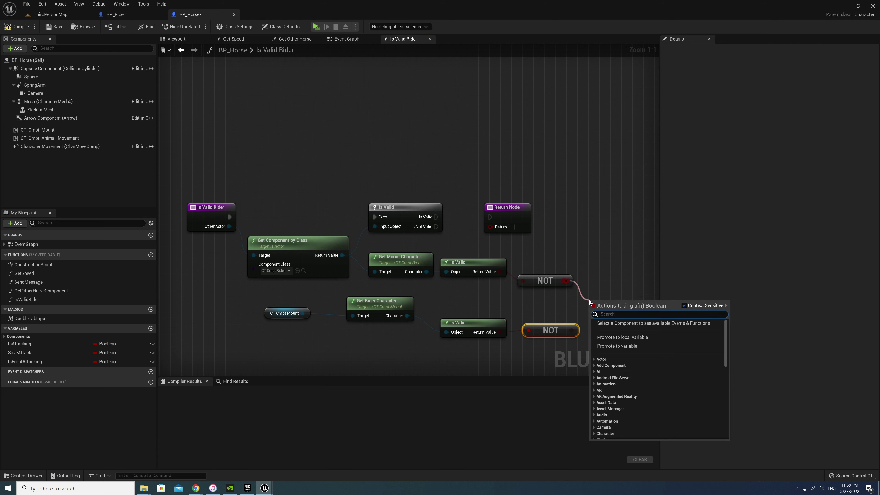
{"action": "type", "text": "and"}
{"action": "key", "text": "Return"}
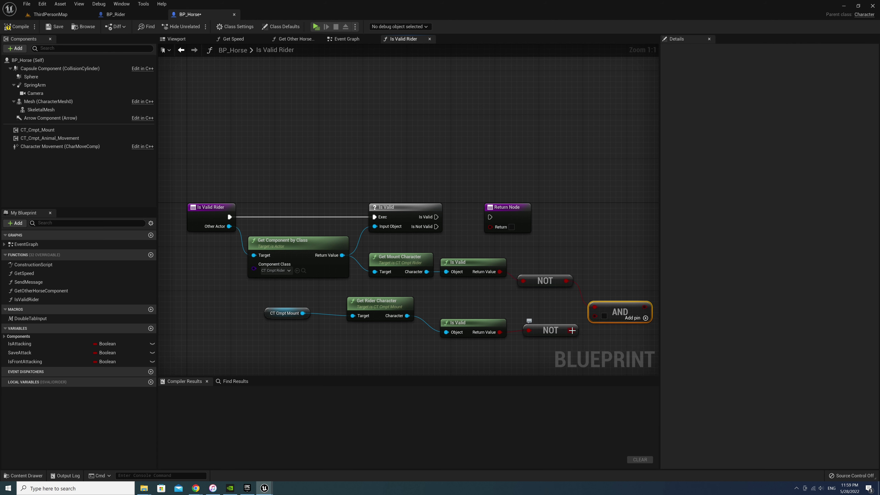
{"action": "right_click_drag", "start_coordinate": [637, 307], "coordinate": [529, 300]}
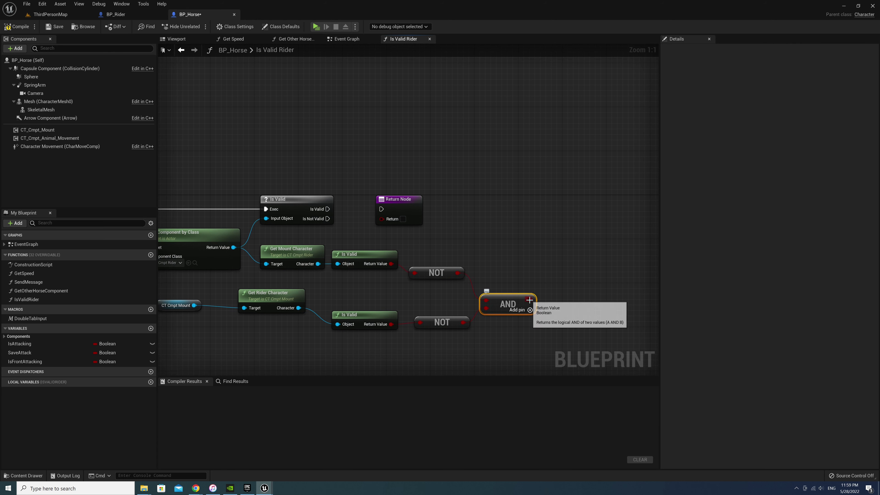
{"action": "mouse_move", "coordinate": [529, 300]}
{"action": "left_mouse_down"}
{"action": "mouse_move", "coordinate": [387, 219]}
{"action": "mouse_move", "coordinate": [612, 218]}
{"action": "left_mouse_up"}
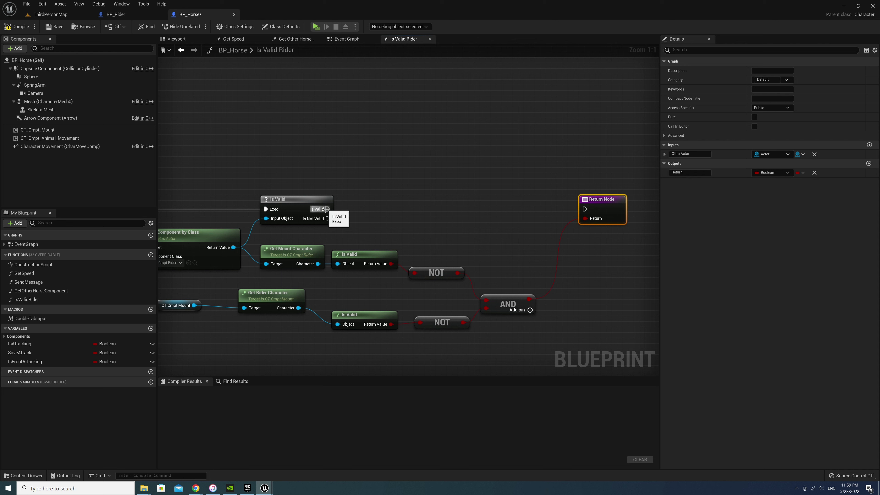
Run the Return Node on the valid path and tidy the Is Valid, NOT, AND and mount nodes
{"action": "left_click_drag", "start_coordinate": [325, 209], "coordinate": [585, 208]}
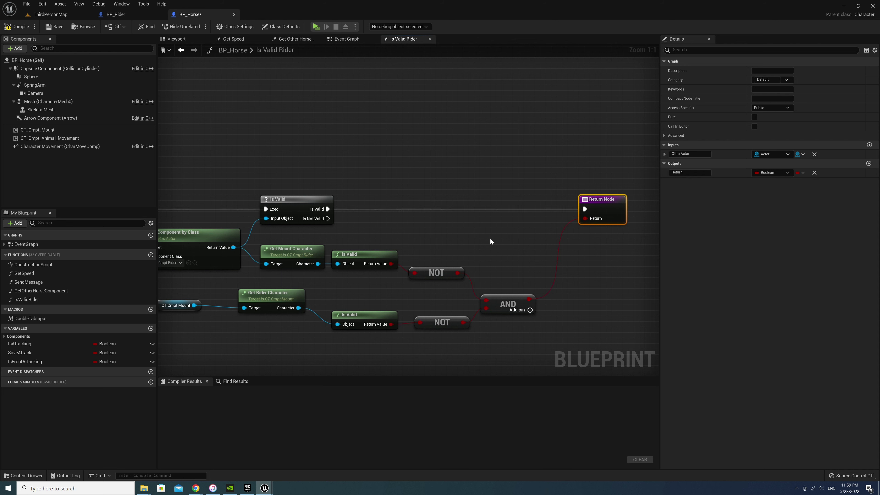
{"action": "left_click_drag", "start_coordinate": [370, 316], "coordinate": [367, 301]}
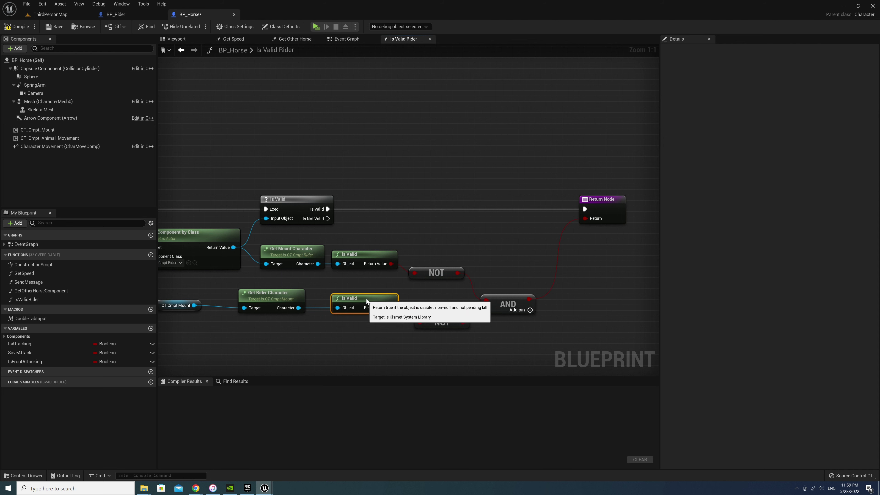
{"action": "left_click_drag", "start_coordinate": [433, 274], "coordinate": [428, 262]}
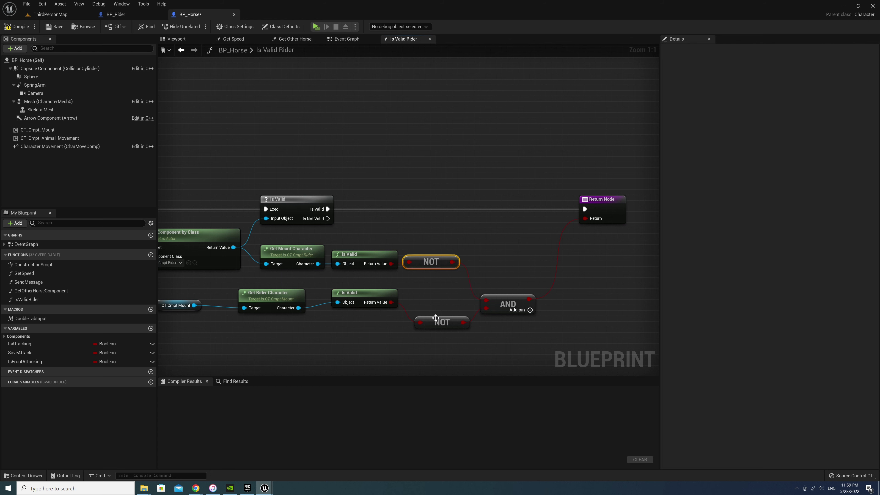
{"action": "left_click_drag", "start_coordinate": [435, 318], "coordinate": [424, 296]}
{"action": "left_click_drag", "start_coordinate": [503, 303], "coordinate": [497, 282]}
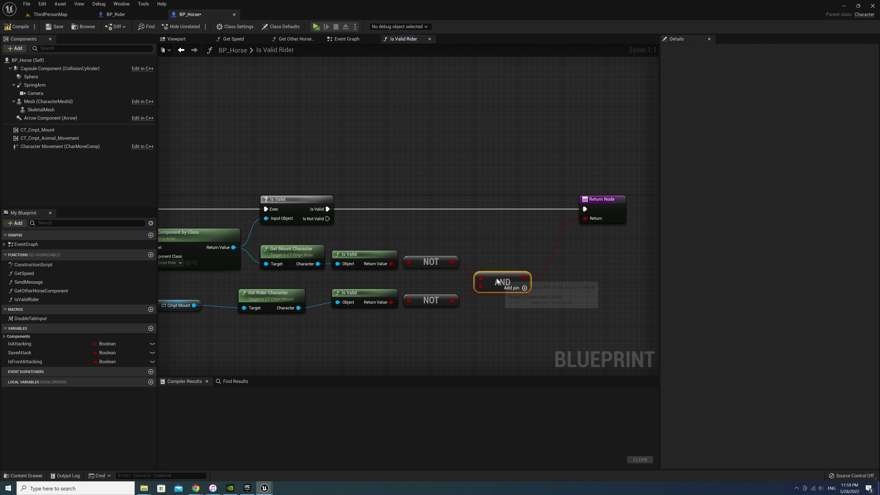
{"action": "right_click_drag", "start_coordinate": [377, 330], "coordinate": [428, 330]}
{"action": "left_click_drag", "start_coordinate": [330, 297], "coordinate": [346, 290]}
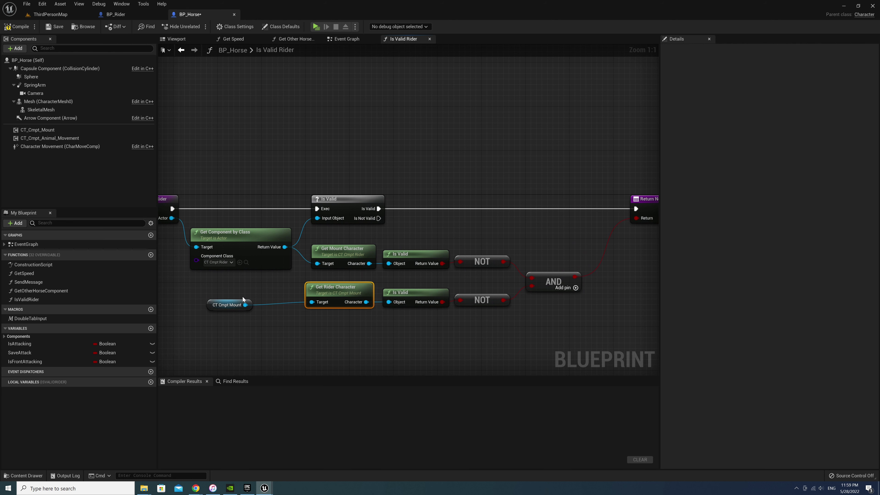
{"action": "left_click_drag", "start_coordinate": [212, 304], "coordinate": [255, 298]}
{"action": "left_click", "coordinate": [525, 215]}
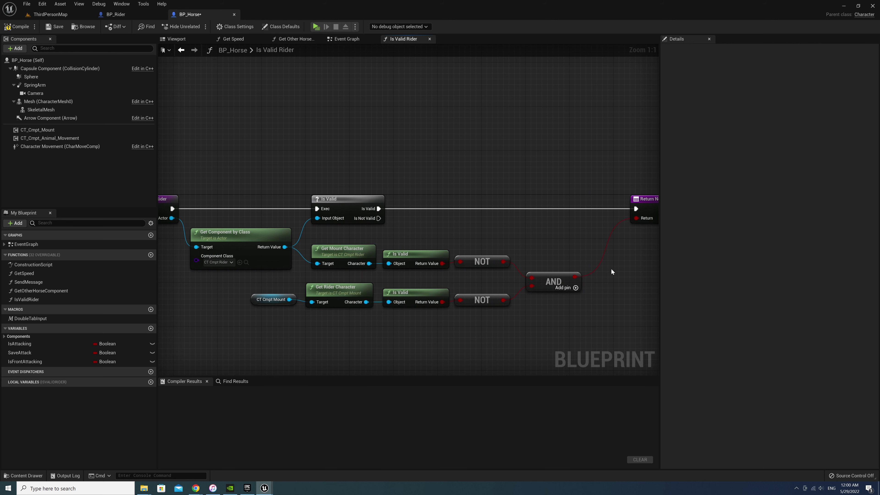
Duplicate the Return Node for the Is Not Valid path and save BP_Horse
{"action": "left_click", "coordinate": [646, 212]}
{"action": "key", "text": "ctrl+c"}
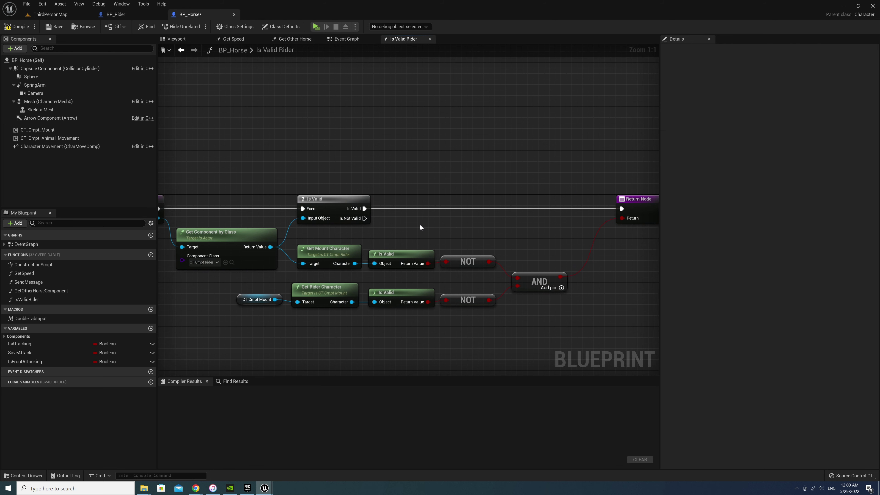
{"action": "key", "text": "ctrl+v"}
{"action": "right_click_drag", "start_coordinate": [437, 227], "coordinate": [466, 235]}
{"action": "left_click_drag", "start_coordinate": [473, 236], "coordinate": [467, 225]}
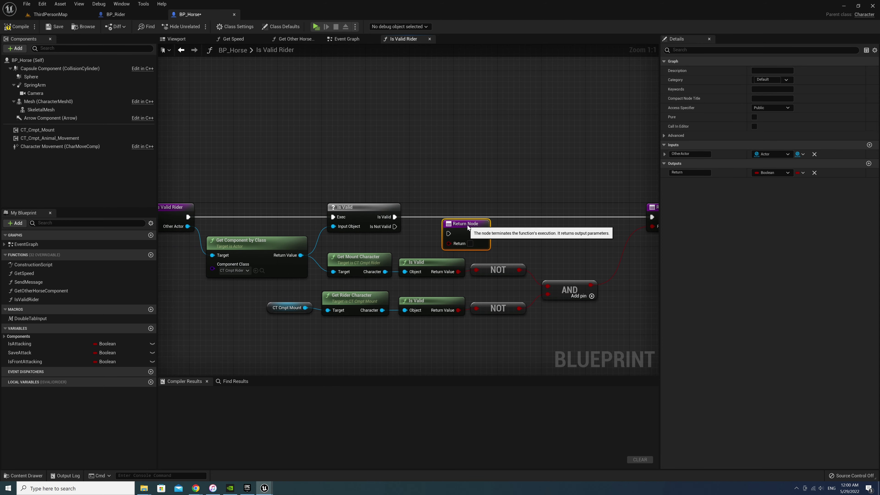
{"action": "mouse_move", "coordinate": [395, 227]}
{"action": "left_mouse_down"}
{"action": "mouse_move", "coordinate": [448, 233]}
{"action": "mouse_move", "coordinate": [457, 187]}
{"action": "left_mouse_up"}
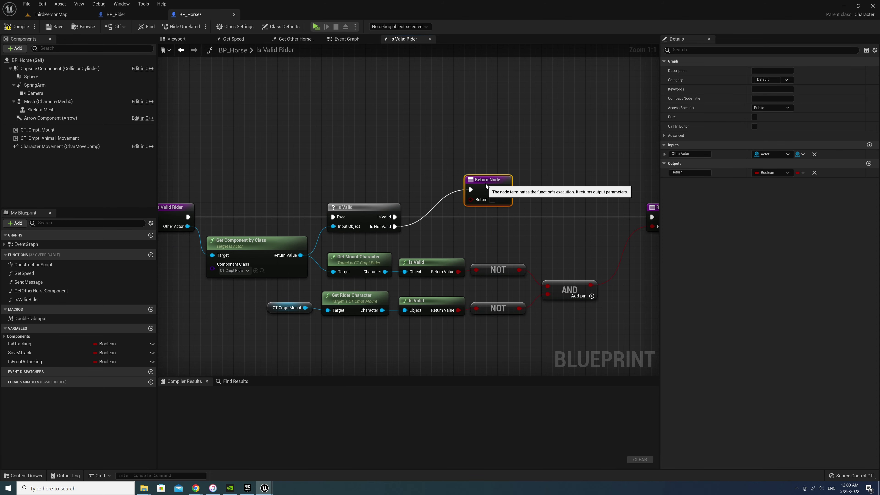
{"action": "left_click", "coordinate": [498, 231]}
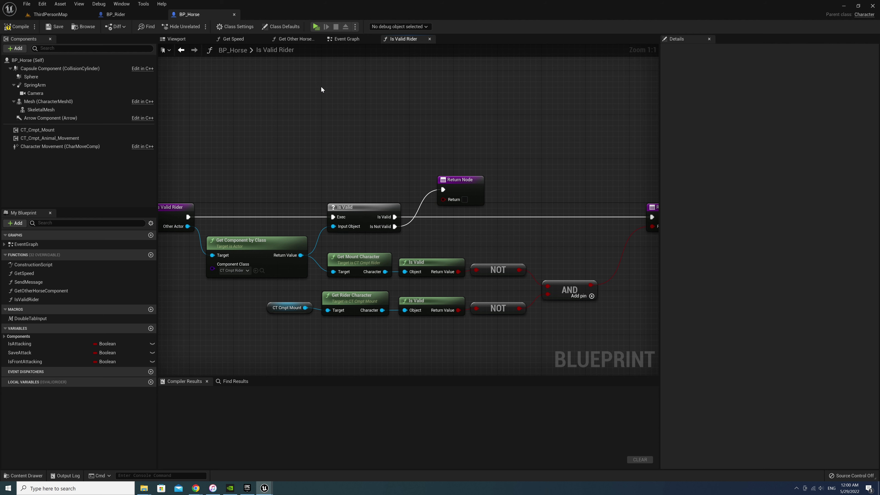
Return to the IsValidRider function graph from the Event Graph and bring its Return Node into view
{"action": "left_click", "coordinate": [182, 53]}
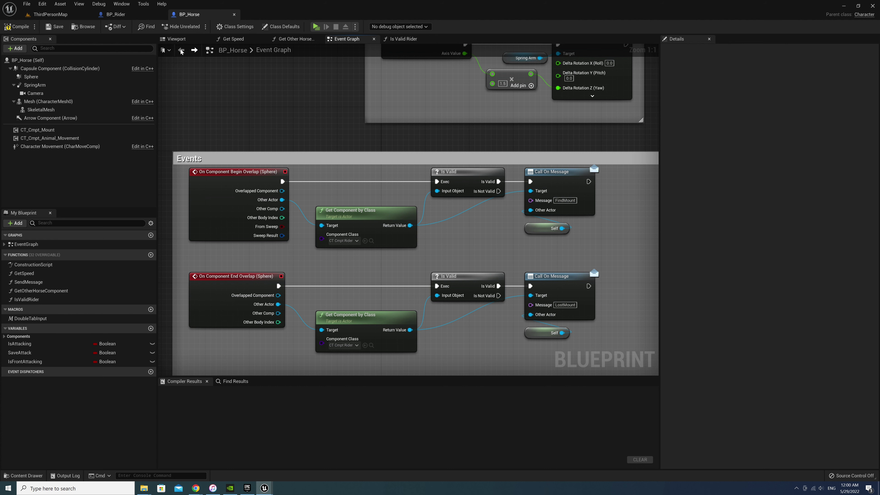
{"action": "left_click", "coordinate": [192, 53]}
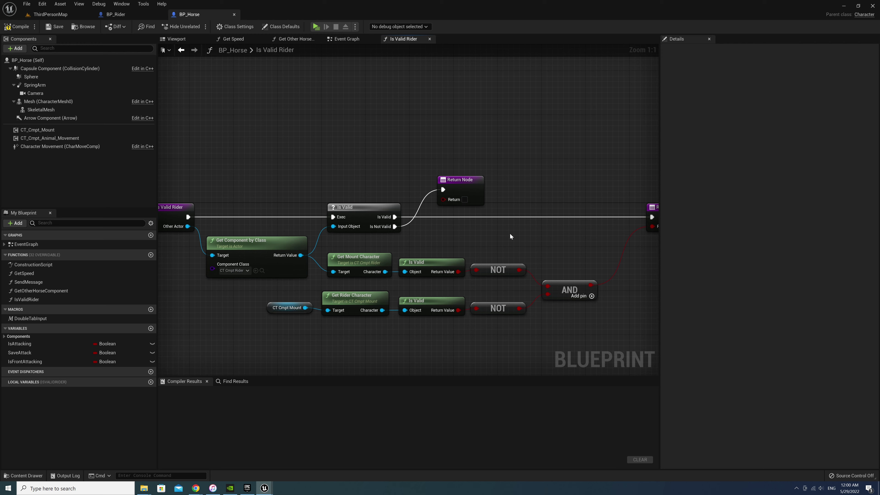
{"action": "right_click_drag", "start_coordinate": [544, 244], "coordinate": [430, 244]}
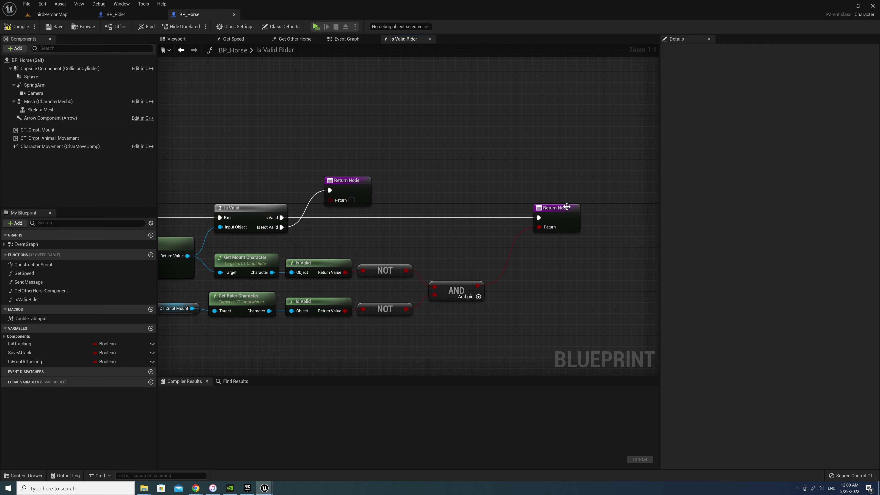
Add a RiderComponent output of type CT Cmpt Rider to the function's Return Node
{"action": "left_click", "coordinate": [566, 207]}
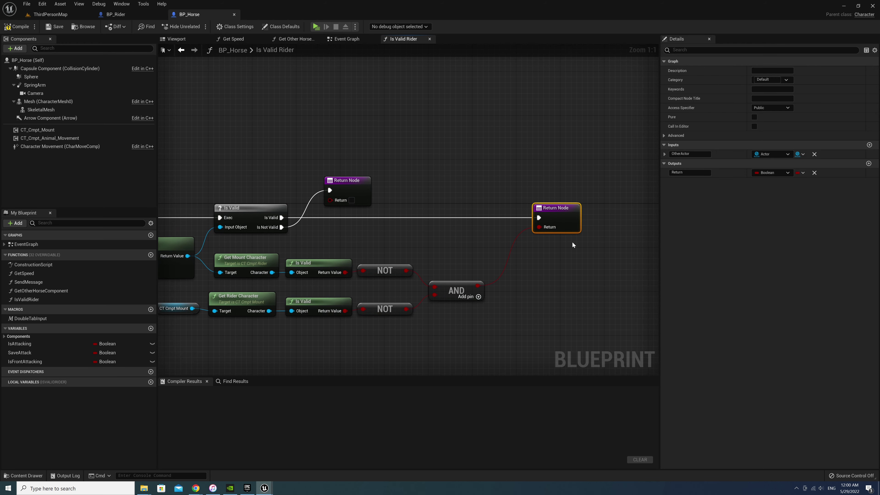
{"action": "left_click", "coordinate": [868, 163]}
{"action": "type", "text": "RiderComponent"}
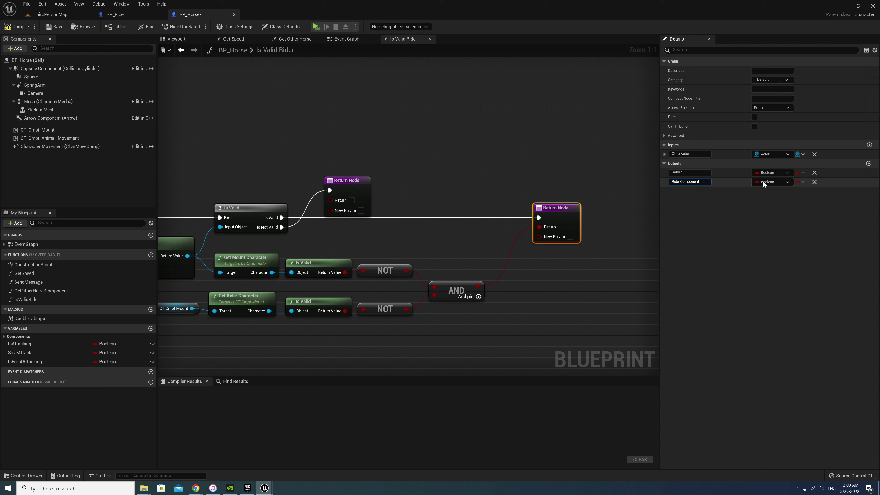
{"action": "left_click", "coordinate": [766, 181]}
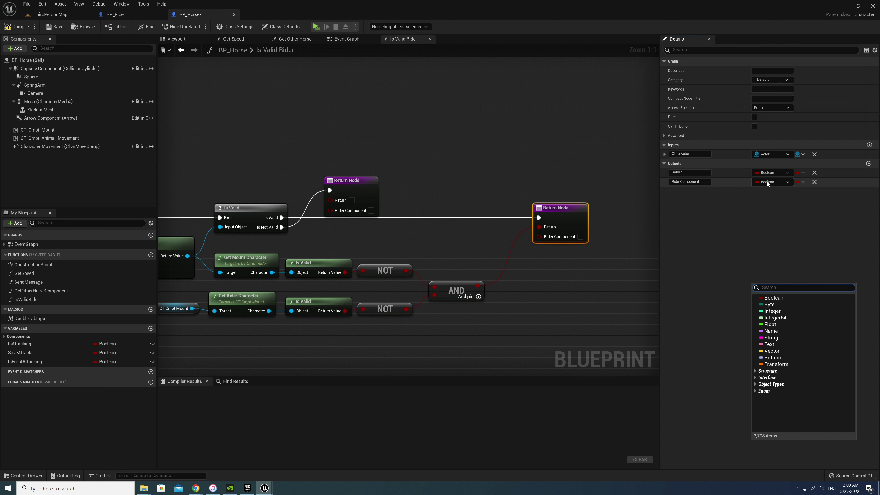
{"action": "left_click", "coordinate": [766, 181]}
{"action": "left_click", "coordinate": [767, 181]}
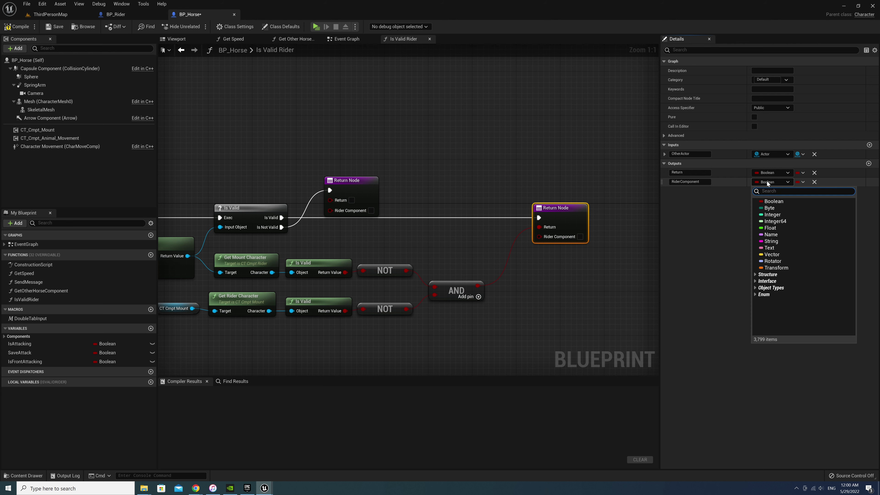
{"action": "type", "text": "rider"}
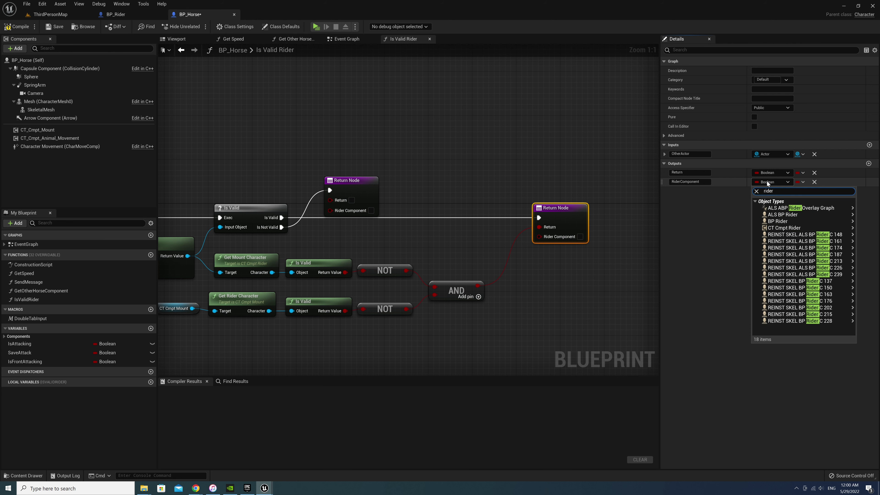
{"action": "left_click", "coordinate": [785, 227]}
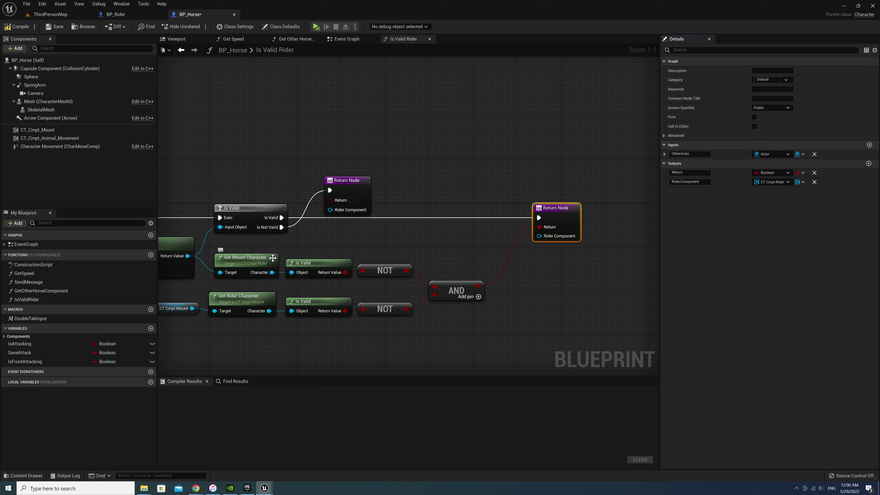
Wire the found rider component into RiderComponent, tidying the wire with a reroute point
{"action": "left_click_drag", "start_coordinate": [187, 256], "coordinate": [539, 236]}
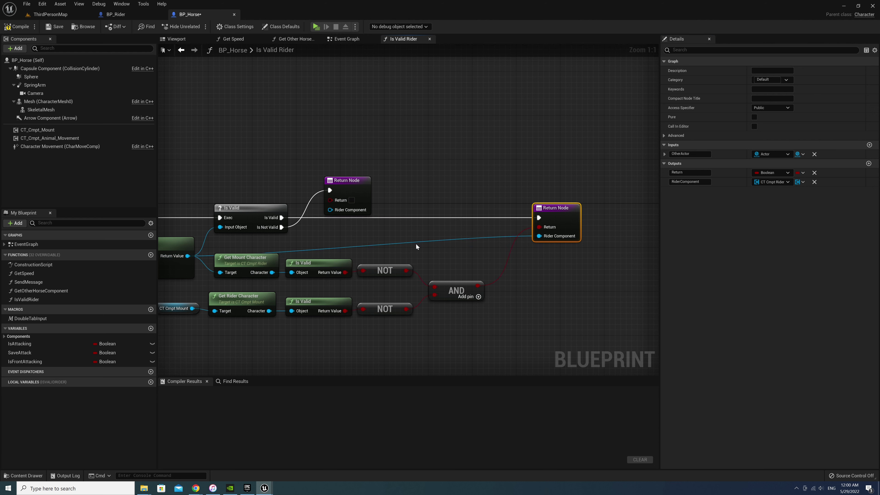
{"action": "left_click", "coordinate": [415, 242]}
{"action": "double_click", "coordinate": [413, 242]}
{"action": "left_click_drag", "start_coordinate": [412, 241], "coordinate": [234, 242]}
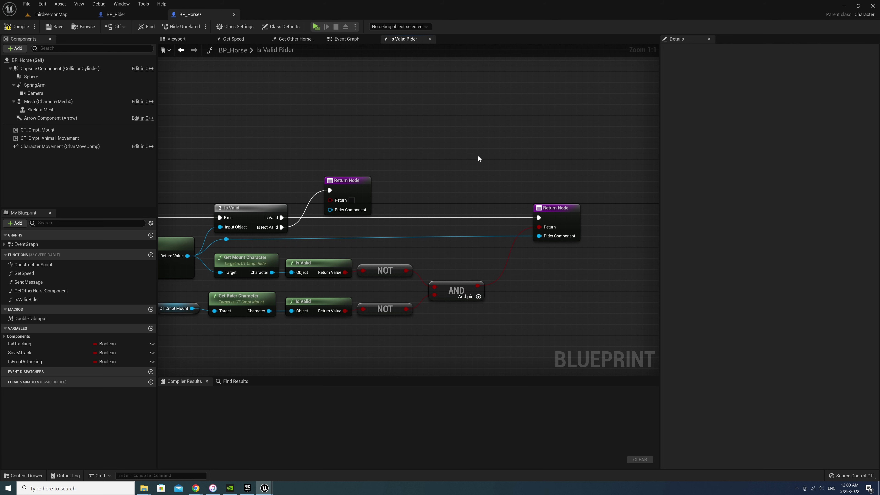
Place a pure Is Valid Rider call in the Event Graph and add a Branch on its result
{"action": "left_click", "coordinate": [181, 50]}
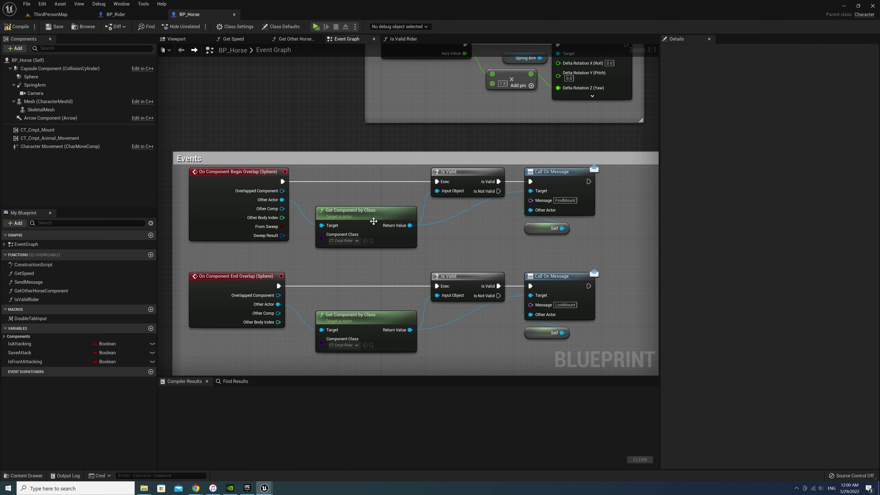
{"action": "left_click_drag", "start_coordinate": [32, 300], "coordinate": [306, 258]}
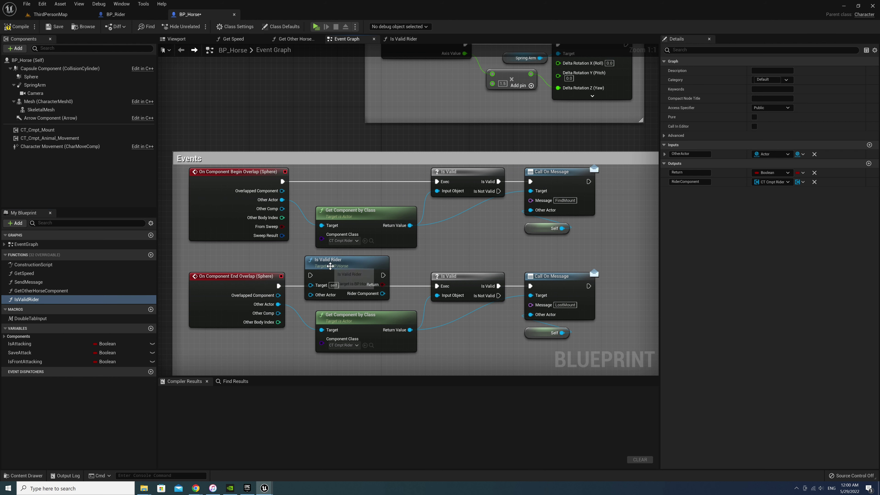
{"action": "left_click", "coordinate": [754, 117]}
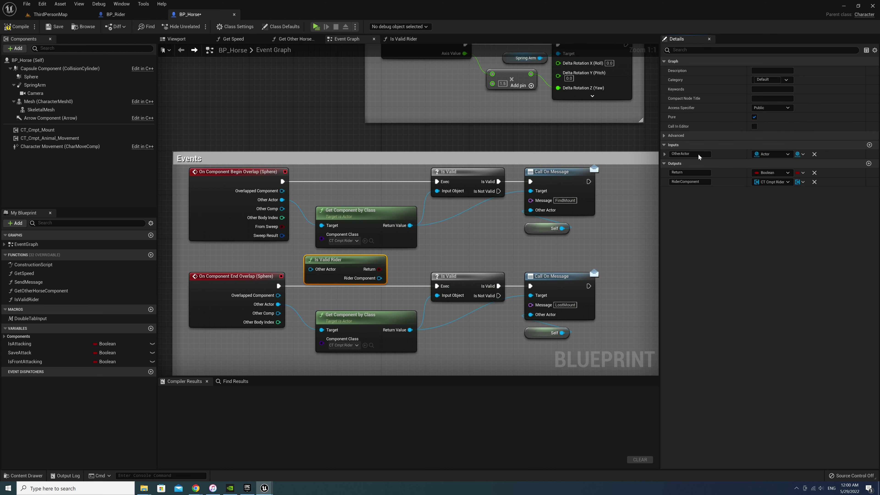
{"action": "left_click_drag", "start_coordinate": [379, 269], "coordinate": [467, 230]}
{"action": "type", "text": "branch"}
{"action": "key", "text": "Return"}
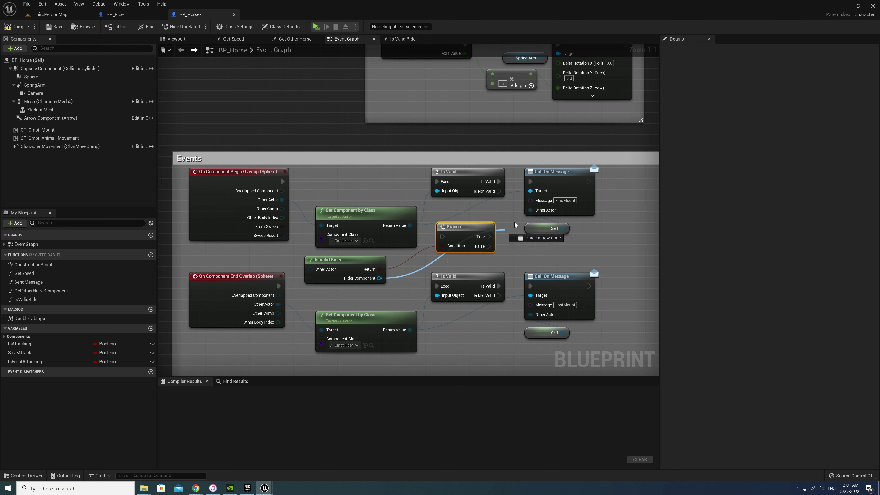
Replace the old Begin Overlap lookup: feed Other Actor into Is Valid Rider, Branch to FindMount on True
{"action": "left_click_drag", "start_coordinate": [379, 278], "coordinate": [530, 191]}
{"action": "left_click", "coordinate": [367, 211]}
{"action": "key", "text": "Delete"}
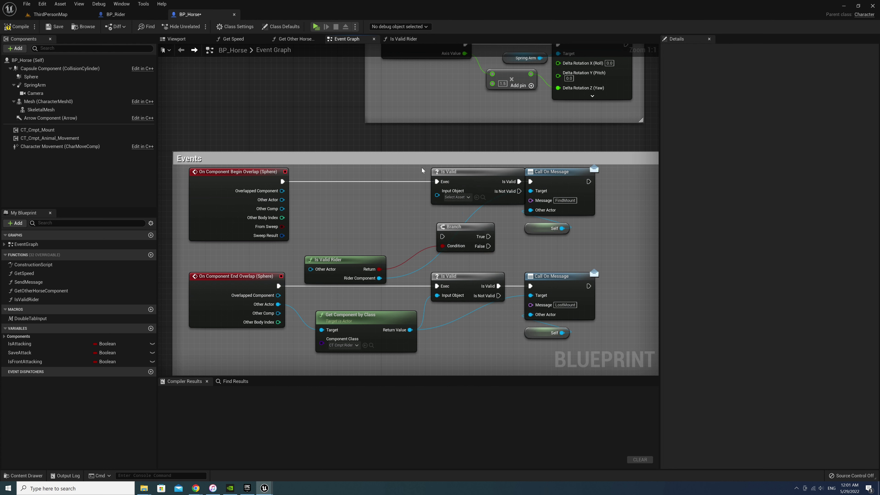
{"action": "left_click", "coordinate": [451, 172]}
{"action": "key", "text": "Delete"}
{"action": "left_click_drag", "start_coordinate": [353, 261], "coordinate": [352, 212]}
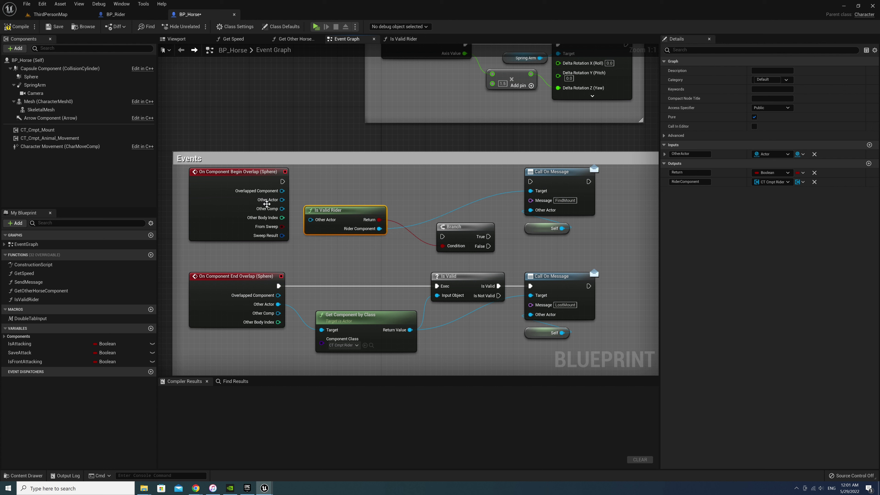
{"action": "left_click_drag", "start_coordinate": [278, 200], "coordinate": [311, 219]}
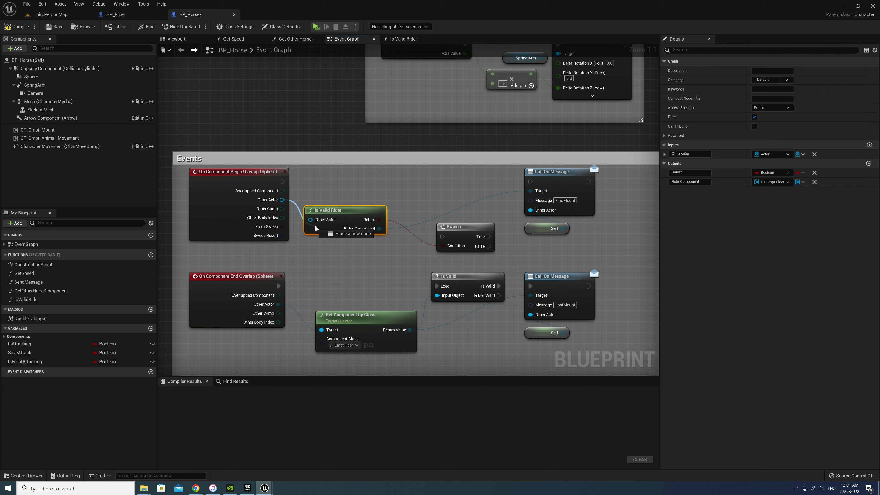
{"action": "mouse_move", "coordinate": [283, 181]}
{"action": "left_mouse_down"}
{"action": "mouse_move", "coordinate": [443, 240]}
{"action": "mouse_move", "coordinate": [458, 183]}
{"action": "mouse_move", "coordinate": [530, 181]}
{"action": "left_mouse_up"}
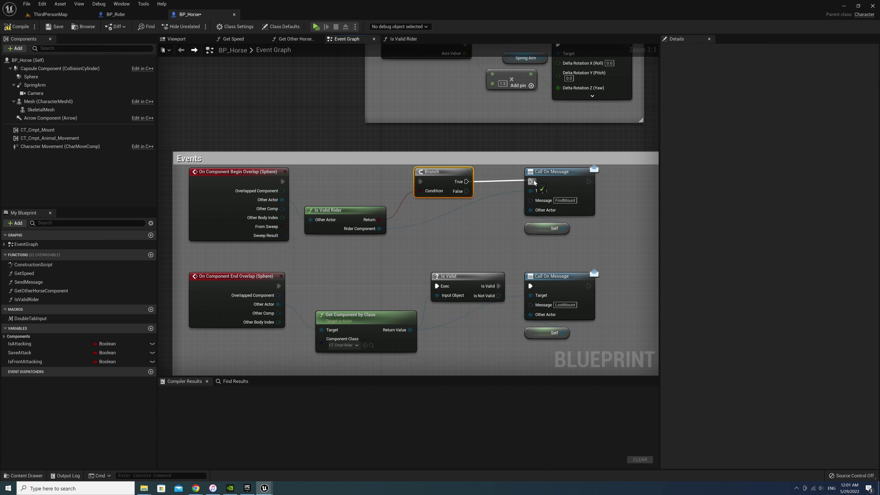
{"action": "left_click_drag", "start_coordinate": [358, 220], "coordinate": [358, 215]}
Copy and paste the Is Valid Rider node for the End Overlap event
{"action": "left_click", "coordinate": [368, 267]}
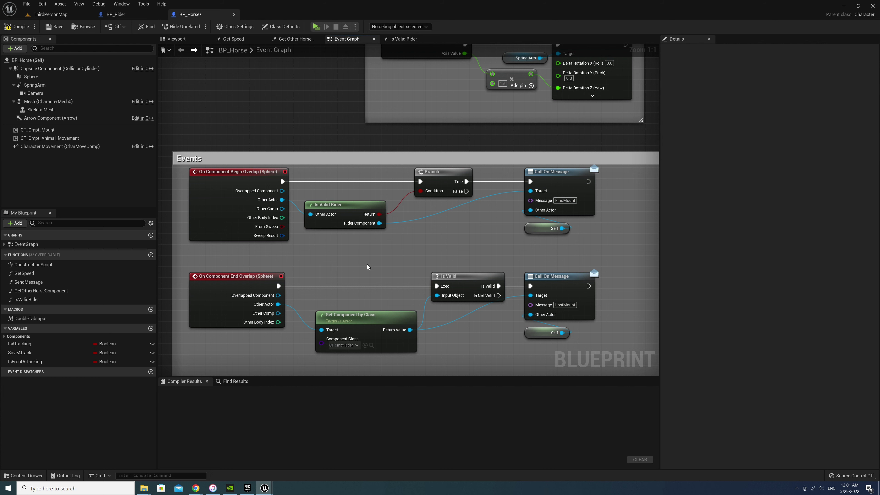
{"action": "left_click", "coordinate": [333, 204]}
{"action": "key", "text": "ctrl+c"}
{"action": "key", "text": "ctrl+v"}
Add a Branch on the pasted Is Valid Rider in place of the old Is Valid check
{"action": "left_click_drag", "start_coordinate": [367, 328], "coordinate": [377, 355]}
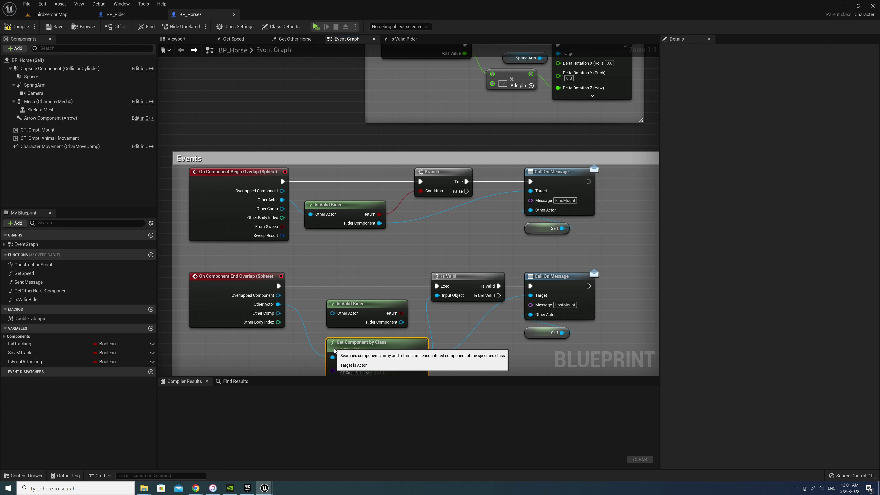
{"action": "left_click_drag", "start_coordinate": [400, 313], "coordinate": [421, 299]}
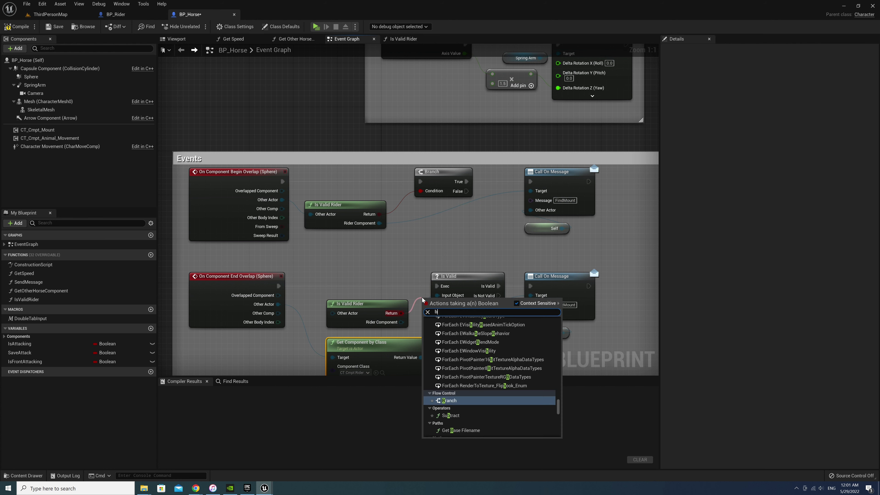
{"action": "type", "text": "branch"}
{"action": "left_click", "coordinate": [460, 336]}
{"action": "left_click", "coordinate": [461, 276]}
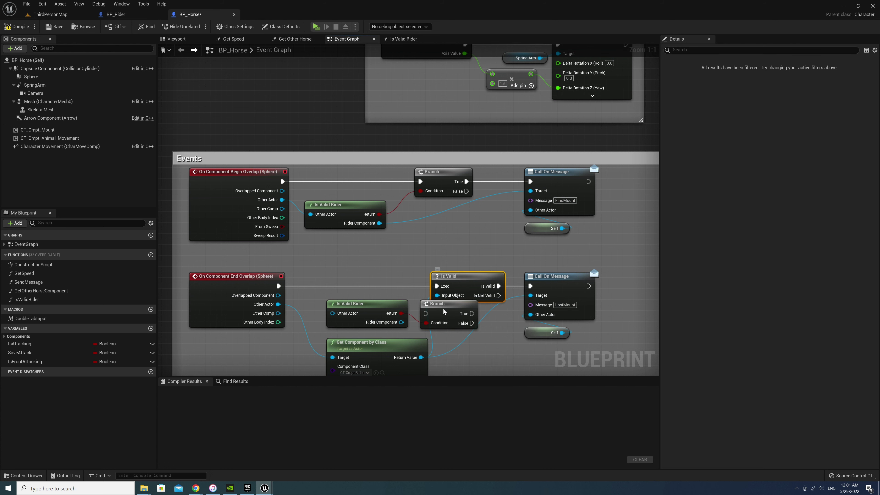
{"action": "key", "text": "Delete"}
{"action": "left_click_drag", "start_coordinate": [437, 304], "coordinate": [437, 276]}
Wire End Overlap and its Other Actor through the Branch to send LostMount, removing the old lookup
{"action": "left_click_drag", "start_coordinate": [279, 286], "coordinate": [426, 286]}
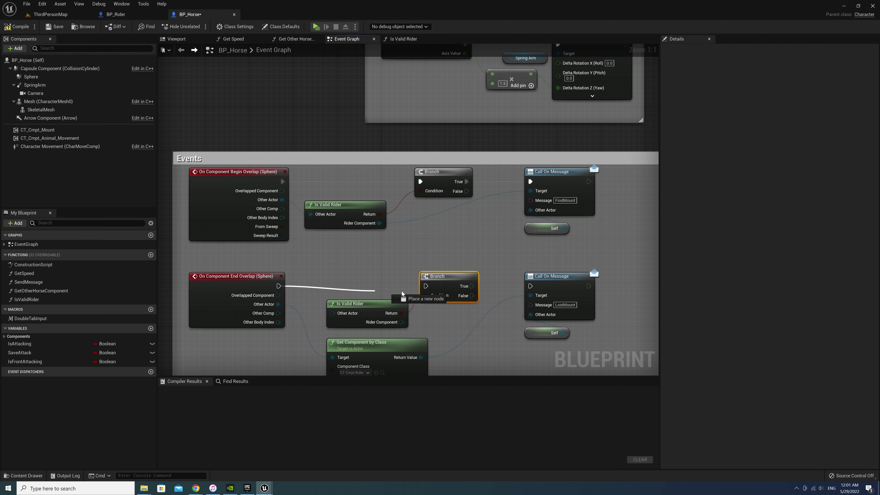
{"action": "left_click_drag", "start_coordinate": [401, 322], "coordinate": [530, 295]}
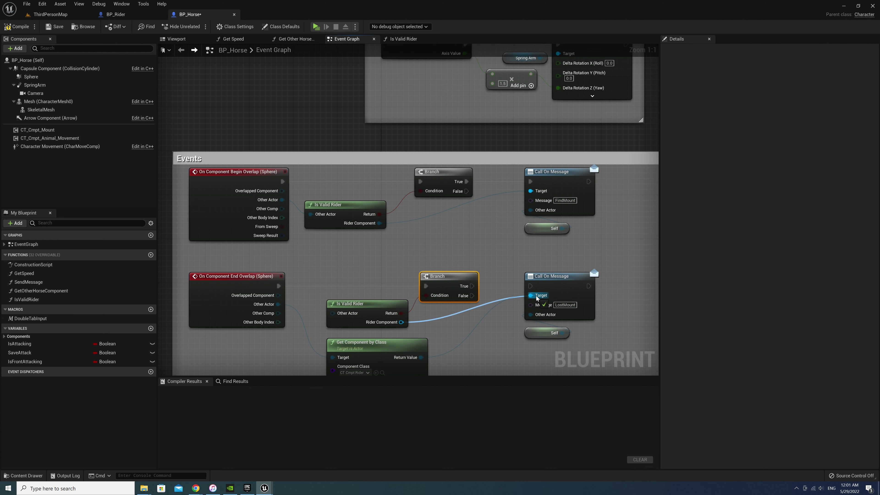
{"action": "left_click_drag", "start_coordinate": [472, 286], "coordinate": [531, 286]}
{"action": "right_click_drag", "start_coordinate": [530, 290], "coordinate": [539, 248]}
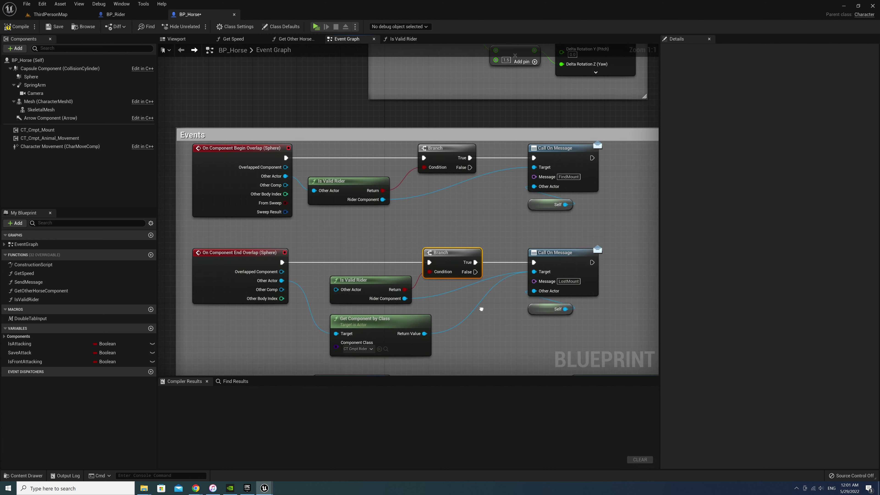
{"action": "left_click", "coordinate": [418, 327]}
{"action": "key", "text": "Delete"}
{"action": "left_click_drag", "start_coordinate": [370, 270], "coordinate": [347, 269]}
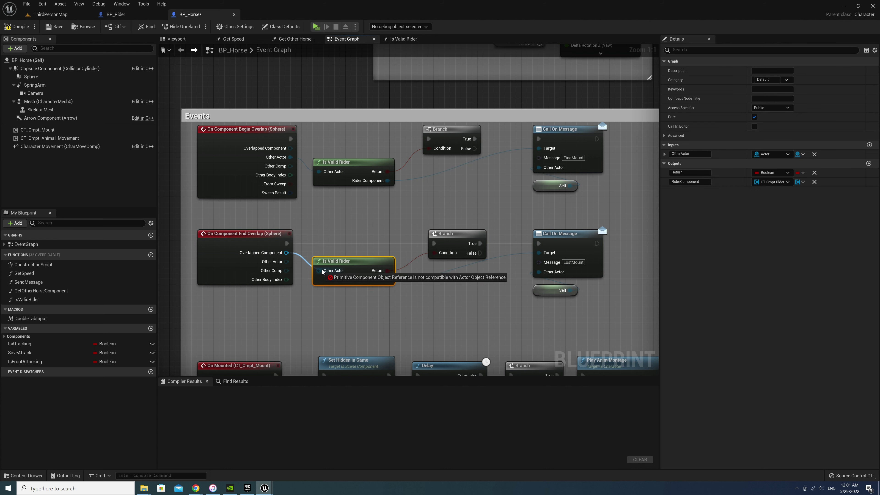
{"action": "left_click_drag", "start_coordinate": [283, 262], "coordinate": [319, 271]}
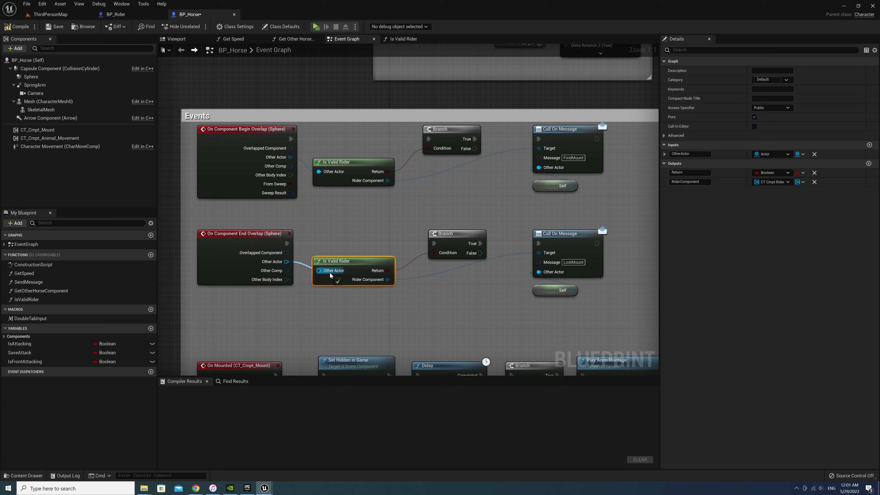
Compile BP_Horse with F7
{"action": "left_click", "coordinate": [465, 303]}
{"action": "key", "text": "F7"}
{"action": "right_click_drag", "start_coordinate": [465, 302], "coordinate": [436, 220]}
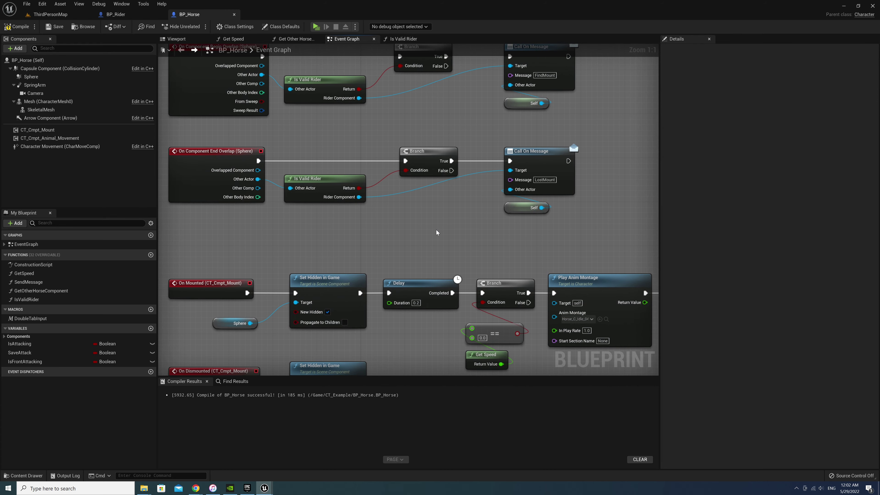
Add a CT Cmpt Animal Movement getter and its Get Timeline Value Speed node in the Jump section
{"action": "scroll", "coordinate": [435, 229], "scroll_direction": "down", "scroll_amount": 4}
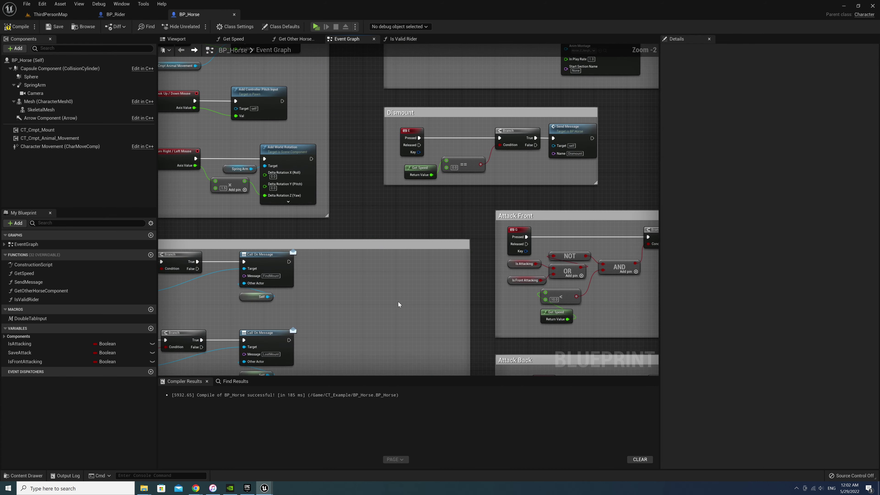
{"action": "scroll", "coordinate": [431, 291], "scroll_direction": "up", "scroll_amount": 2}
{"action": "right_click_drag", "start_coordinate": [431, 294], "coordinate": [433, 353]}
{"action": "scroll", "coordinate": [433, 353], "scroll_direction": "up", "scroll_amount": 1}
{"action": "mouse_move", "coordinate": [372, 200]}
{"action": "right_mouse_down"}
{"action": "mouse_move", "coordinate": [435, 213]}
{"action": "mouse_move", "coordinate": [370, 240]}
{"action": "right_mouse_up"}
{"action": "scroll", "coordinate": [435, 213], "scroll_direction": "up", "scroll_amount": 1}
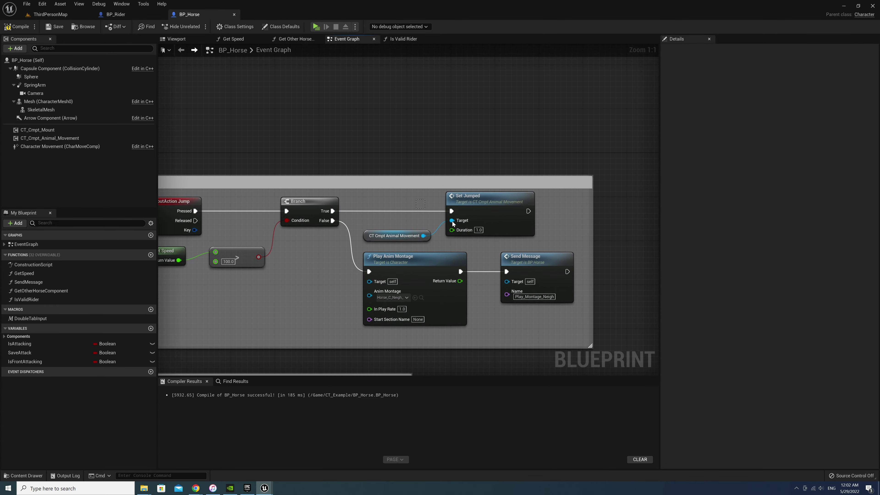
{"action": "left_click_drag", "start_coordinate": [415, 199], "coordinate": [544, 236]}
{"action": "right_click_drag", "start_coordinate": [306, 251], "coordinate": [409, 262]}
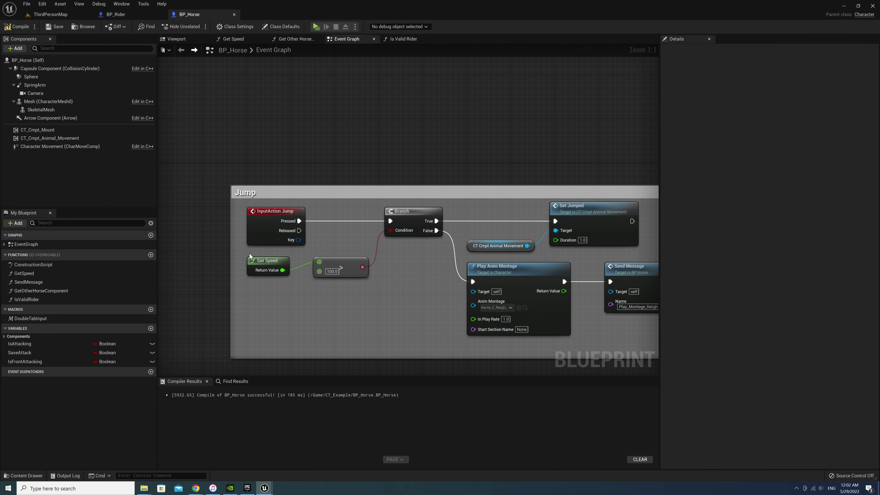
{"action": "left_click_drag", "start_coordinate": [401, 293], "coordinate": [381, 276]}
{"action": "left_click", "coordinate": [381, 276]}
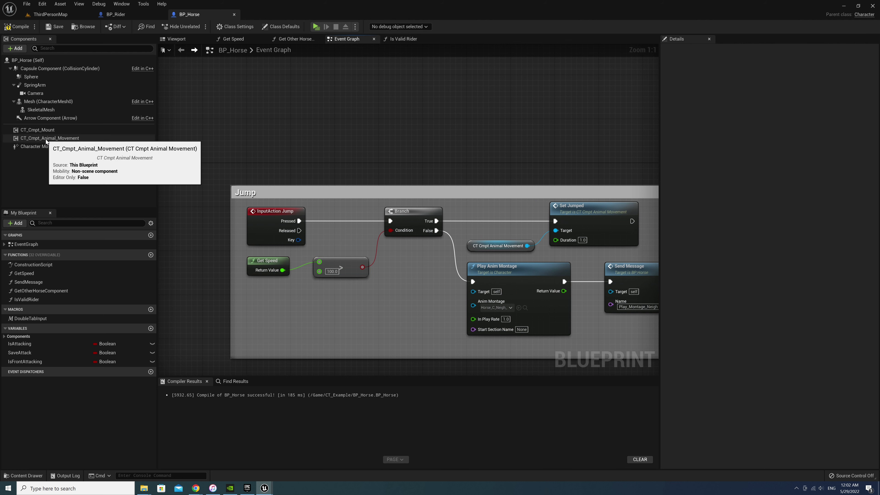
{"action": "left_click_drag", "start_coordinate": [45, 140], "coordinate": [236, 272]}
{"action": "mouse_move", "coordinate": [237, 301]}
{"action": "left_mouse_down"}
{"action": "mouse_move", "coordinate": [286, 310]}
{"action": "mouse_move", "coordinate": [263, 314]}
{"action": "mouse_move", "coordinate": [322, 316]}
{"action": "left_mouse_up"}
{"action": "type", "text": "get"}
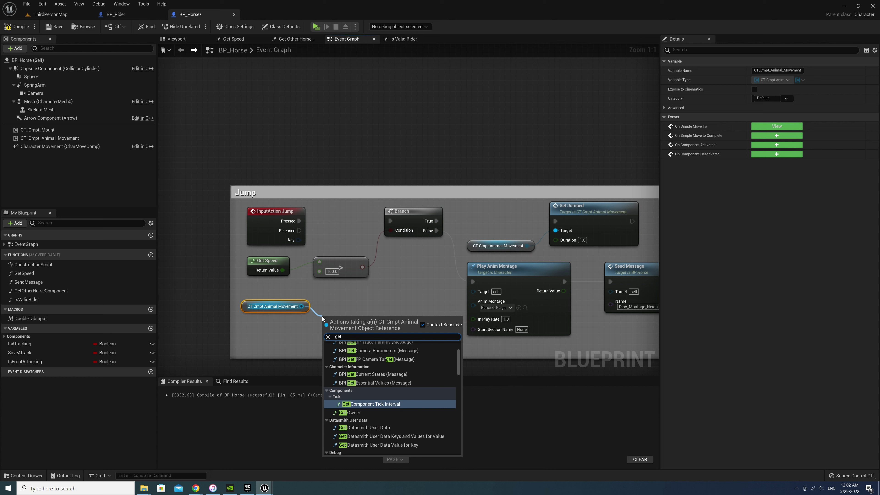
{"action": "type", "text": " time"}
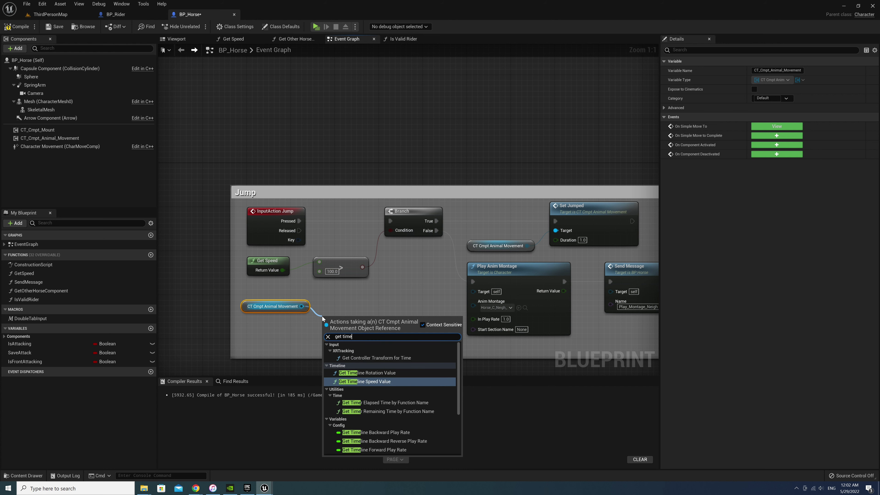
{"action": "type", "text": "line value"}
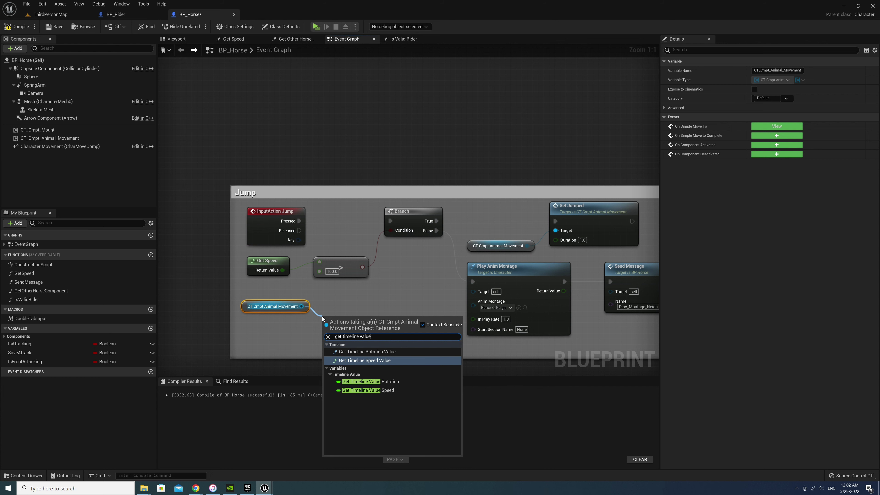
{"action": "left_click", "coordinate": [385, 390]}
Widen the Jump comment, moving InputAction Jump left and the speed getter nodes up
{"action": "right_click_drag", "start_coordinate": [367, 282], "coordinate": [297, 276]}
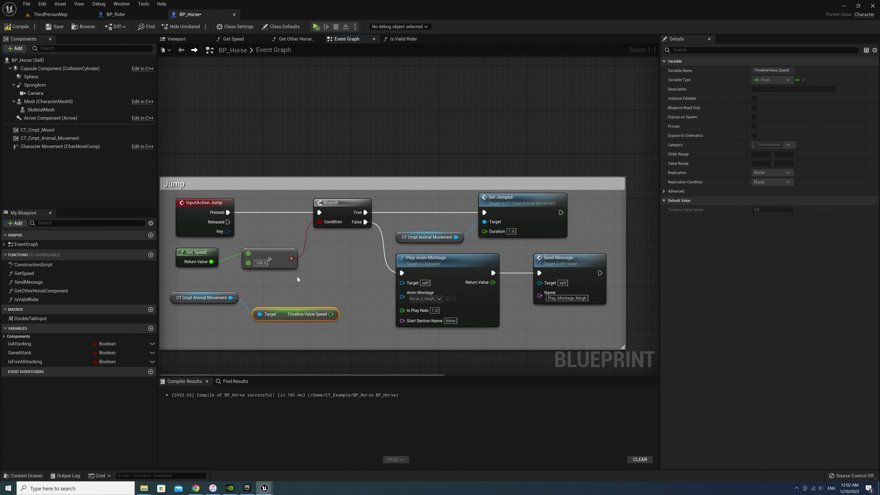
{"action": "scroll", "coordinate": [297, 276], "scroll_direction": "down", "scroll_amount": 2}
{"action": "left_click_drag", "start_coordinate": [315, 210], "coordinate": [385, 216]}
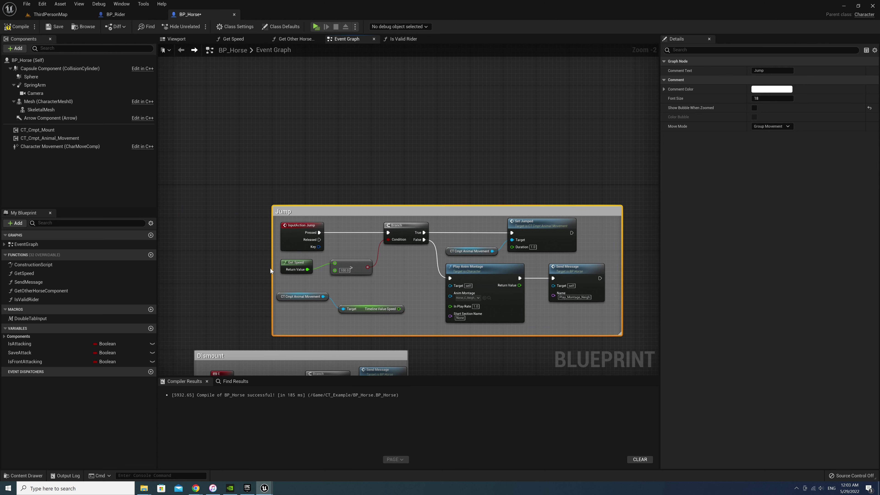
{"action": "left_click_drag", "start_coordinate": [242, 268], "coordinate": [193, 268]}
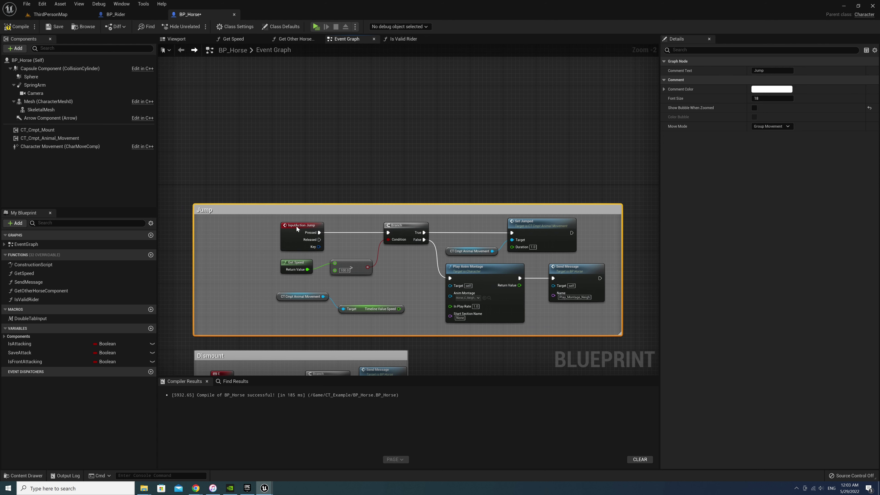
{"action": "left_click_drag", "start_coordinate": [296, 226], "coordinate": [219, 227]}
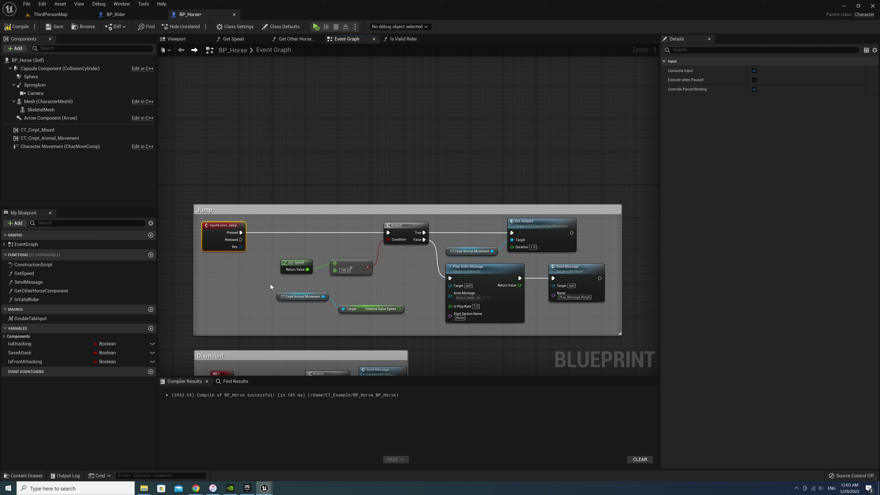
{"action": "mouse_move", "coordinate": [270, 284]}
{"action": "left_mouse_down"}
{"action": "mouse_move", "coordinate": [407, 314]}
{"action": "mouse_move", "coordinate": [314, 301]}
{"action": "mouse_move", "coordinate": [343, 311]}
{"action": "left_mouse_up"}
Add a >= comparison on the speed and a Branch driven by its result
{"action": "type", "text": ">="}
{"action": "key", "text": "Return"}
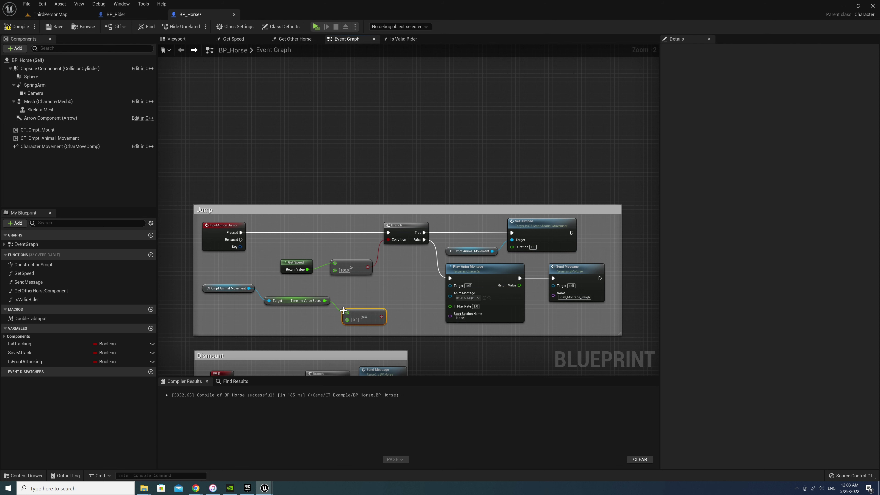
{"action": "left_click_drag", "start_coordinate": [382, 317], "coordinate": [395, 290]}
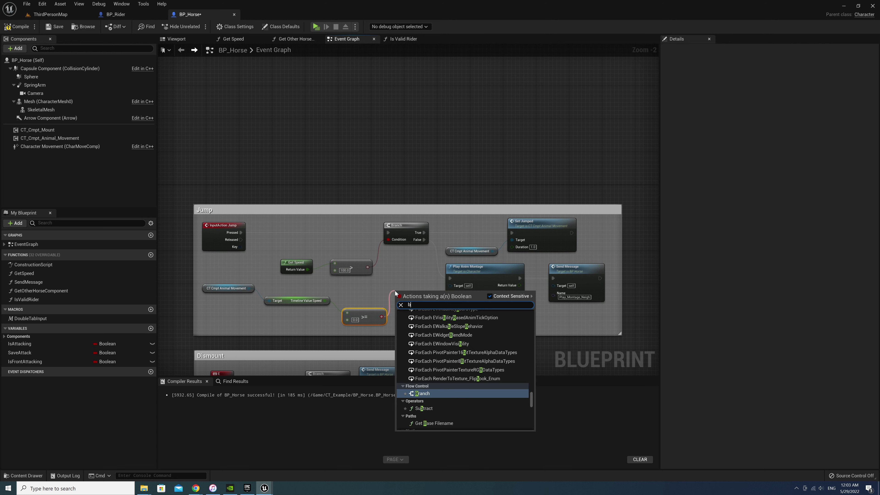
{"action": "type", "text": "branch"}
{"action": "left_click", "coordinate": [423, 320]}
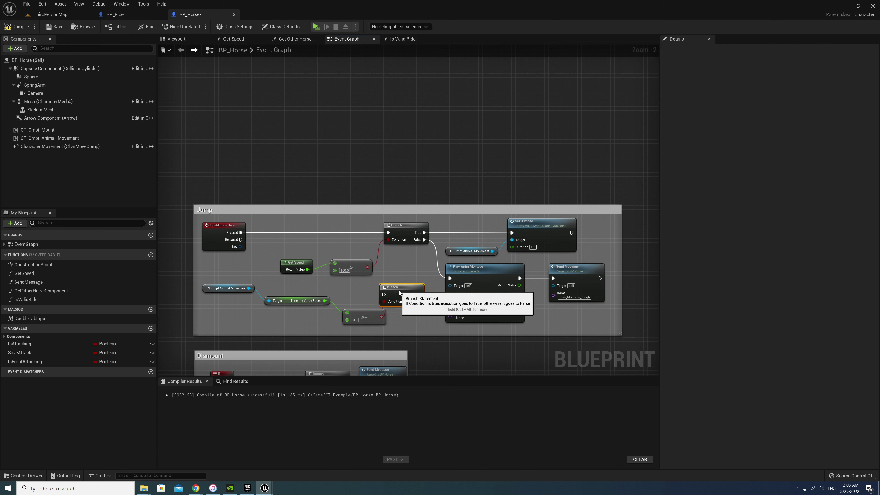
Arrange the speed, >= and new Branch nodes beside the Jump input, then start a play test
{"action": "left_click_drag", "start_coordinate": [415, 297], "coordinate": [307, 228]}
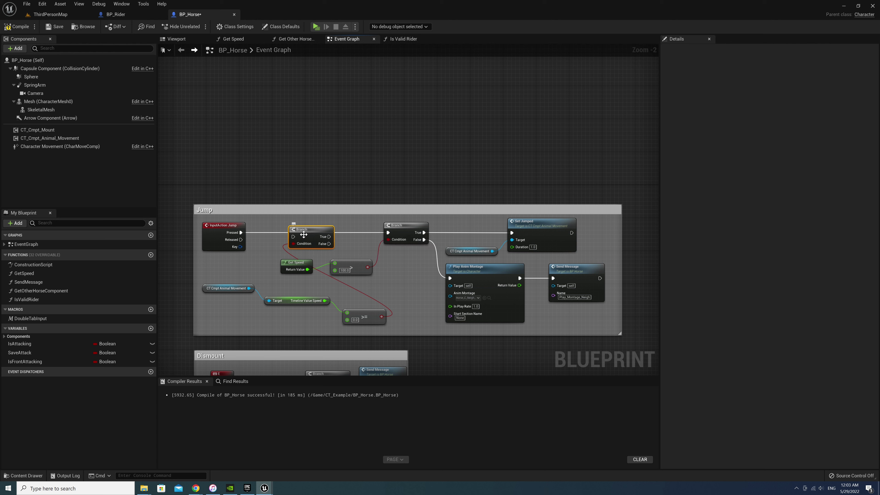
{"action": "left_click_drag", "start_coordinate": [224, 289], "coordinate": [221, 314]}
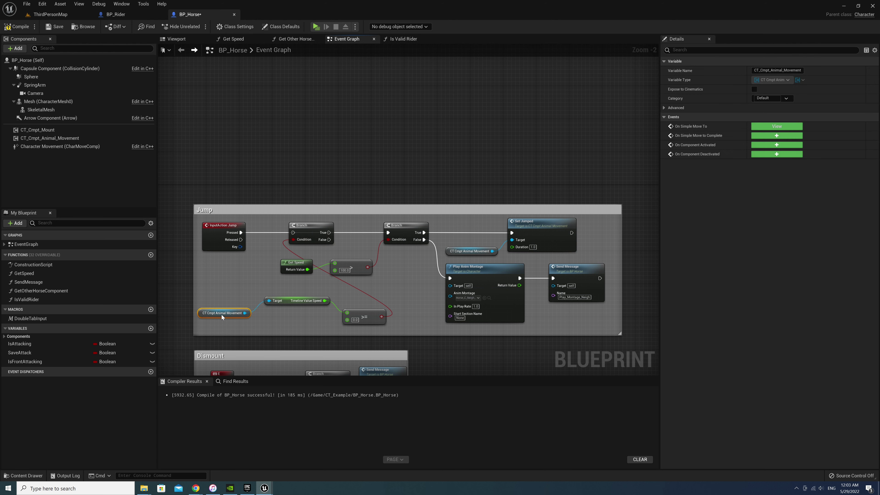
{"action": "left_click_drag", "start_coordinate": [290, 302], "coordinate": [227, 294]}
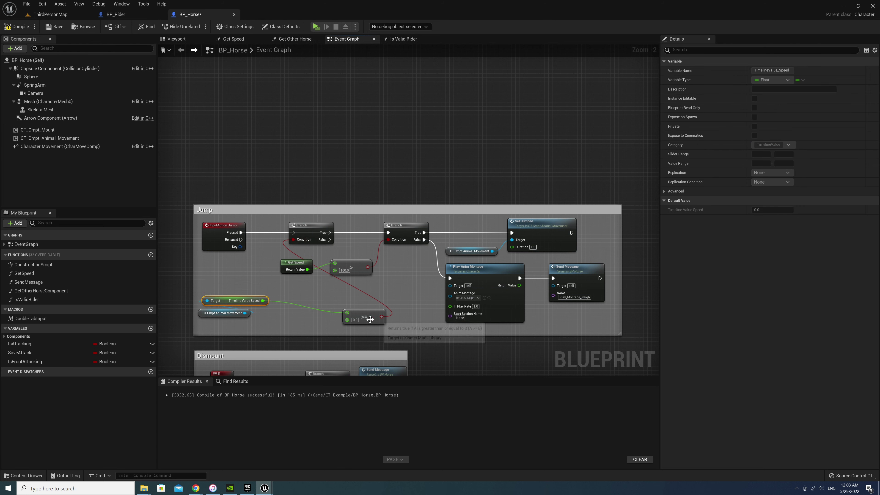
{"action": "left_click_drag", "start_coordinate": [369, 317], "coordinate": [234, 284]}
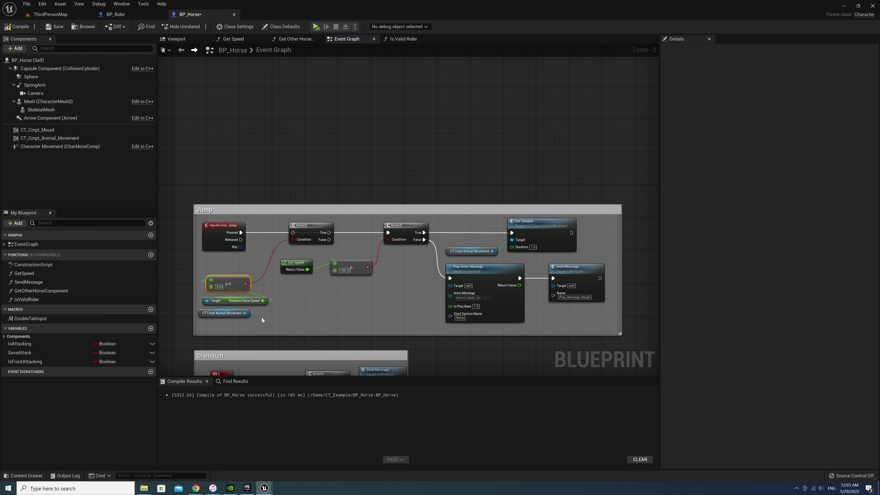
{"action": "left_click_drag", "start_coordinate": [302, 235], "coordinate": [268, 248]}
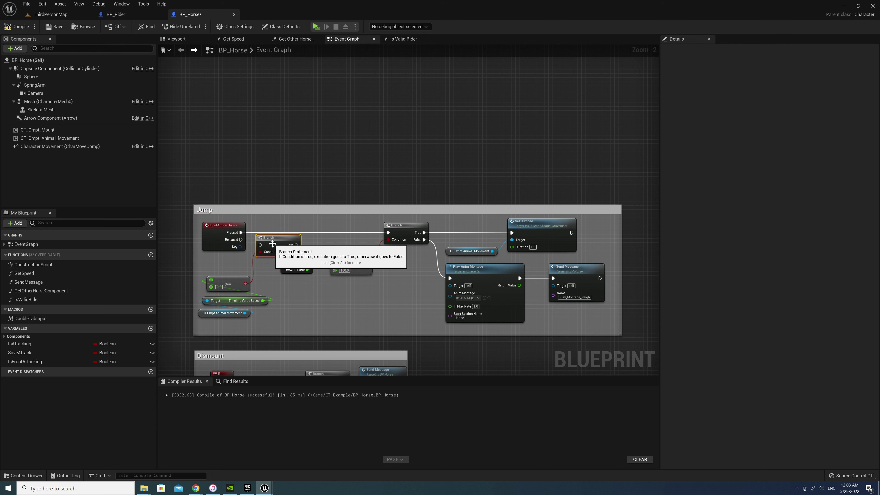
{"action": "left_click", "coordinate": [323, 163]}
{"action": "left_click", "coordinate": [315, 26]}
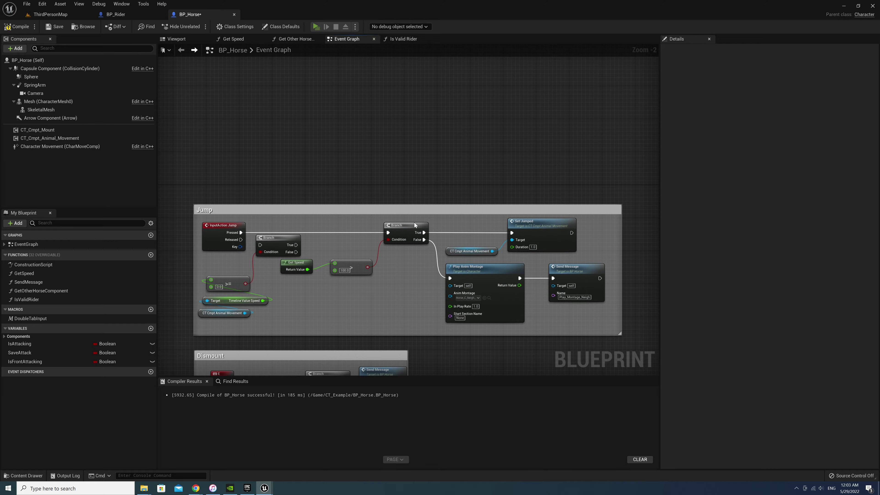
Run to the horse, mount it, steer left and rear with jump, then stop playing
{"action": "key", "text": "w"}
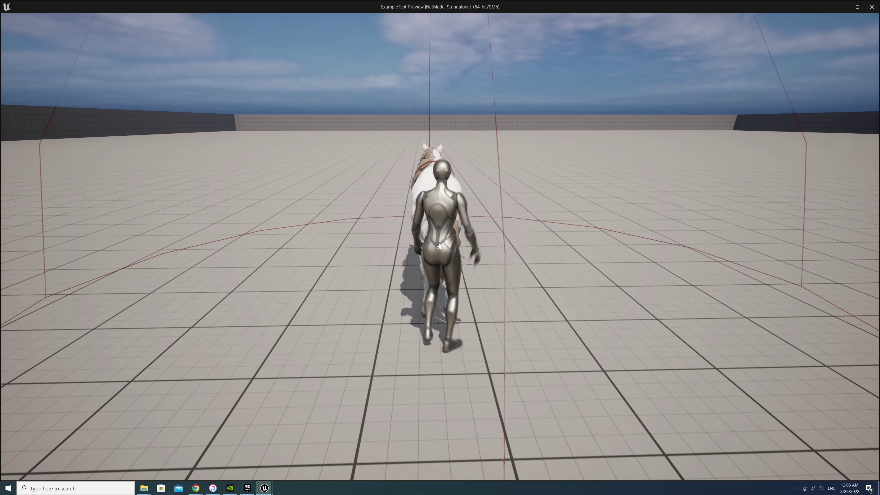
{"action": "key", "text": "e"}
{"action": "key", "text": "a"}
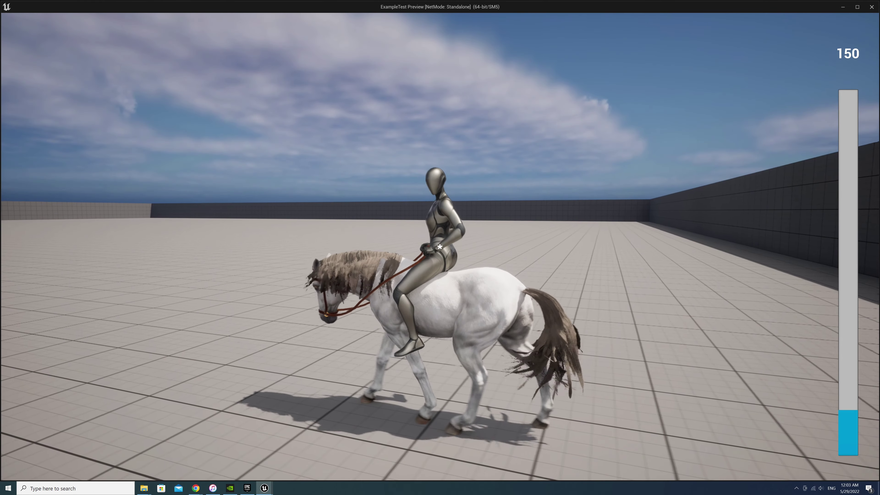
{"action": "key", "text": "space"}
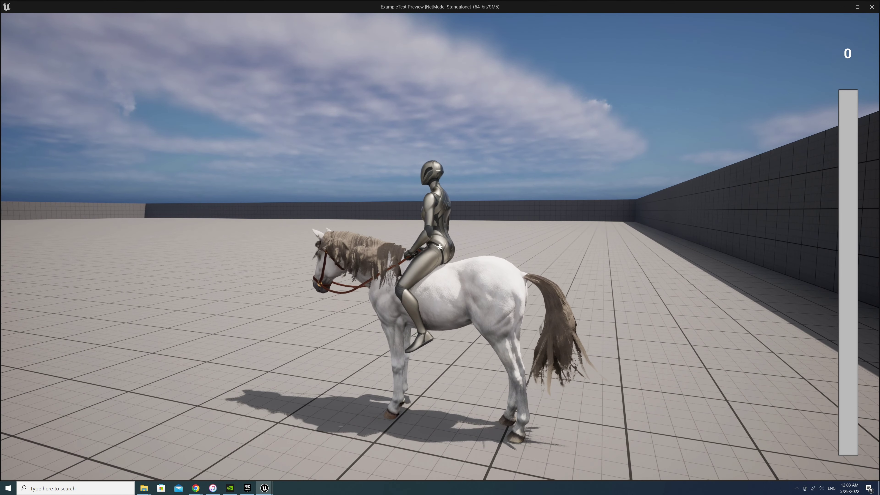
{"action": "key", "text": "Escape"}
Wire the speed Branch's True output into the existing jump Branch
{"action": "left_click", "coordinate": [257, 228]}
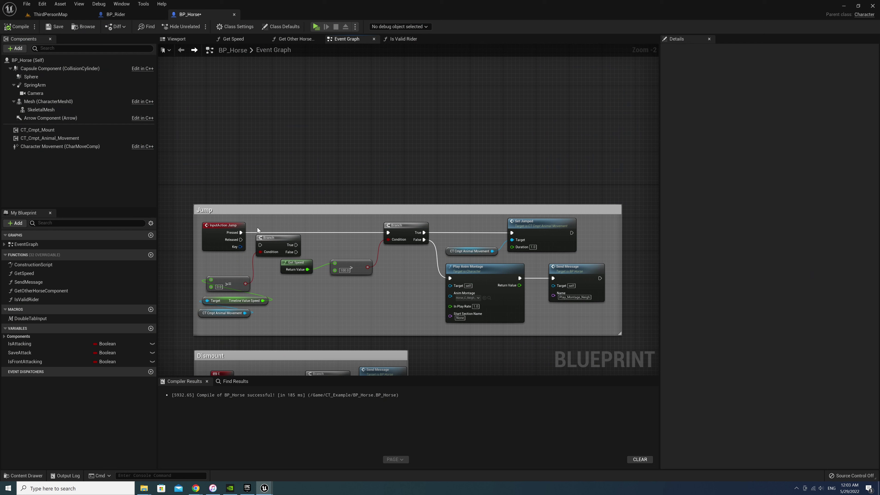
{"action": "mouse_move", "coordinate": [261, 246]}
{"action": "left_mouse_down"}
{"action": "mouse_move", "coordinate": [266, 233]}
{"action": "mouse_move", "coordinate": [389, 233]}
{"action": "left_mouse_up"}
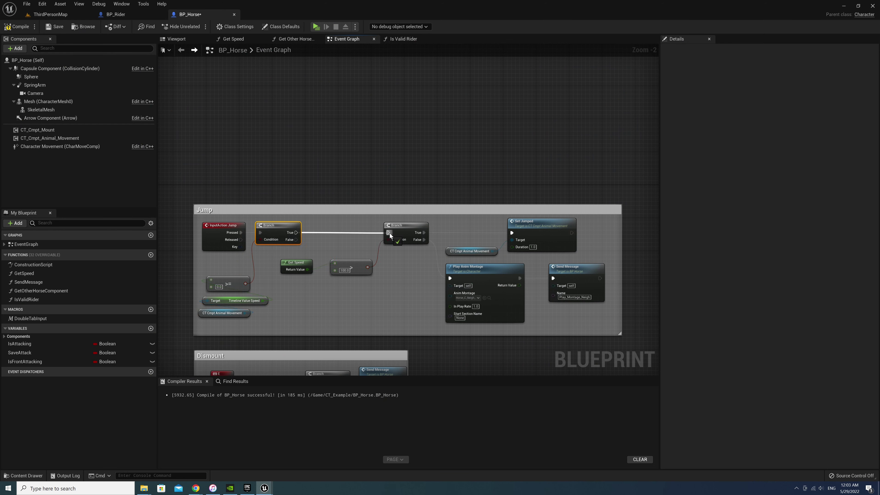
{"action": "left_click", "coordinate": [361, 180]}
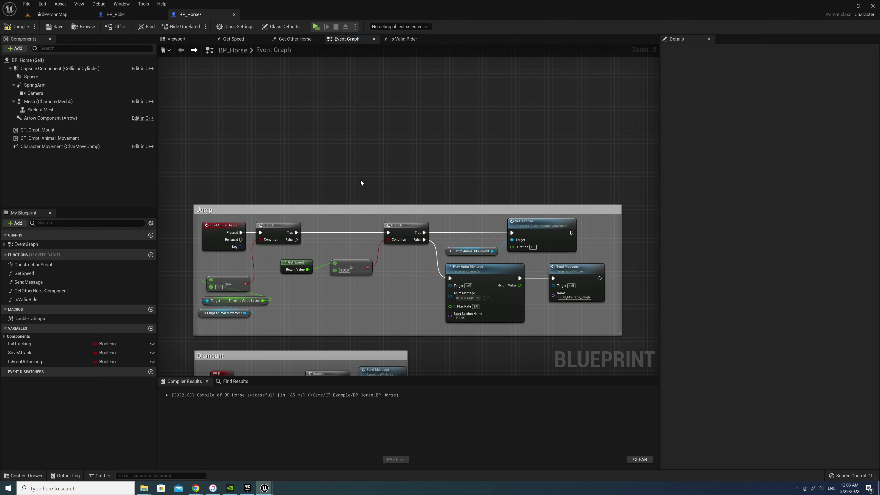
Play again, mount the horse, ride forward and rear it with jump
{"action": "left_click", "coordinate": [315, 27]}
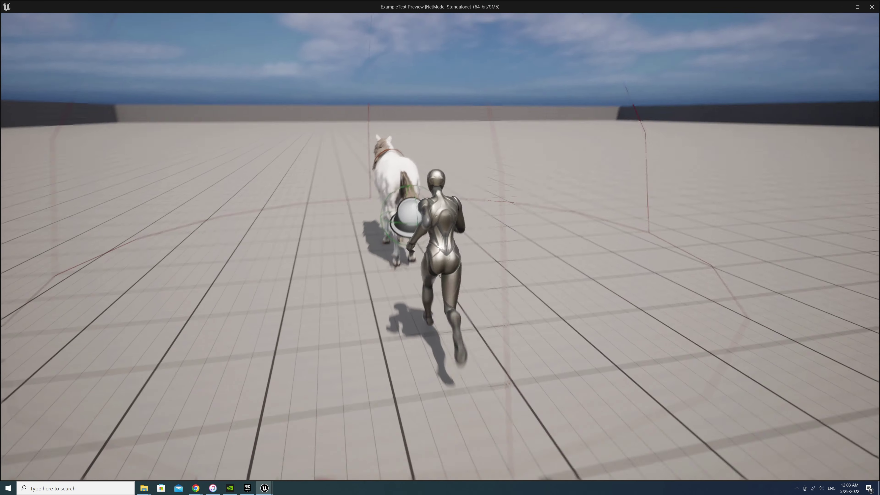
{"action": "key", "text": "e"}
{"action": "key", "text": "w"}
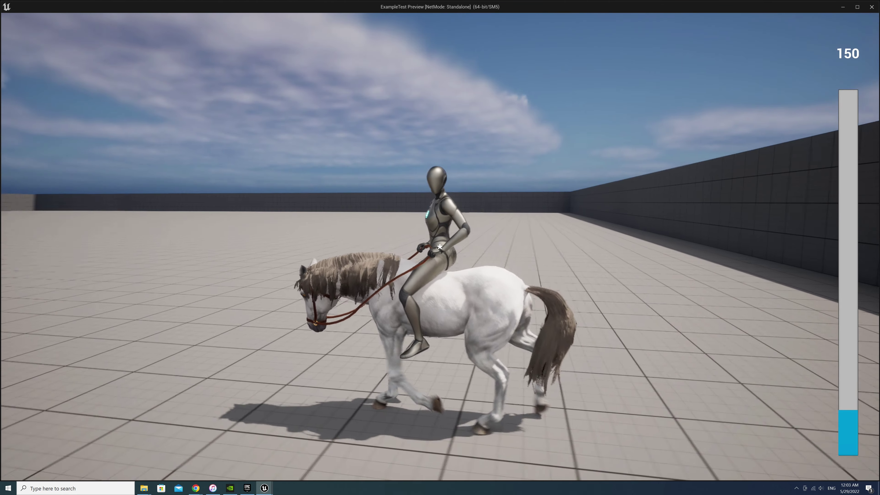
{"action": "key", "text": "space"}
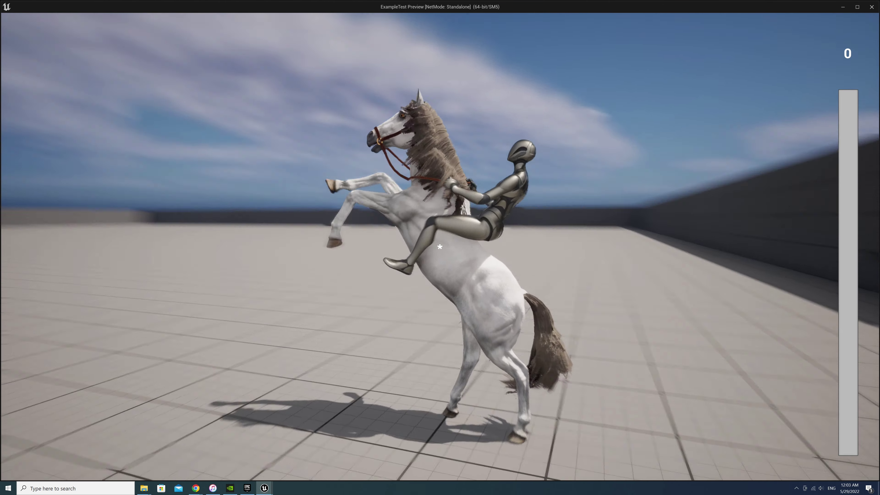
{"action": "key", "text": "w"}
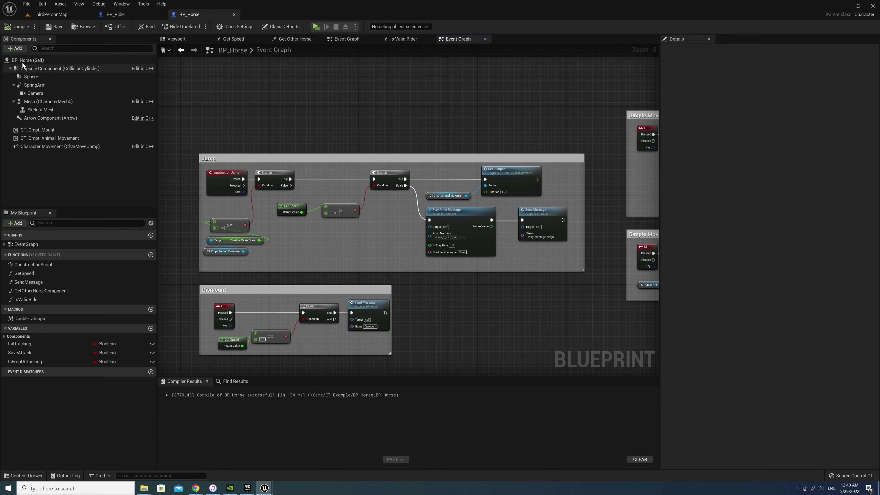
Add a skeletal mesh component under the horse mesh using SK_Horse_Saddle
{"action": "left_click", "coordinate": [184, 39]}
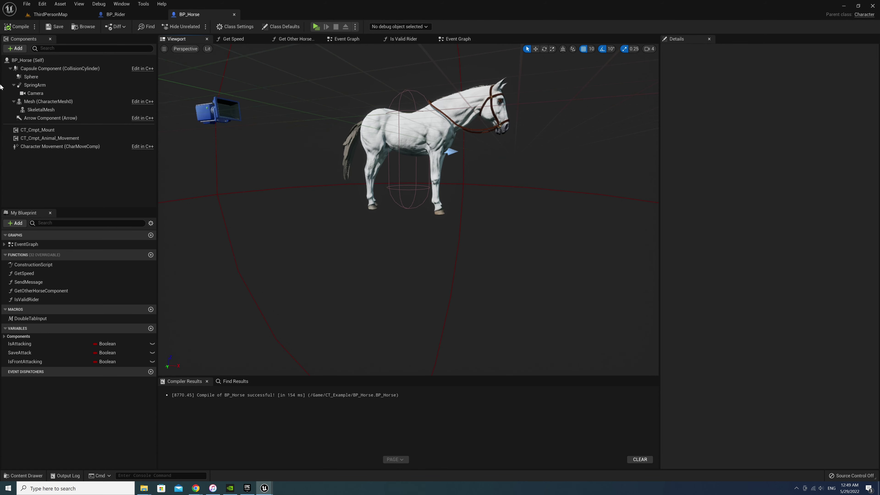
{"action": "left_click", "coordinate": [38, 101]}
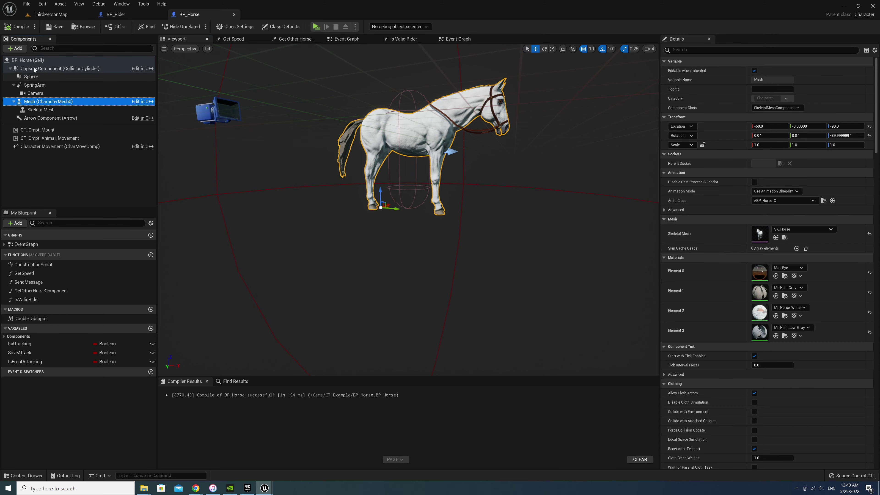
{"action": "left_click", "coordinate": [18, 49]}
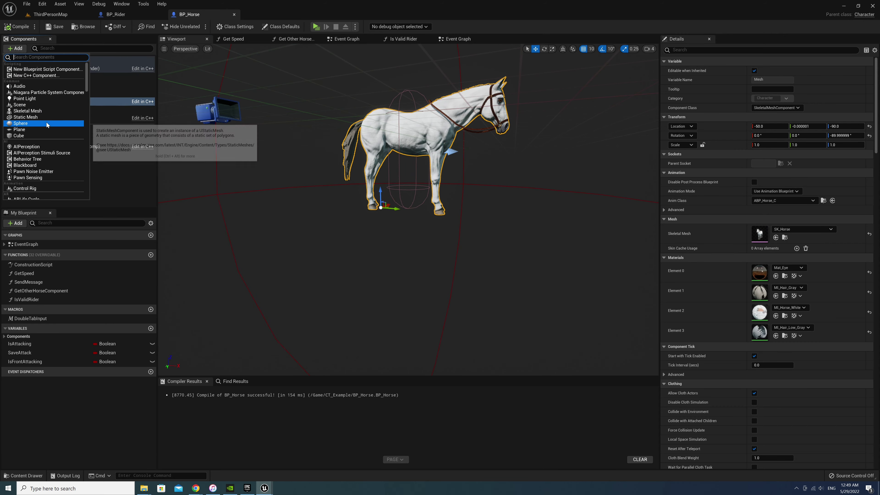
{"action": "left_click", "coordinate": [21, 112]}
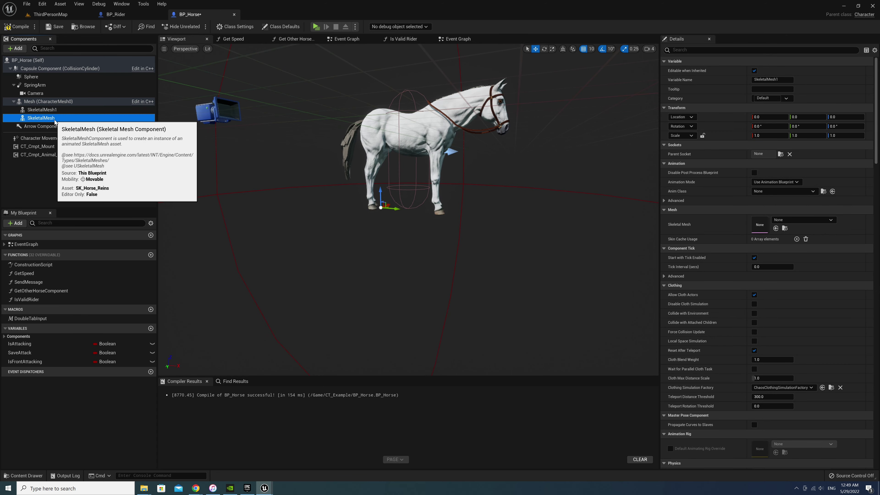
{"action": "left_click", "coordinate": [802, 220]}
{"action": "scroll", "coordinate": [833, 333], "scroll_direction": "down", "scroll_amount": 5}
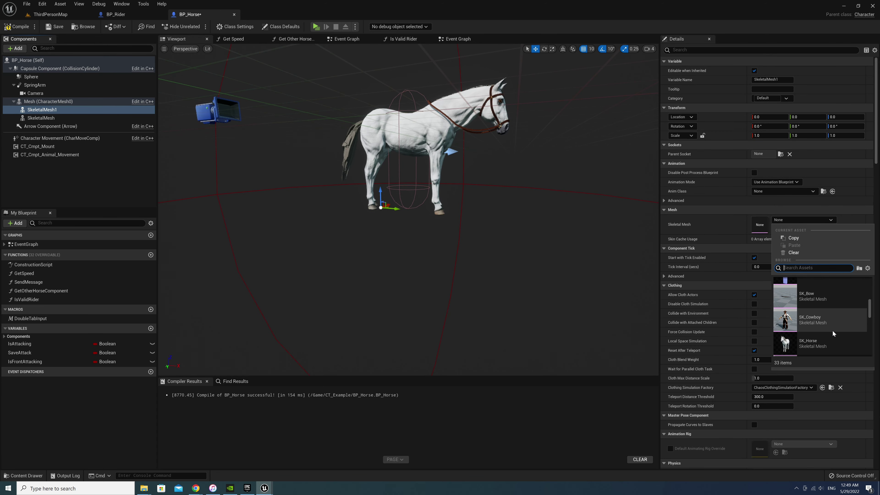
{"action": "scroll", "coordinate": [833, 332], "scroll_direction": "down", "scroll_amount": 5}
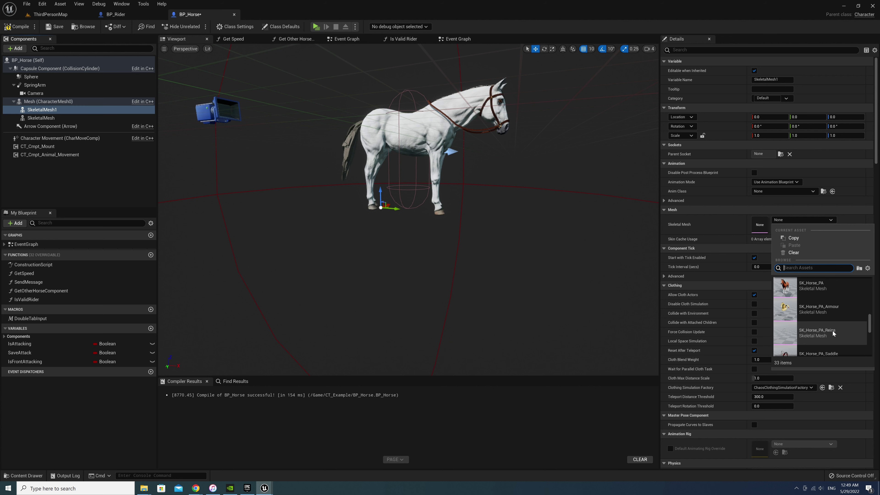
{"action": "scroll", "coordinate": [829, 323], "scroll_direction": "down", "scroll_amount": 2}
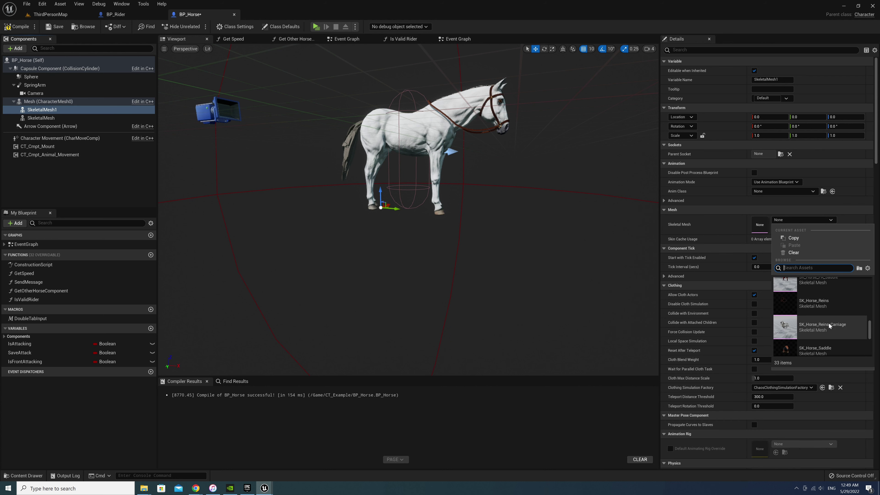
{"action": "scroll", "coordinate": [836, 320], "scroll_direction": "down", "scroll_amount": 1}
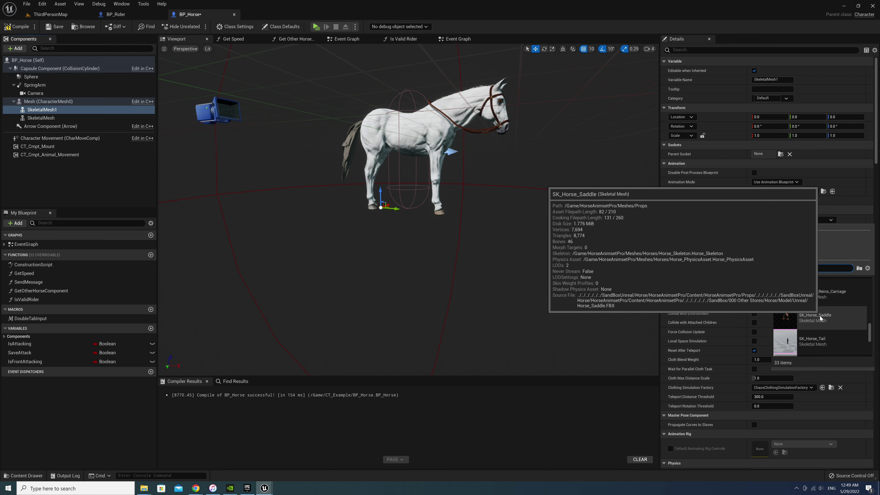
{"action": "left_click", "coordinate": [830, 318]}
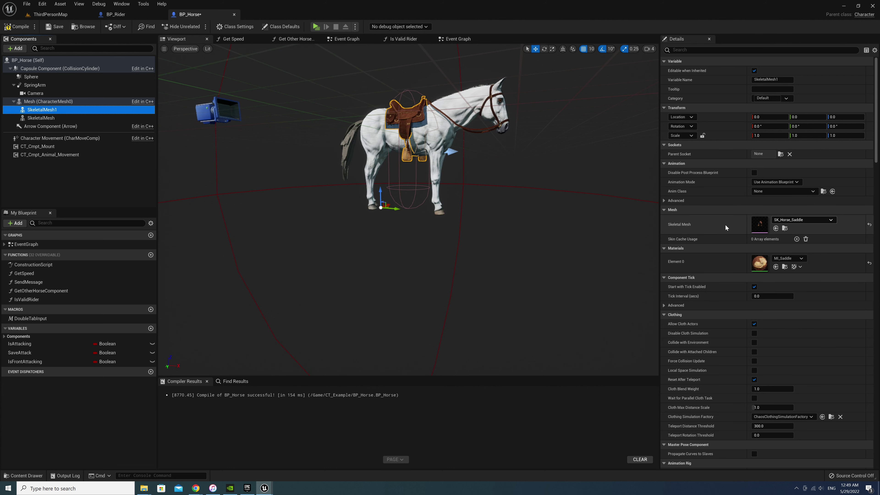
Rename SkeletalMesh1 to Saddle and the reins mesh component to Reins
{"action": "key", "text": "F2"}
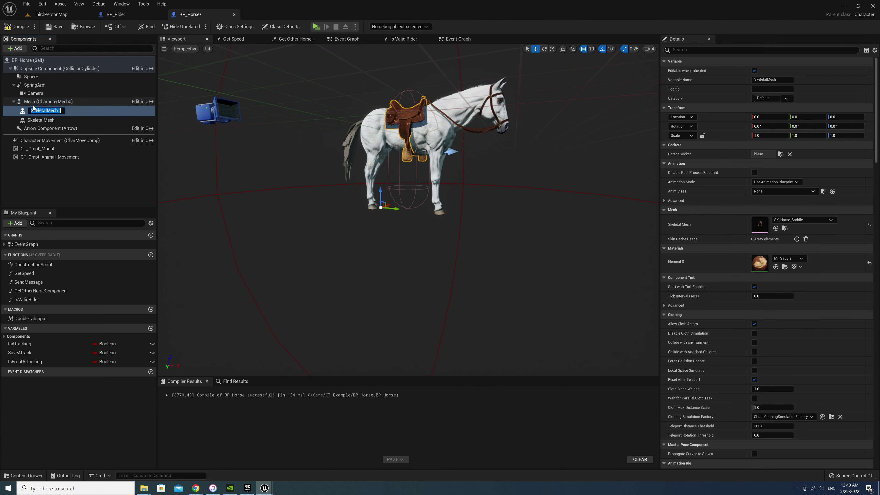
{"action": "type", "text": "S"}
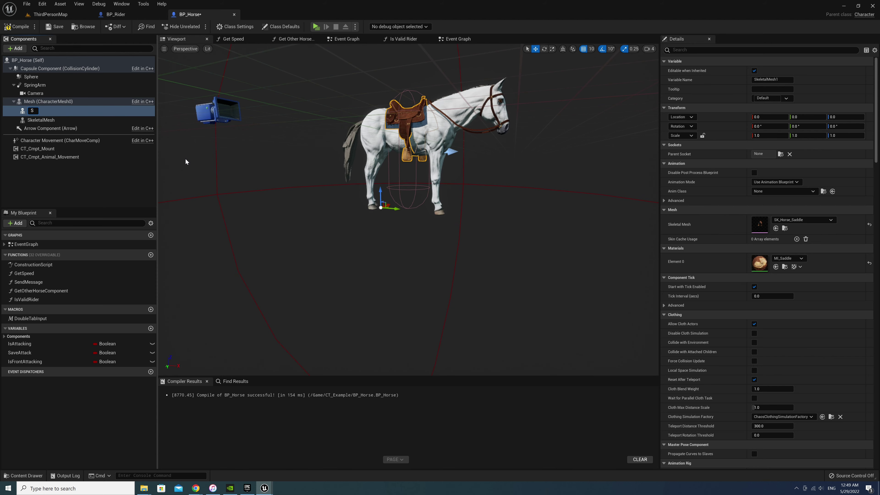
{"action": "type", "text": "addle"}
{"action": "key", "text": "Return"}
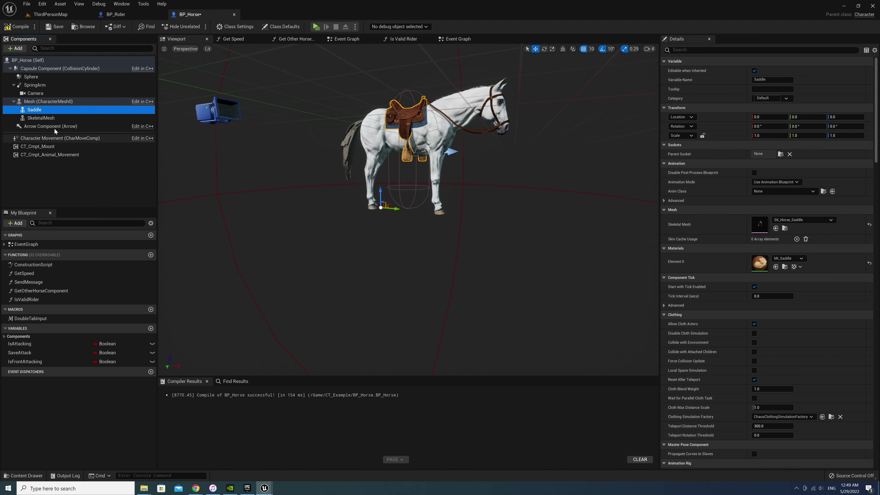
{"action": "left_click", "coordinate": [50, 119]}
{"action": "key", "text": "F2"}
{"action": "type", "text": "R"}
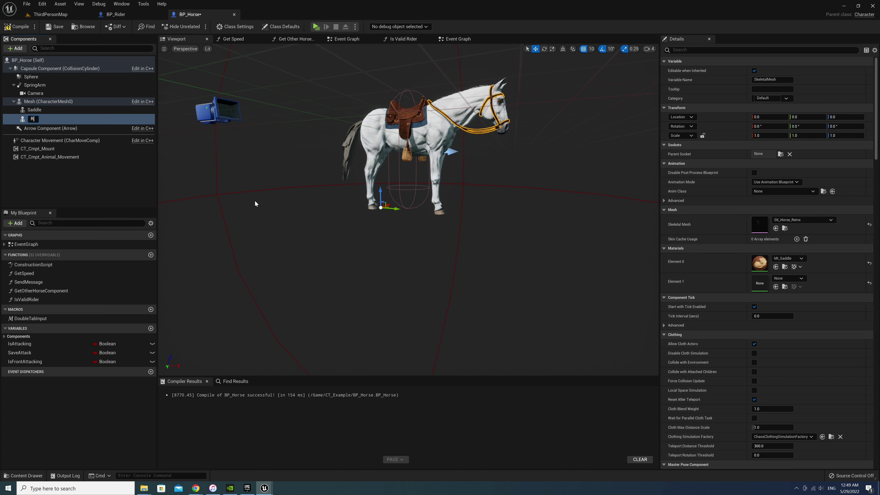
{"action": "type", "text": "eins"}
{"action": "key", "text": "Return"}
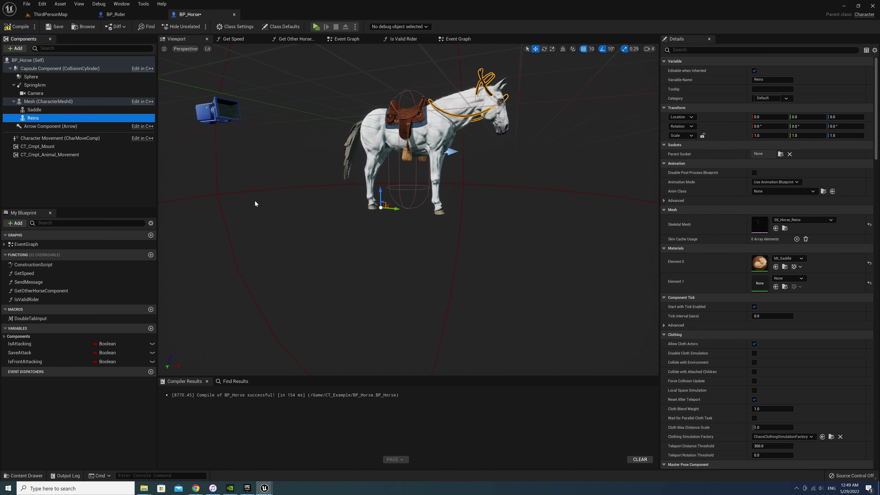
{"action": "left_click", "coordinate": [50, 110]}
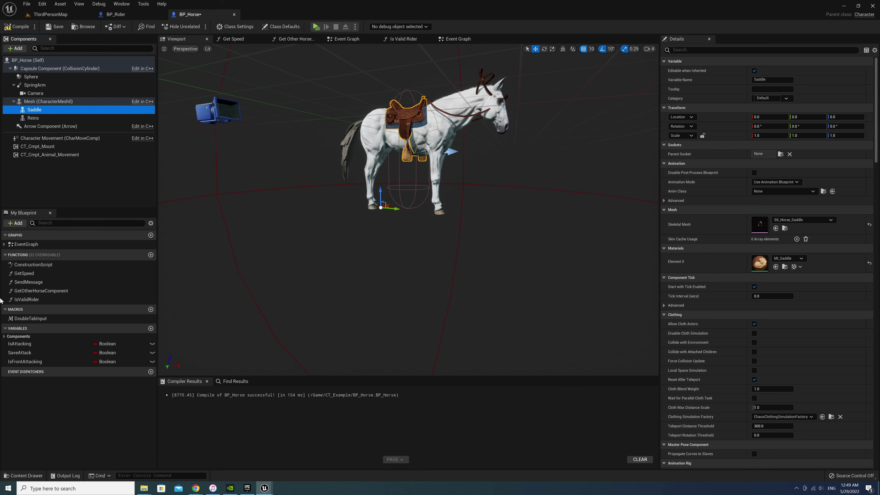
Feed Saddle into Set Master Pose Component's Target in the Construction Script, compile, save and play
{"action": "double_click", "coordinate": [58, 265]}
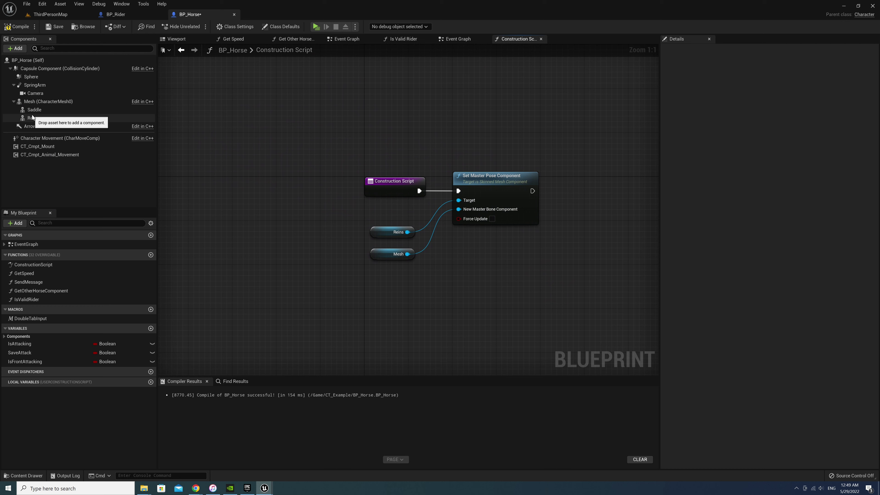
{"action": "mouse_move", "coordinate": [36, 111]}
{"action": "left_mouse_down"}
{"action": "mouse_move", "coordinate": [376, 208]}
{"action": "mouse_move", "coordinate": [453, 201]}
{"action": "left_mouse_up"}
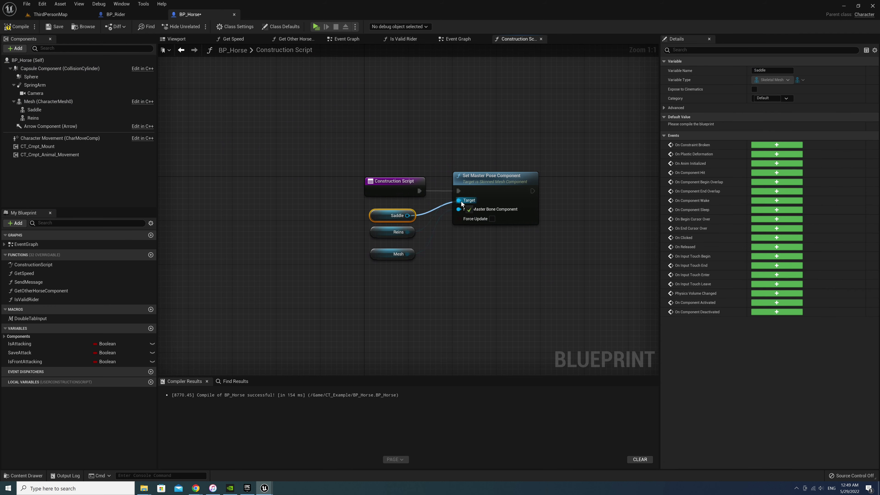
{"action": "left_click", "coordinate": [17, 26]}
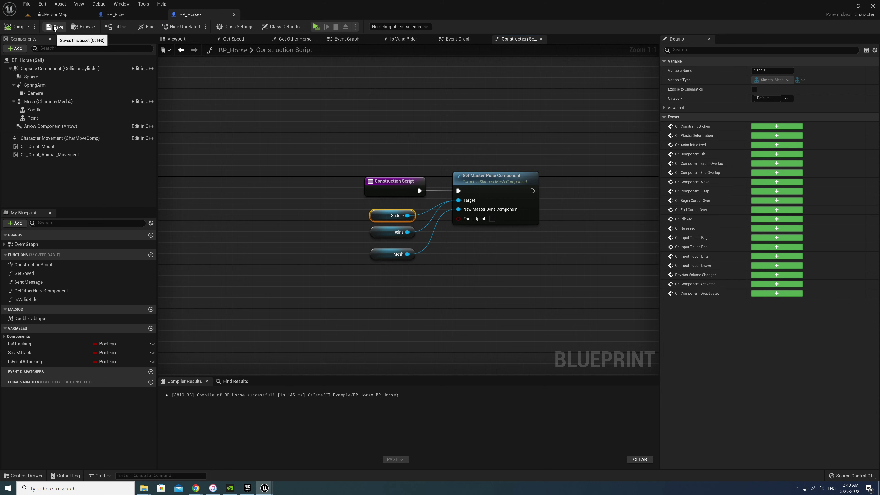
{"action": "left_click", "coordinate": [329, 203]}
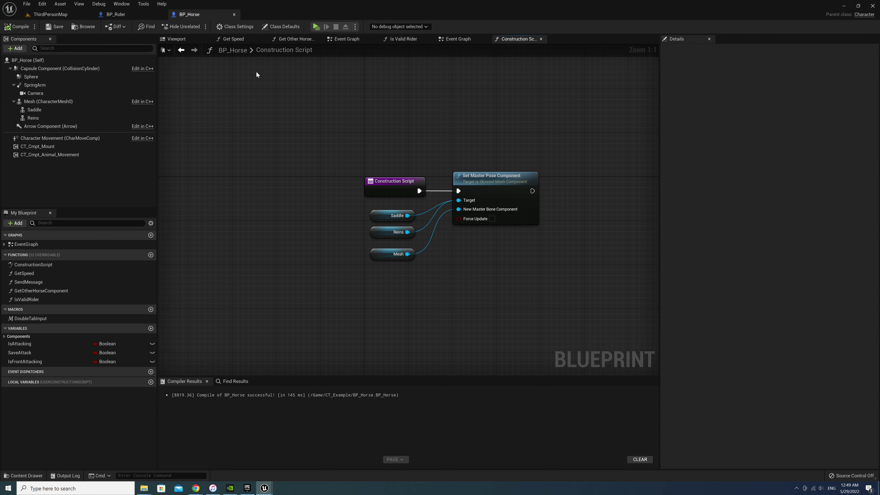
{"action": "left_click", "coordinate": [316, 28]}
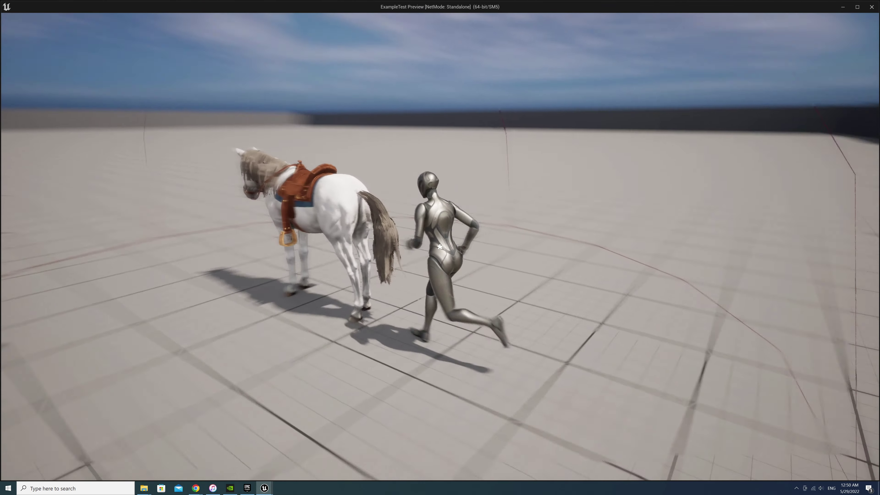
Mount the saddled horse, ride it around the level, then end the play test
{"action": "key", "text": "e"}
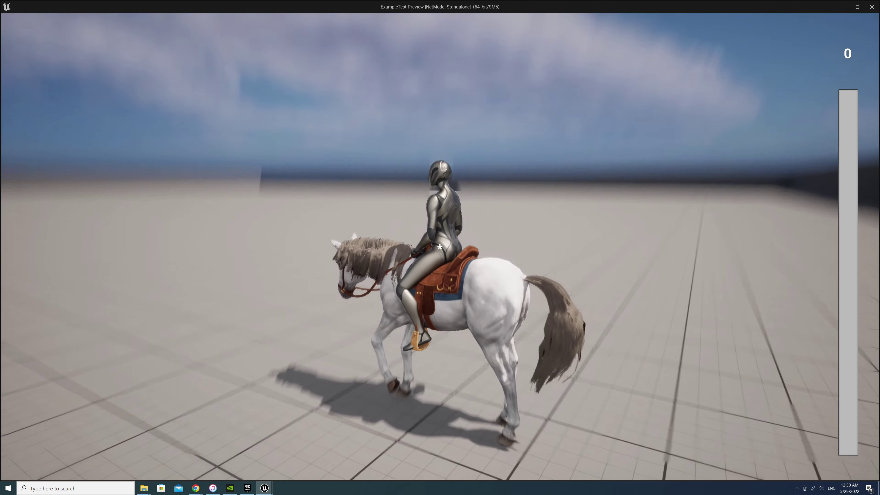
{"action": "key", "text": "Tab"}
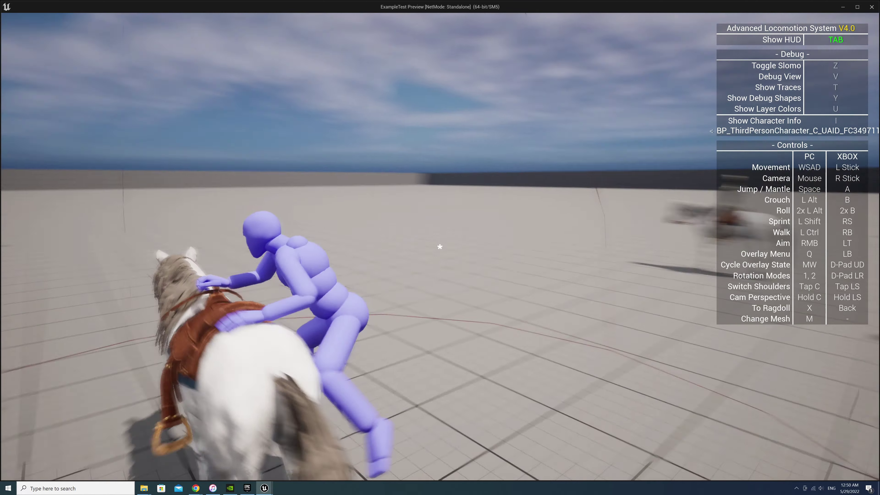
{"action": "key", "text": "Tab"}
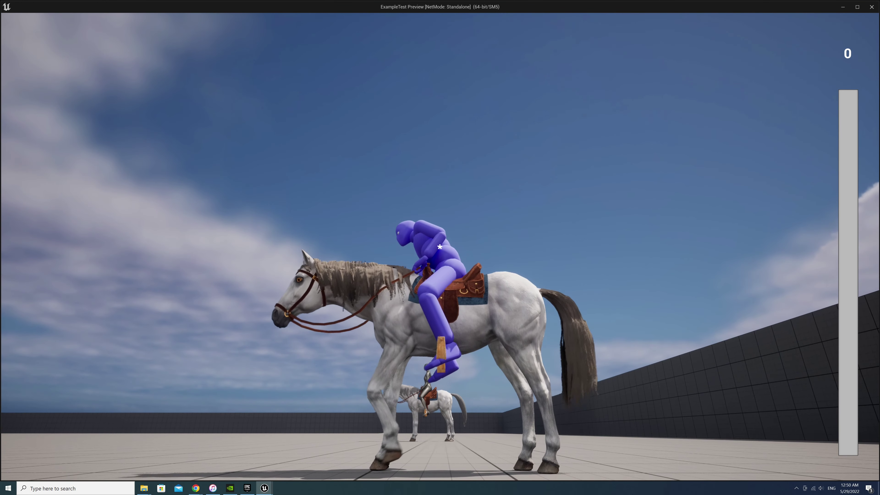
{"action": "key", "text": "space"}
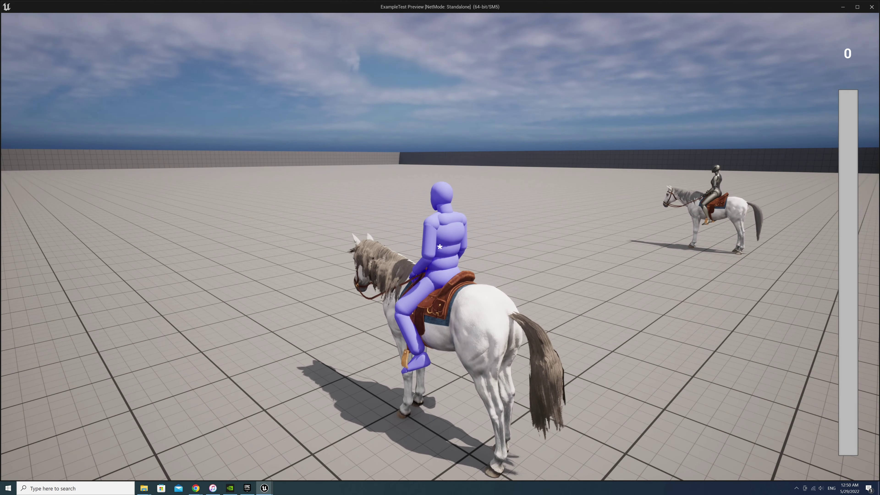
{"action": "key", "text": "Escape"}
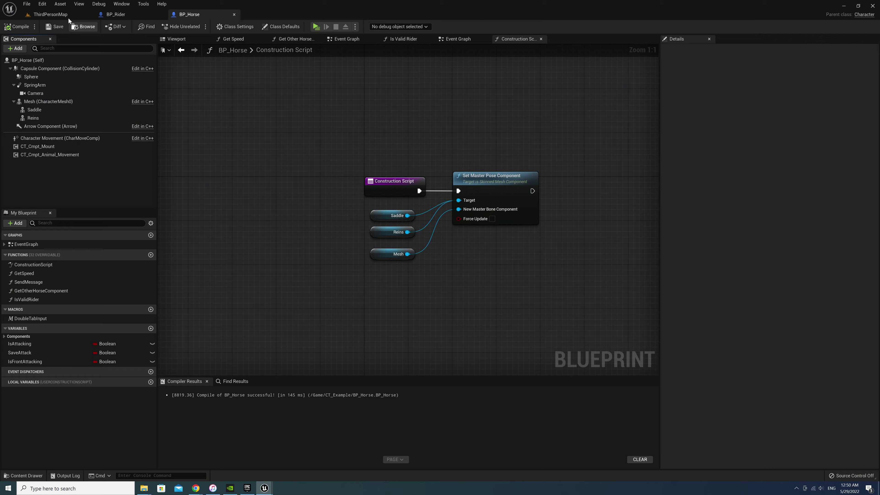
In ThirdPersonMap, set BP_ThirdPersonCharacter's Auto Possess Player to Disabled
{"action": "left_click", "coordinate": [68, 18]}
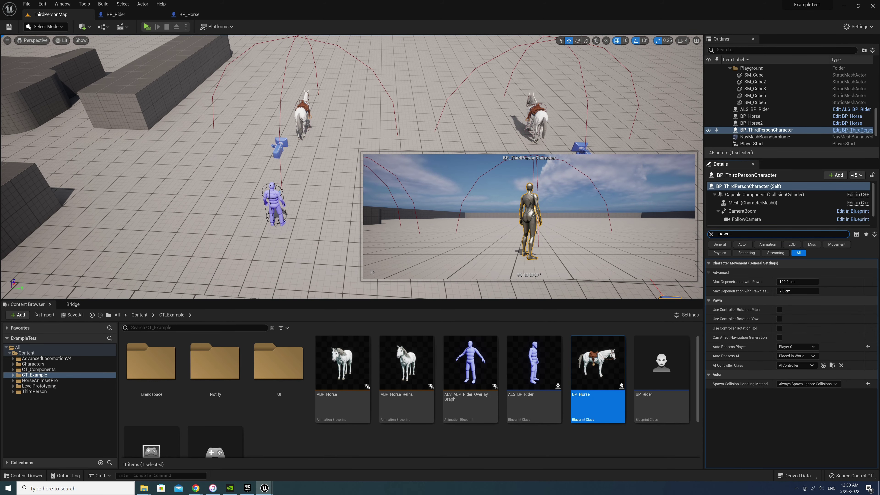
{"action": "left_click", "coordinate": [797, 347]}
{"action": "left_click", "coordinate": [796, 354]}
Set ALS_BP_Rider's Auto Possess Player to Player 0, then go to BP_Rider's Event Graph
{"action": "left_click", "coordinate": [754, 109]}
{"action": "left_click", "coordinate": [796, 355]}
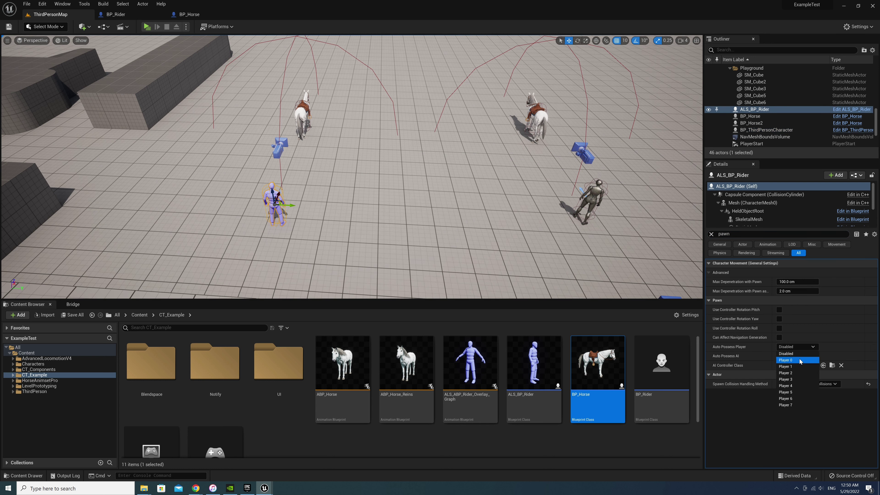
{"action": "left_click", "coordinate": [798, 363]}
{"action": "left_click", "coordinate": [796, 347]}
{"action": "left_click", "coordinate": [796, 361]}
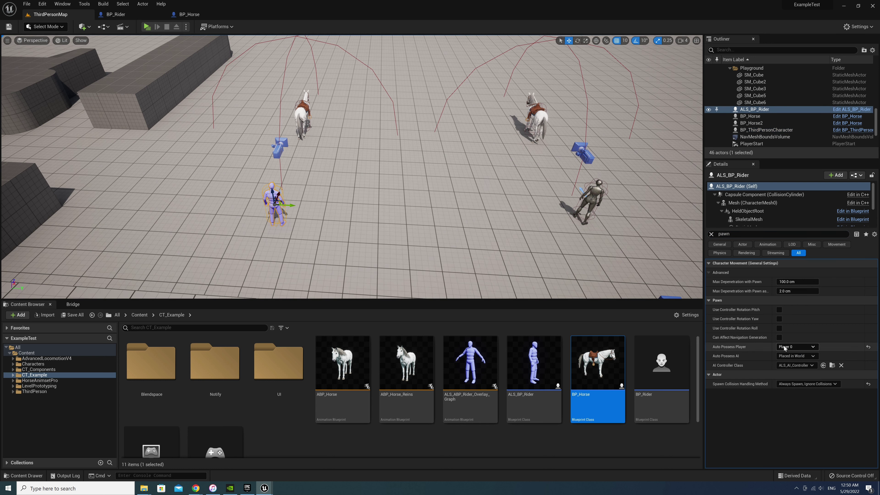
{"action": "left_click", "coordinate": [528, 446]}
{"action": "left_click", "coordinate": [118, 15]}
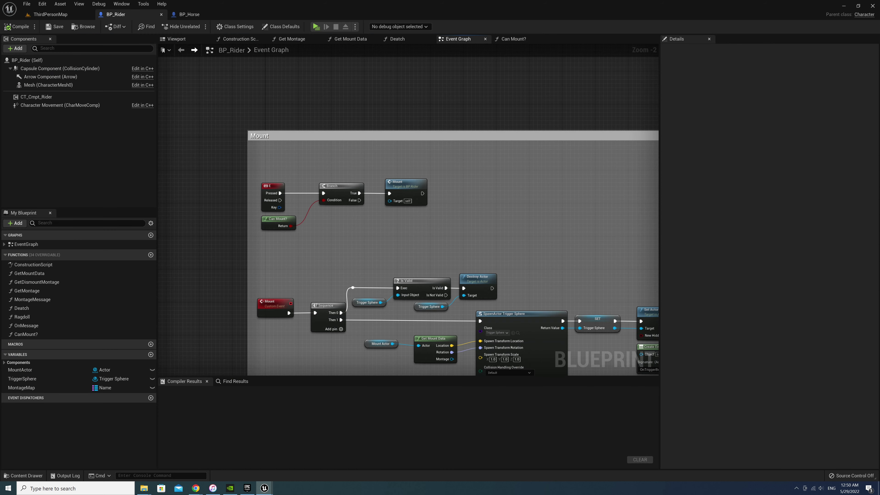
Promote the Mount node's Mount Socket input to a variable placed below Mount Actor
{"action": "scroll", "coordinate": [460, 251], "scroll_direction": "down", "scroll_amount": 1}
{"action": "mouse_move", "coordinate": [513, 303]}
{"action": "right_mouse_down"}
{"action": "mouse_move", "coordinate": [477, 291]}
{"action": "mouse_move", "coordinate": [403, 313]}
{"action": "right_mouse_up"}
{"action": "scroll", "coordinate": [477, 291], "scroll_direction": "up", "scroll_amount": 1}
{"action": "scroll", "coordinate": [403, 313], "scroll_direction": "up", "scroll_amount": 1}
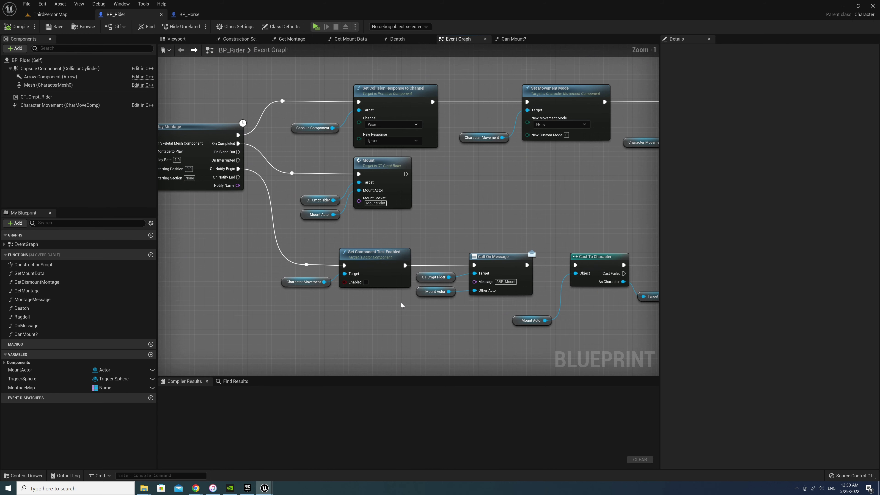
{"action": "scroll", "coordinate": [402, 305], "scroll_direction": "up", "scroll_amount": 1}
{"action": "right_click_drag", "start_coordinate": [450, 220], "coordinate": [456, 293]}
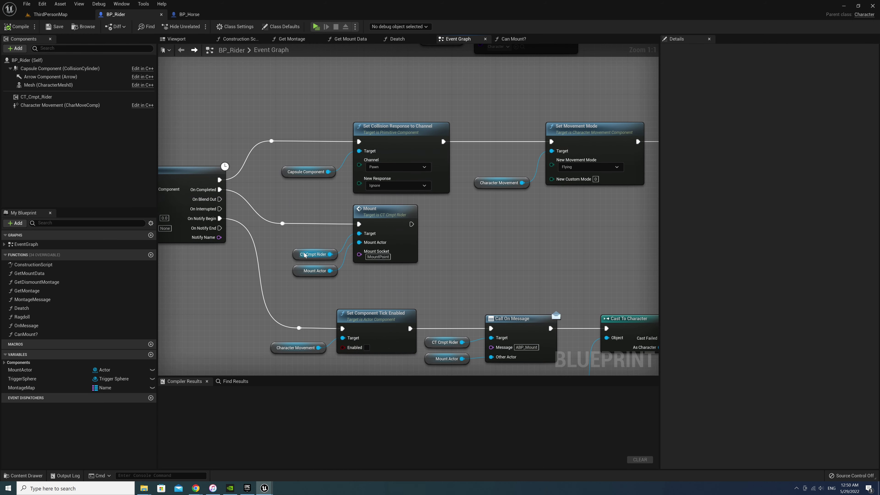
{"action": "left_click_drag", "start_coordinate": [347, 282], "coordinate": [291, 239]}
{"action": "left_click_drag", "start_coordinate": [300, 269], "coordinate": [300, 253]}
{"action": "right_click", "coordinate": [361, 259]}
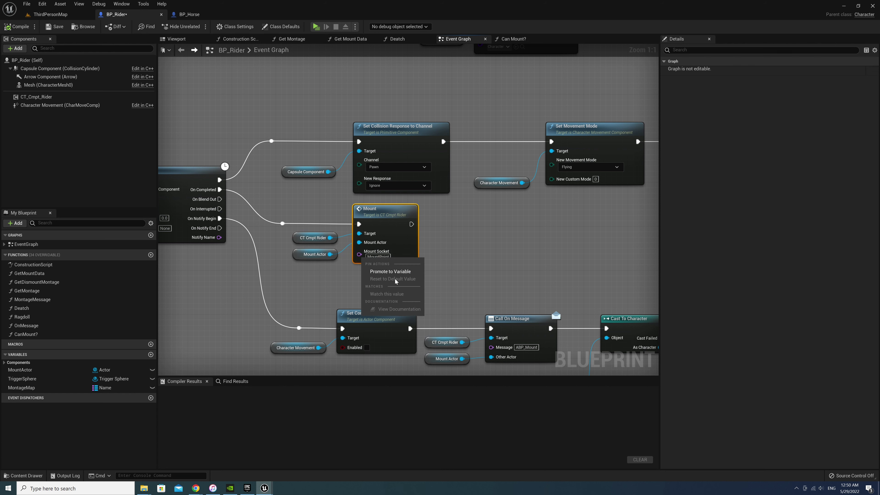
{"action": "left_click", "coordinate": [390, 272]}
{"action": "left_click_drag", "start_coordinate": [302, 221], "coordinate": [302, 270]}
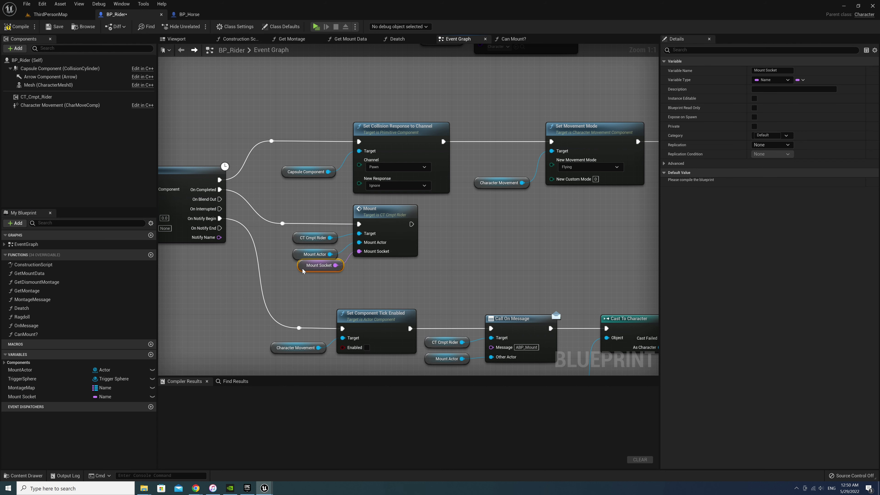
Feed a Mount Socket getter into both the socket location and socket rotation lookups
{"action": "right_click_drag", "start_coordinate": [475, 295], "coordinate": [391, 232]}
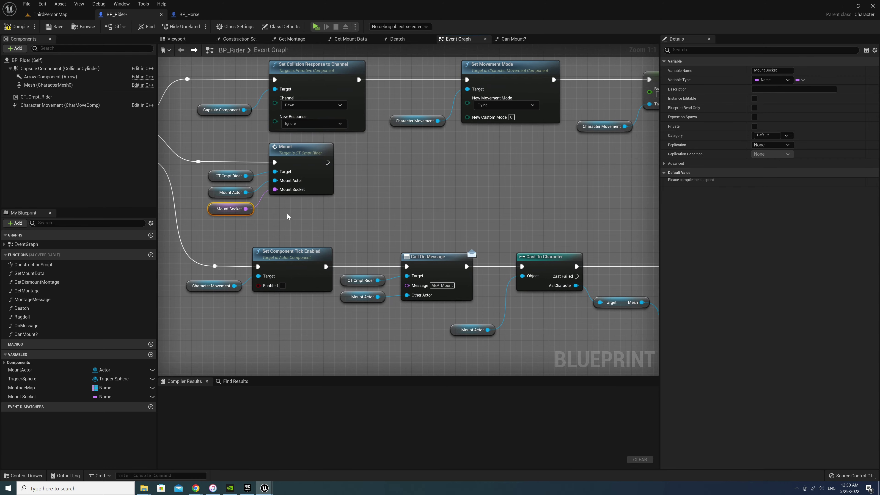
{"action": "right_click_drag", "start_coordinate": [493, 273], "coordinate": [405, 285]}
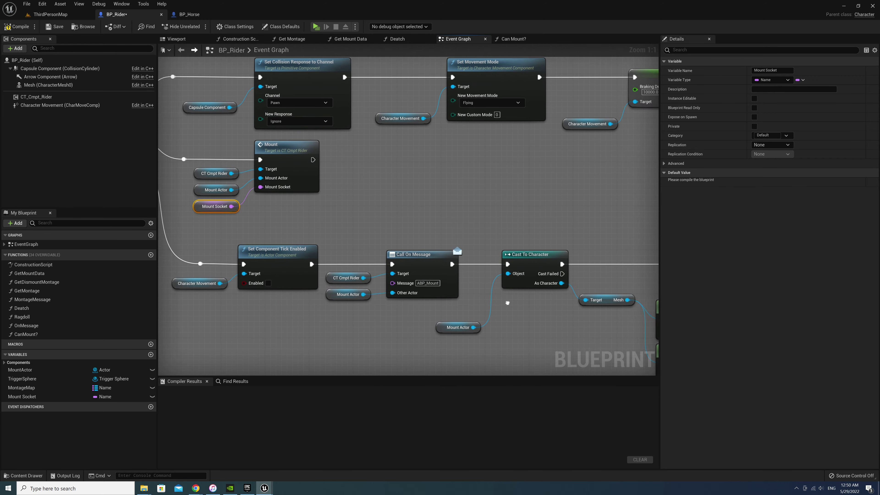
{"action": "key", "text": "ctrl+v"}
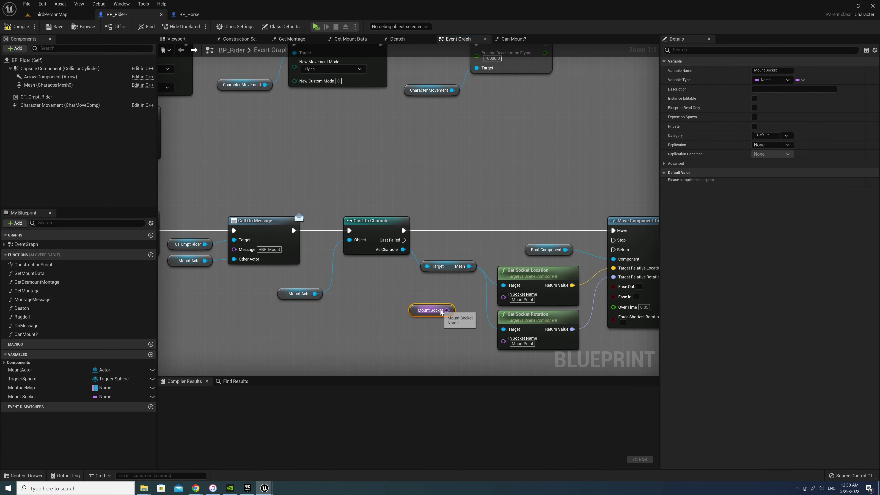
{"action": "left_click_drag", "start_coordinate": [447, 309], "coordinate": [503, 294]}
{"action": "left_click_drag", "start_coordinate": [446, 310], "coordinate": [514, 343]}
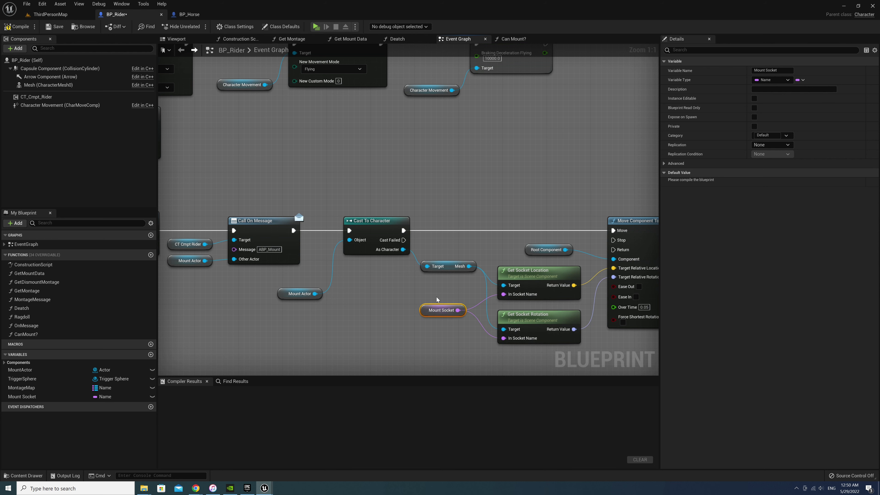
Compile and save BP_Rider, then return to the level map
{"action": "right_click_drag", "start_coordinate": [521, 178], "coordinate": [430, 251]}
{"action": "scroll", "coordinate": [429, 251], "scroll_direction": "down", "scroll_amount": 2}
{"action": "right_click_drag", "start_coordinate": [344, 253], "coordinate": [461, 245]}
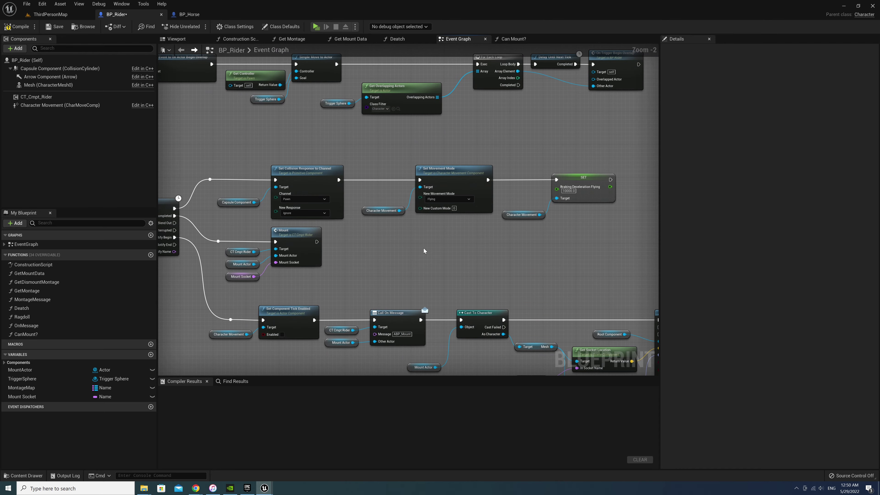
{"action": "right_click_drag", "start_coordinate": [610, 283], "coordinate": [638, 322]}
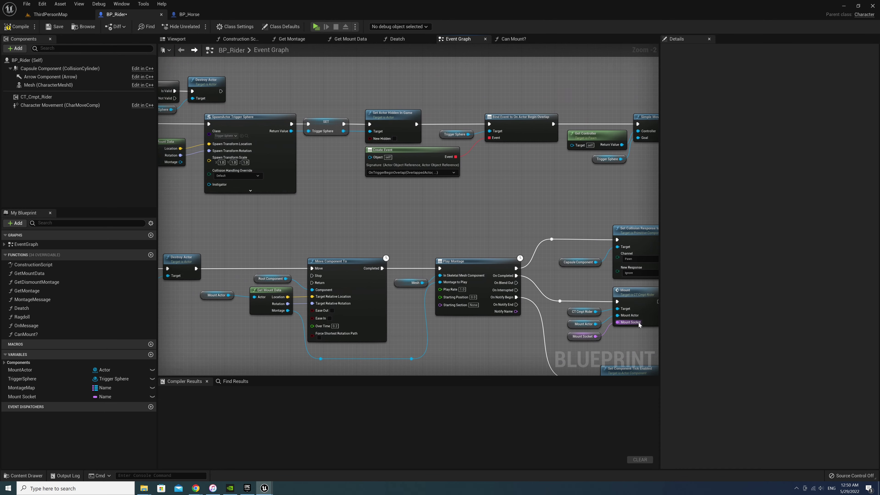
{"action": "left_click", "coordinate": [17, 27]}
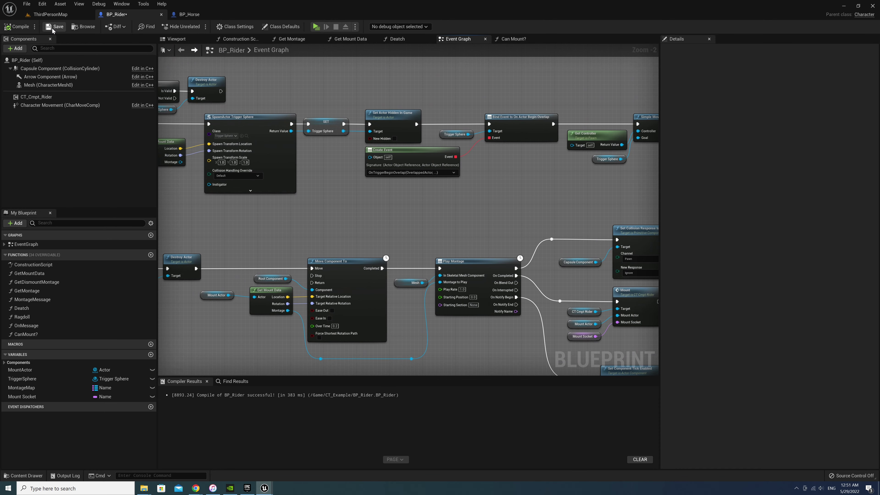
{"action": "left_click", "coordinate": [55, 26]}
{"action": "left_click", "coordinate": [55, 13]}
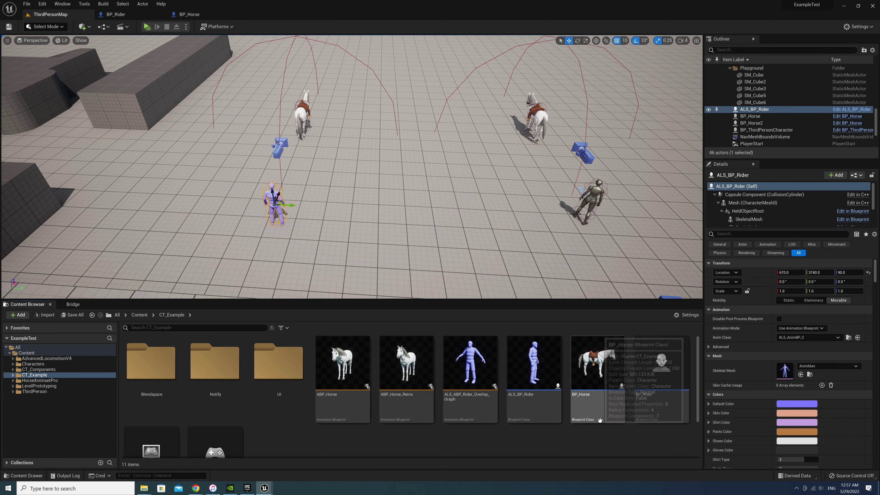
Open Horse_Skeleton and add a socket named ALS_MountPoint under the Spine1 bone
{"action": "left_click", "coordinate": [304, 111]}
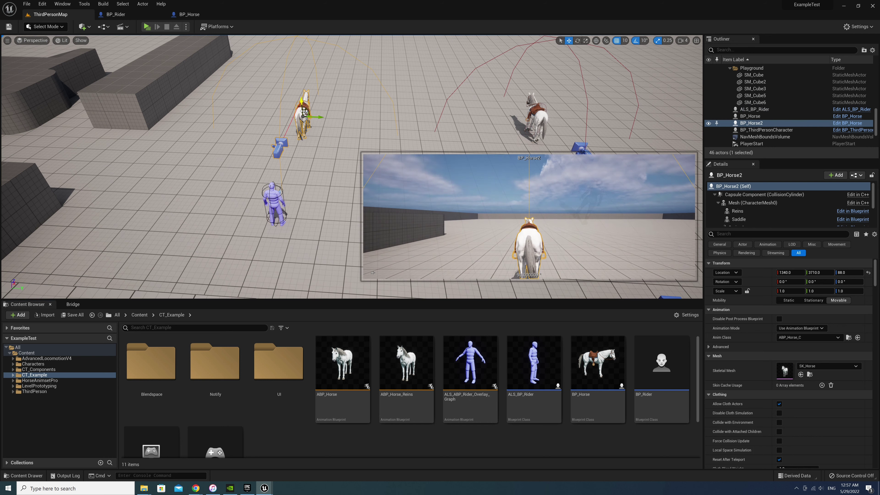
{"action": "left_click", "coordinate": [811, 376]}
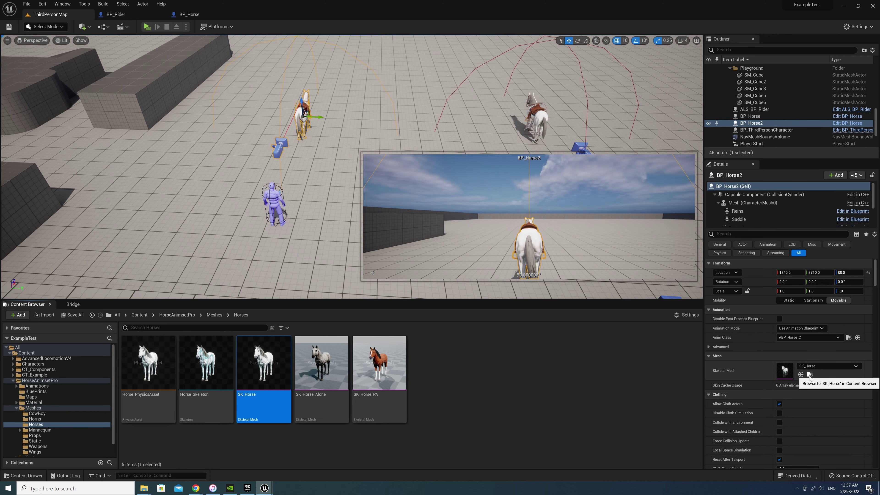
{"action": "left_click", "coordinate": [205, 354]}
{"action": "double_click", "coordinate": [204, 354]}
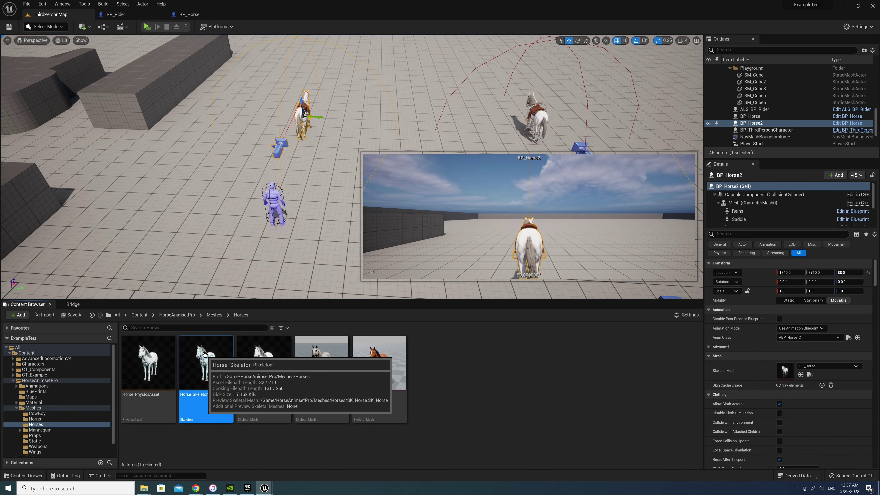
{"action": "left_click", "coordinate": [47, 365]}
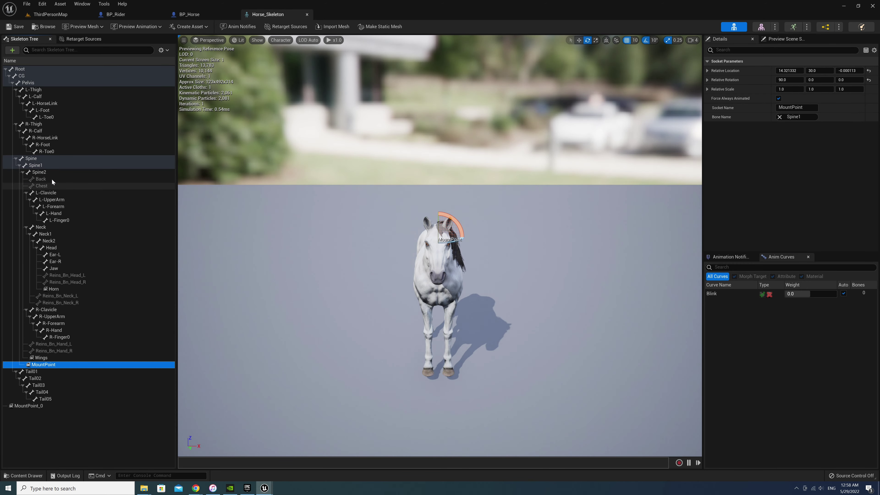
{"action": "left_click", "coordinate": [34, 165]}
{"action": "right_click", "coordinate": [36, 166]}
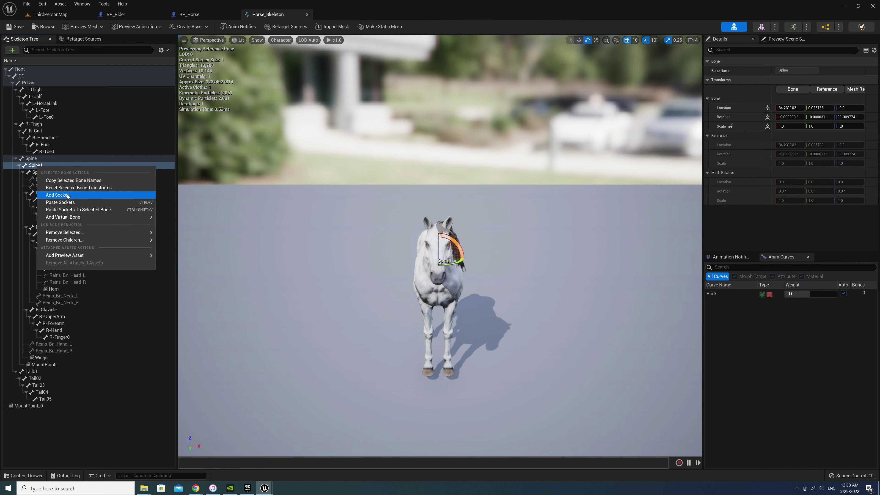
{"action": "left_click", "coordinate": [57, 195]}
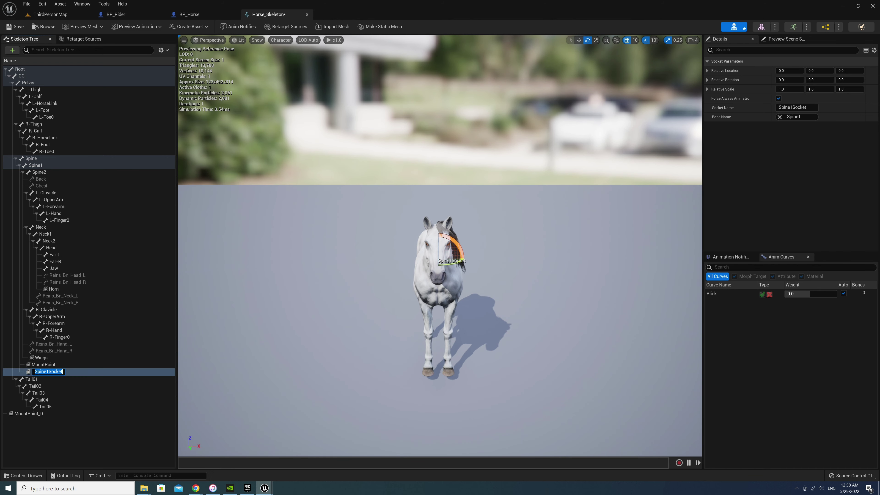
{"action": "type", "text": "ALS_MountPo"}
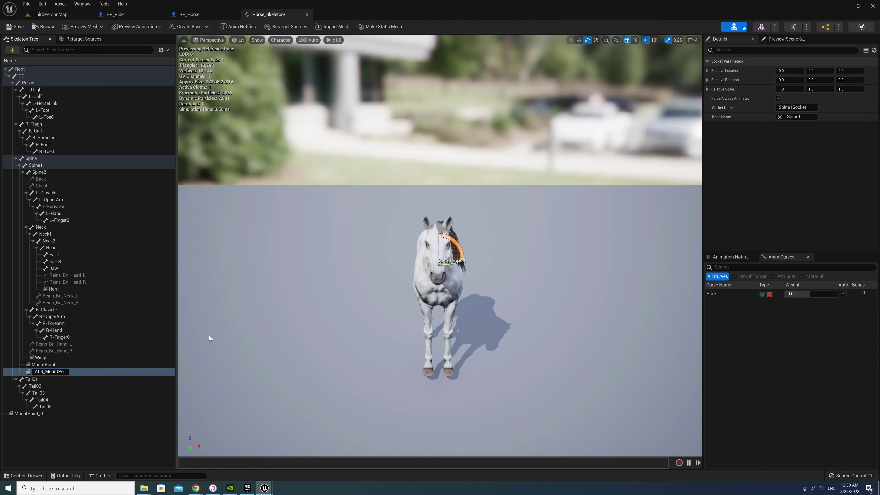
{"action": "type", "text": "int"}
{"action": "key", "text": "Return"}
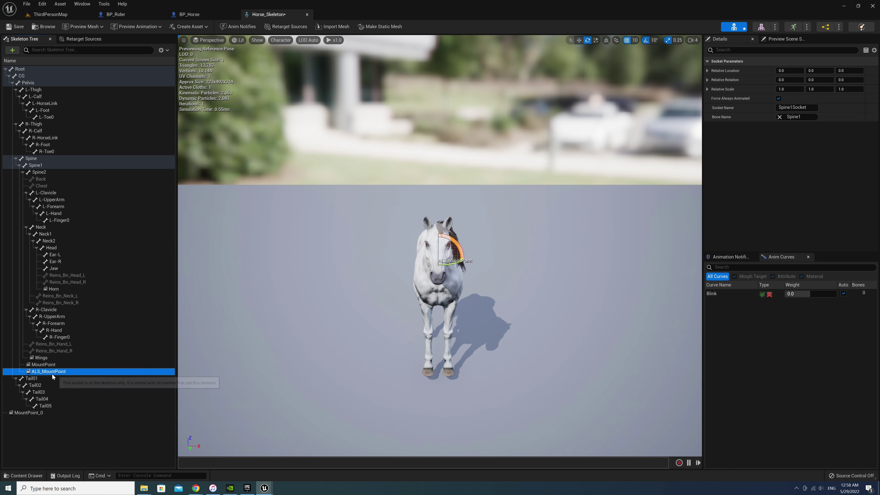
Copy MountPoint's relative location onto ALS_MountPoint
{"action": "left_click", "coordinate": [43, 365]}
{"action": "right_click", "coordinate": [729, 71]}
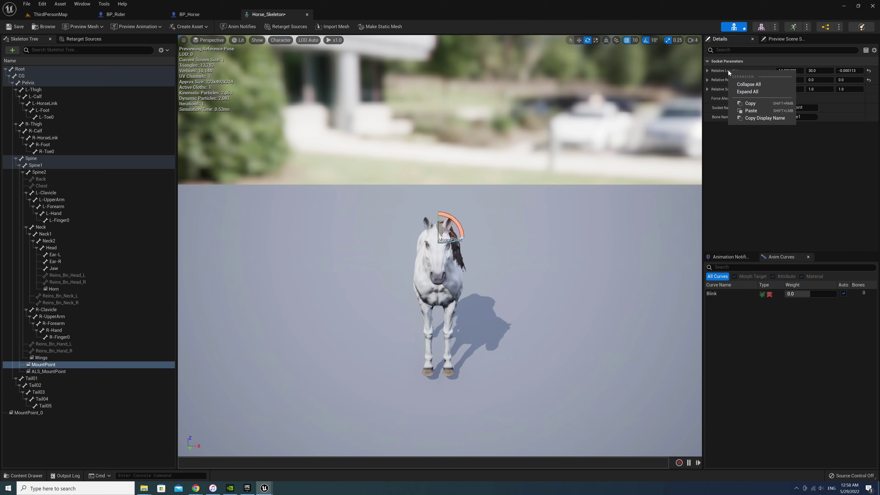
{"action": "left_click", "coordinate": [750, 103]}
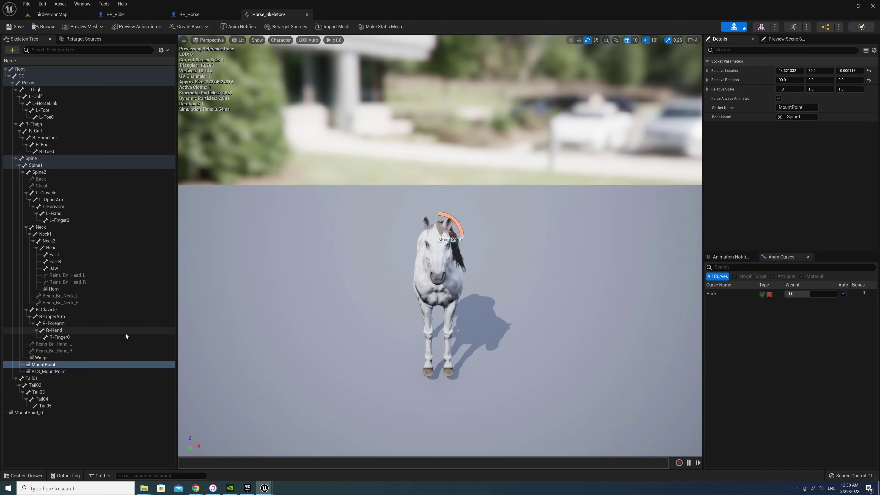
{"action": "left_click", "coordinate": [48, 372]}
{"action": "right_click", "coordinate": [730, 73]}
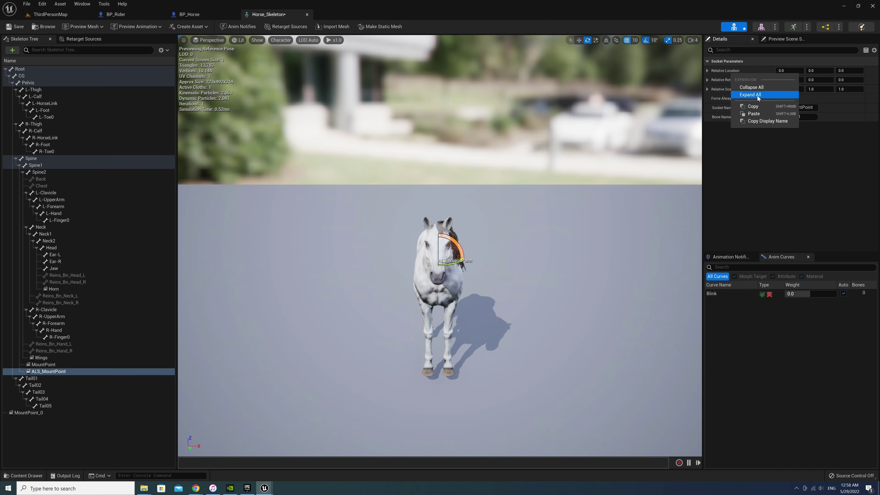
{"action": "left_click", "coordinate": [754, 114]}
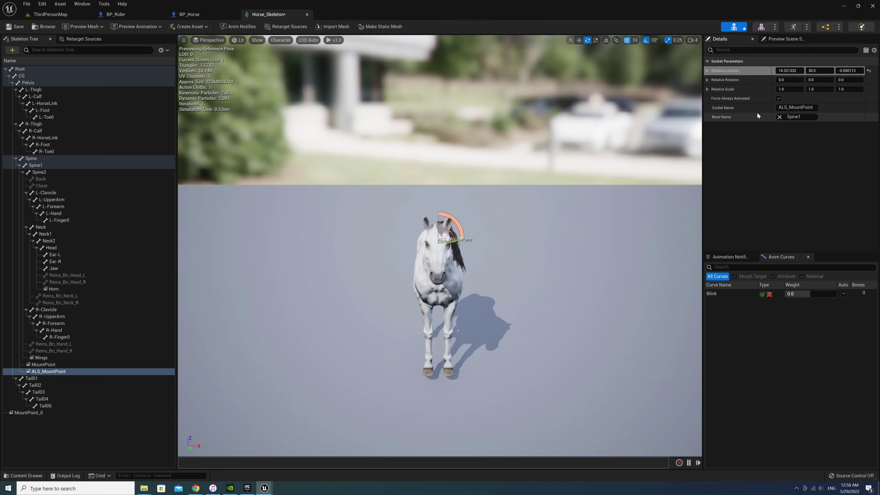
Copy MountPoint's relative rotation onto ALS_MountPoint
{"action": "left_click", "coordinate": [62, 366]}
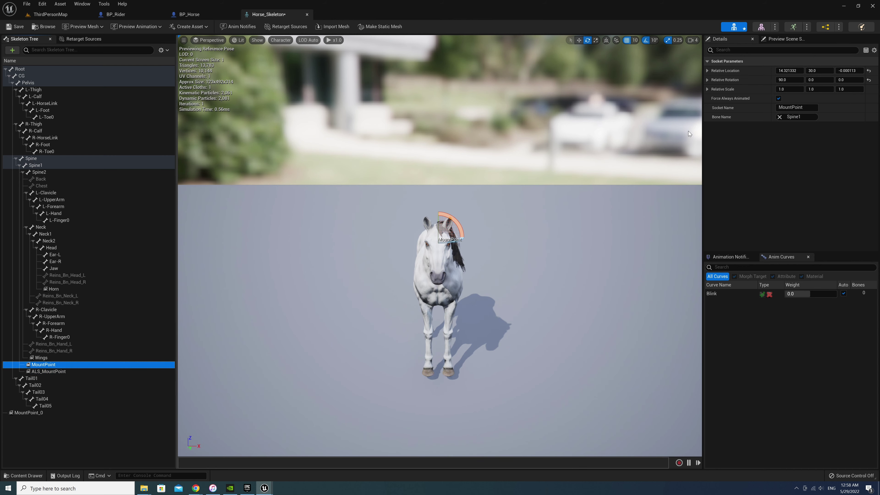
{"action": "right_click", "coordinate": [725, 82]}
{"action": "left_click", "coordinate": [762, 116]}
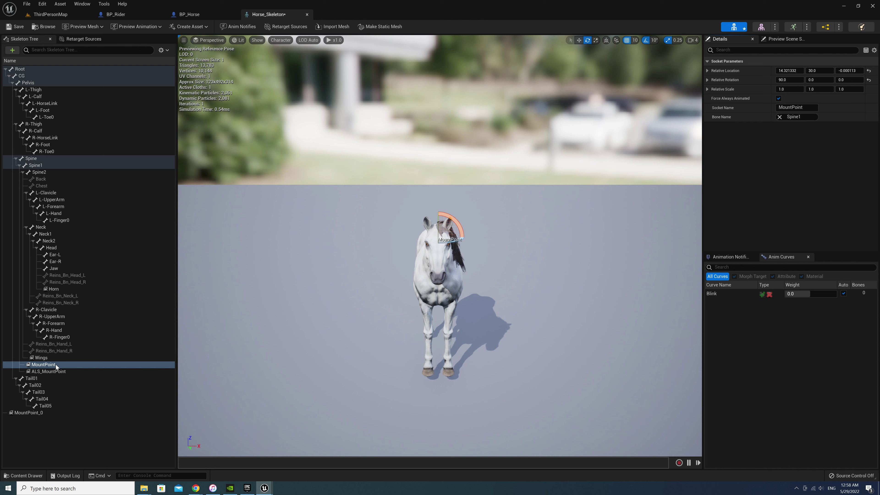
{"action": "left_click", "coordinate": [52, 371]}
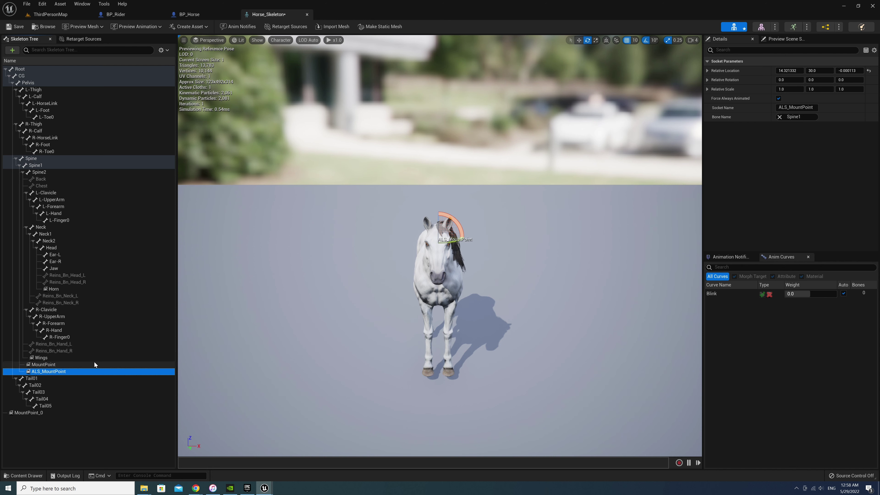
{"action": "right_click", "coordinate": [726, 81]}
{"action": "left_click", "coordinate": [764, 122]}
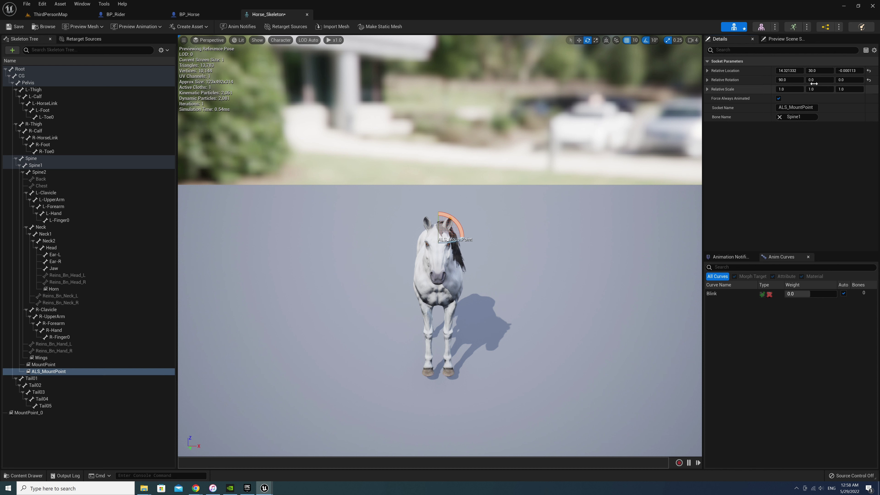
Set ALS_MountPoint's location Y to 35 and save the skeleton
{"action": "left_click", "coordinate": [817, 71]}
{"action": "type", "text": "36"}
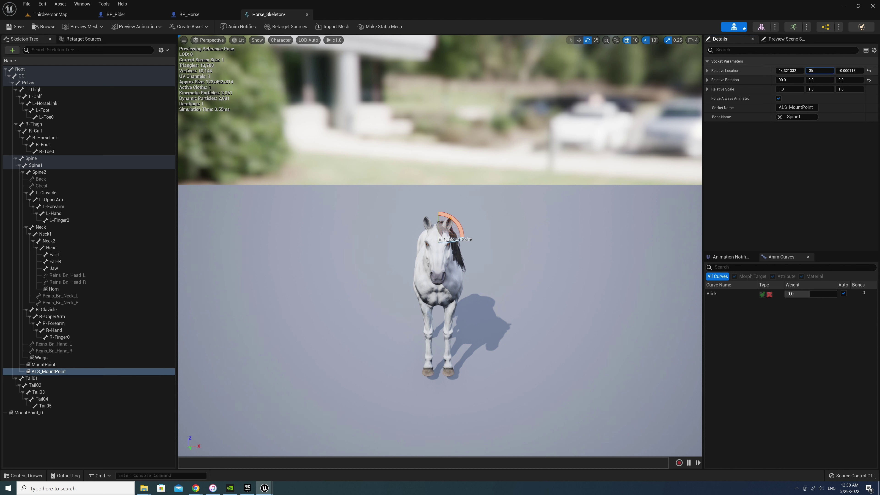
{"action": "key", "text": "Return"}
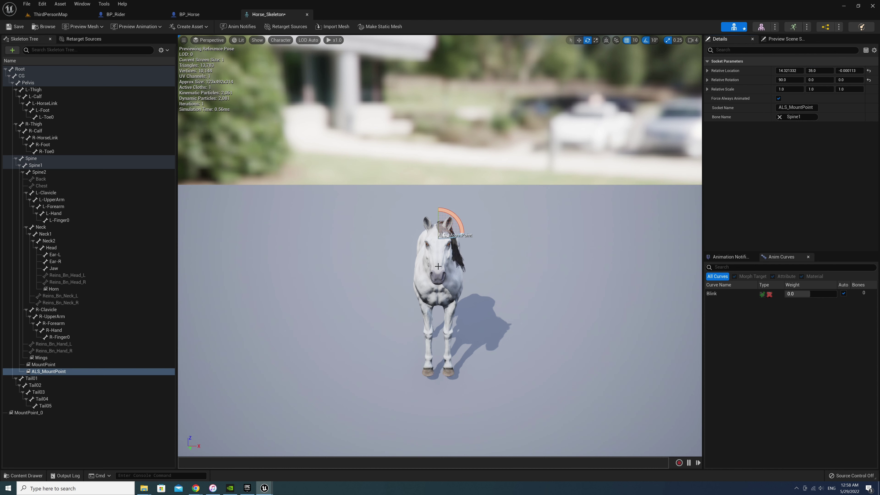
{"action": "left_click", "coordinate": [14, 27]}
{"action": "left_click", "coordinate": [51, 14]}
{"action": "left_click", "coordinate": [35, 374]}
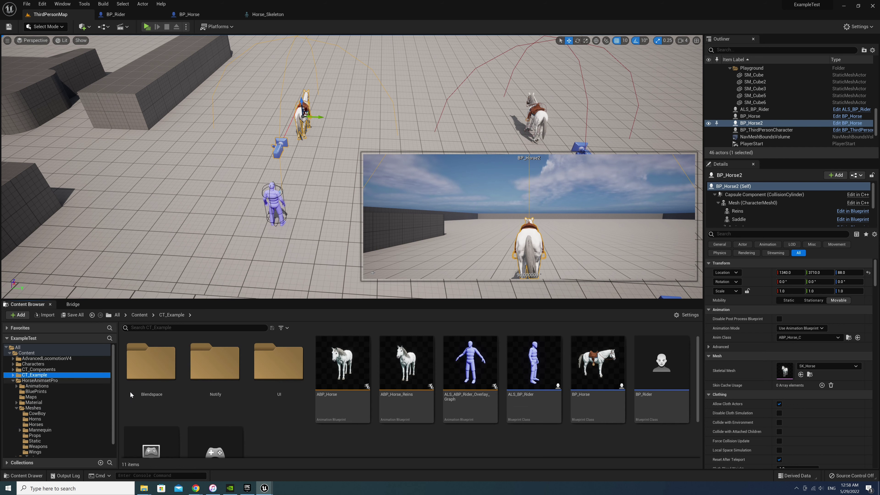
Set ALS_BP_Rider's Mount Socket default to ALS_MountPoint, compile, and start a play test
{"action": "left_click", "coordinate": [535, 365]}
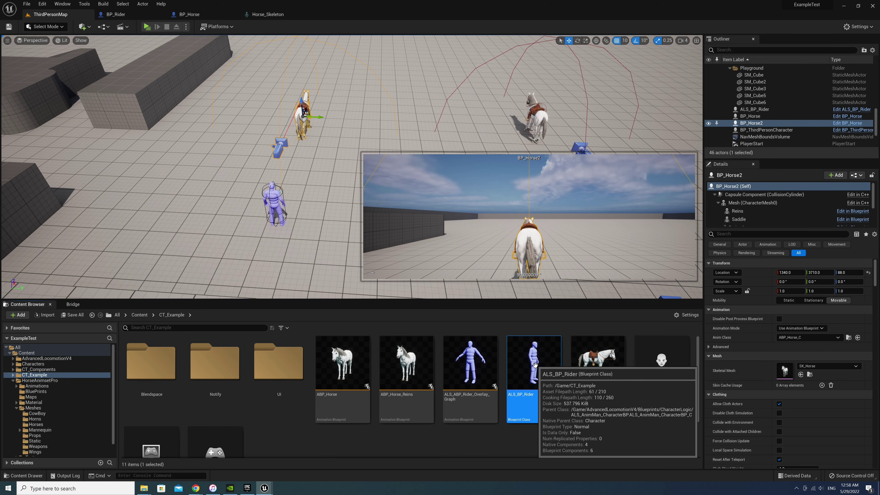
{"action": "double_click", "coordinate": [535, 365]}
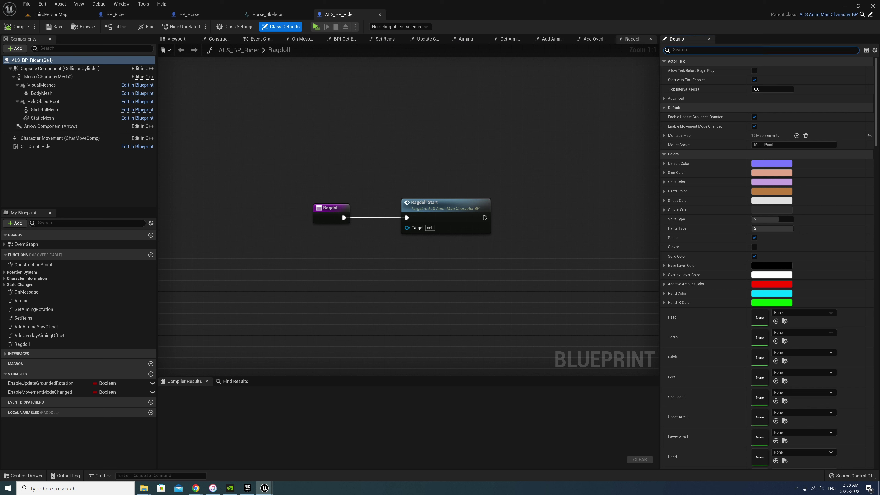
{"action": "type", "text": "mount"}
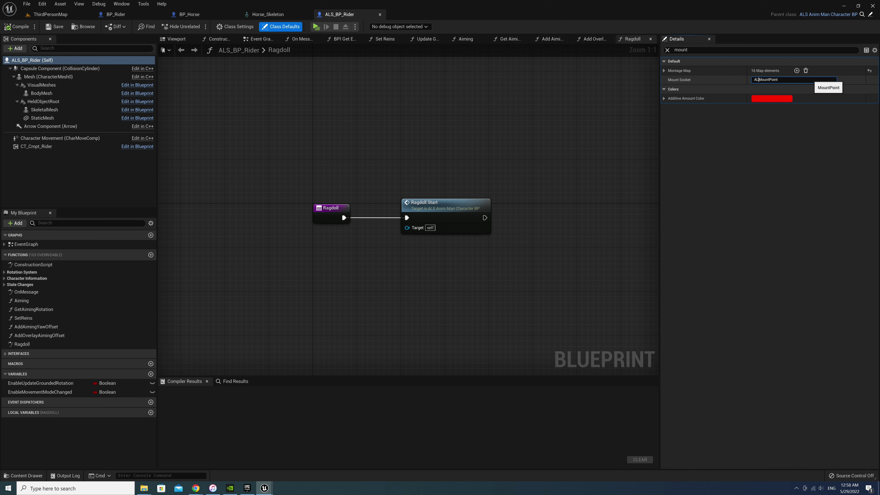
{"action": "left_click", "coordinate": [794, 124]}
{"action": "left_click", "coordinate": [23, 27]}
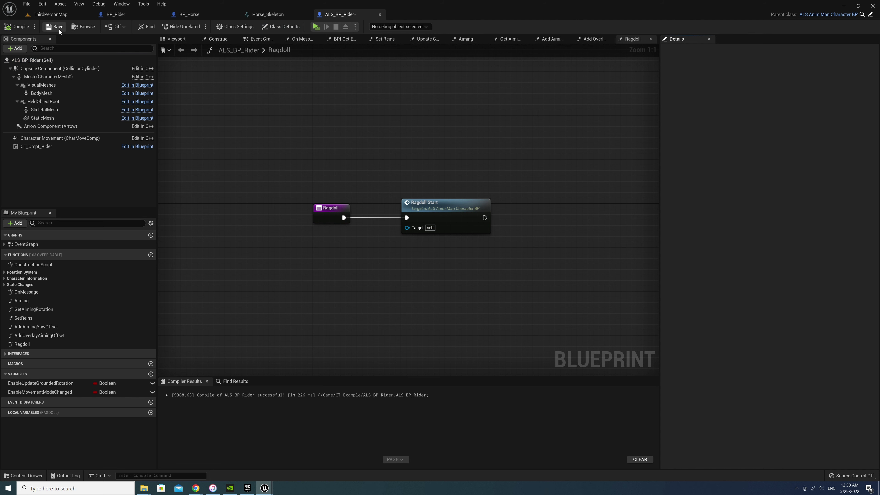
{"action": "left_click", "coordinate": [316, 27]}
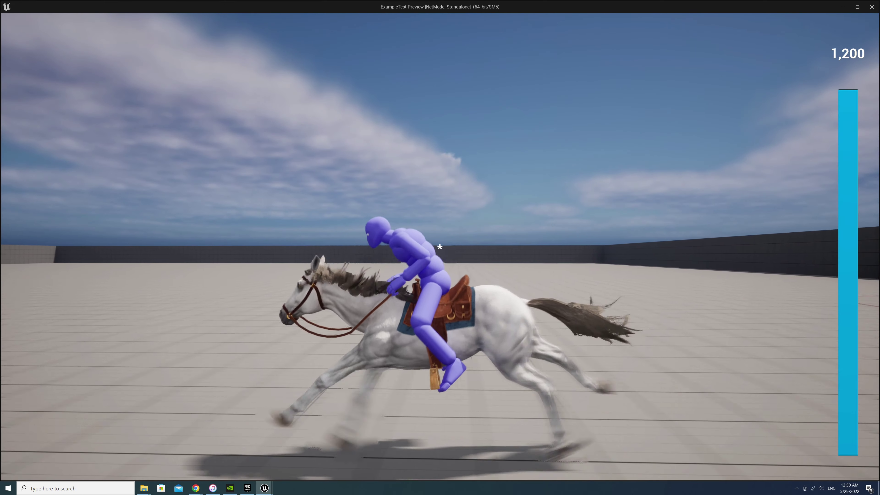
Steer the blue rider's horse aside, then walk the grey ALS mannequin to the second horse and mount it
{"action": "key", "text": "d"}
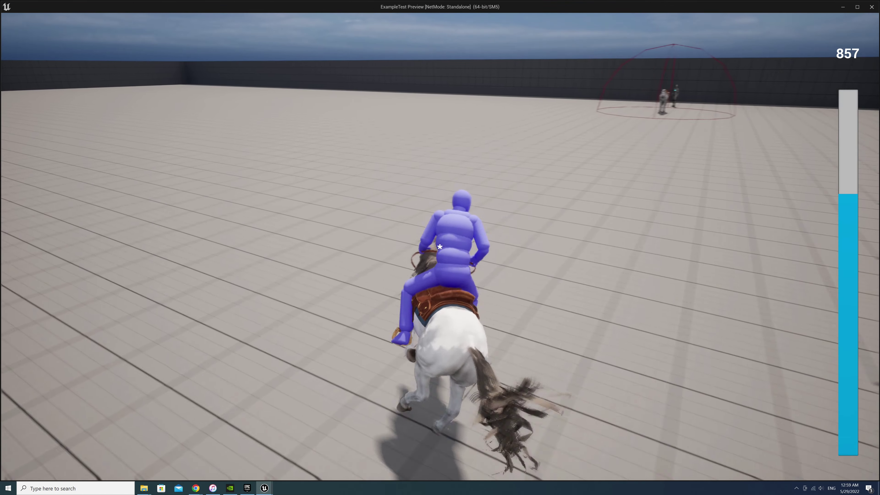
{"action": "key", "text": "tab"}
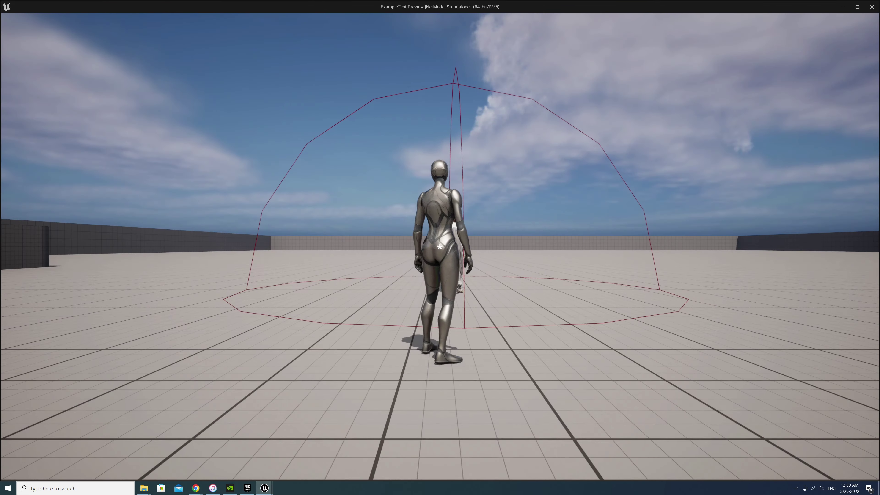
{"action": "key", "text": "w"}
{"action": "key", "text": "e"}
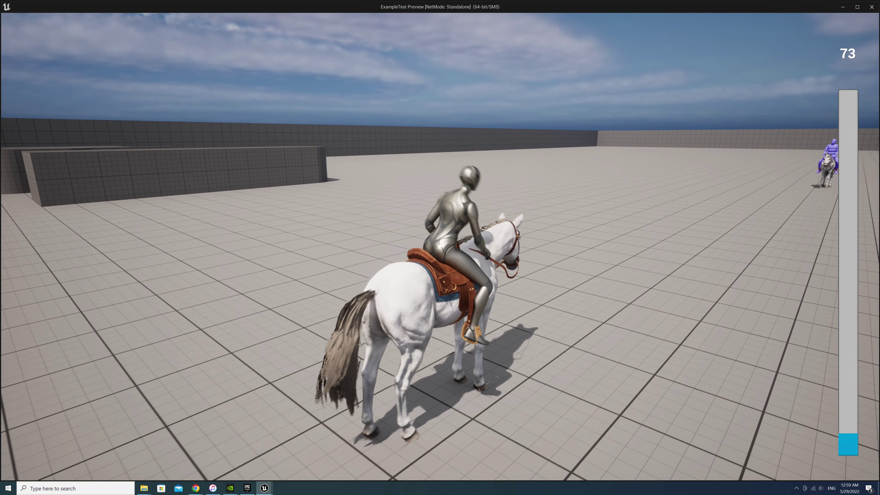
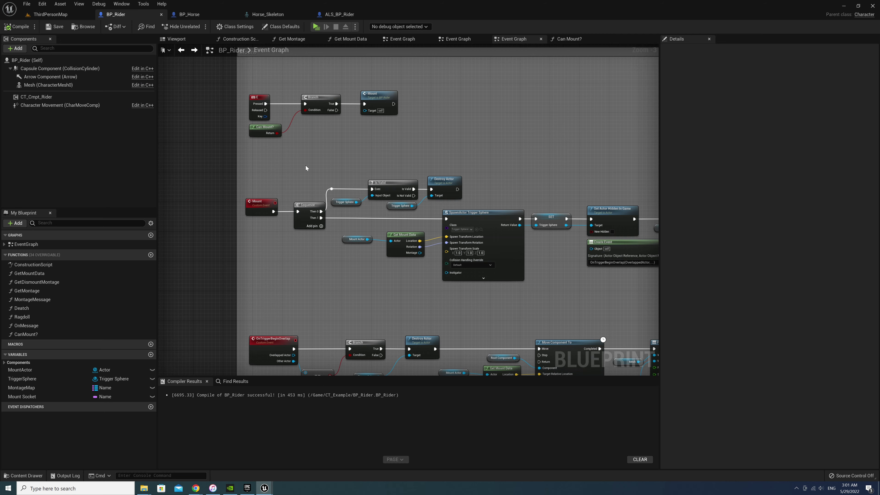
Play-test the level by running the character toward the horse, then stop
{"action": "mouse_move", "coordinate": [324, 255]}
{"action": "right_mouse_down"}
{"action": "mouse_move", "coordinate": [396, 90]}
{"action": "mouse_move", "coordinate": [378, 235]}
{"action": "right_mouse_up"}
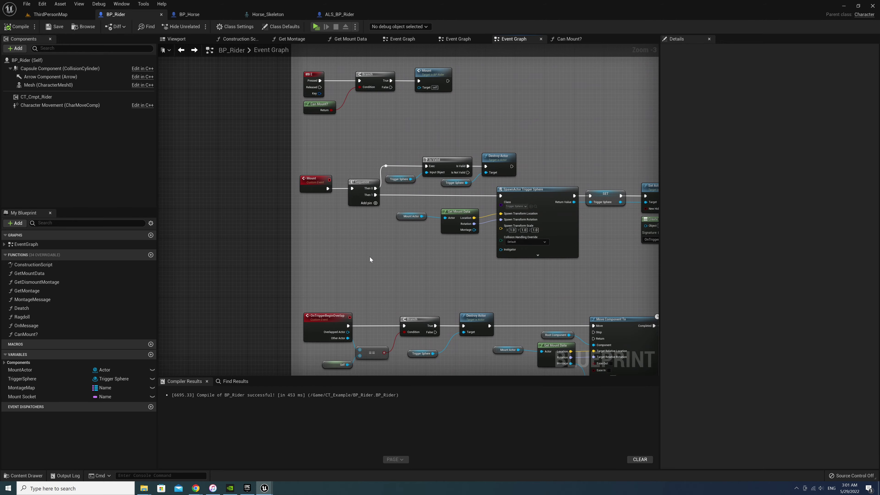
{"action": "left_click", "coordinate": [316, 27]}
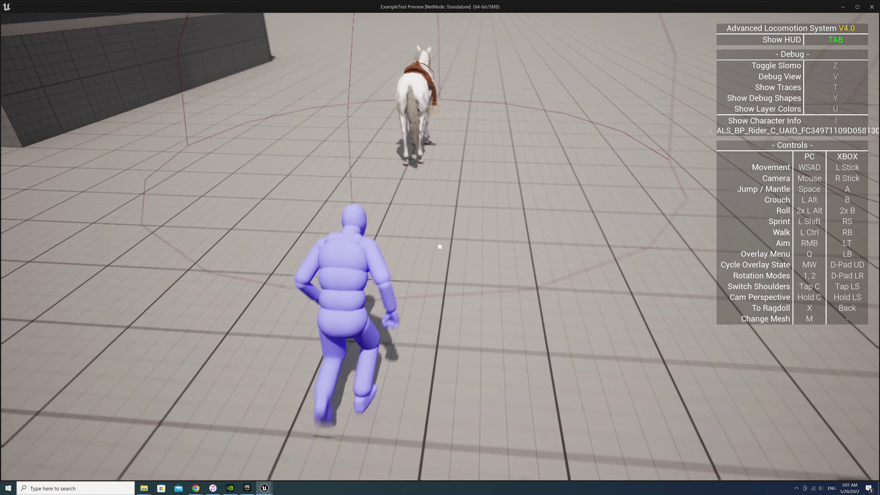
{"action": "key", "text": "w"}
{"action": "key", "text": "Escape"}
Add a DisableRider Boolean and wire a SET DisableRider (true) right after the Mount event
{"action": "left_click", "coordinate": [151, 355]}
{"action": "type", "text": "DisableRider"}
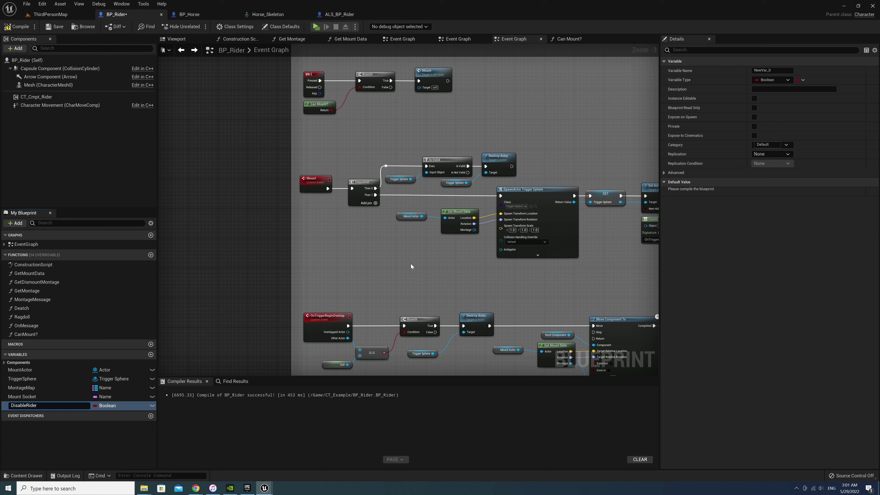
{"action": "key", "text": "Return"}
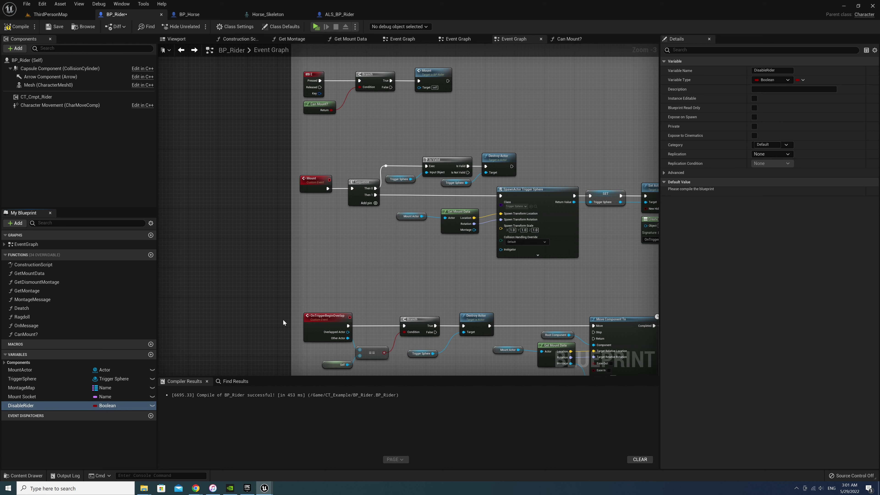
{"action": "left_click_drag", "start_coordinate": [20, 410], "coordinate": [311, 255]}
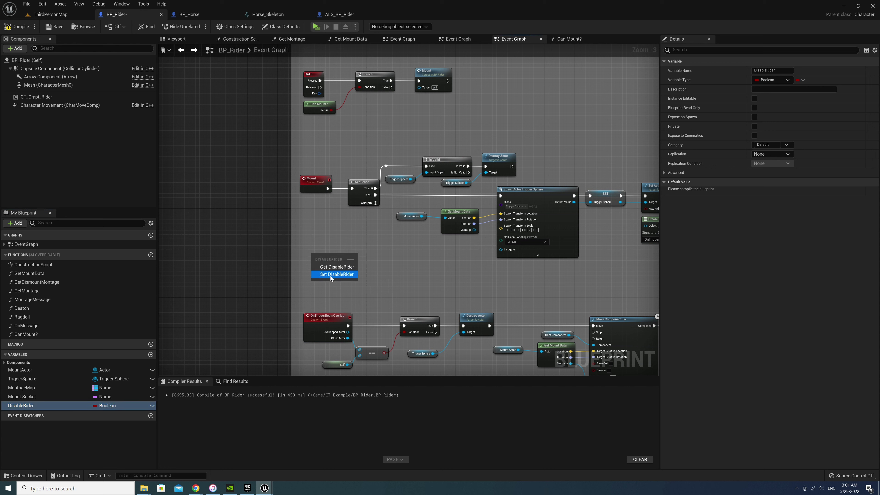
{"action": "left_click", "coordinate": [333, 267]}
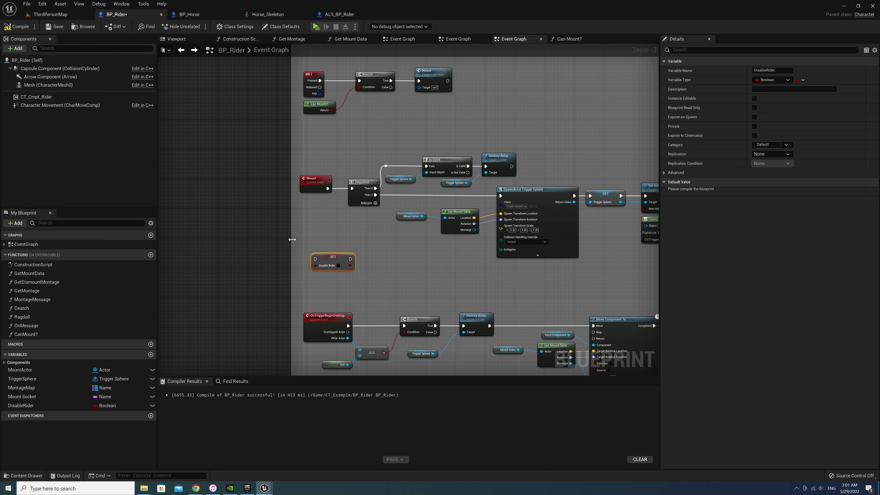
{"action": "left_click_drag", "start_coordinate": [314, 183], "coordinate": [268, 187]}
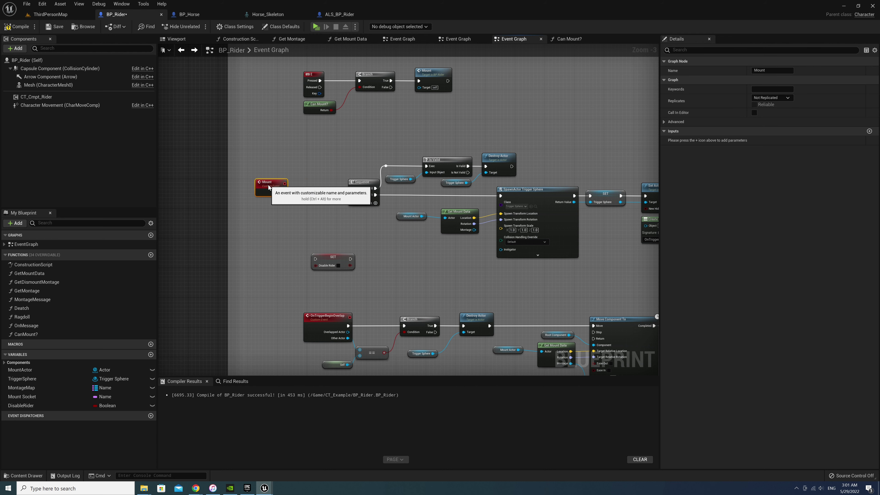
{"action": "left_click_drag", "start_coordinate": [332, 263], "coordinate": [320, 191]}
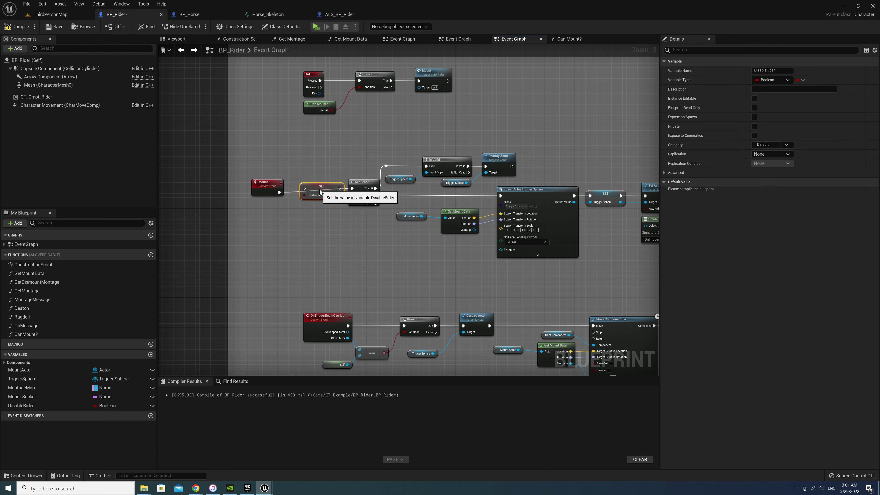
{"action": "mouse_move", "coordinate": [266, 190]}
{"action": "left_mouse_down"}
{"action": "mouse_move", "coordinate": [266, 182]}
{"action": "mouse_move", "coordinate": [352, 190]}
{"action": "left_mouse_up"}
{"action": "left_click", "coordinate": [327, 195]}
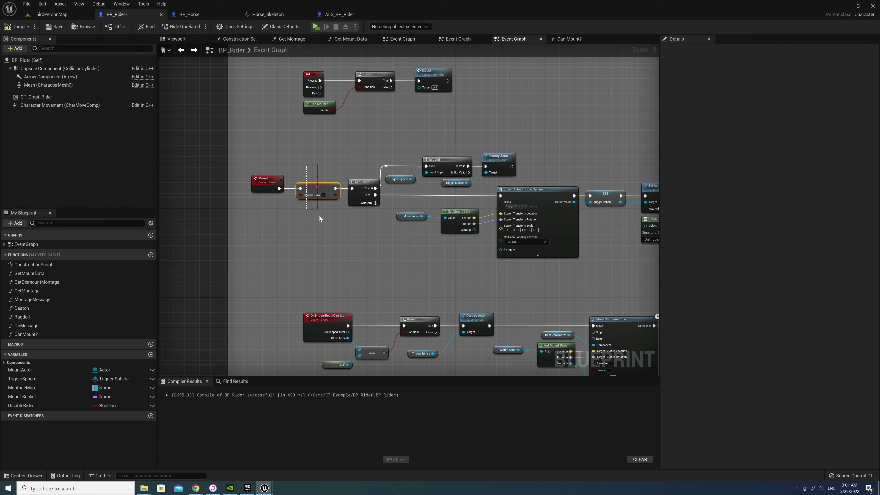
{"action": "mouse_move", "coordinate": [376, 263]}
{"action": "right_mouse_down"}
{"action": "mouse_move", "coordinate": [292, 228]}
{"action": "mouse_move", "coordinate": [390, 210]}
{"action": "mouse_move", "coordinate": [211, 179]}
{"action": "right_mouse_up"}
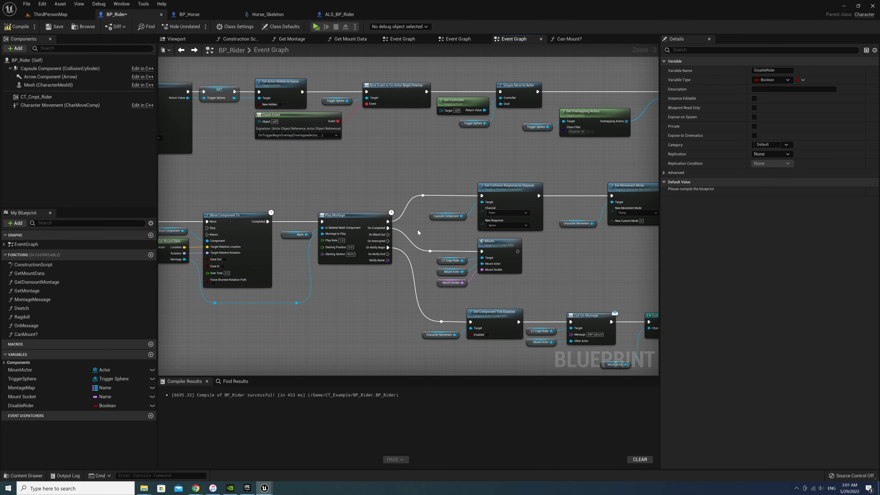
Paste a second DisableRider setter and wire it from Mount through a reroute point
{"action": "left_click", "coordinate": [470, 243]}
{"action": "key", "text": "ctrl+v"}
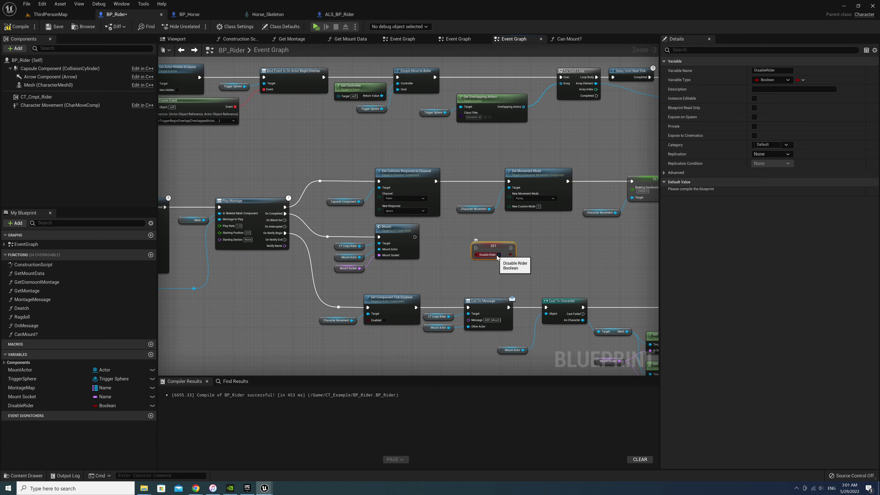
{"action": "left_click", "coordinate": [444, 266]}
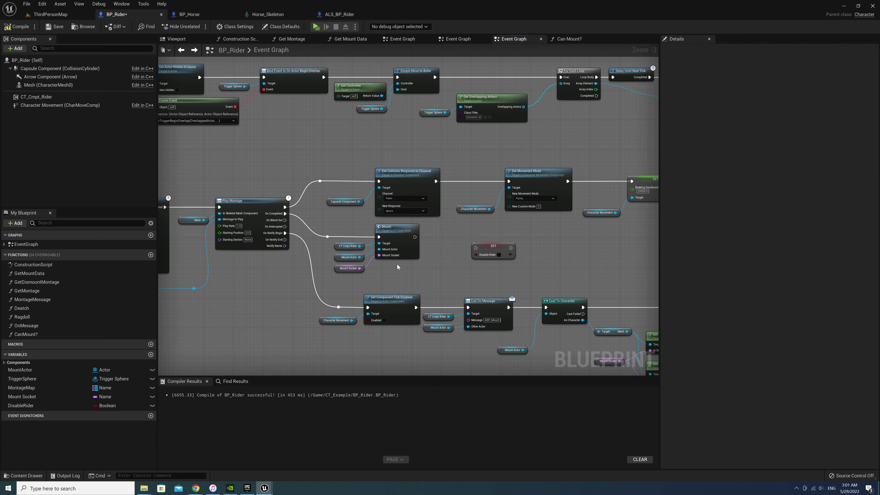
{"action": "right_click_drag", "start_coordinate": [446, 243], "coordinate": [378, 243]}
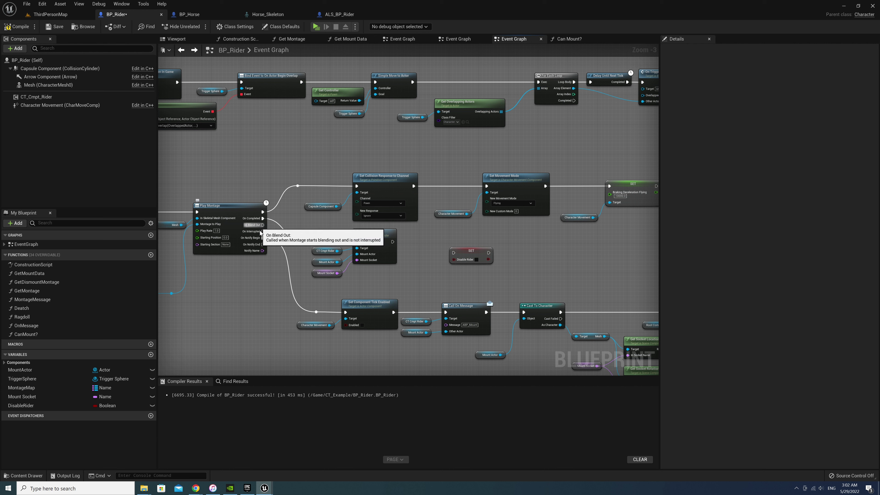
{"action": "mouse_move", "coordinate": [263, 231]}
{"action": "left_mouse_down"}
{"action": "mouse_move", "coordinate": [463, 247]}
{"action": "mouse_move", "coordinate": [453, 252]}
{"action": "left_mouse_up"}
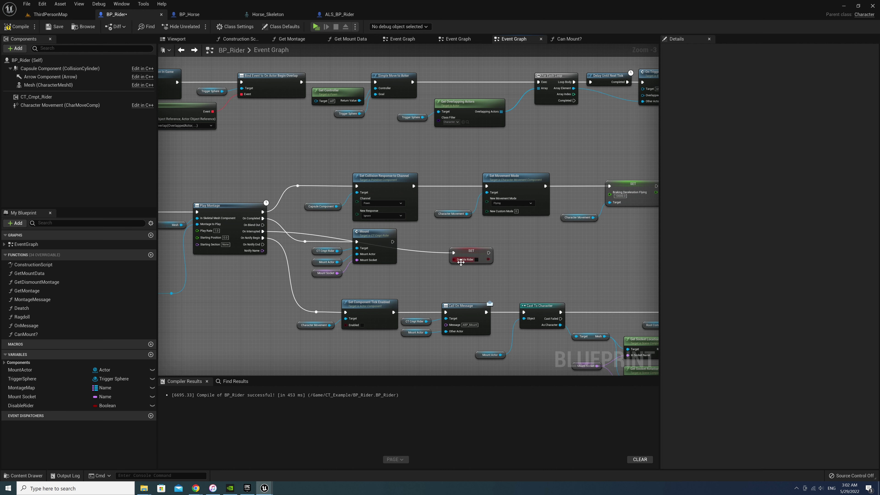
{"action": "double_click", "coordinate": [417, 250]}
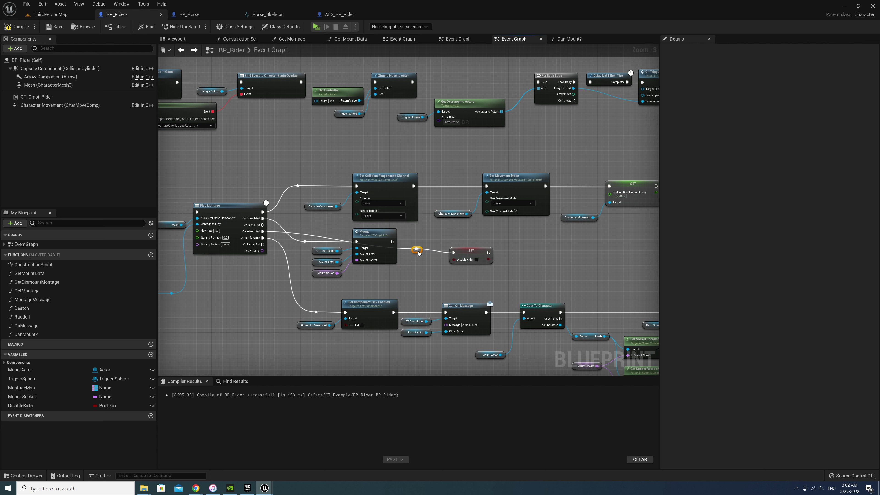
{"action": "left_click_drag", "start_coordinate": [414, 254], "coordinate": [410, 235]}
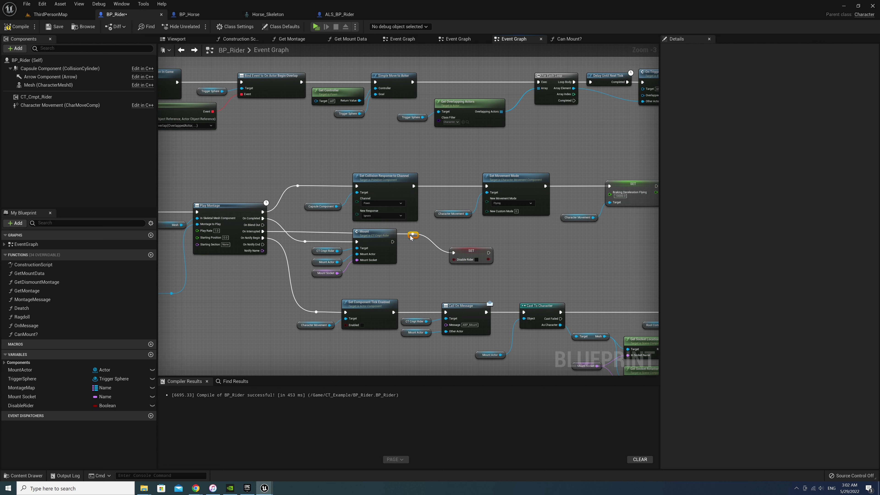
{"action": "left_click_drag", "start_coordinate": [469, 250], "coordinate": [491, 243]}
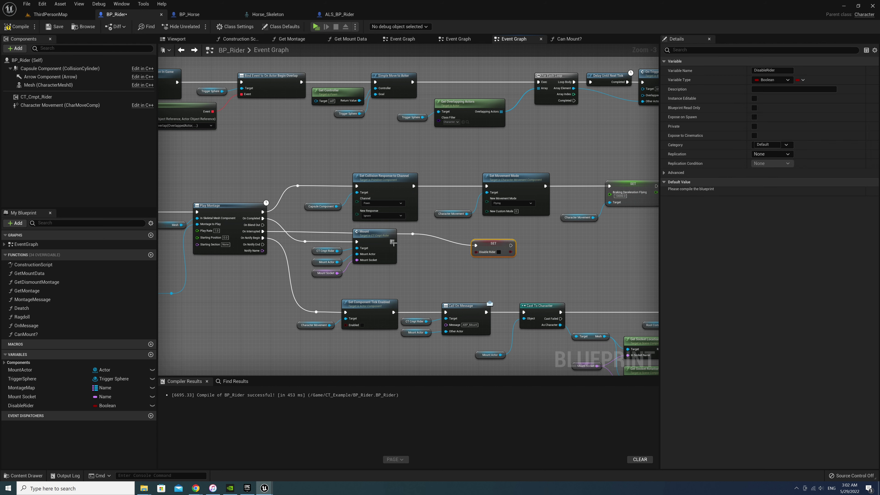
{"action": "mouse_move", "coordinate": [393, 241]}
{"action": "left_mouse_down"}
{"action": "mouse_move", "coordinate": [412, 234]}
{"action": "mouse_move", "coordinate": [432, 244]}
{"action": "left_mouse_up"}
Insert a Delay node with Duration 1 before the second DisableRider setter
{"action": "type", "text": "de"}
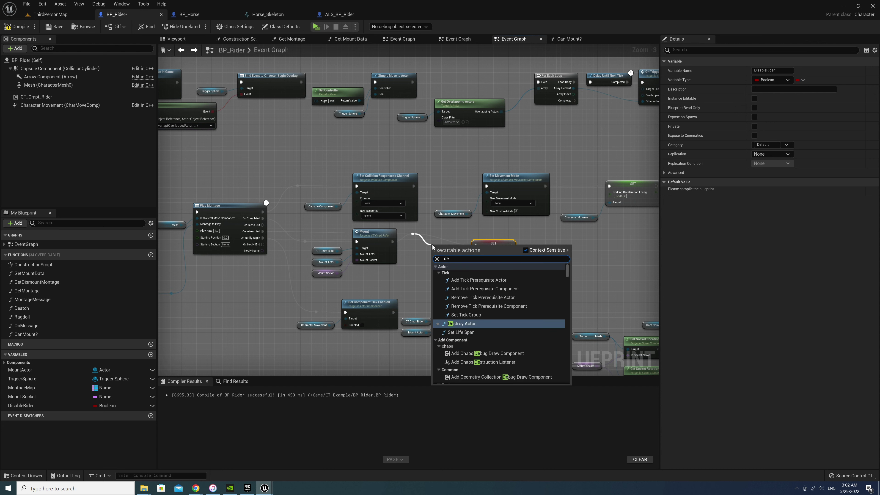
{"action": "type", "text": "lay"}
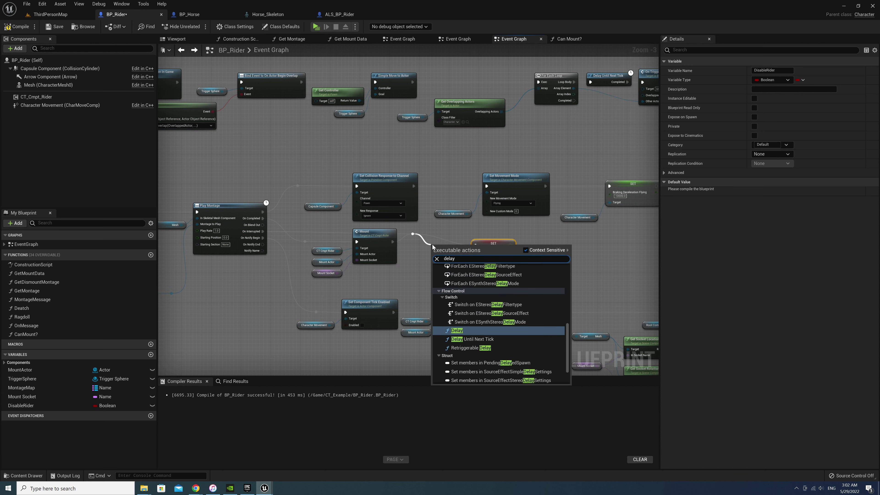
{"action": "key", "text": "Return"}
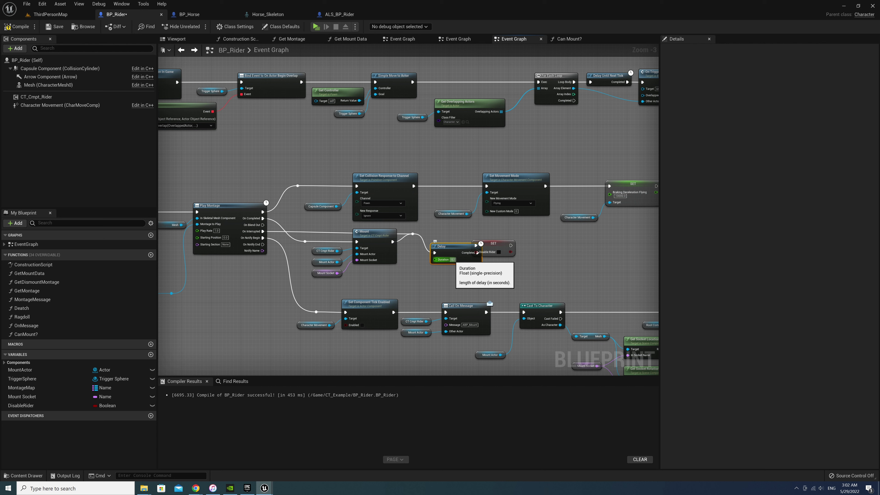
{"action": "left_click", "coordinate": [453, 260]}
{"action": "type", "text": "1"}
{"action": "mouse_move", "coordinate": [489, 246]}
{"action": "left_mouse_down"}
{"action": "mouse_move", "coordinate": [509, 246]}
{"action": "mouse_move", "coordinate": [453, 231]}
{"action": "left_mouse_up"}
{"action": "mouse_move", "coordinate": [513, 240]}
{"action": "left_mouse_down"}
{"action": "mouse_move", "coordinate": [506, 231]}
{"action": "mouse_move", "coordinate": [463, 246]}
{"action": "mouse_move", "coordinate": [471, 271]}
{"action": "left_mouse_up"}
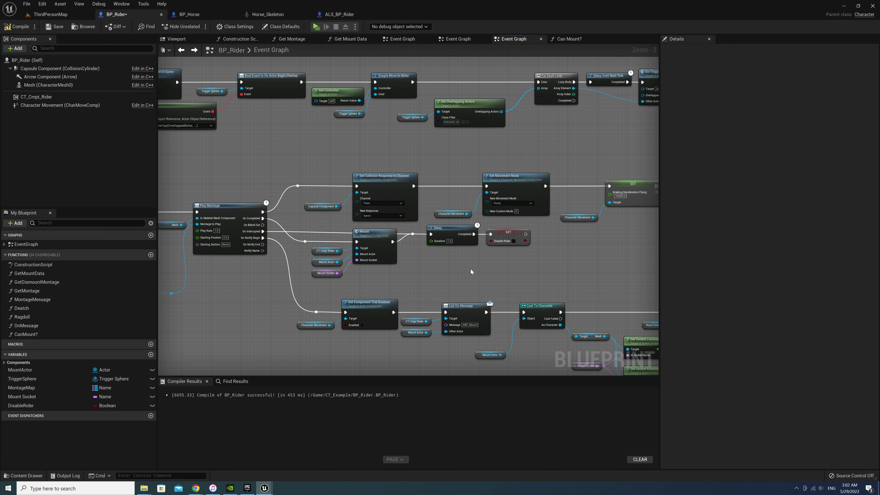
{"action": "right_click_drag", "start_coordinate": [458, 266], "coordinate": [530, 305]}
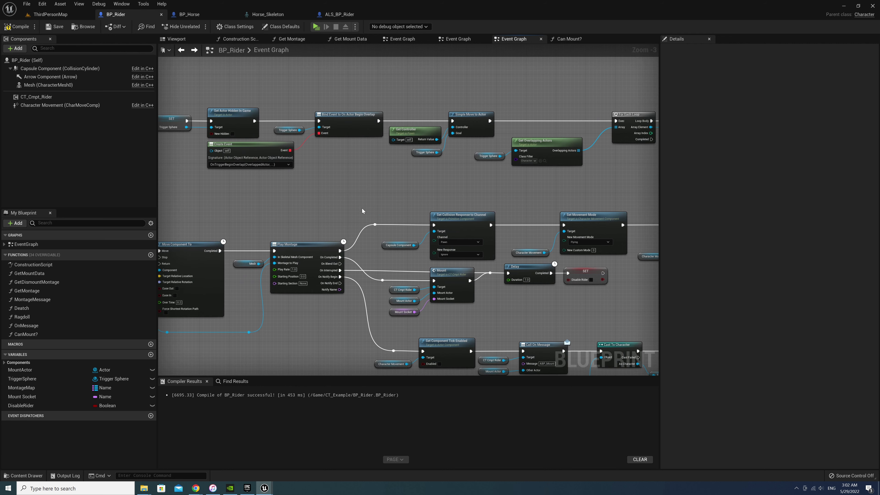
Open the Can Mount? function and place a DisableRider getter beside the AND condition
{"action": "right_click_drag", "start_coordinate": [374, 186], "coordinate": [514, 254]}
{"action": "right_click_drag", "start_coordinate": [208, 138], "coordinate": [329, 194]}
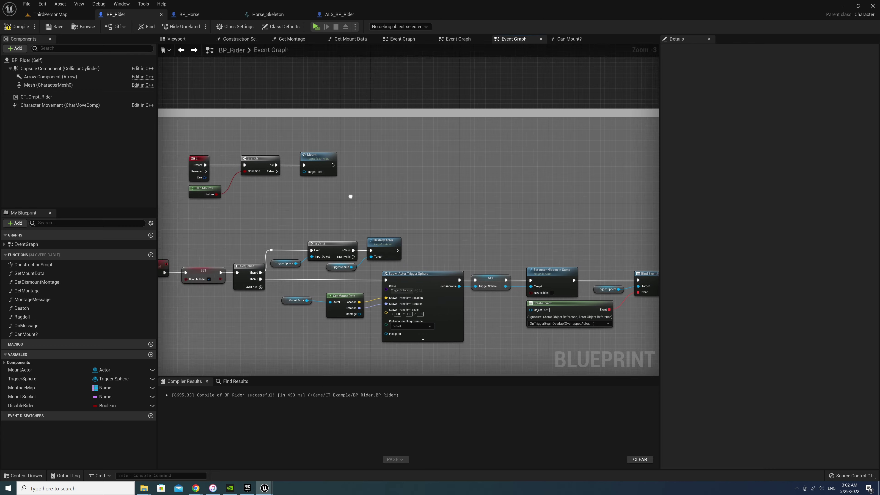
{"action": "right_click_drag", "start_coordinate": [194, 153], "coordinate": [297, 206]}
{"action": "double_click", "coordinate": [254, 206]}
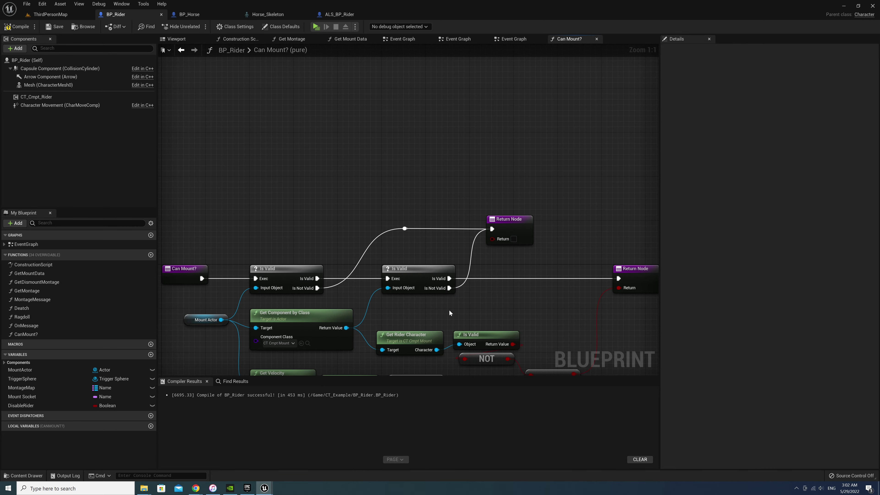
{"action": "right_click_drag", "start_coordinate": [449, 313], "coordinate": [470, 170]}
{"action": "mouse_move", "coordinate": [20, 405]}
{"action": "left_mouse_down"}
{"action": "mouse_move", "coordinate": [345, 276]}
{"action": "mouse_move", "coordinate": [398, 281]}
{"action": "left_mouse_up"}
{"action": "left_click", "coordinate": [360, 281]}
Negate DisableRider with a NOT node and wire it into a new third AND input
{"action": "type", "text": "no"}
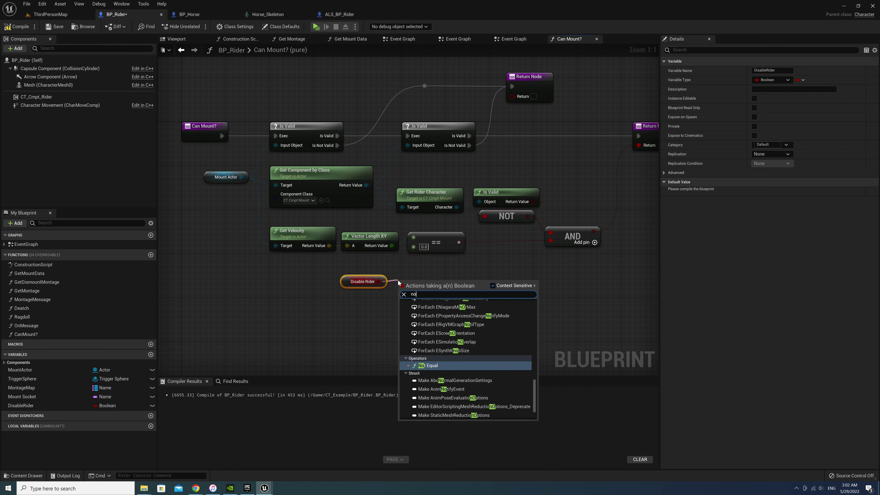
{"action": "type", "text": "t b"}
{"action": "key", "text": "Return"}
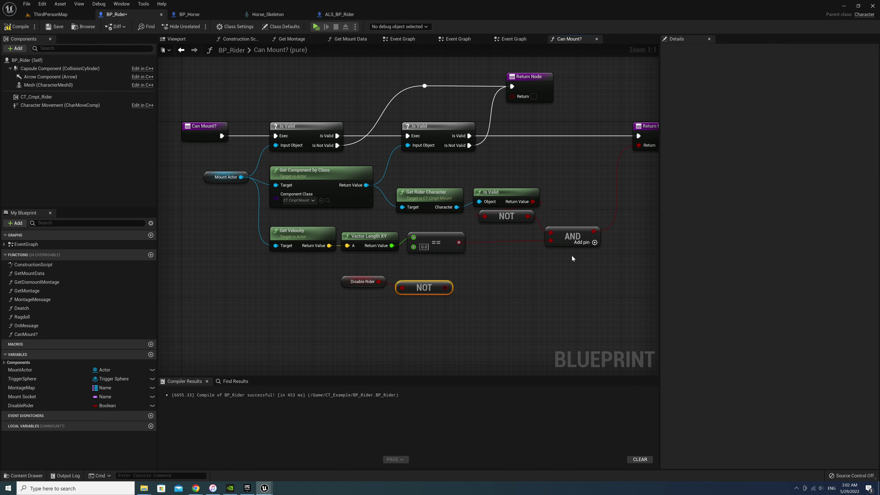
{"action": "left_click", "coordinate": [594, 242]}
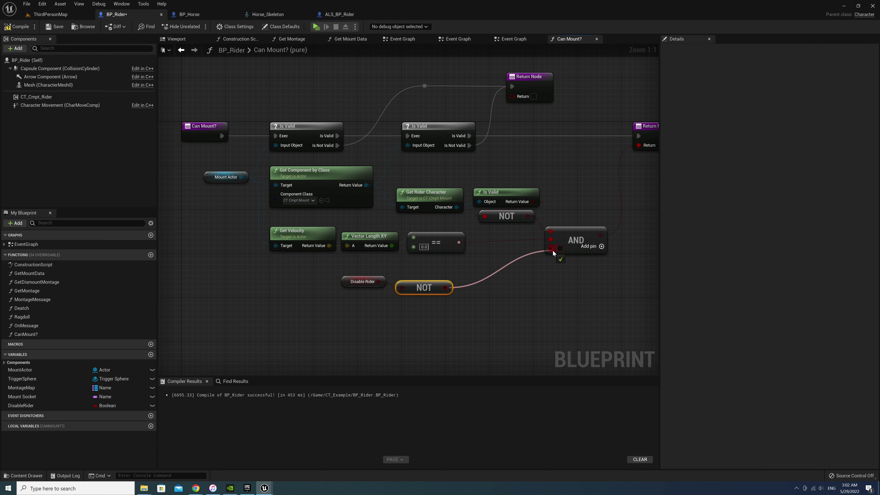
{"action": "left_click_drag", "start_coordinate": [446, 288], "coordinate": [550, 247]}
{"action": "left_click_drag", "start_coordinate": [416, 287], "coordinate": [498, 271]}
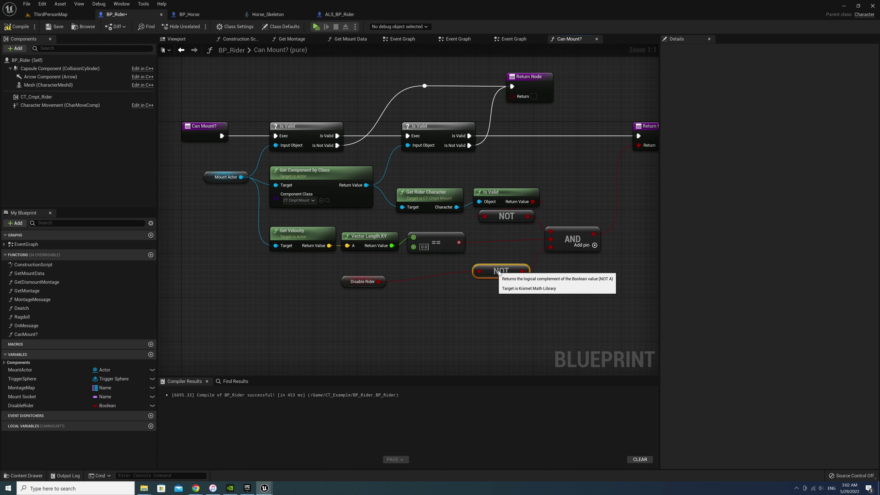
{"action": "left_click_drag", "start_coordinate": [350, 284], "coordinate": [426, 274]}
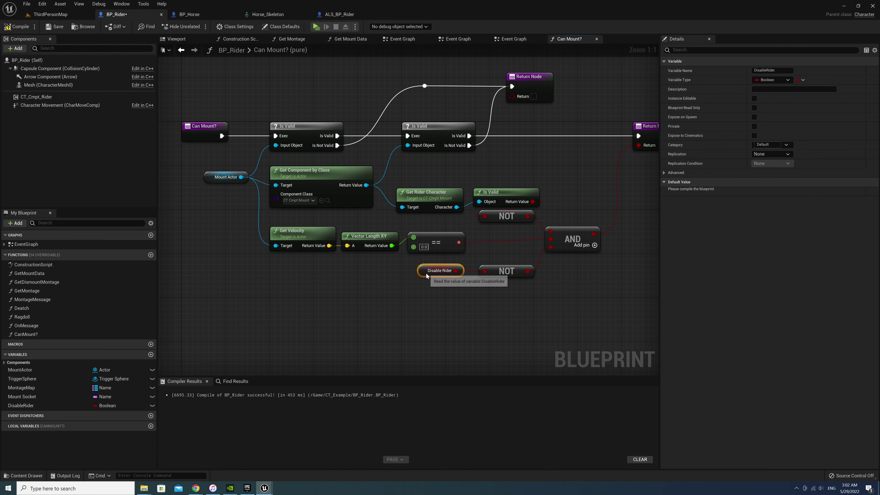
{"action": "left_click", "coordinate": [468, 281]}
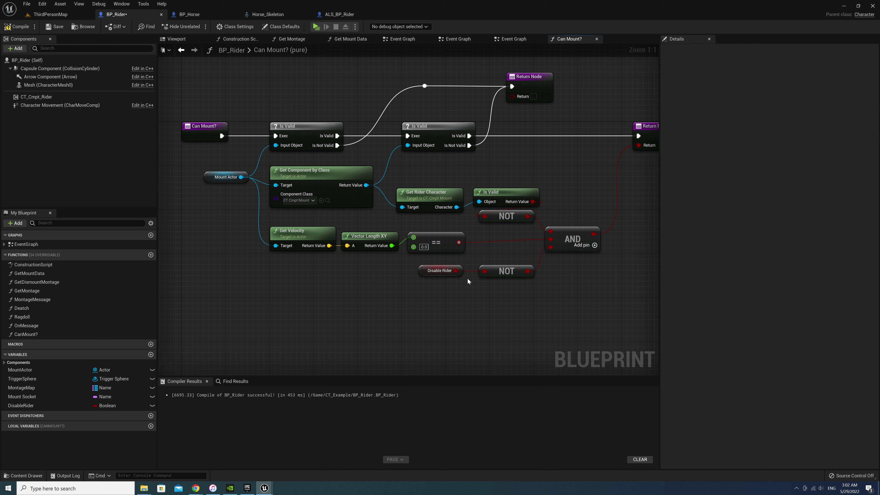
Back in the Event Graph, set Get Overlapping Actors' Class Filter to BP_Rider
{"action": "left_click", "coordinate": [181, 49]}
{"action": "scroll", "coordinate": [393, 221], "scroll_direction": "up", "scroll_amount": 5}
{"action": "right_click_drag", "start_coordinate": [393, 220], "coordinate": [331, 202]}
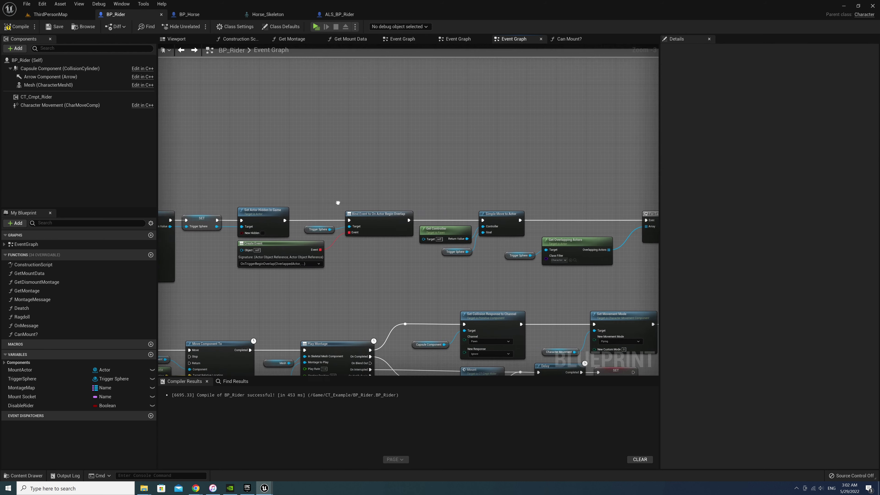
{"action": "scroll", "coordinate": [553, 214], "scroll_direction": "up", "scroll_amount": 3}
{"action": "right_click_drag", "start_coordinate": [553, 214], "coordinate": [416, 226]}
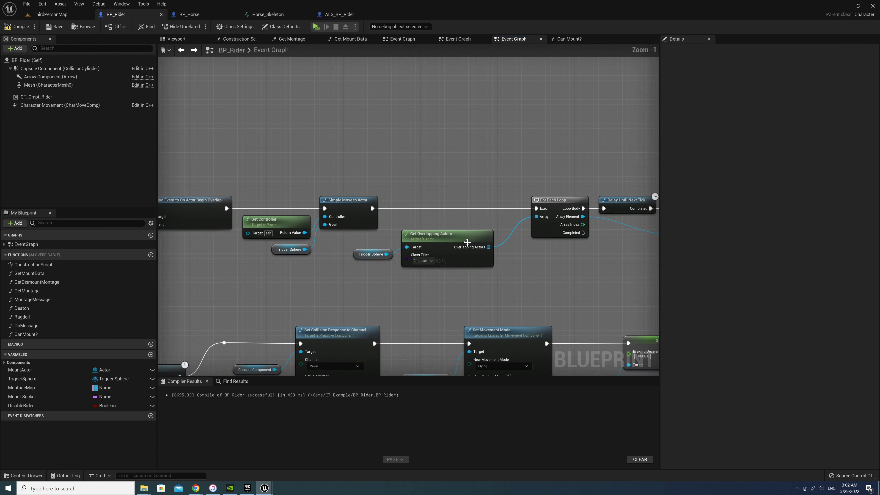
{"action": "left_click", "coordinate": [421, 265]}
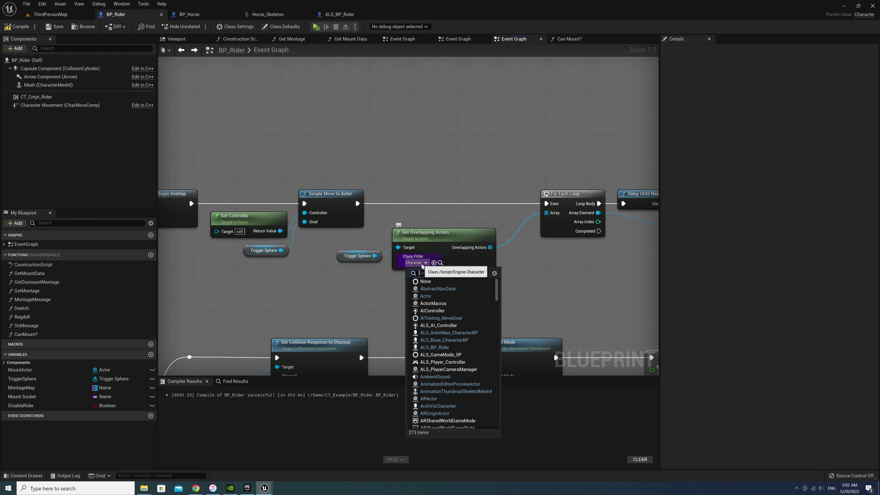
{"action": "type", "text": "rider"}
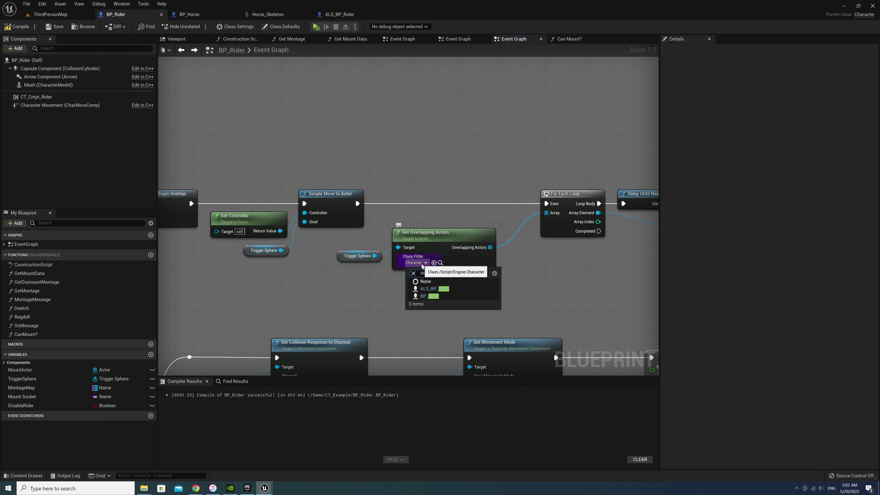
{"action": "left_click", "coordinate": [429, 296]}
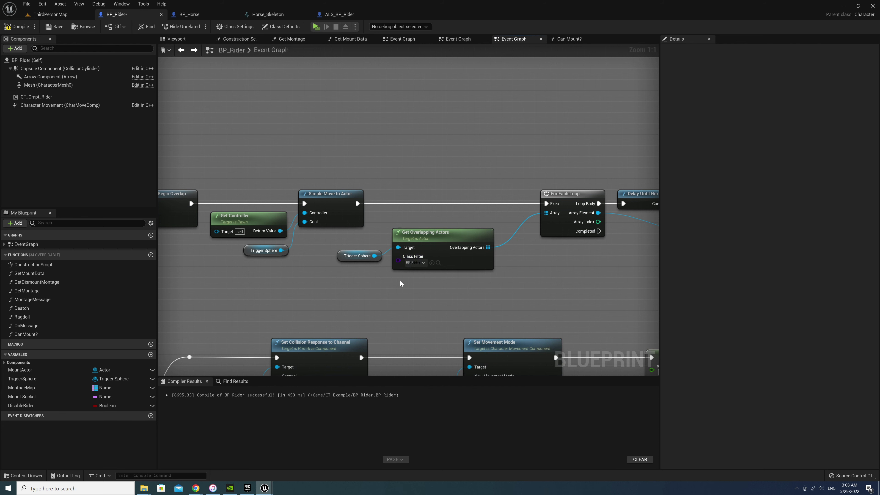
Place a DisableRider setter and a DisableRider getter in the Dismount section
{"action": "scroll", "coordinate": [423, 208], "scroll_direction": "down", "scroll_amount": 3}
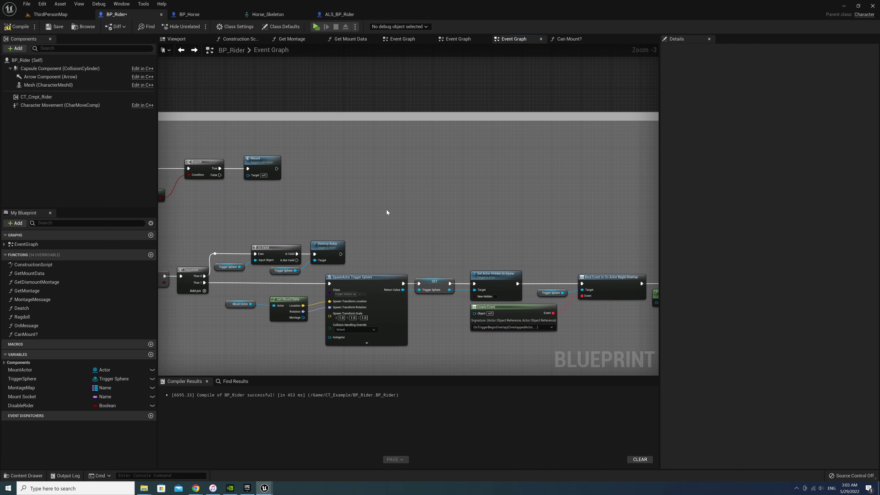
{"action": "right_click_drag", "start_coordinate": [410, 220], "coordinate": [397, 194]}
{"action": "right_click_drag", "start_coordinate": [357, 135], "coordinate": [345, 222]}
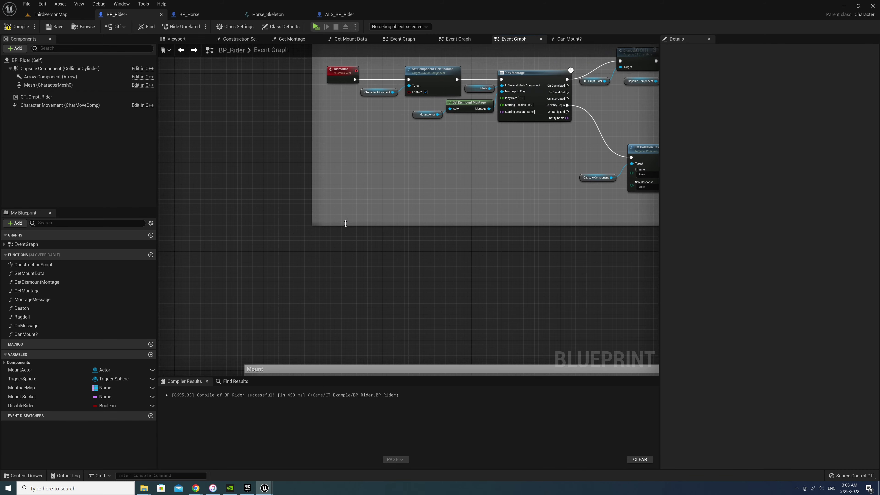
{"action": "right_click_drag", "start_coordinate": [375, 193], "coordinate": [315, 221]}
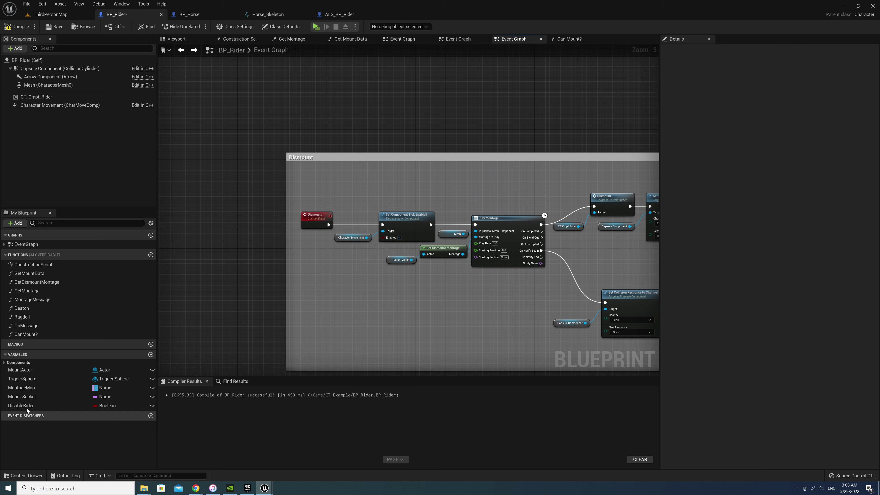
{"action": "left_click_drag", "start_coordinate": [21, 405], "coordinate": [370, 312], "text": "ctrl"}
{"action": "left_click_drag", "start_coordinate": [328, 252], "coordinate": [328, 252]}
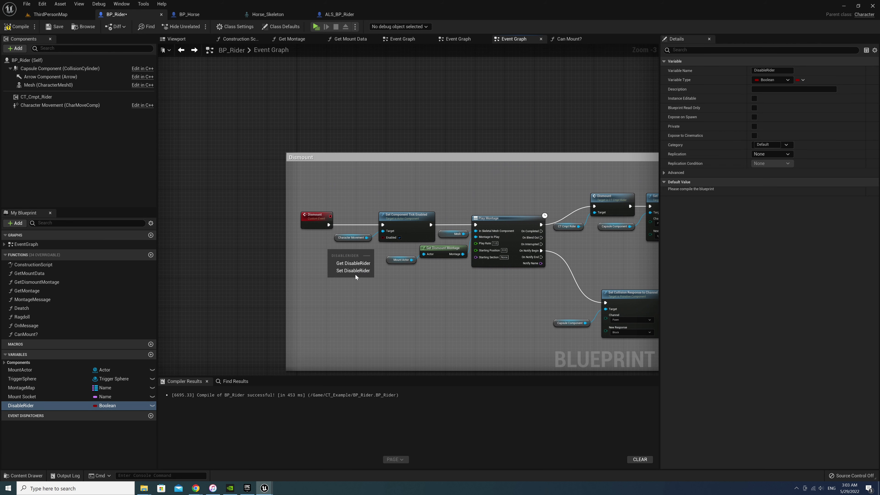
{"action": "left_click", "coordinate": [347, 268]}
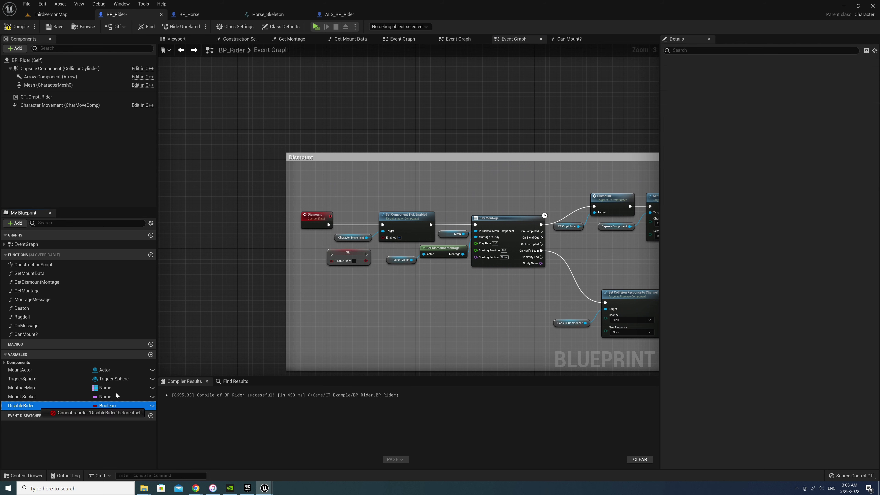
{"action": "left_click_drag", "start_coordinate": [21, 405], "coordinate": [334, 292]}
{"action": "left_click", "coordinate": [348, 302]}
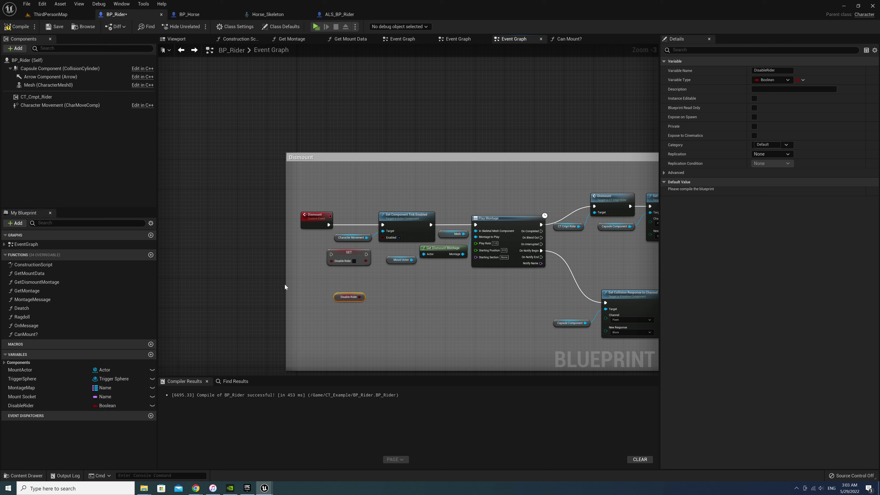
Gate Dismount with a Branch on NOT DisableRider whose True path runs the setter
{"action": "left_click_drag", "start_coordinate": [279, 284], "coordinate": [219, 284]}
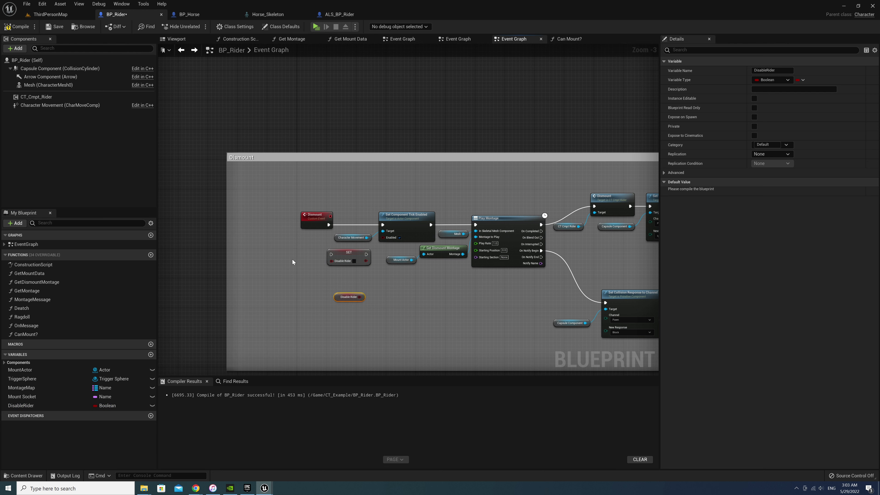
{"action": "left_click_drag", "start_coordinate": [316, 221], "coordinate": [252, 221]}
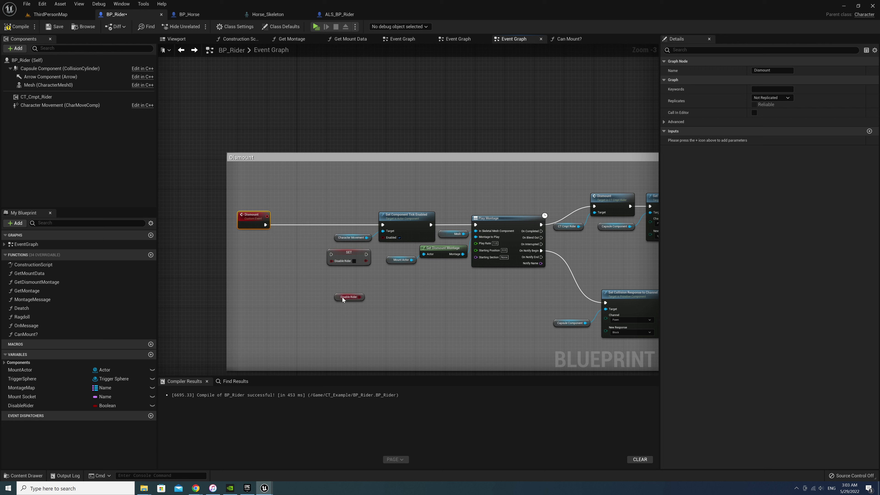
{"action": "mouse_move", "coordinate": [340, 300]}
{"action": "left_mouse_down"}
{"action": "mouse_move", "coordinate": [243, 271]}
{"action": "mouse_move", "coordinate": [282, 281]}
{"action": "left_mouse_up"}
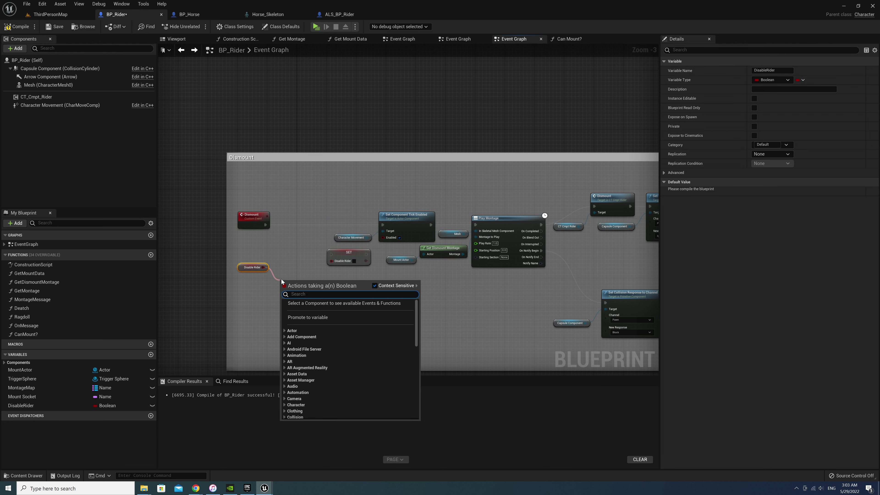
{"action": "type", "text": "not bo"}
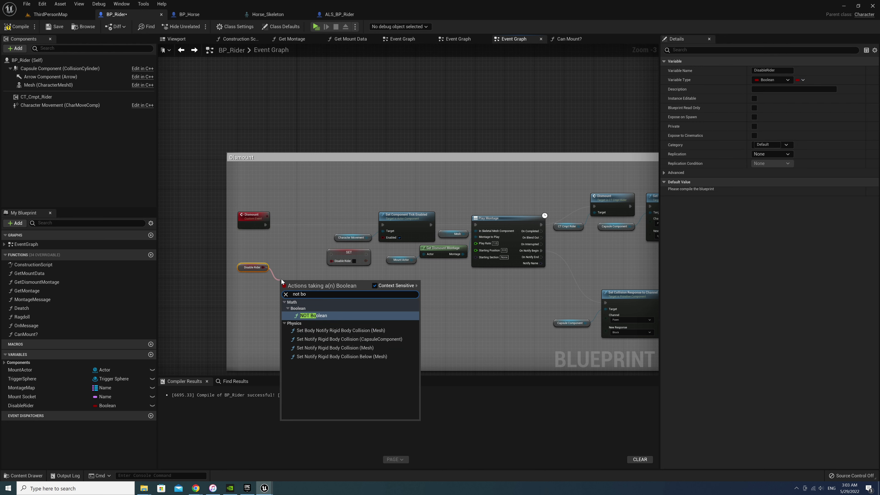
{"action": "key", "text": "Return"}
{"action": "mouse_move", "coordinate": [312, 283]}
{"action": "left_mouse_down"}
{"action": "mouse_move", "coordinate": [337, 281]}
{"action": "mouse_move", "coordinate": [297, 221]}
{"action": "mouse_move", "coordinate": [286, 224]}
{"action": "left_mouse_up"}
{"action": "type", "text": "bra"}
{"action": "key", "text": "Return"}
{"action": "mouse_move", "coordinate": [348, 253]}
{"action": "left_mouse_down"}
{"action": "mouse_move", "coordinate": [348, 222]}
{"action": "mouse_move", "coordinate": [329, 227]}
{"action": "left_mouse_up"}
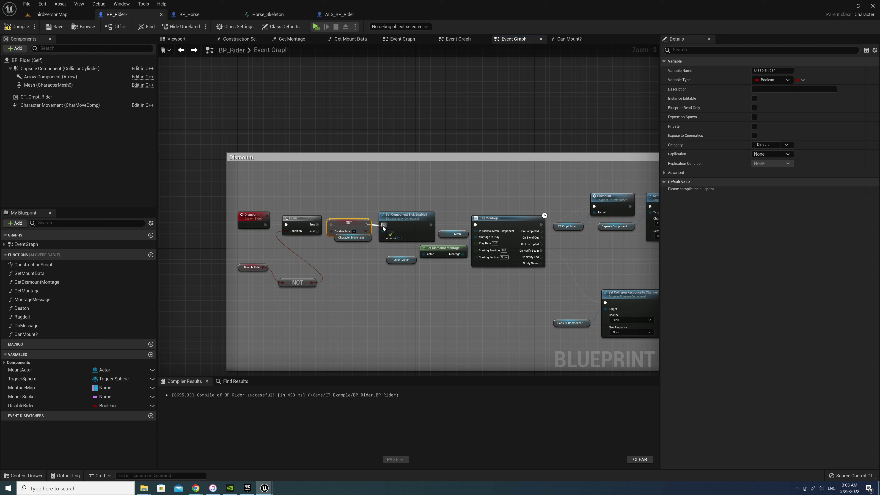
{"action": "left_click_drag", "start_coordinate": [352, 241], "coordinate": [353, 248]}
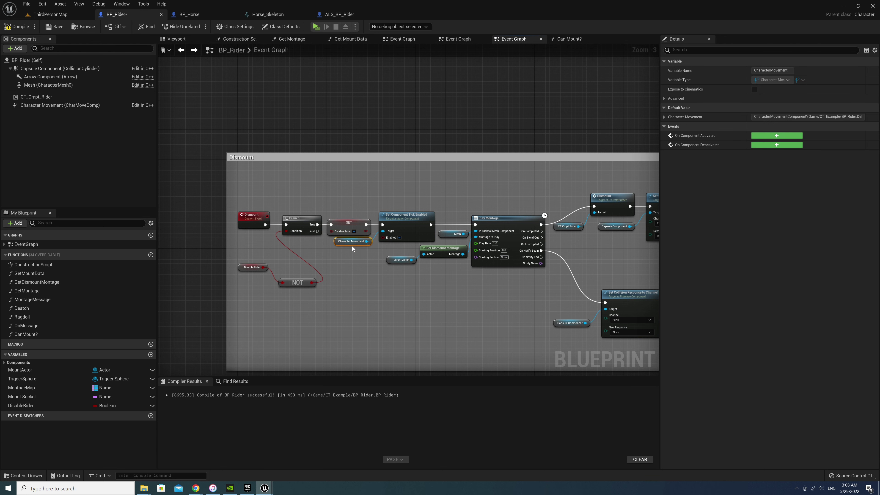
{"action": "mouse_move", "coordinate": [297, 282]}
{"action": "left_mouse_down"}
{"action": "mouse_move", "coordinate": [256, 245]}
{"action": "mouse_move", "coordinate": [252, 266]}
{"action": "left_mouse_up"}
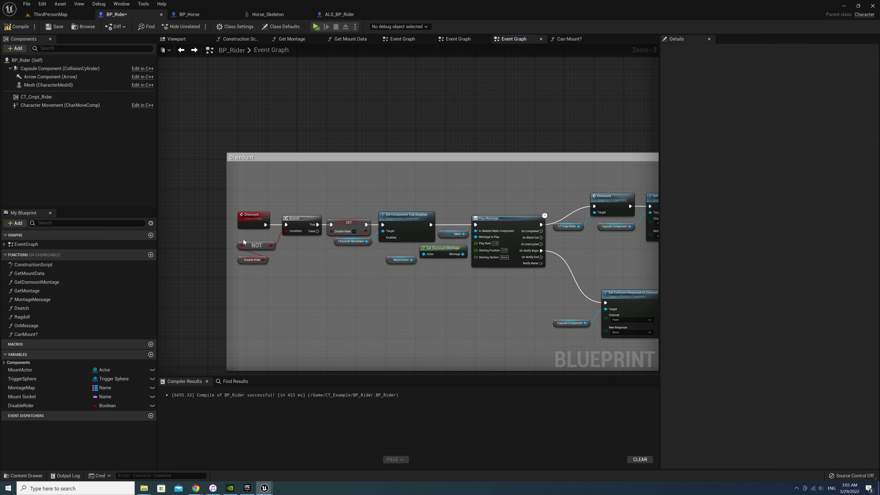
Paste a Delay and DisableRider setter fed by Play Montage's On Completed and On Interrupted
{"action": "left_click", "coordinate": [279, 273]}
{"action": "right_click_drag", "start_coordinate": [280, 271], "coordinate": [195, 271]}
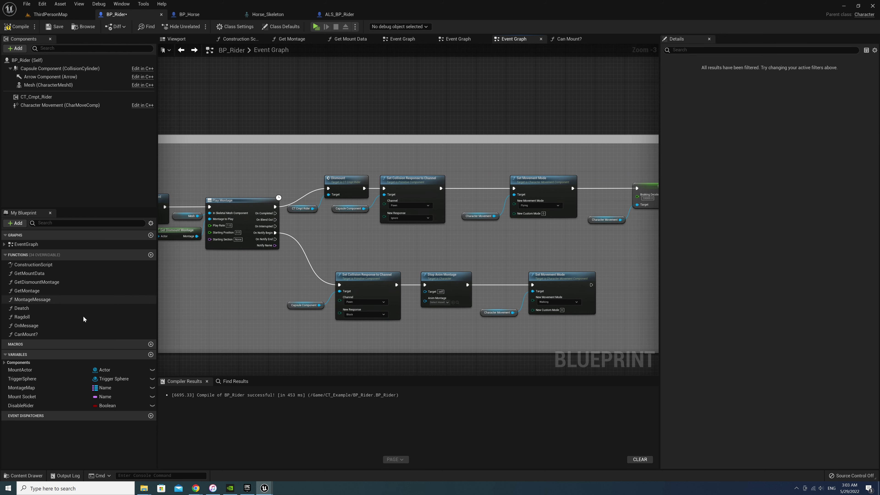
{"action": "mouse_move", "coordinate": [388, 316]}
{"action": "right_mouse_down"}
{"action": "mouse_move", "coordinate": [385, 139]}
{"action": "mouse_move", "coordinate": [585, 353]}
{"action": "mouse_move", "coordinate": [501, 315]}
{"action": "right_mouse_up"}
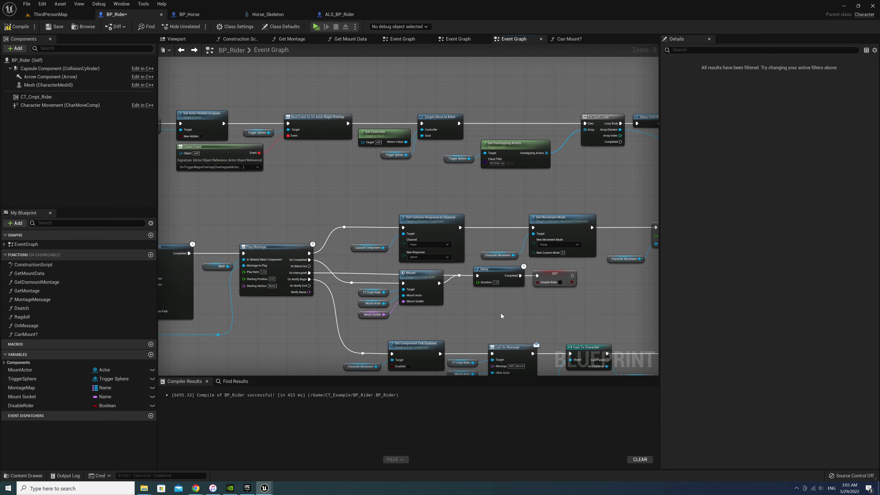
{"action": "right_click_drag", "start_coordinate": [466, 231], "coordinate": [383, 212]}
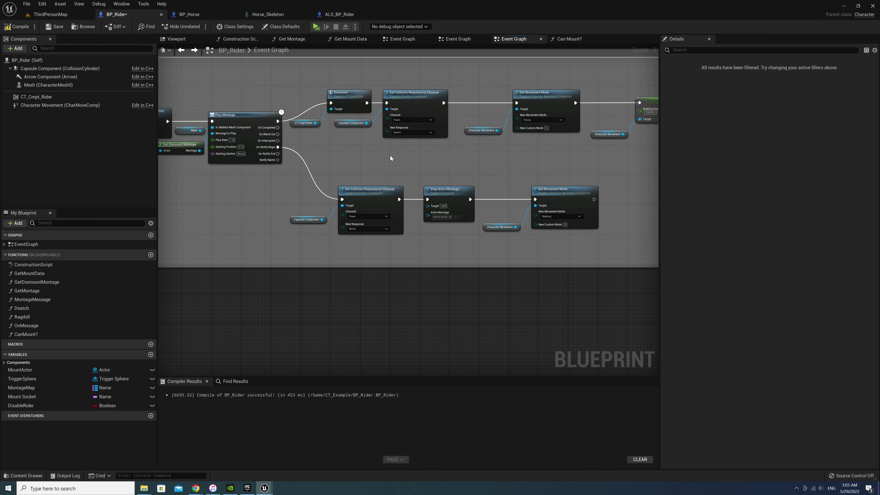
{"action": "mouse_move", "coordinate": [386, 155]}
{"action": "right_mouse_down"}
{"action": "mouse_move", "coordinate": [636, 229]}
{"action": "mouse_move", "coordinate": [421, 233]}
{"action": "right_mouse_up"}
{"action": "key", "text": "ctrl+v"}
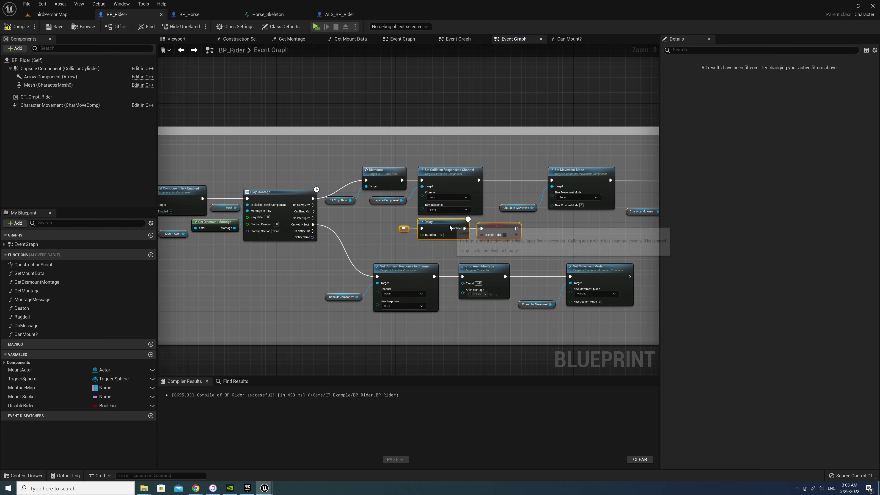
{"action": "mouse_move", "coordinate": [313, 205]}
{"action": "left_mouse_down"}
{"action": "mouse_move", "coordinate": [414, 241]}
{"action": "mouse_move", "coordinate": [401, 235]}
{"action": "left_mouse_up"}
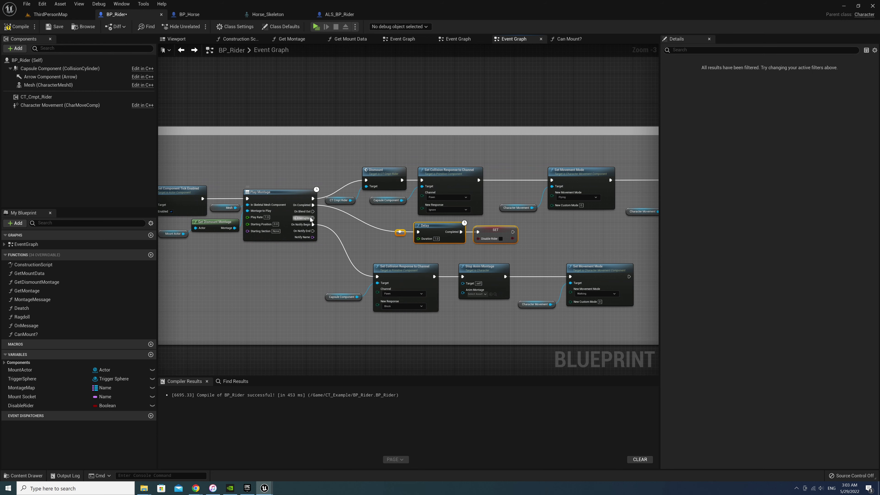
{"action": "mouse_move", "coordinate": [314, 218]}
{"action": "left_mouse_down"}
{"action": "mouse_move", "coordinate": [370, 236]}
{"action": "mouse_move", "coordinate": [400, 234]}
{"action": "left_mouse_up"}
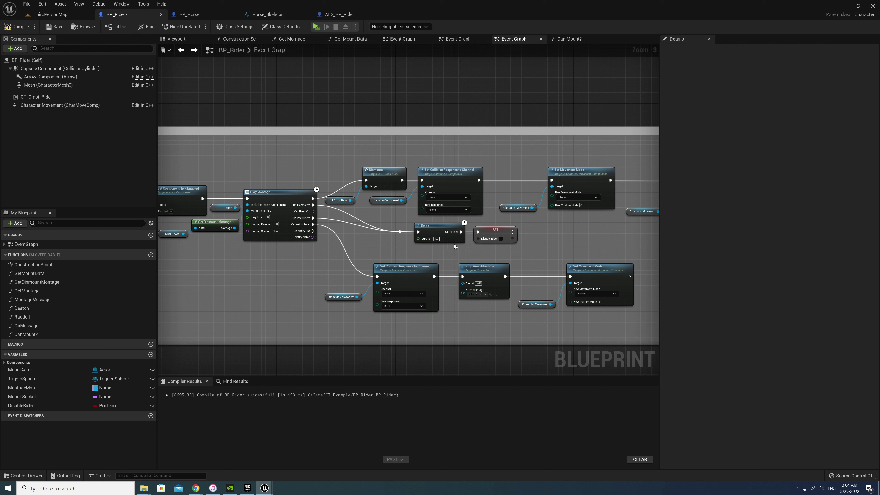
Tidy the Delay and setter nodes, compile BP_Rider, and launch a play-test
{"action": "left_click_drag", "start_coordinate": [416, 239], "coordinate": [405, 239]}
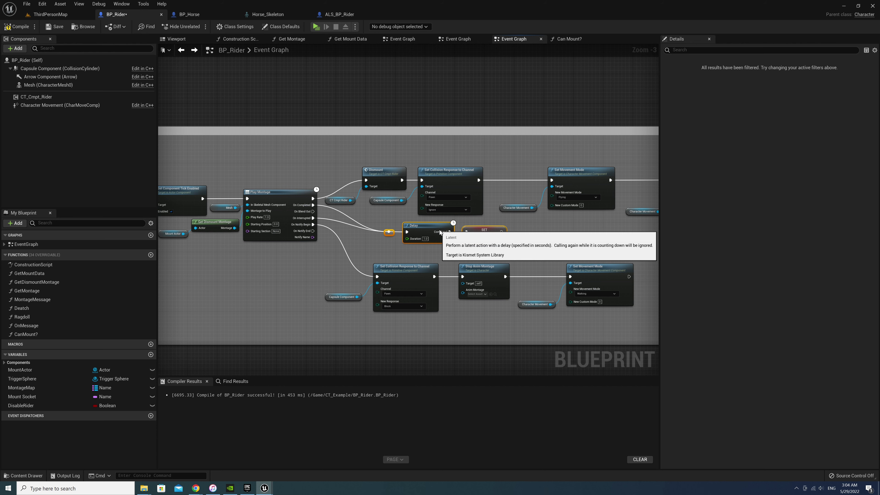
{"action": "left_click", "coordinate": [398, 241]}
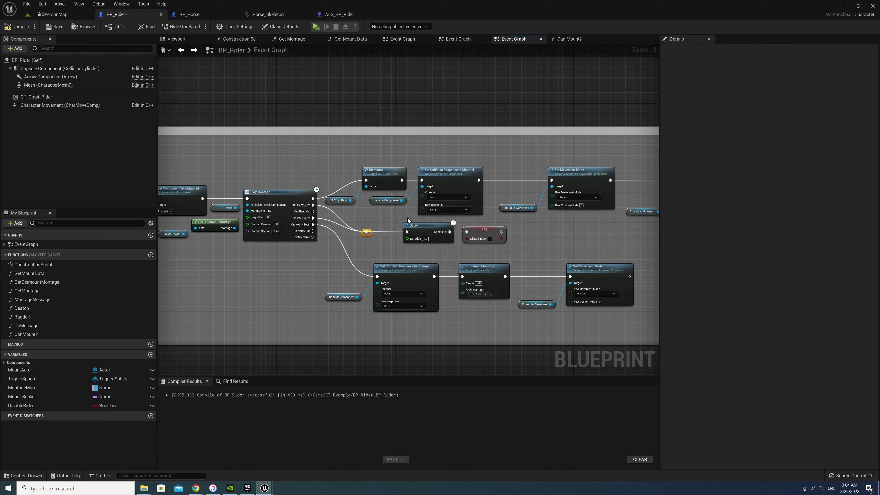
{"action": "left_click_drag", "start_coordinate": [468, 241], "coordinate": [442, 242]}
{"action": "left_click", "coordinate": [506, 235]}
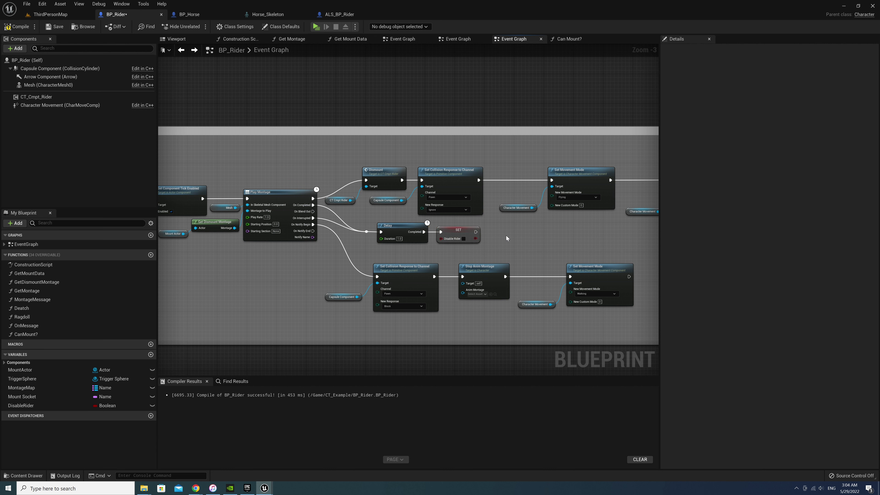
{"action": "left_click", "coordinate": [21, 26]}
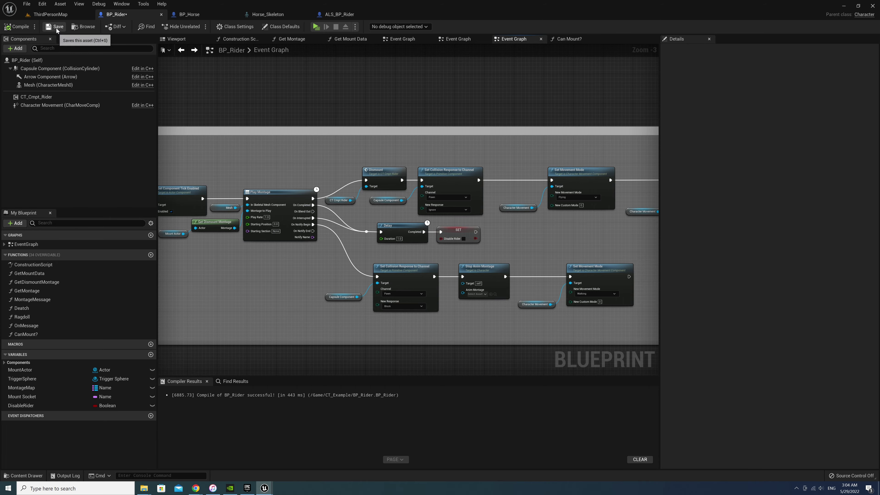
{"action": "left_click", "coordinate": [316, 26]}
Run to the horse, mount, dismount and remount with E, then stop with Esc
{"action": "key", "text": "w"}
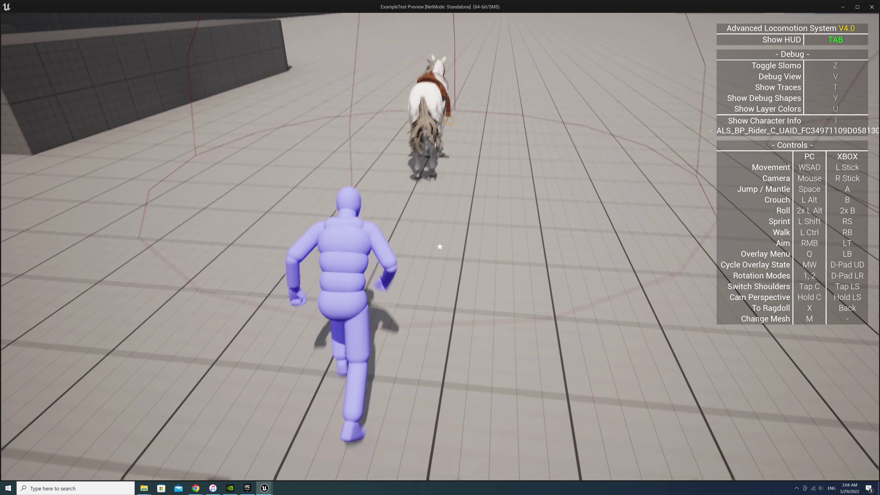
{"action": "key", "text": "e"}
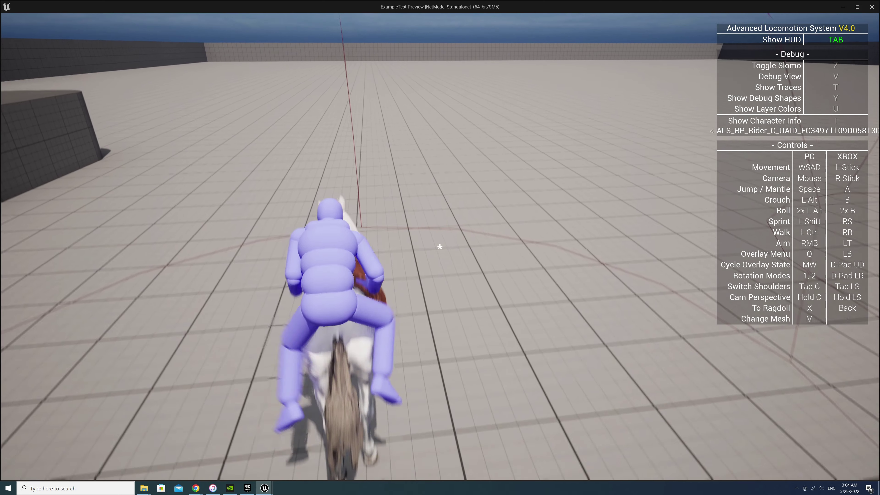
{"action": "key", "text": "e"}
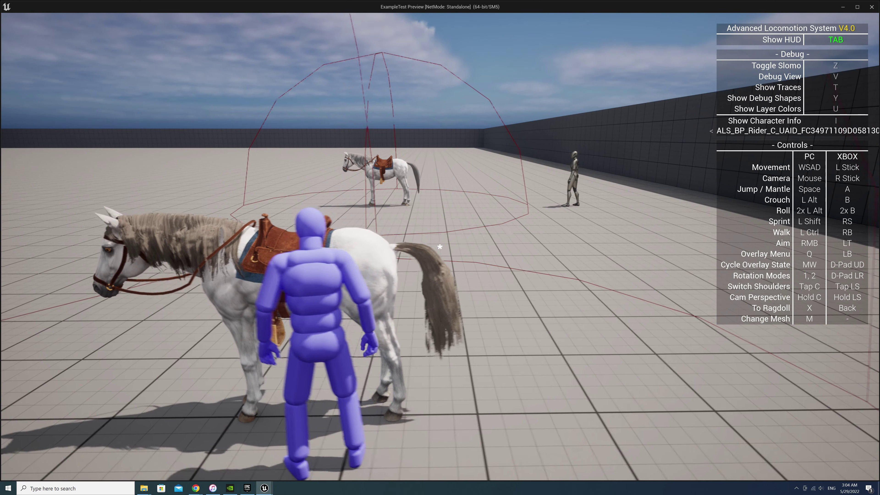
{"action": "key", "text": "e"}
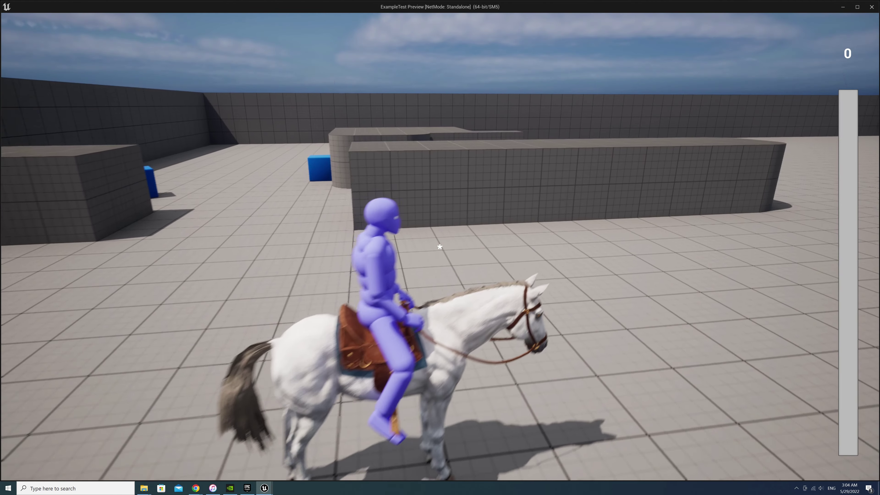
{"action": "key", "text": "Escape"}
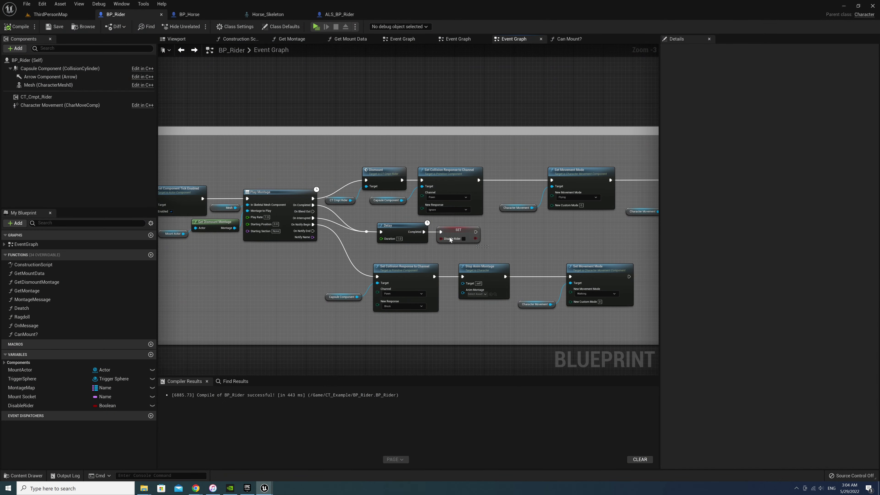
{"action": "left_click", "coordinate": [450, 239]}
{"action": "right_click_drag", "start_coordinate": [234, 278], "coordinate": [396, 274]}
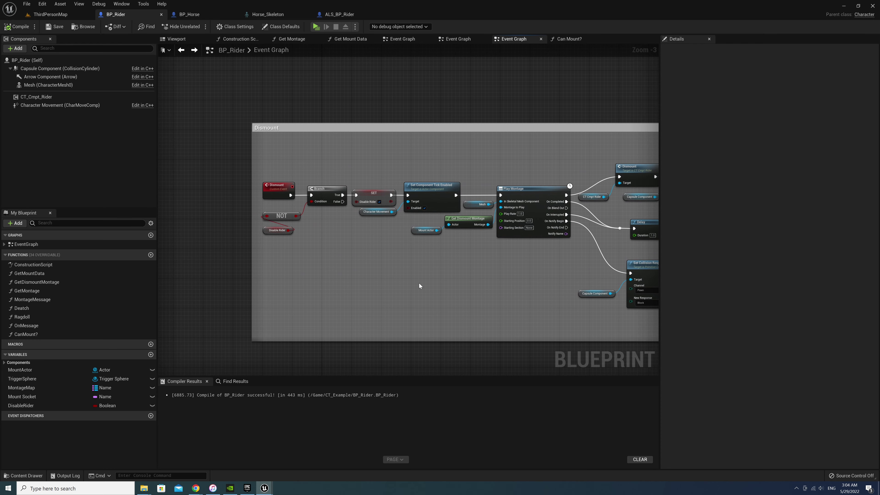
{"action": "left_click", "coordinate": [317, 27]}
{"action": "key", "text": "Escape"}
Browse AdvancedLocomotionV4 > MannequinSkeleton > AnimationExamples > Rider and open Rider_Attack_Back_Leg_v2
{"action": "left_click", "coordinate": [66, 16]}
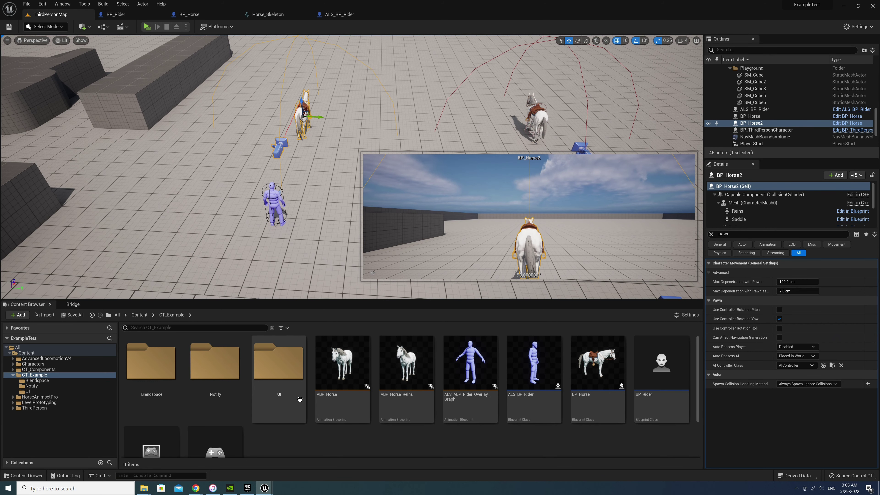
{"action": "double_click", "coordinate": [47, 360]}
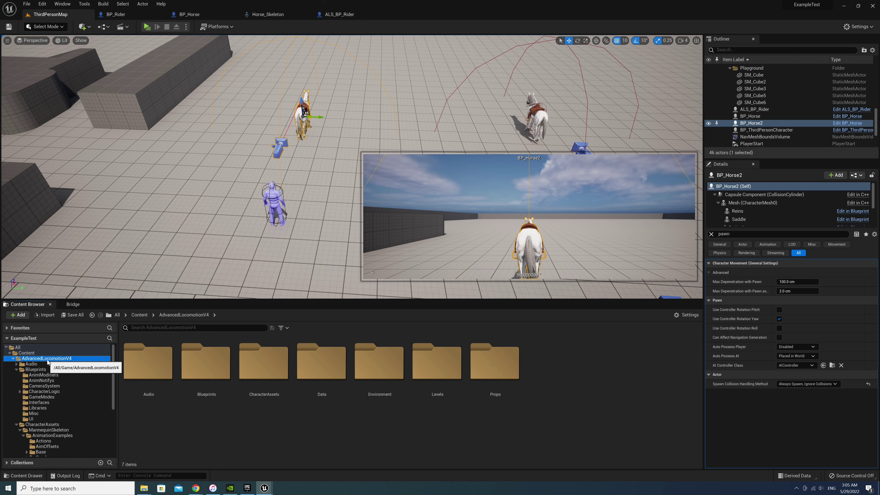
{"action": "double_click", "coordinate": [43, 391]}
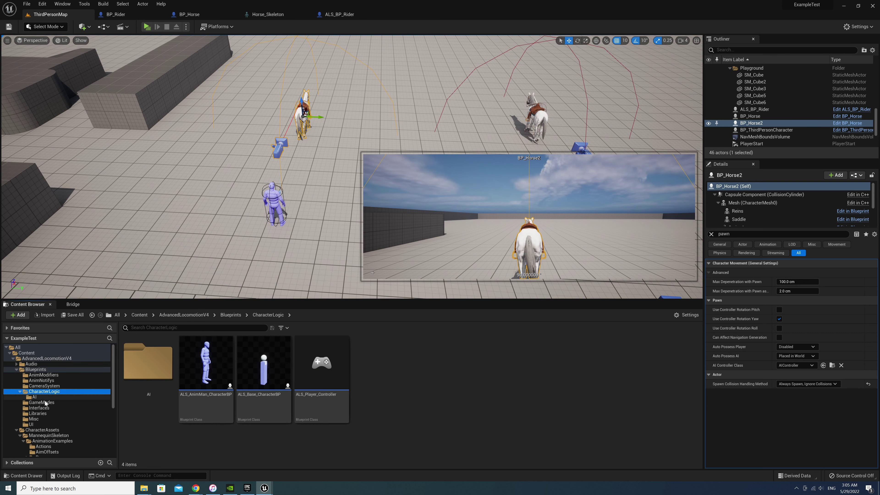
{"action": "key", "text": "Left"}
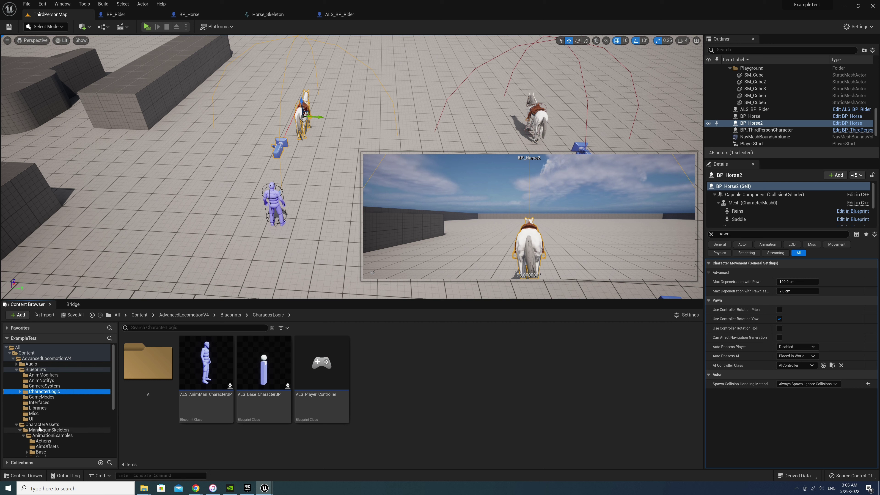
{"action": "left_click", "coordinate": [40, 429]}
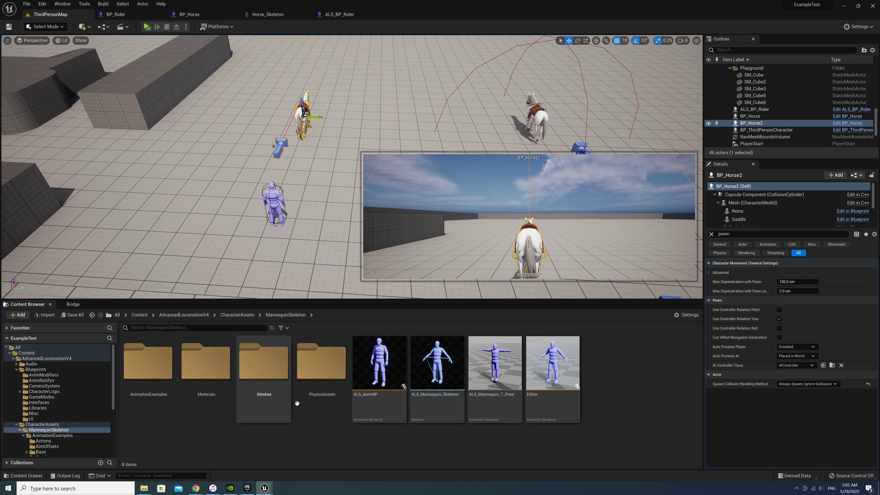
{"action": "double_click", "coordinate": [145, 367]}
{"action": "left_click", "coordinate": [392, 375]}
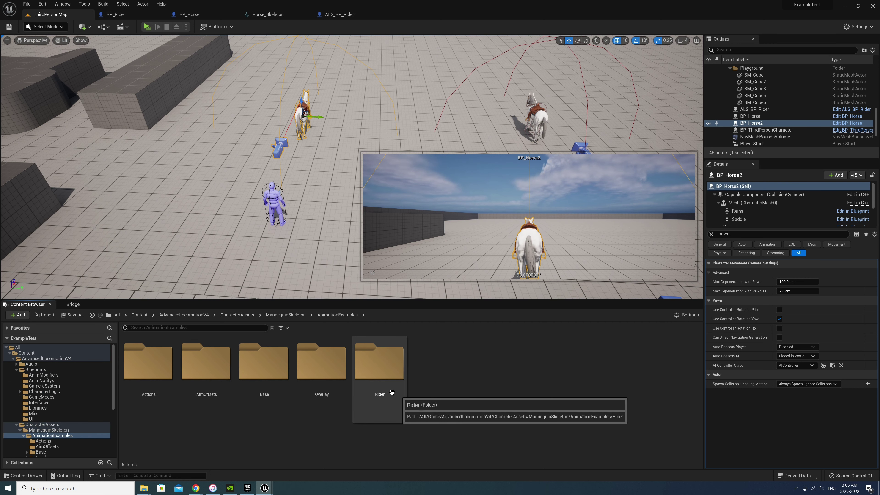
{"action": "double_click", "coordinate": [392, 375]}
{"action": "type", "text": "a"}
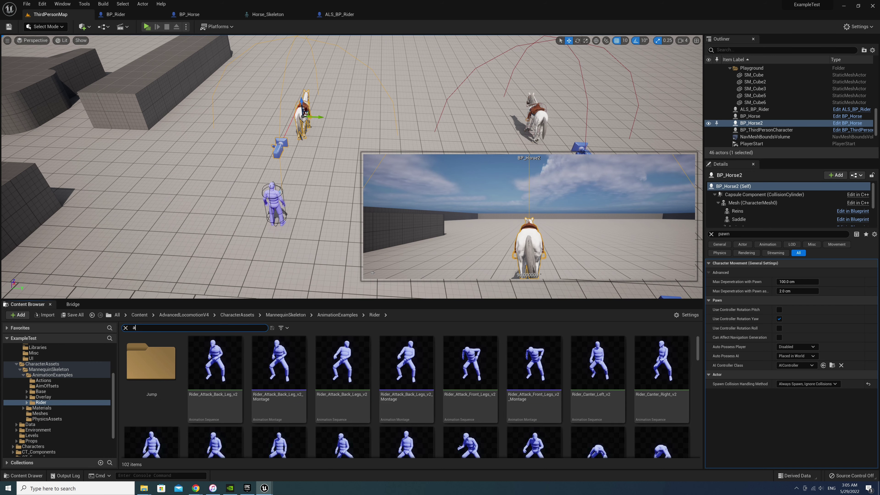
{"action": "type", "text": "tt"}
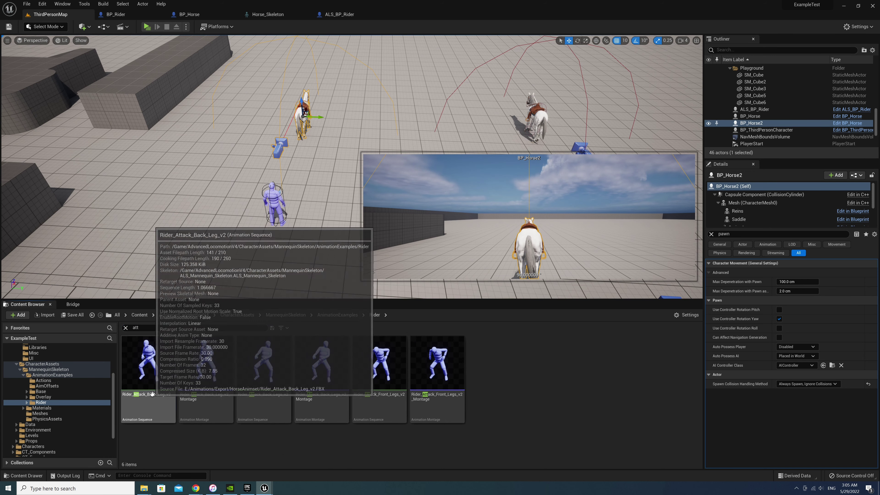
{"action": "double_click", "coordinate": [152, 394]}
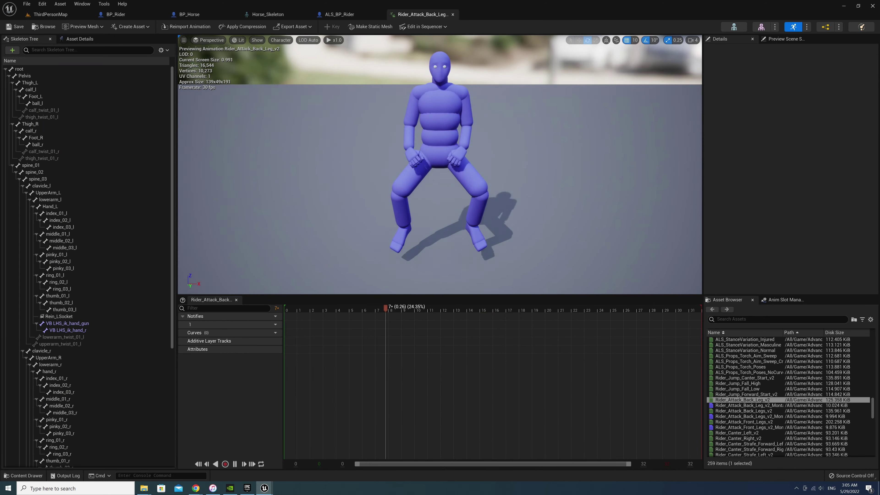
Check the asset details, select the Pelvis bone, and launch a standalone game preview
{"action": "left_click", "coordinate": [76, 40]}
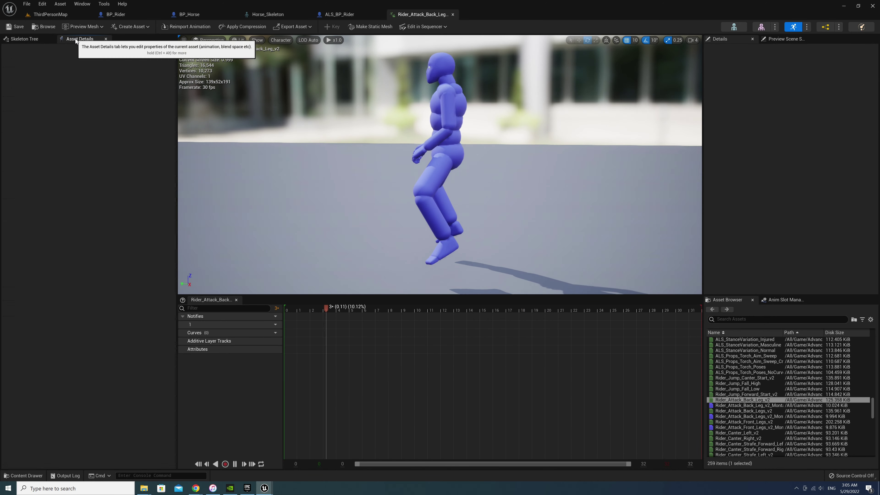
{"action": "left_click", "coordinate": [24, 39]}
{"action": "left_click", "coordinate": [35, 76]}
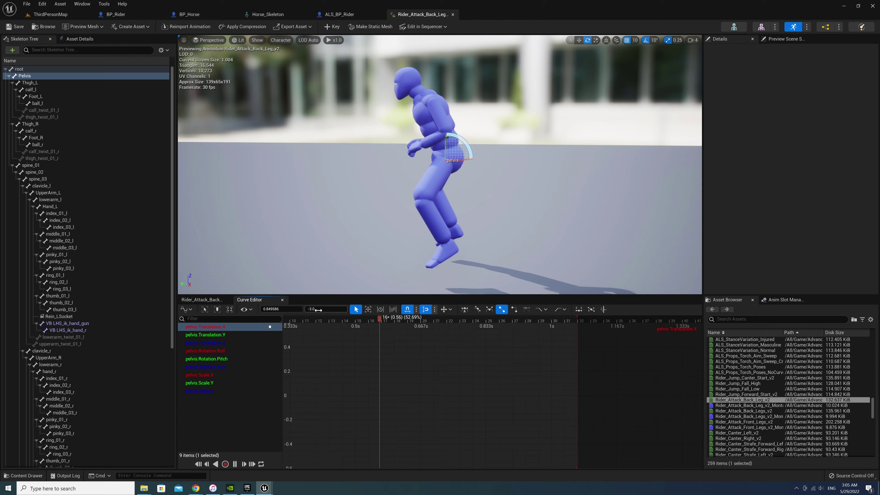
{"action": "key", "text": "alt+p"}
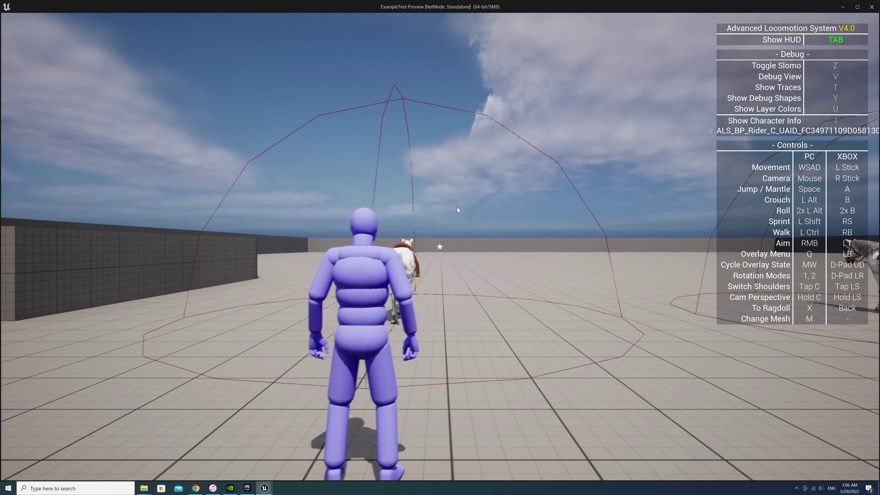
Walk the rider to the horse, mount with E, hide the HUD with Tab, then exit
{"action": "key", "text": "w"}
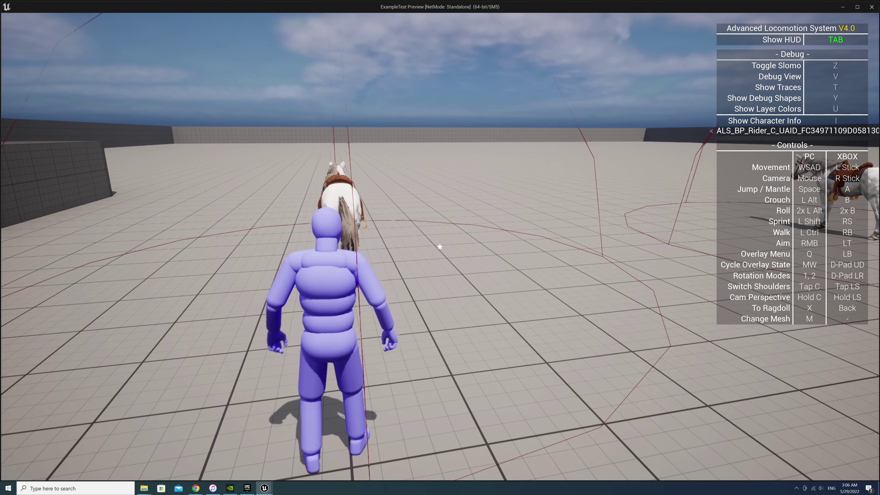
{"action": "key", "text": "w"}
{"action": "key", "text": "e"}
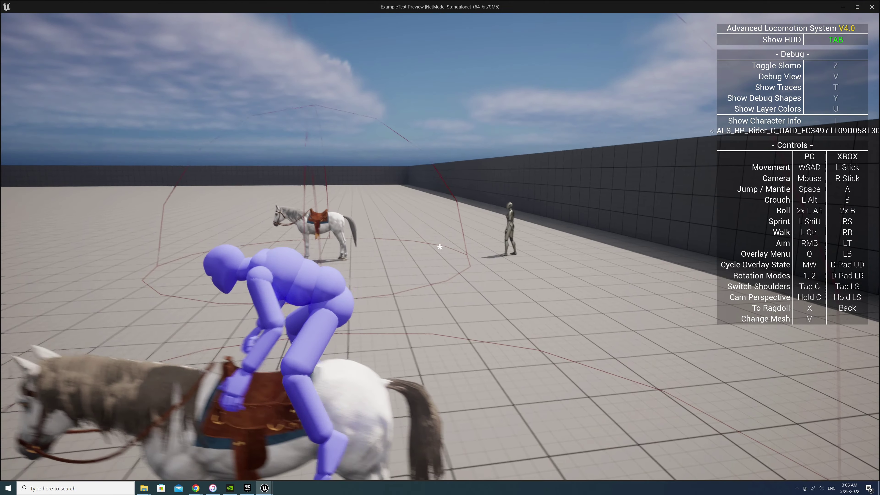
{"action": "key", "text": "Tab"}
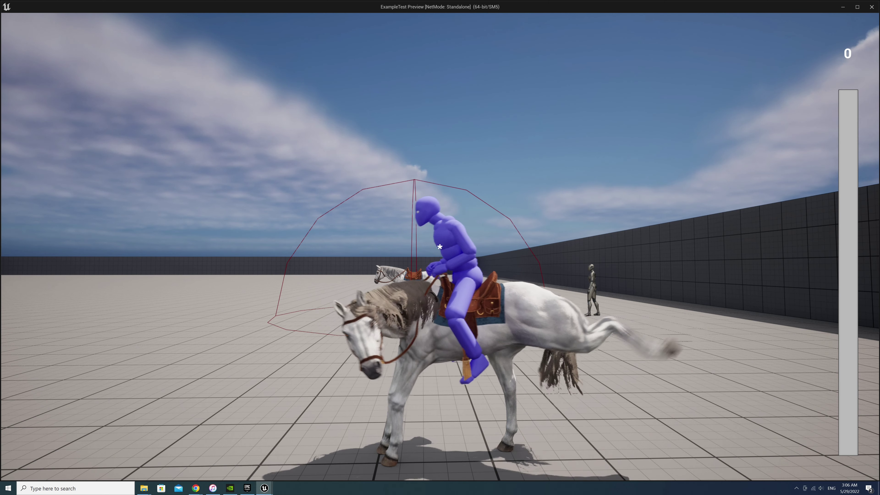
{"action": "key", "text": "Escape"}
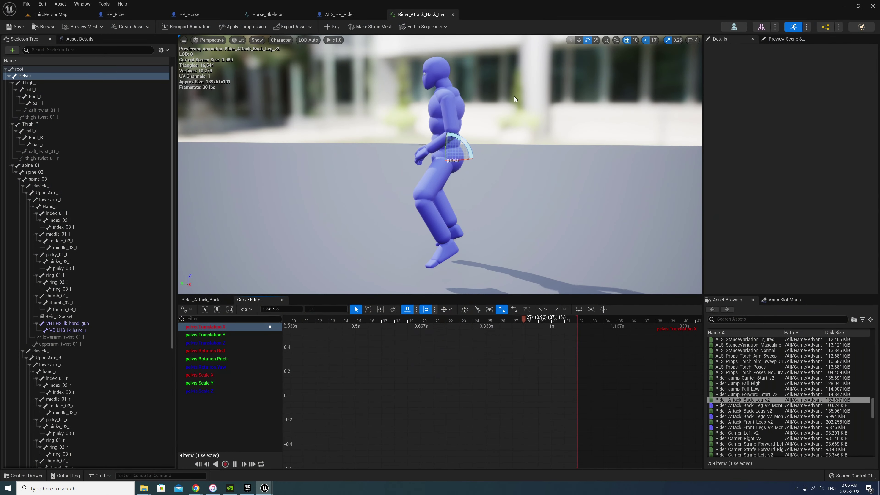
Open the Mannequins Rider_Attack_Back_Leg_v2 animation from the Characters content folder
{"action": "left_click", "coordinate": [83, 16]}
{"action": "left_click", "coordinate": [34, 365]}
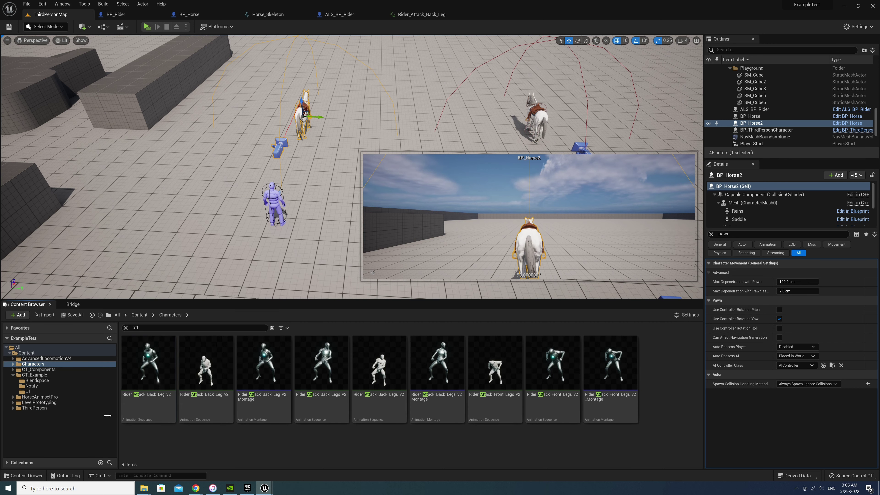
{"action": "double_click", "coordinate": [33, 364]}
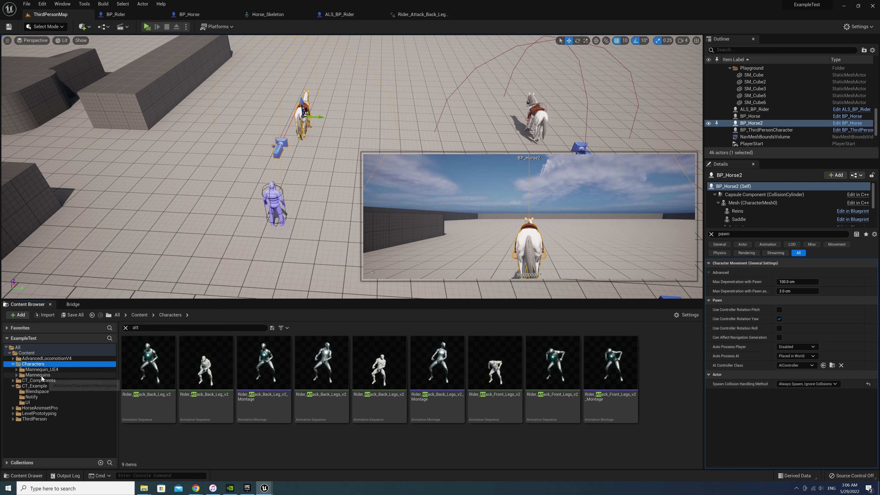
{"action": "left_click", "coordinate": [38, 375]}
{"action": "double_click", "coordinate": [148, 364]}
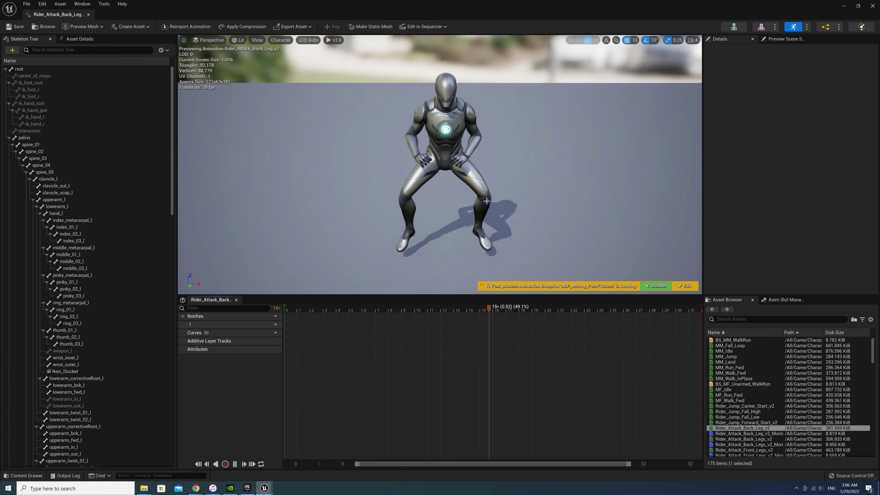
Key the pelvis bone, set its Translation.X key to -3.0, and dock the editor
{"action": "left_click_drag", "start_coordinate": [409, 221], "coordinate": [312, 221]}
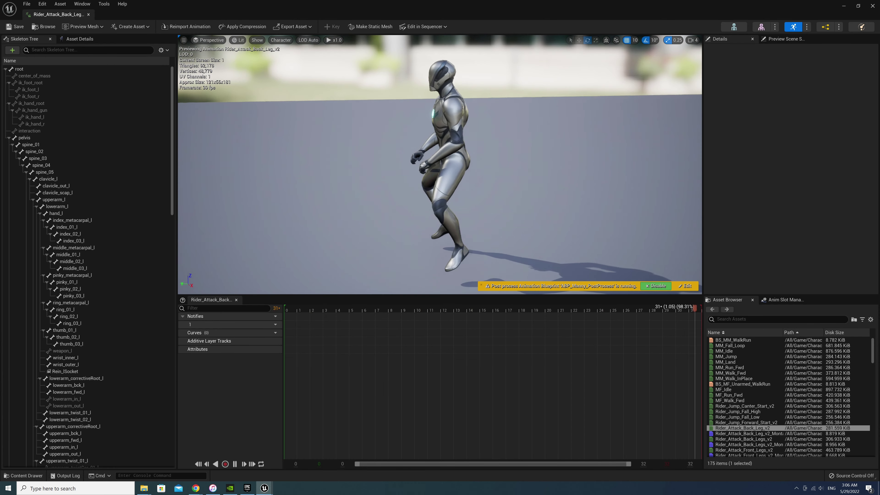
{"action": "left_click", "coordinate": [24, 137]}
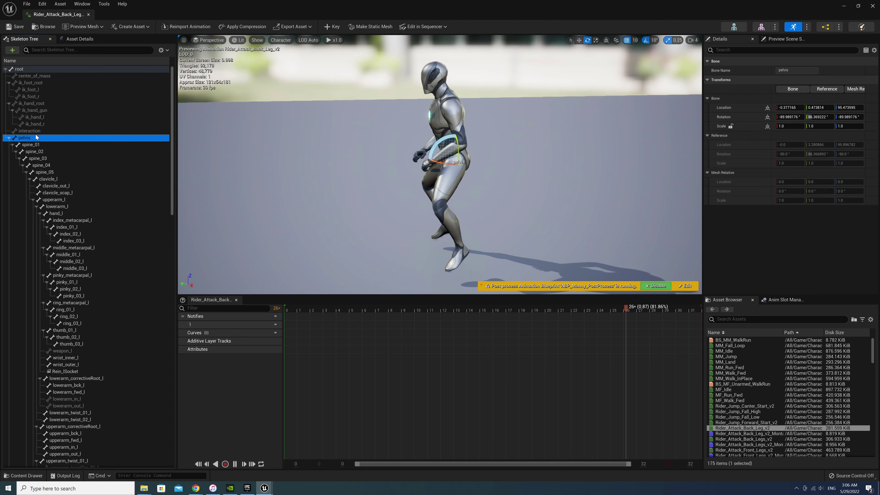
{"action": "left_click", "coordinate": [331, 26]}
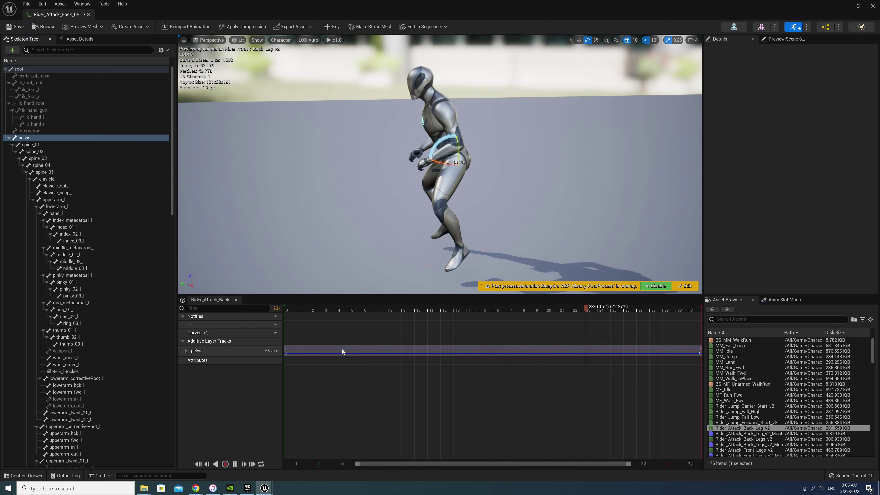
{"action": "double_click", "coordinate": [274, 349]}
{"action": "left_click", "coordinate": [224, 327]}
{"action": "left_click", "coordinate": [492, 396]}
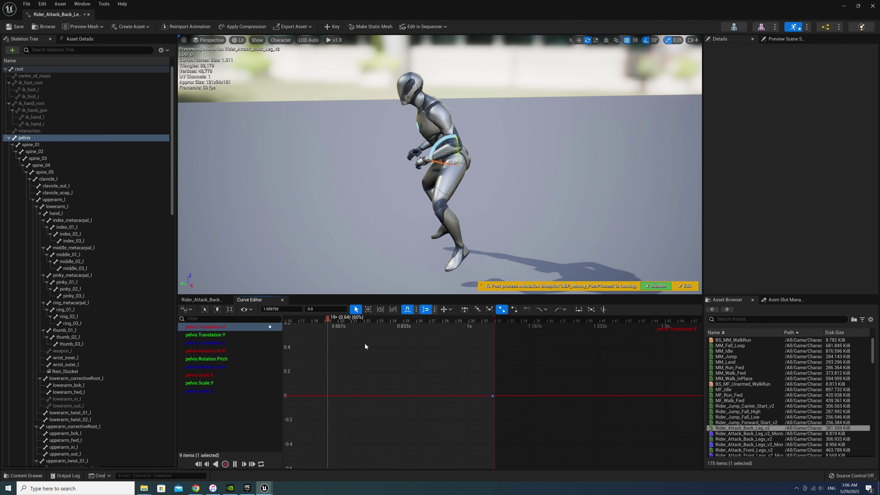
{"action": "left_click", "coordinate": [320, 309]}
{"action": "type", "text": "-3"}
{"action": "key", "text": "Return"}
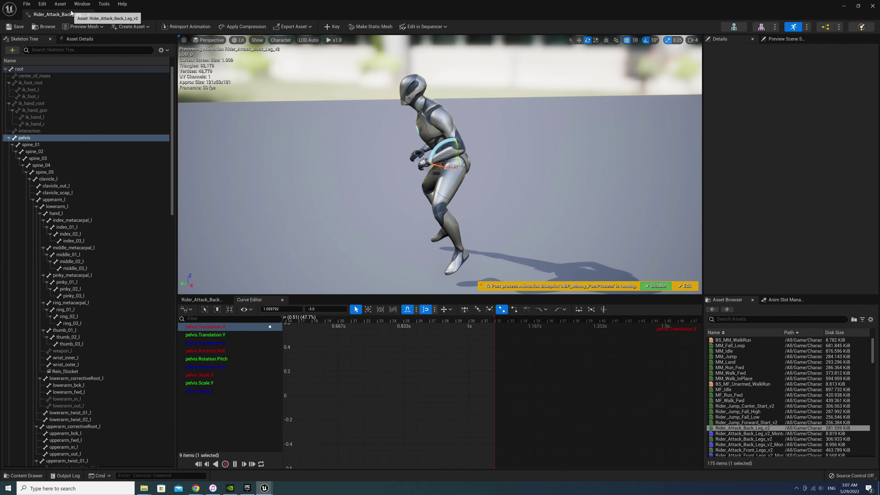
{"action": "left_click_drag", "start_coordinate": [71, 13], "coordinate": [530, 15]}
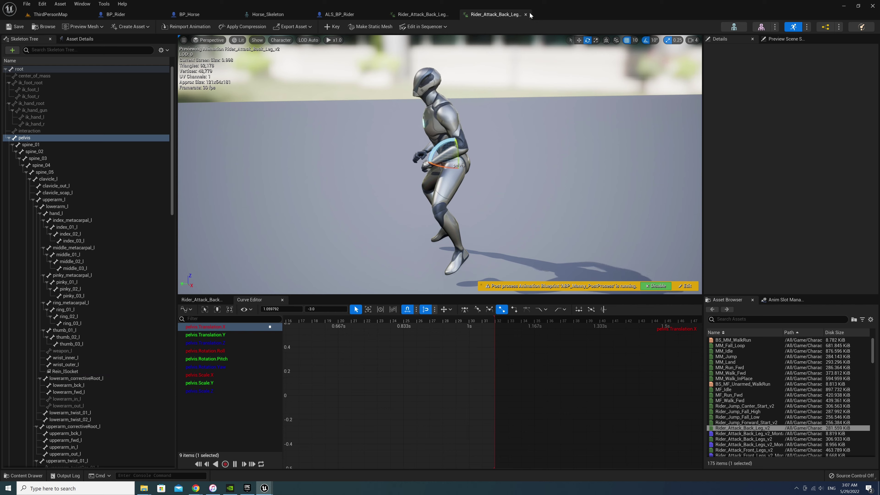
Close both Rider_Attack editors, clear the 'att' filter, and open CT_Example's Blendspace folder
{"action": "left_click", "coordinate": [525, 15]}
{"action": "left_click", "coordinate": [452, 15]}
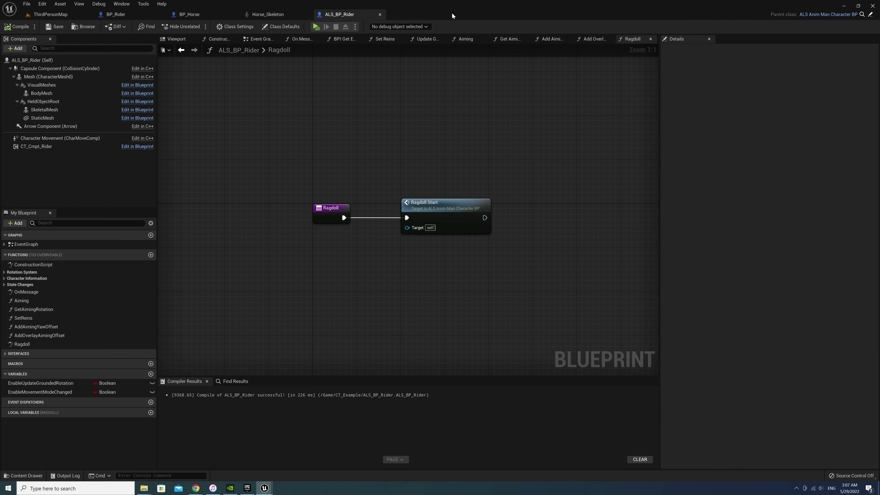
{"action": "left_click", "coordinate": [62, 18]}
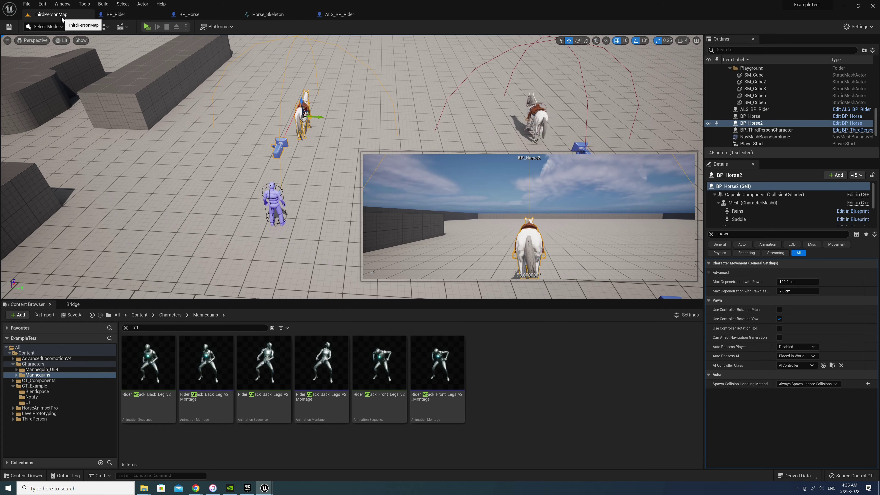
{"action": "left_click", "coordinate": [125, 328]}
{"action": "left_click", "coordinate": [35, 386]}
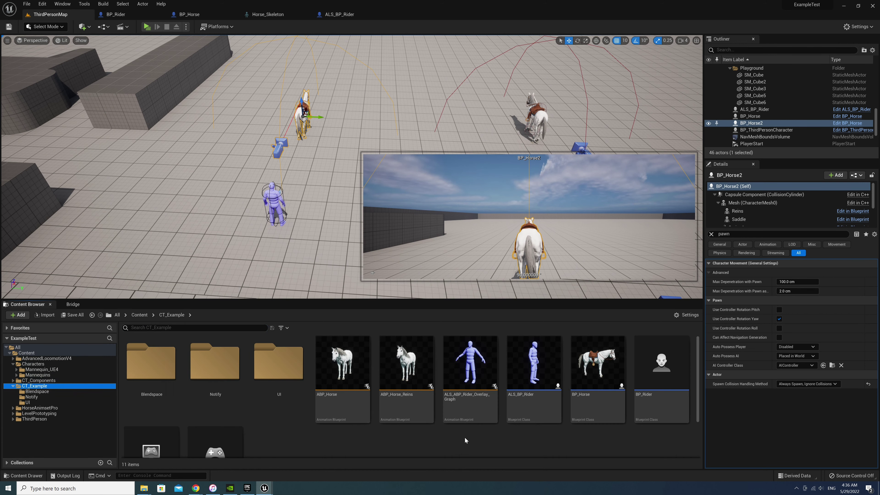
{"action": "left_click", "coordinate": [465, 441]}
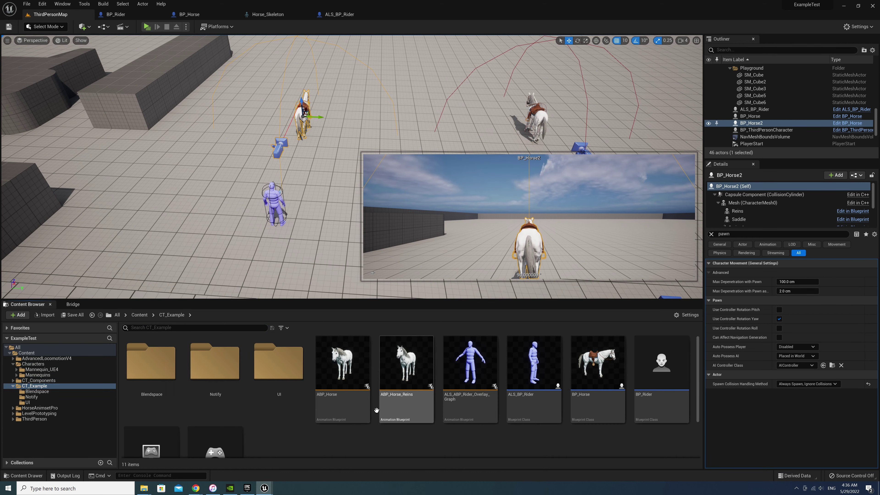
{"action": "double_click", "coordinate": [145, 366]}
Open BS_Horse_Movement, set vertical axis maximum to 1500, and place Horse_IP_Sprint and Sprint_Left on top
{"action": "double_click", "coordinate": [328, 369]}
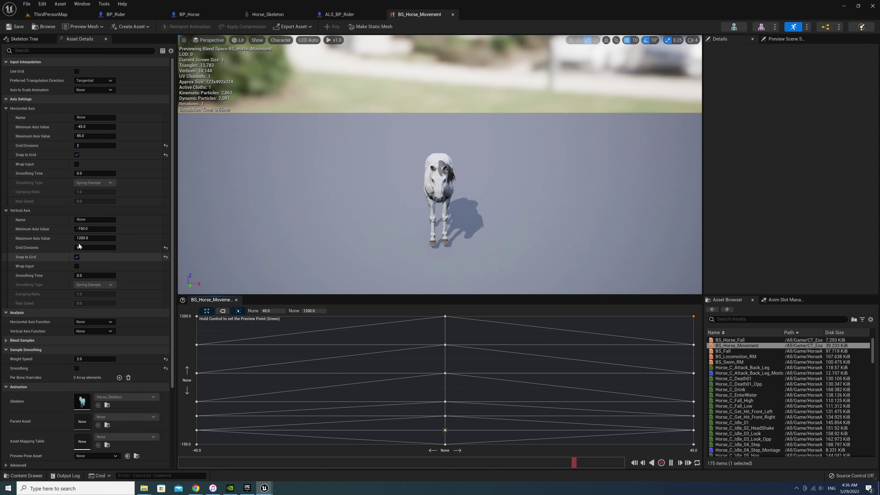
{"action": "left_click", "coordinate": [95, 238]}
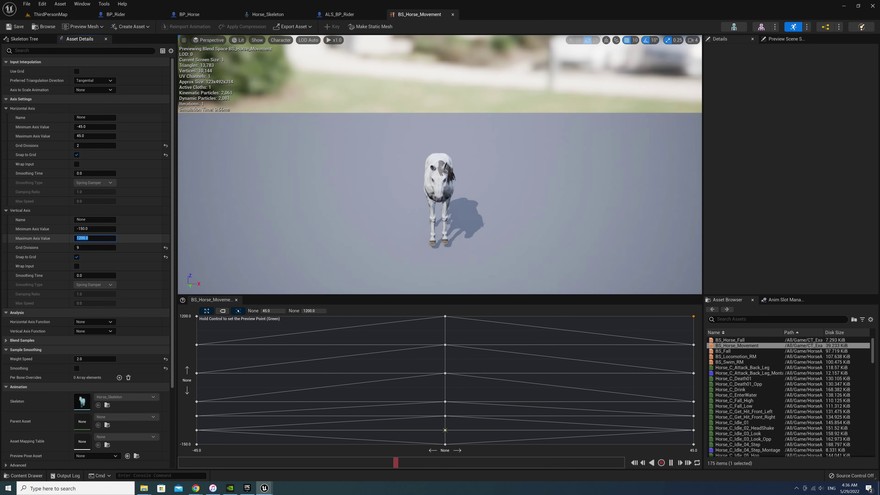
{"action": "type", "text": "1500"}
{"action": "key", "text": "Return"}
{"action": "type", "text": "sprin"}
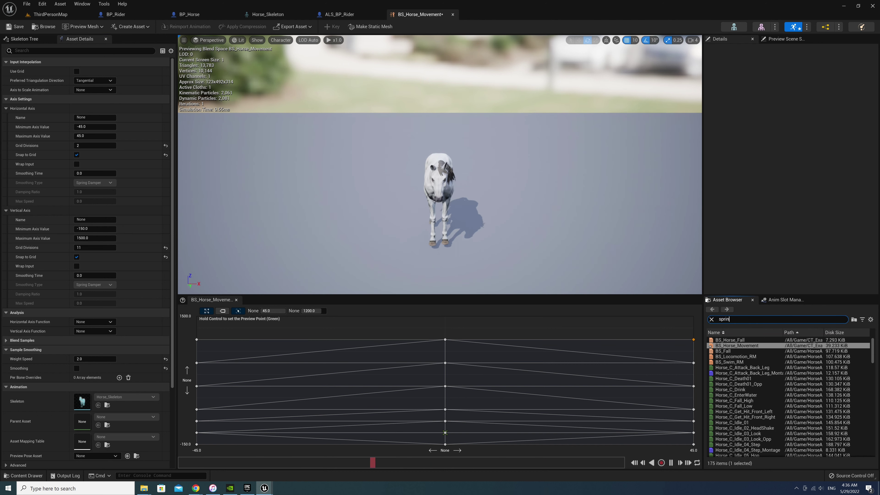
{"action": "type", "text": "t"}
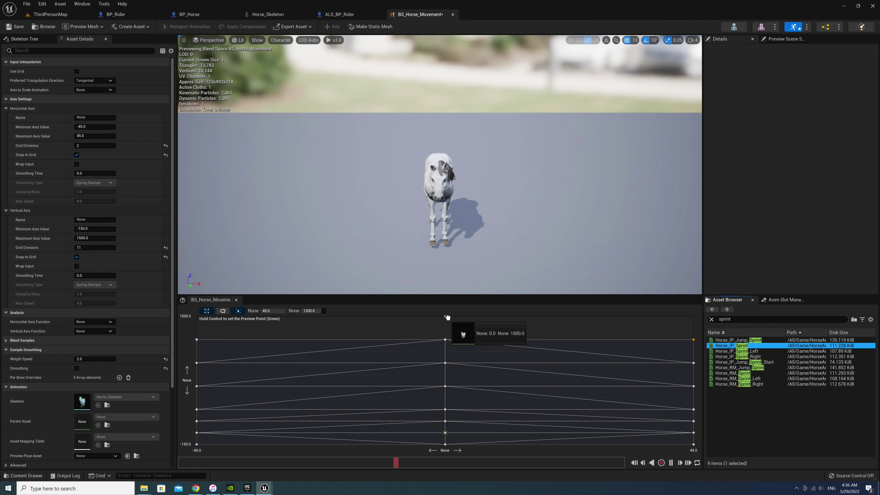
{"action": "left_click_drag", "start_coordinate": [734, 346], "coordinate": [445, 316]}
{"action": "left_click_drag", "start_coordinate": [790, 351], "coordinate": [225, 319]}
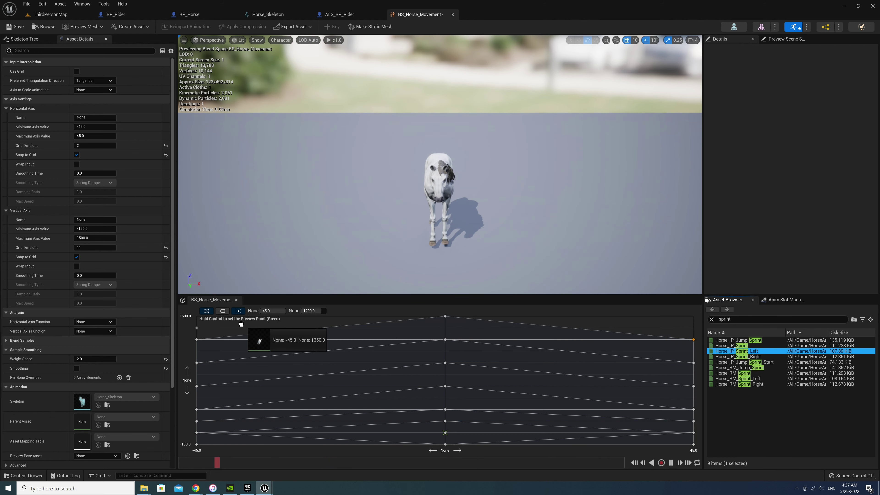
Set the three top-row sprint samples' rate scale to 1.1 and save the blend space
{"action": "right_click", "coordinate": [445, 316]}
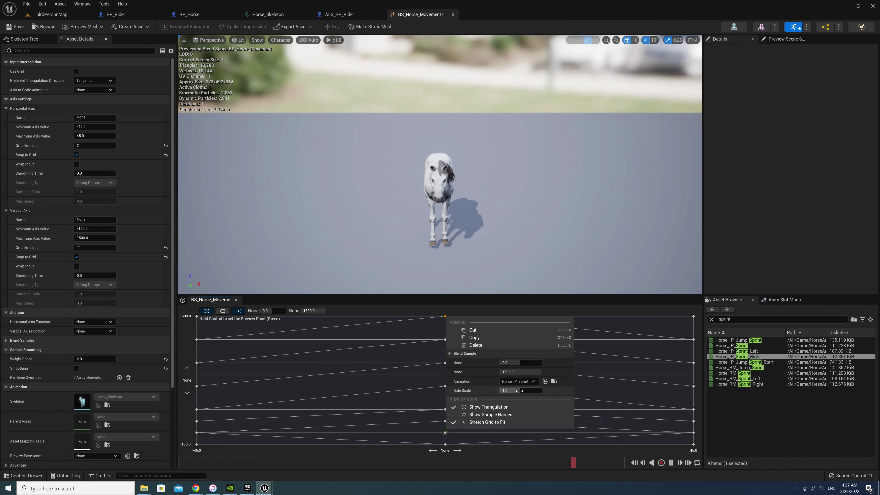
{"action": "key", "text": "BackSpace"}
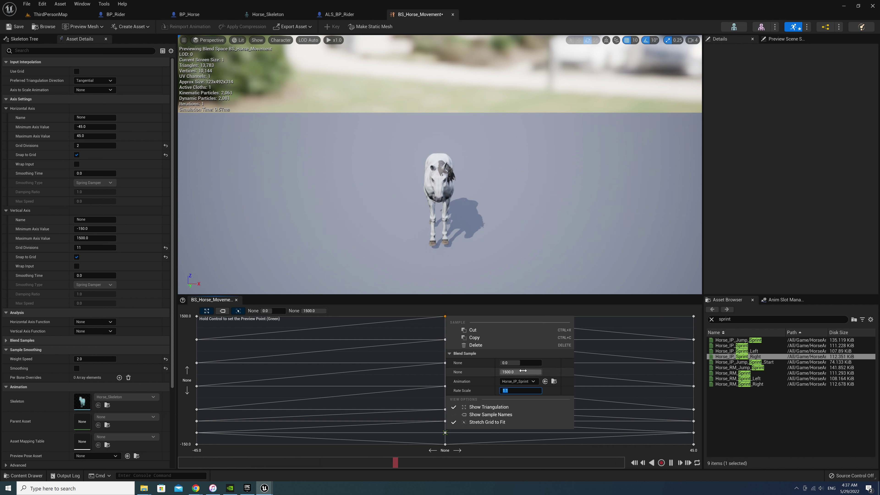
{"action": "key", "text": "Escape"}
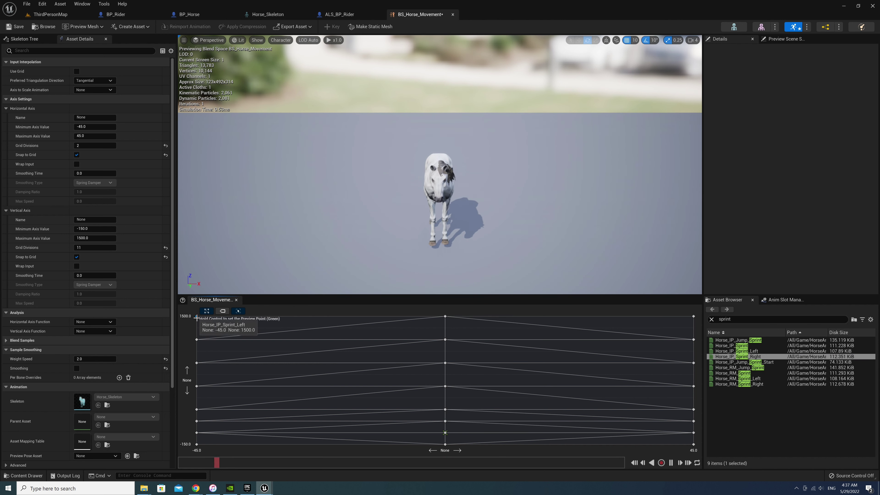
{"action": "right_click", "coordinate": [196, 317]}
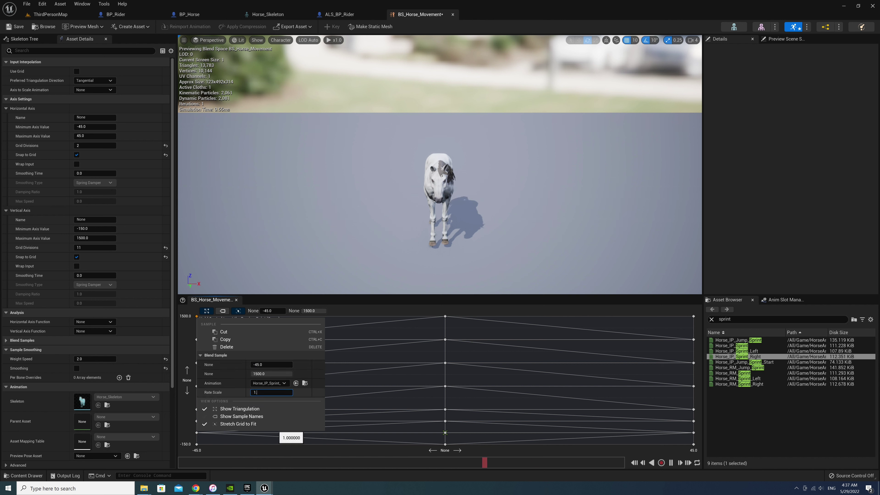
{"action": "left_click", "coordinate": [592, 327]}
{"action": "right_click", "coordinate": [693, 316]}
{"action": "type", "text": "1.1"}
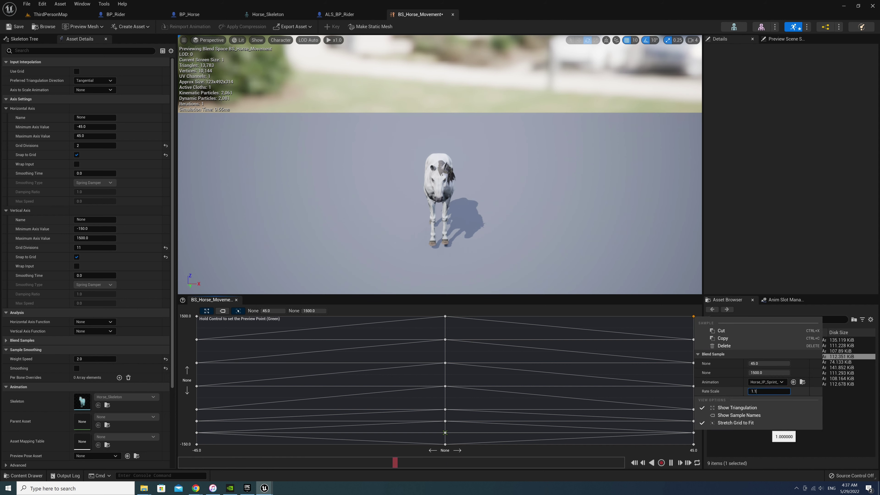
{"action": "left_click", "coordinate": [622, 350]}
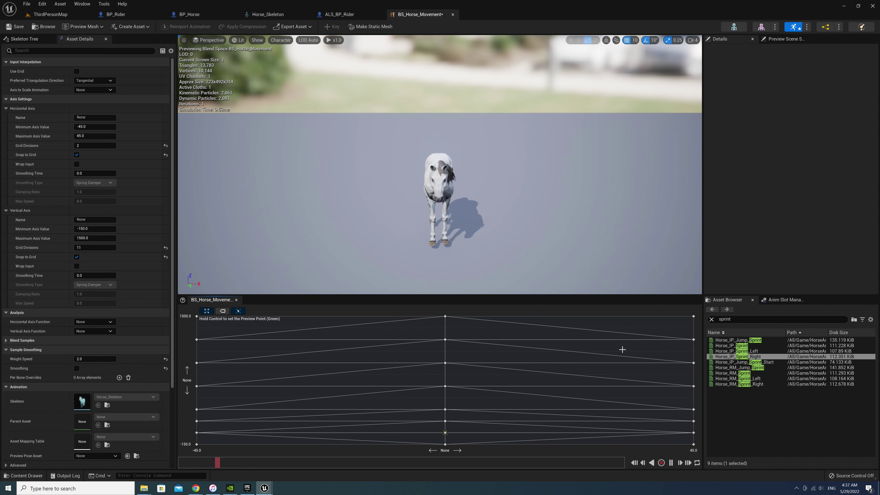
{"action": "key", "text": "ctrl+s"}
Open ALS_BS_Rider_Movement and set its vertical axis maximum to 1500
{"action": "left_click", "coordinate": [61, 16]}
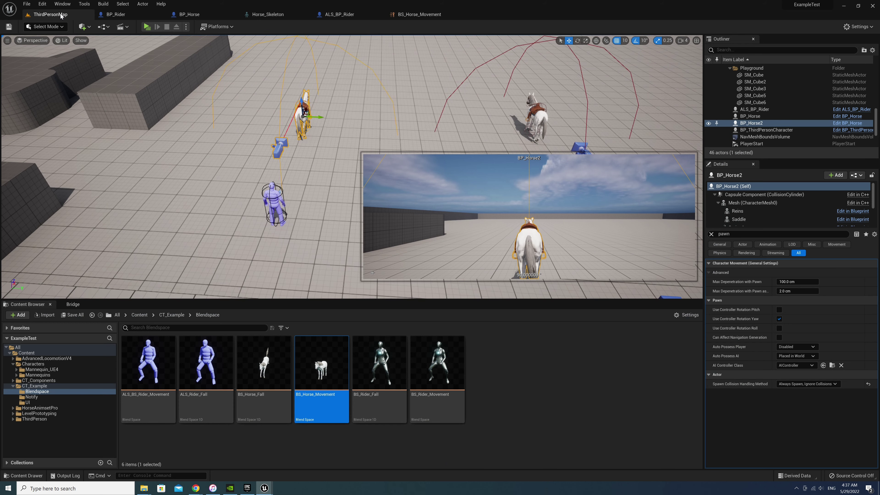
{"action": "left_click", "coordinate": [163, 376]}
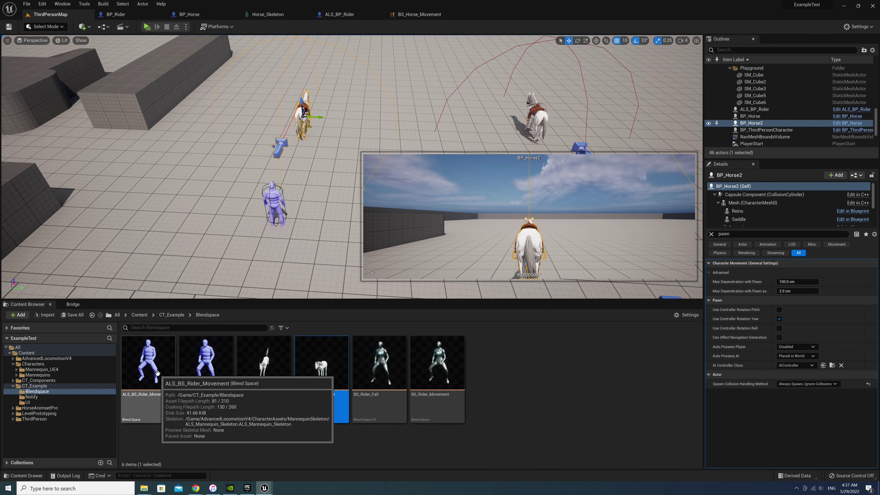
{"action": "double_click", "coordinate": [200, 360]}
{"action": "type", "text": "1500"}
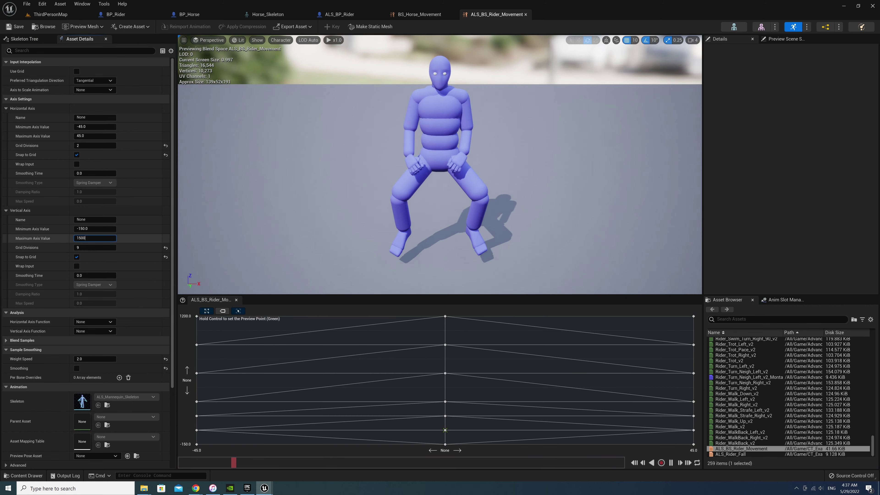
{"action": "key", "text": "Return"}
{"action": "type", "text": "sprin"}
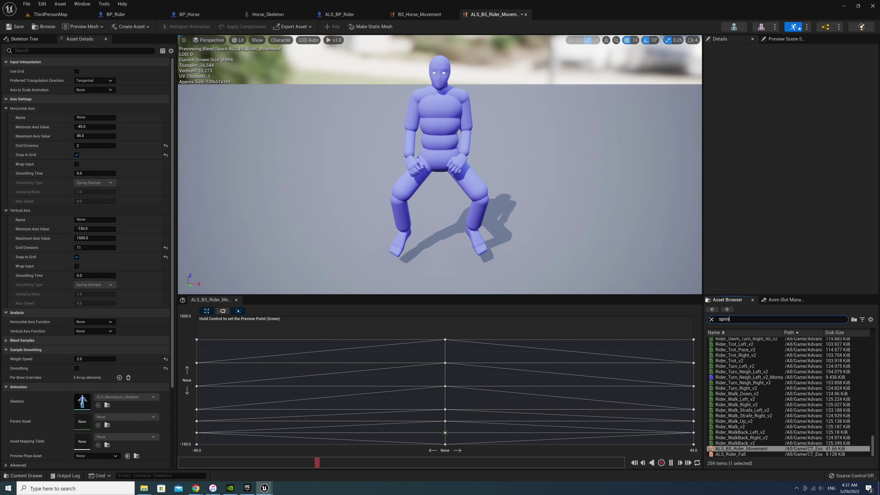
Place Rider_Sprint_v2, Rider_Sprint_Left_v2 and Rider_Sprint_Right_v2 across the top row at centre, left and right
{"action": "type", "text": "t"}
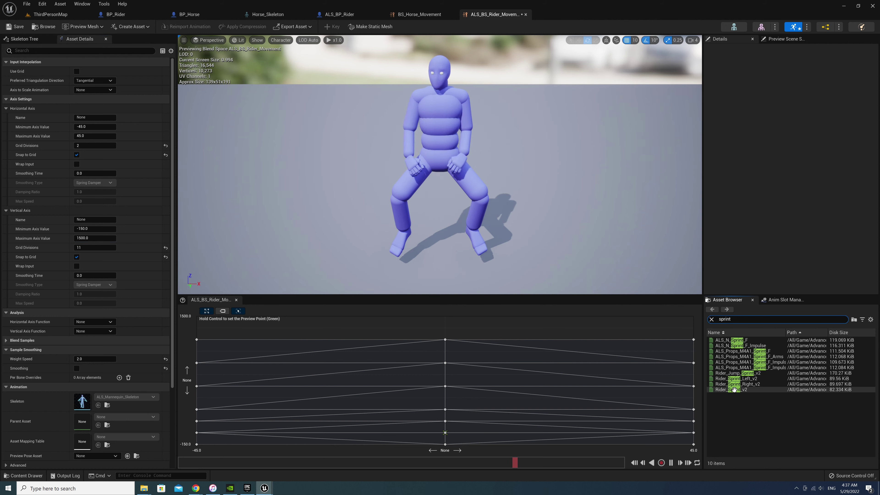
{"action": "mouse_move", "coordinate": [734, 390]}
{"action": "left_click_drag", "start_coordinate": [734, 390], "coordinate": [445, 316]}
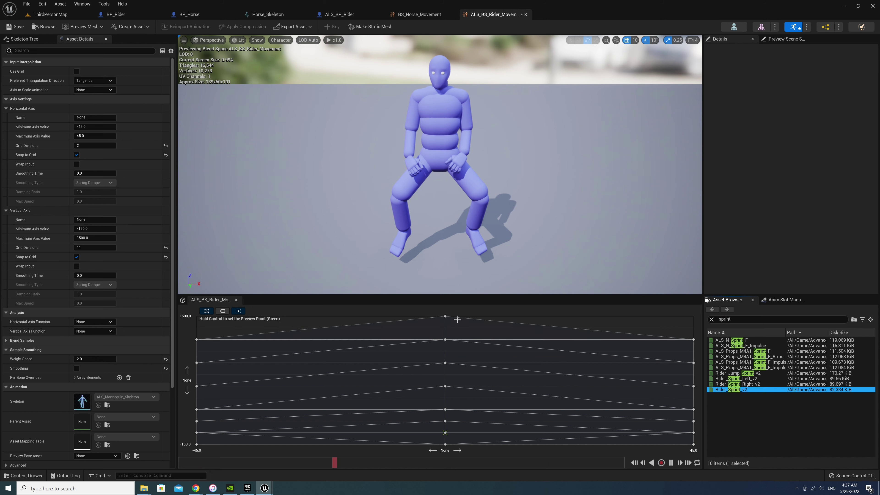
{"action": "left_click_drag", "start_coordinate": [744, 379], "coordinate": [209, 318]}
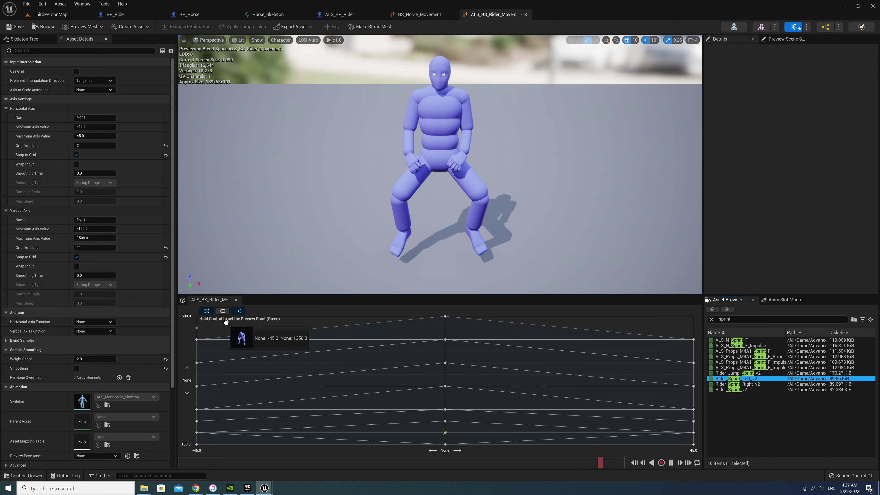
{"action": "mouse_move", "coordinate": [741, 384]}
{"action": "left_mouse_down"}
{"action": "mouse_move", "coordinate": [642, 340]}
{"action": "mouse_move", "coordinate": [694, 316]}
{"action": "left_mouse_up"}
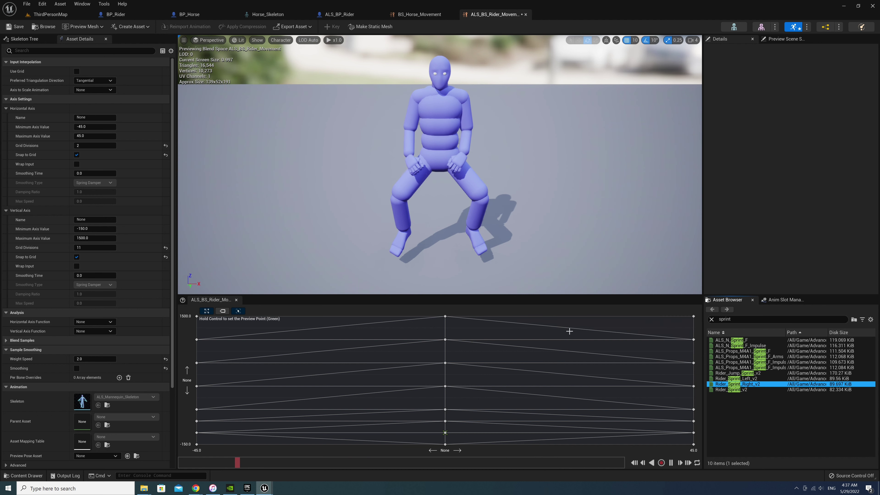
Set the three top-row Rider sprint samples' rate scale to 1.1
{"action": "right_click", "coordinate": [445, 316]}
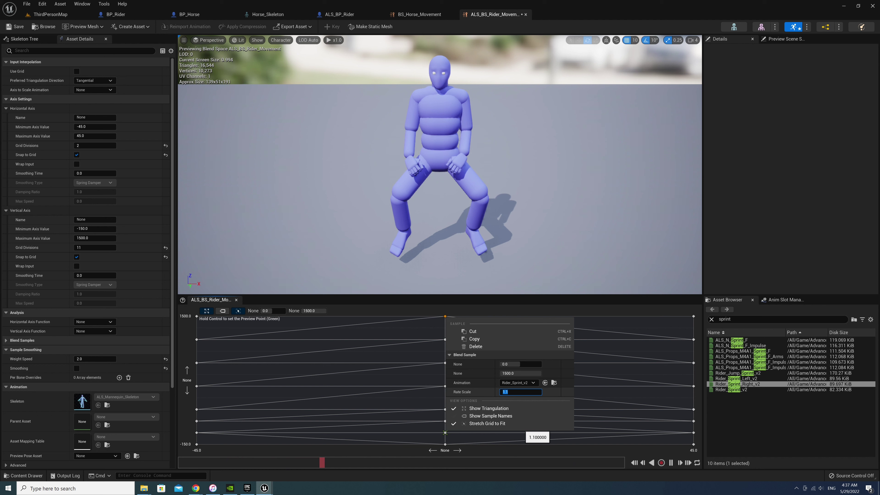
{"action": "left_click", "coordinate": [200, 323]}
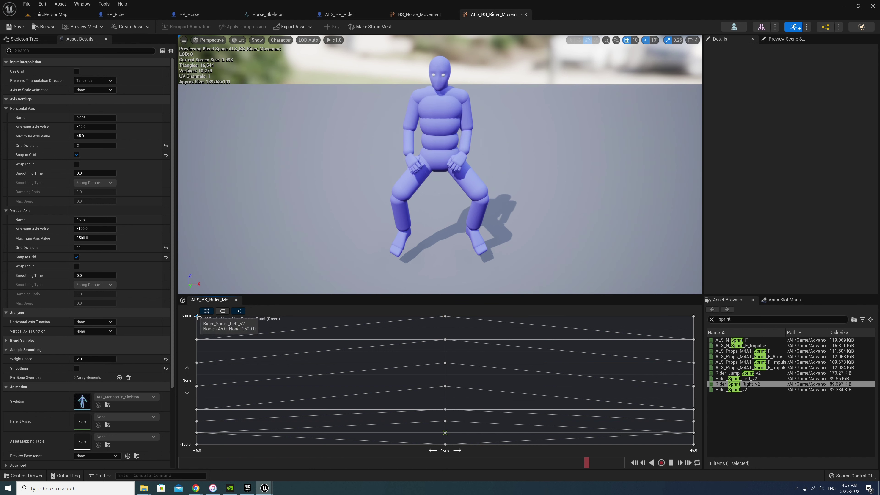
{"action": "right_click", "coordinate": [197, 316]}
{"action": "left_click", "coordinate": [272, 391]}
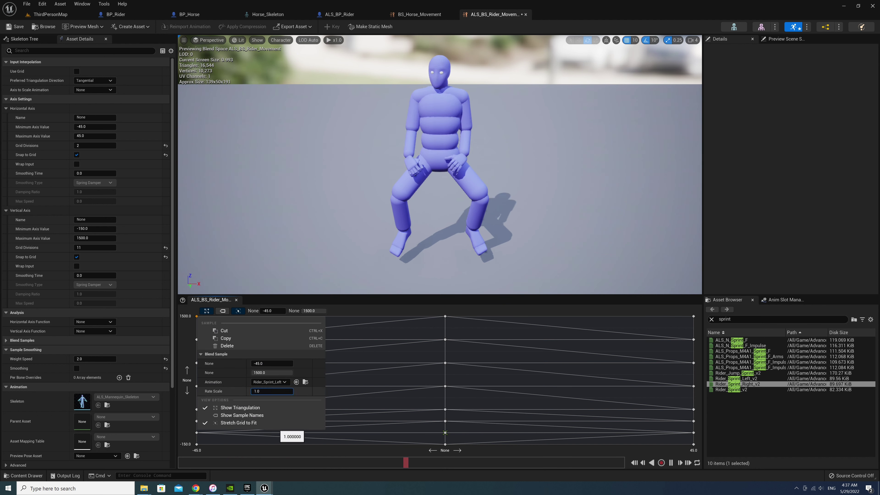
{"action": "right_click", "coordinate": [693, 315]}
{"action": "left_click", "coordinate": [654, 346]}
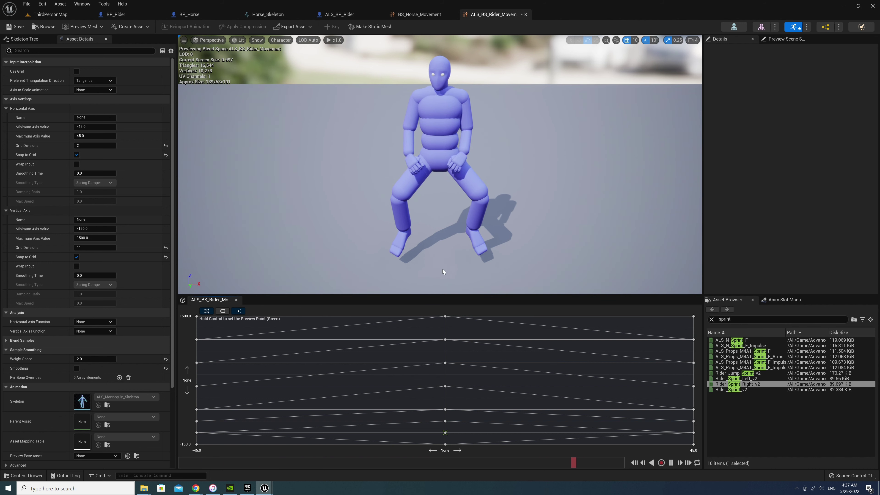
{"action": "left_click", "coordinate": [50, 14]}
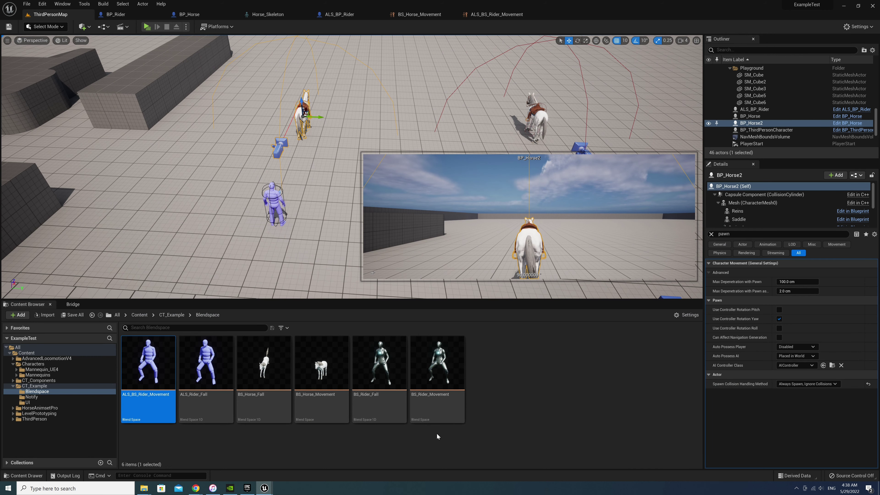
Open BS_Rider_Movement, set vertical maximum to 1500, and place the three Rider sprint animations on top
{"action": "double_click", "coordinate": [449, 350]}
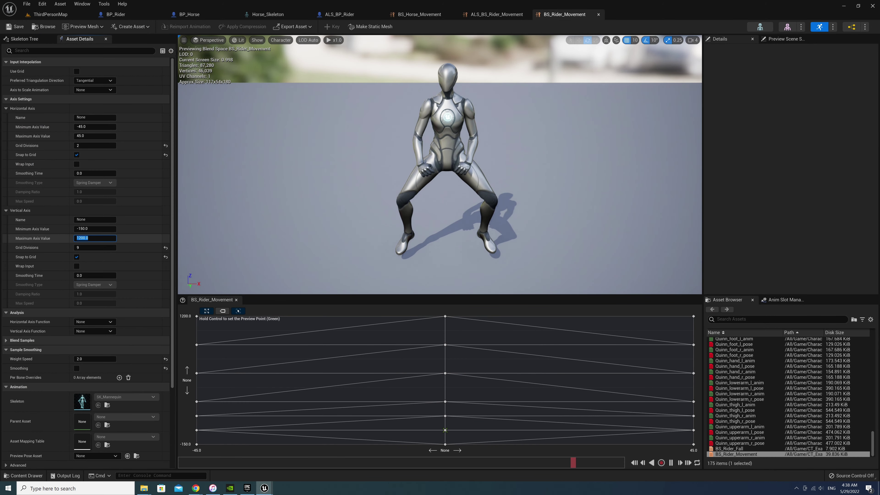
{"action": "type", "text": "1500"}
{"action": "key", "text": "Return"}
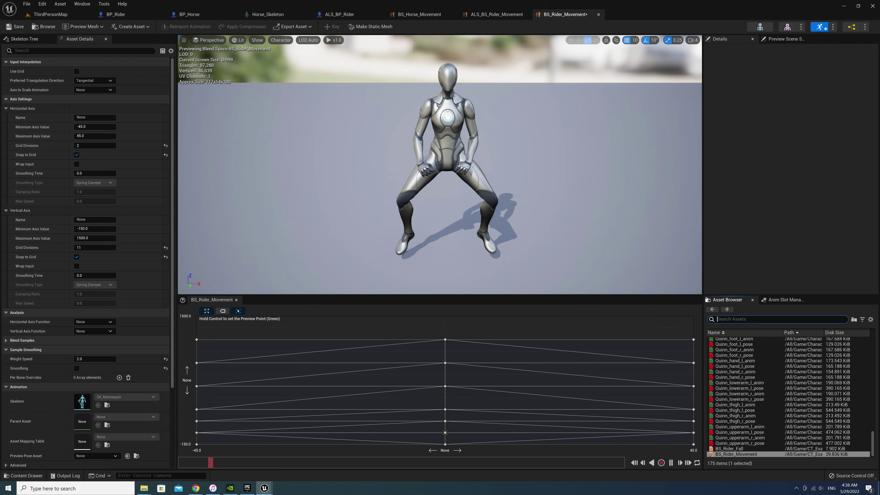
{"action": "type", "text": "sprint"}
{"action": "left_click_drag", "start_coordinate": [733, 356], "coordinate": [445, 316]}
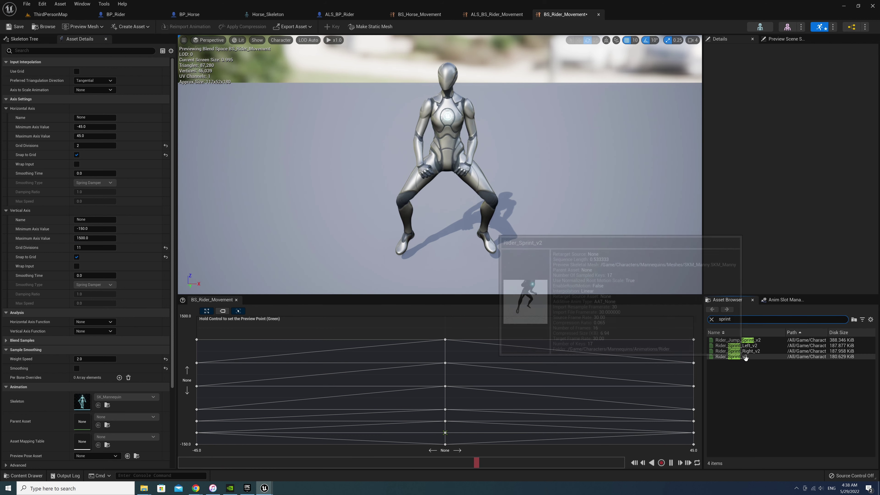
{"action": "left_click_drag", "start_coordinate": [730, 345], "coordinate": [196, 316]}
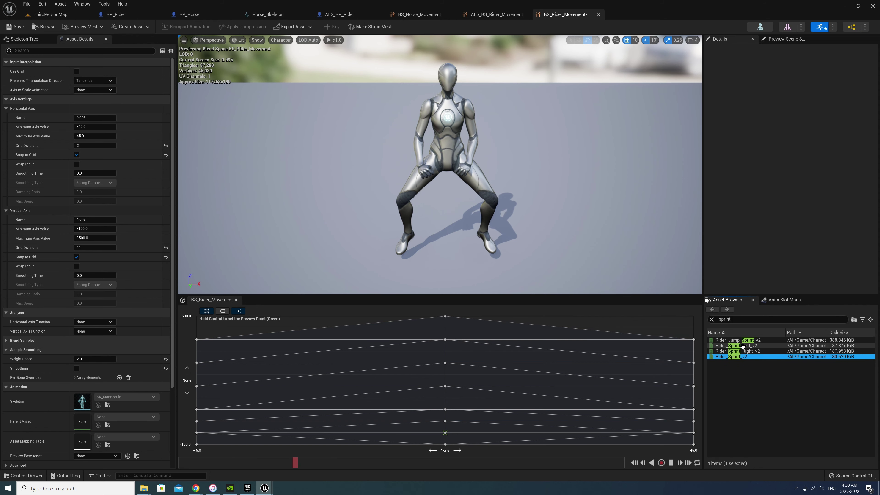
{"action": "mouse_move", "coordinate": [737, 351]}
{"action": "left_mouse_down"}
{"action": "mouse_move", "coordinate": [676, 320]}
{"action": "mouse_move", "coordinate": [573, 322]}
{"action": "left_mouse_up"}
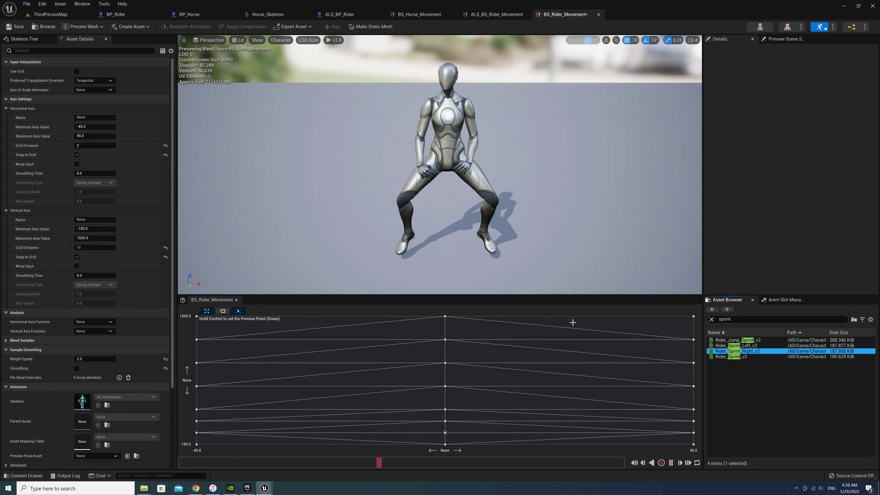
Give the centre, left and right sprint samples a 1.1 rate scale
{"action": "right_click", "coordinate": [444, 316]}
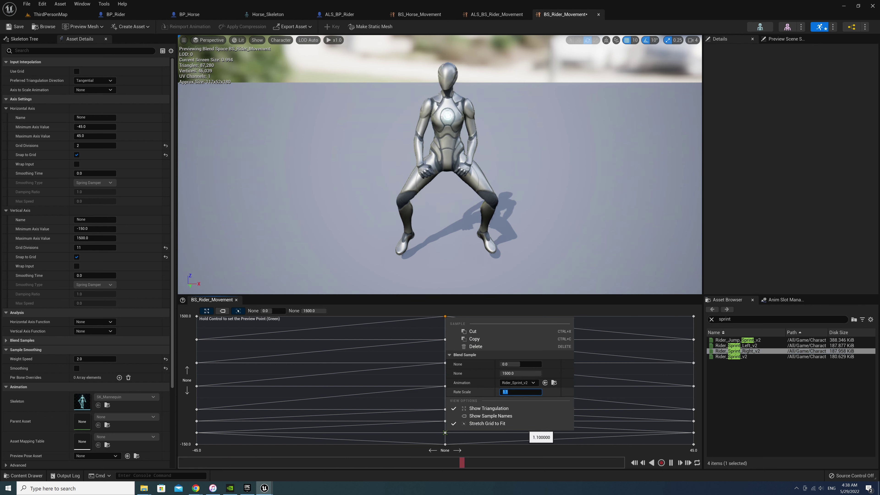
{"action": "left_click", "coordinate": [345, 334]}
{"action": "right_click", "coordinate": [196, 316]}
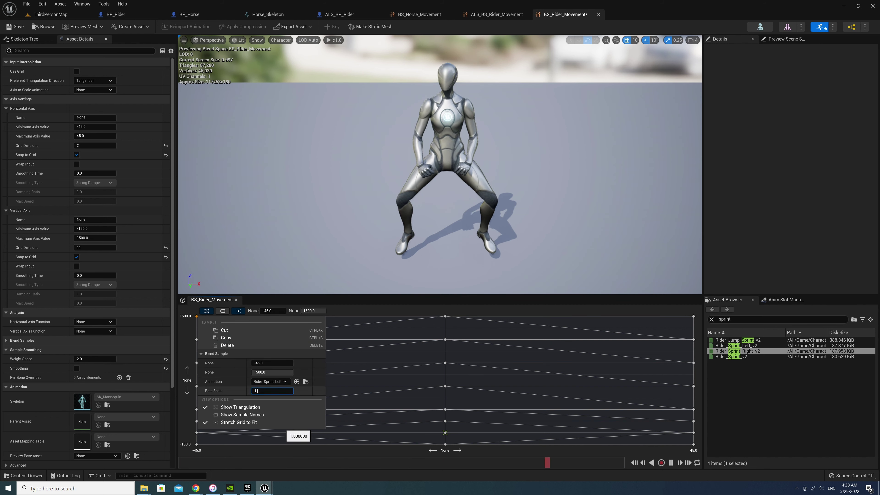
{"action": "left_click", "coordinate": [673, 328]}
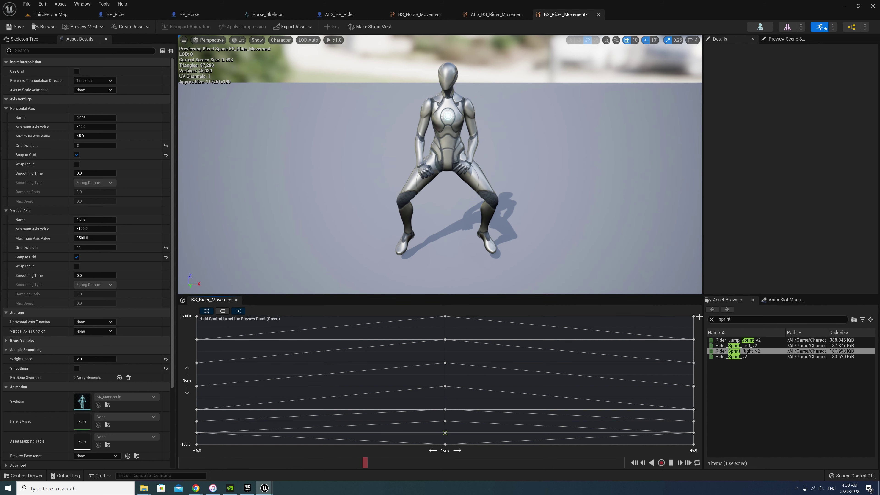
{"action": "right_click", "coordinate": [693, 316]}
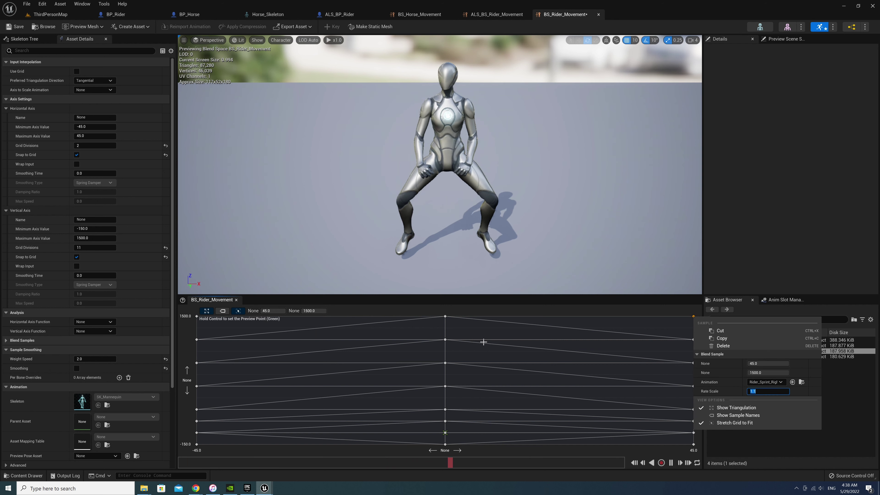
{"action": "left_click", "coordinate": [470, 332]}
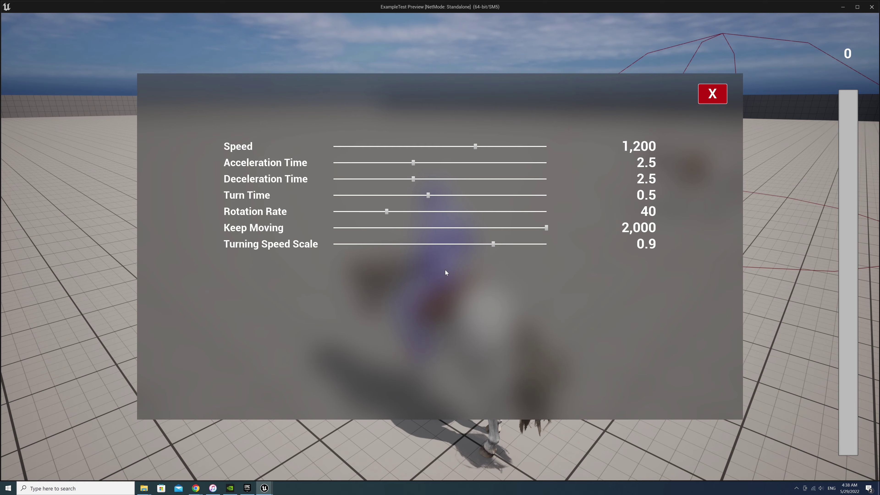
Lower Keep Moving to 400 and gallop the horse forward and around
{"action": "left_click_drag", "start_coordinate": [546, 228], "coordinate": [488, 229]}
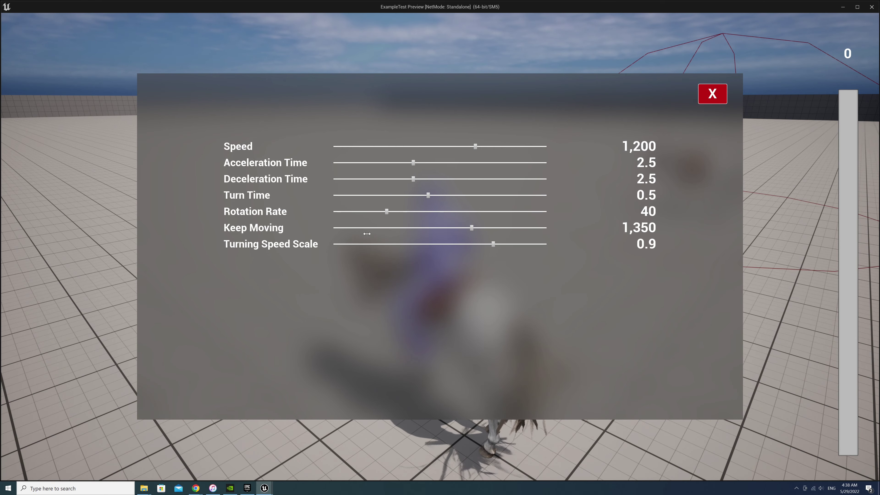
{"action": "key", "text": "Escape"}
{"action": "key", "text": "w"}
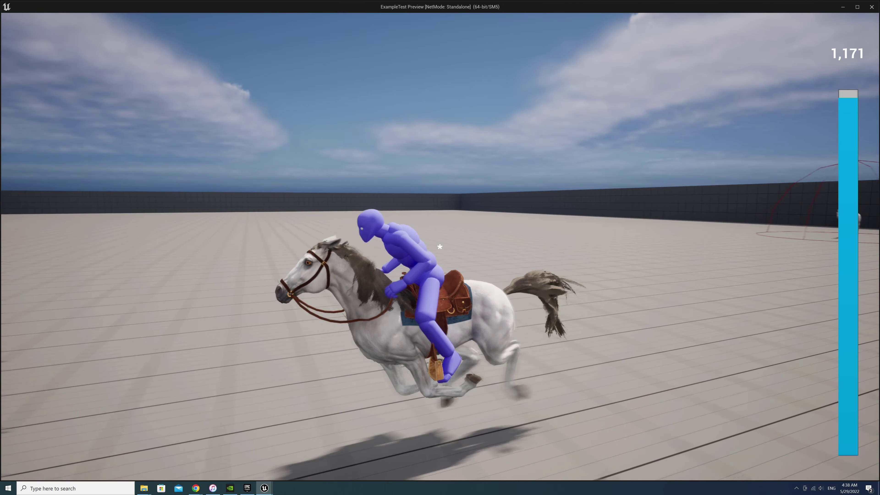
{"action": "key", "text": "d"}
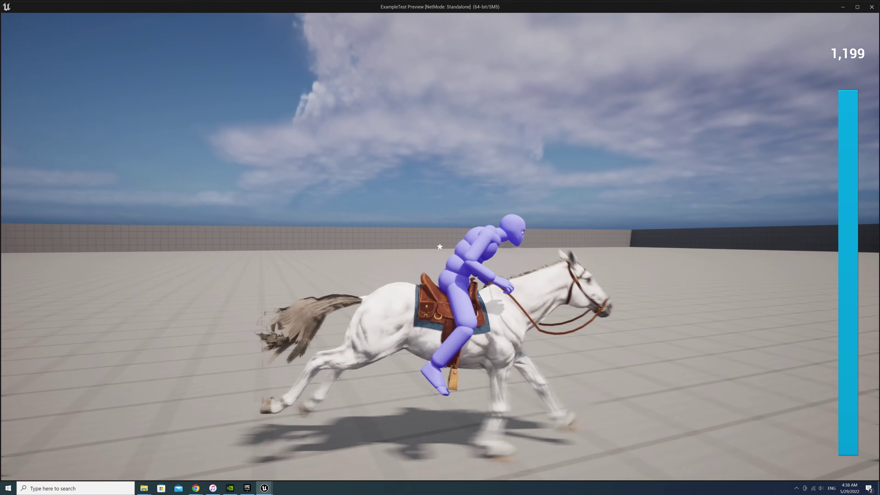
Ride with the horse's Speed raised to 1,500, then set Speed back to 1,200
{"action": "key", "text": "Tab"}
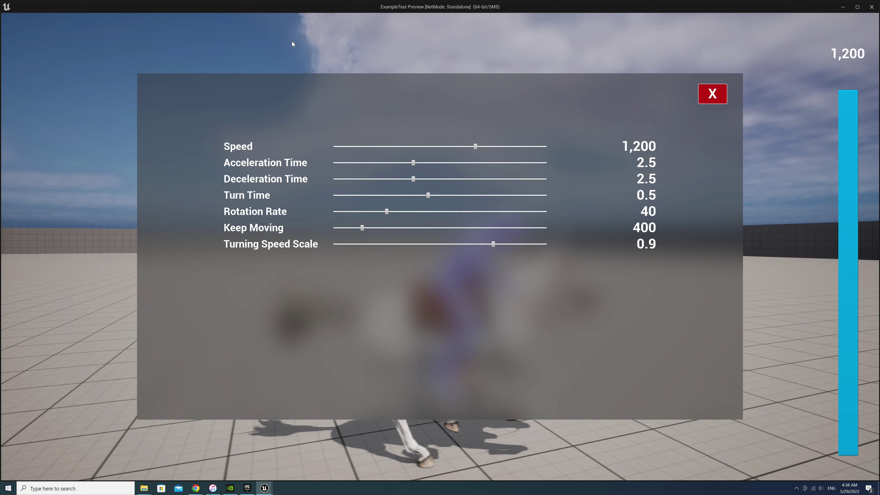
{"action": "left_click_drag", "start_coordinate": [529, 149], "coordinate": [552, 148]}
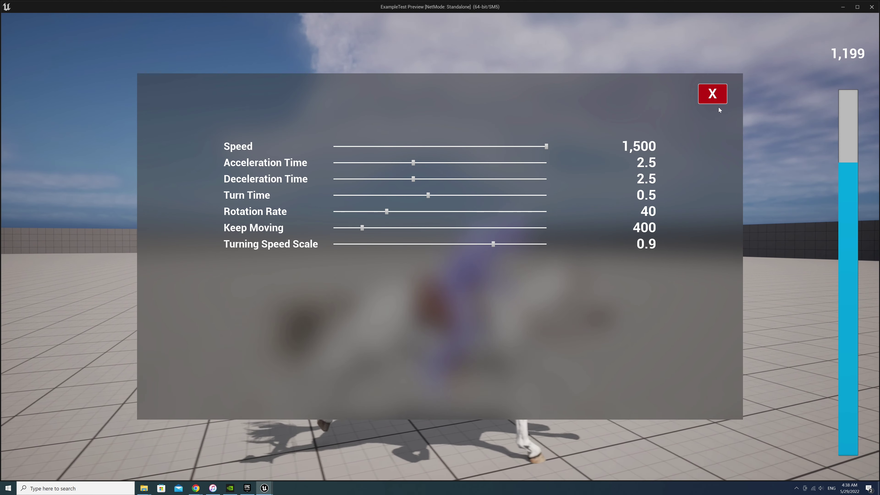
{"action": "left_click", "coordinate": [716, 99]}
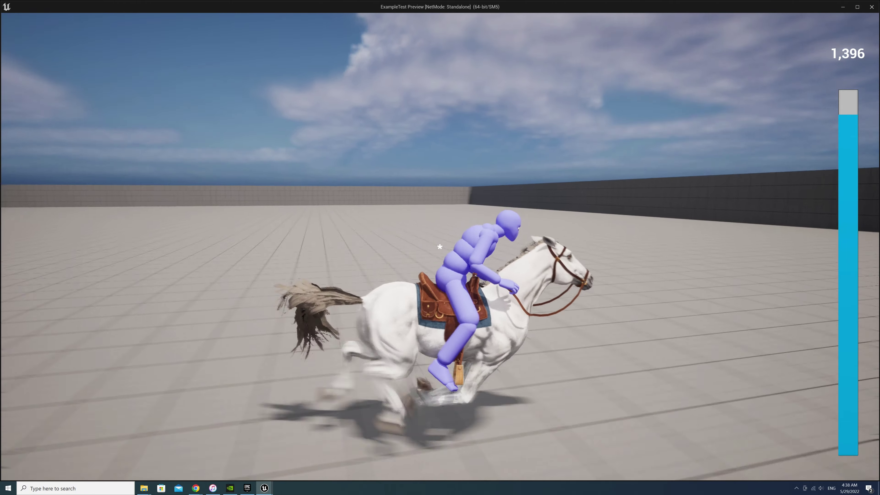
{"action": "key", "text": "a"}
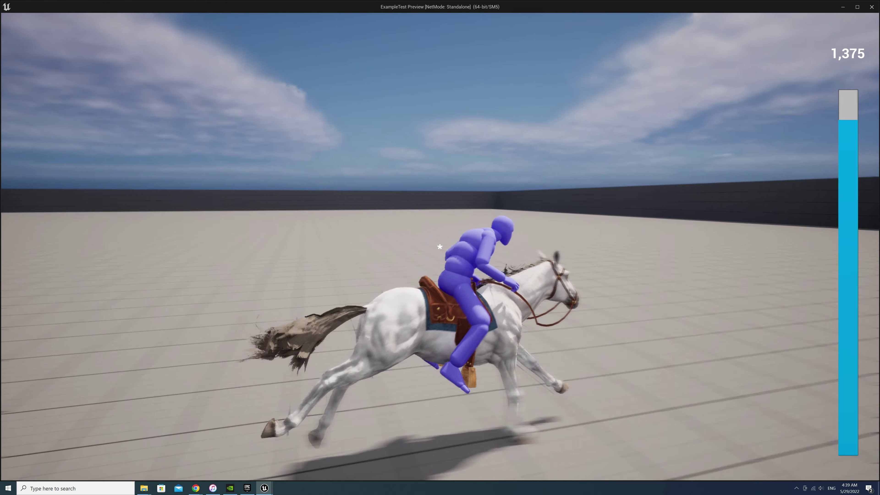
{"action": "key", "text": "Tab"}
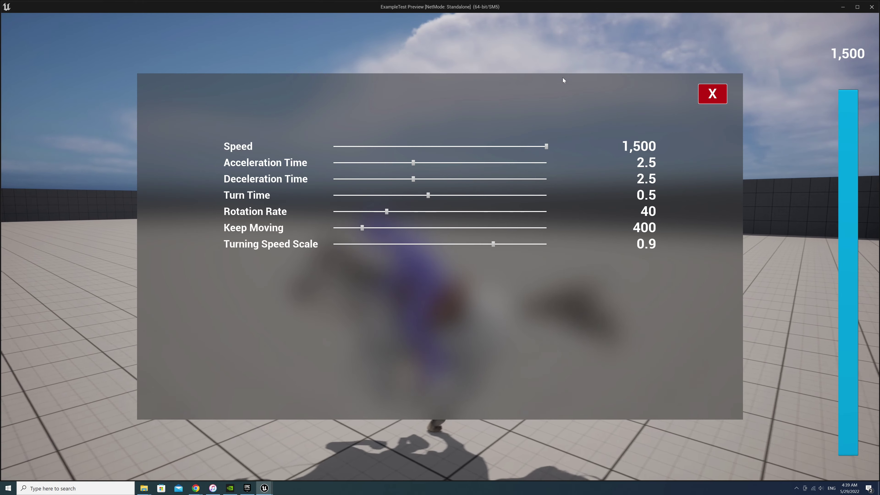
{"action": "left_click_drag", "start_coordinate": [545, 146], "coordinate": [475, 146]}
{"action": "left_click", "coordinate": [712, 93]}
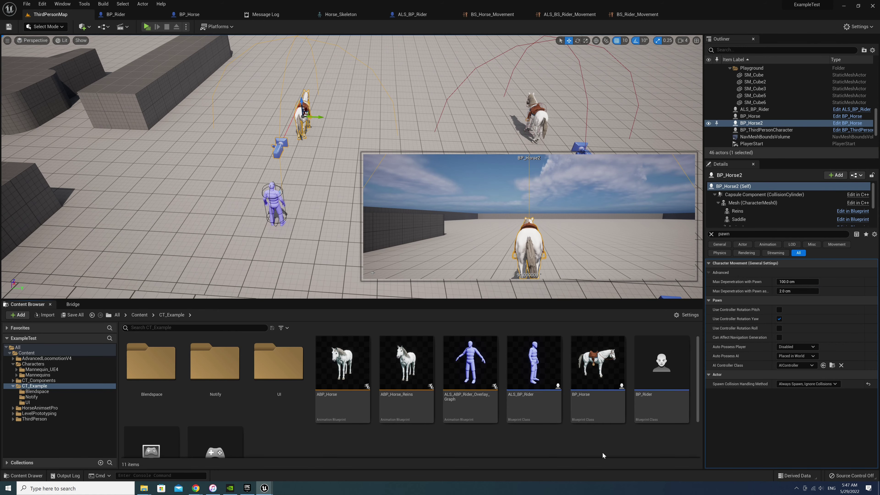
Open BP_Horse and widen the Death comment box to make room at the chain's end
{"action": "left_click", "coordinate": [599, 365]}
{"action": "double_click", "coordinate": [599, 365]}
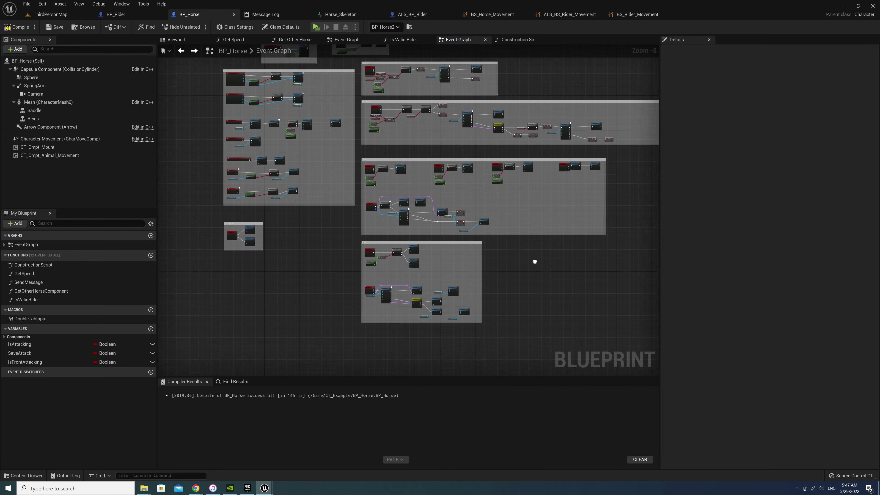
{"action": "scroll", "coordinate": [534, 259], "scroll_direction": "up", "scroll_amount": 3}
{"action": "scroll", "coordinate": [500, 277], "scroll_direction": "up", "scroll_amount": 2}
{"action": "scroll", "coordinate": [436, 271], "scroll_direction": "up", "scroll_amount": 1}
{"action": "right_click_drag", "start_coordinate": [282, 203], "coordinate": [362, 200]}
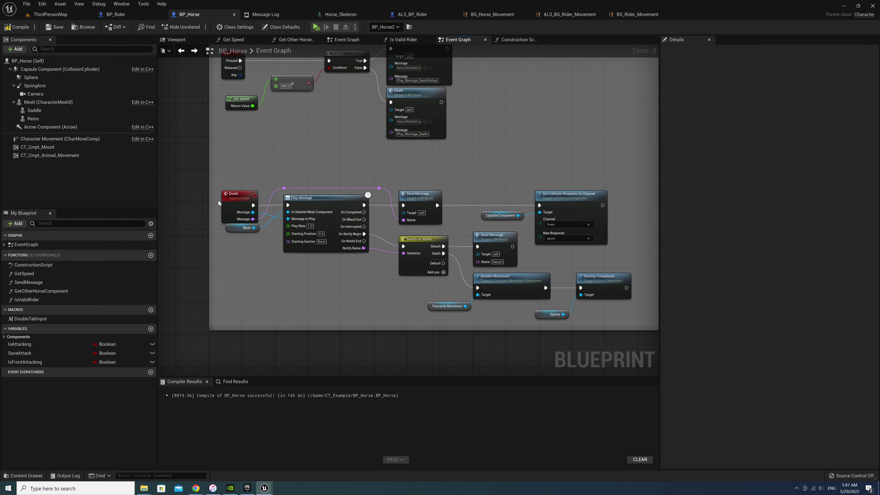
{"action": "scroll", "coordinate": [538, 289], "scroll_direction": "up", "scroll_amount": 2}
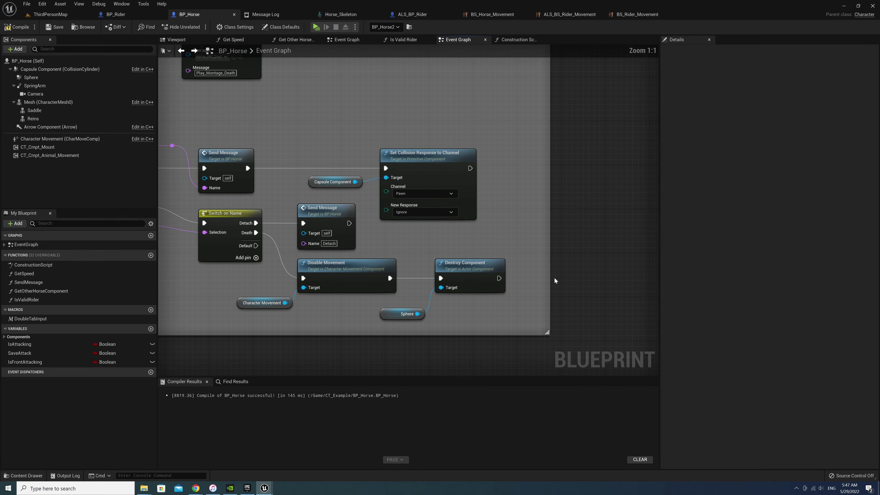
{"action": "left_click_drag", "start_coordinate": [548, 271], "coordinate": [727, 284]}
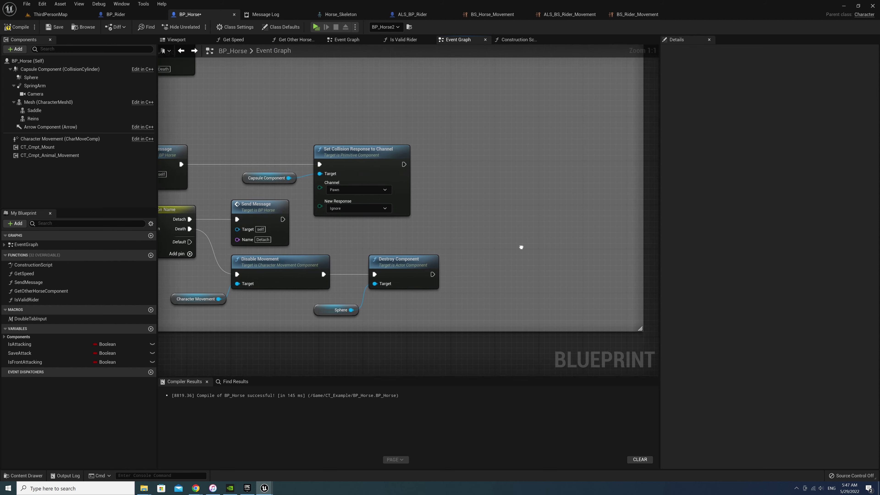
{"action": "right_click_drag", "start_coordinate": [622, 262], "coordinate": [489, 259]}
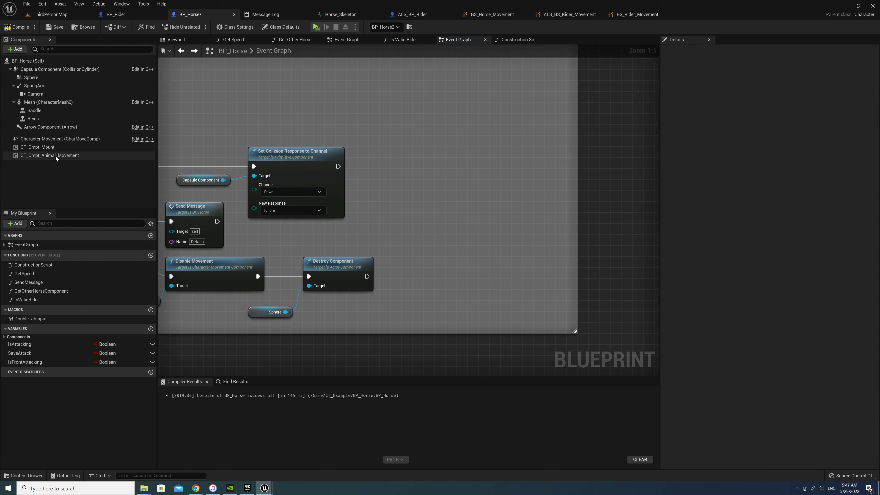
Add a Destroy Component node targeting CT_Cmpt_Animal_Movement to the death chain
{"action": "mouse_move", "coordinate": [54, 155]}
{"action": "left_mouse_down"}
{"action": "mouse_move", "coordinate": [412, 298]}
{"action": "mouse_move", "coordinate": [427, 263]}
{"action": "left_mouse_up"}
{"action": "type", "text": "destroy component"}
{"action": "key", "text": "Return"}
{"action": "left_click_drag", "start_coordinate": [415, 295], "coordinate": [360, 306]}
{"action": "left_click_drag", "start_coordinate": [367, 277], "coordinate": [430, 276]}
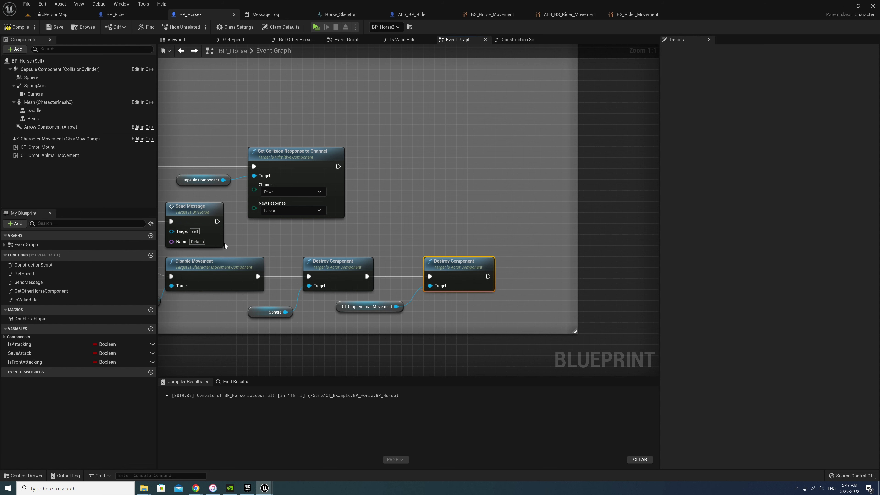
Chain another Destroy Component node targeting CT_Cmpt_Mount after the Animal Movement one
{"action": "mouse_move", "coordinate": [37, 147]}
{"action": "left_mouse_down"}
{"action": "mouse_move", "coordinate": [427, 308]}
{"action": "mouse_move", "coordinate": [522, 284]}
{"action": "left_mouse_up"}
{"action": "left_click", "coordinate": [474, 316]}
{"action": "type", "text": "des"}
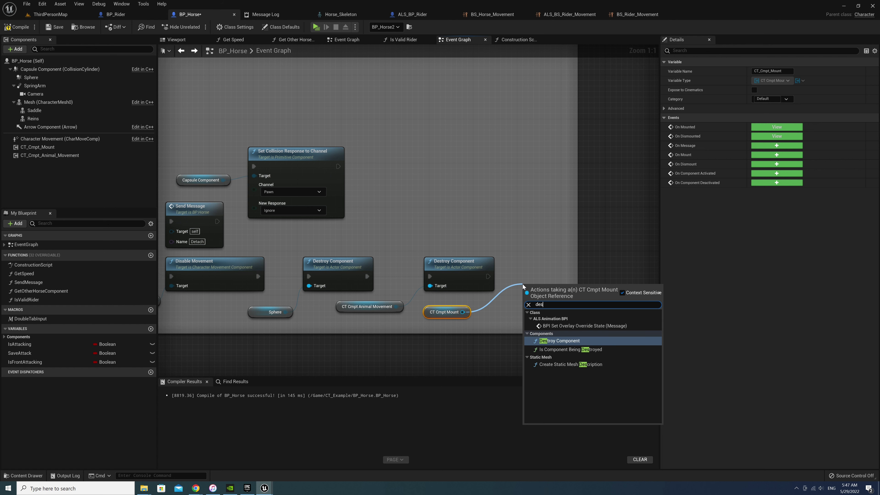
{"action": "left_click", "coordinate": [555, 341]}
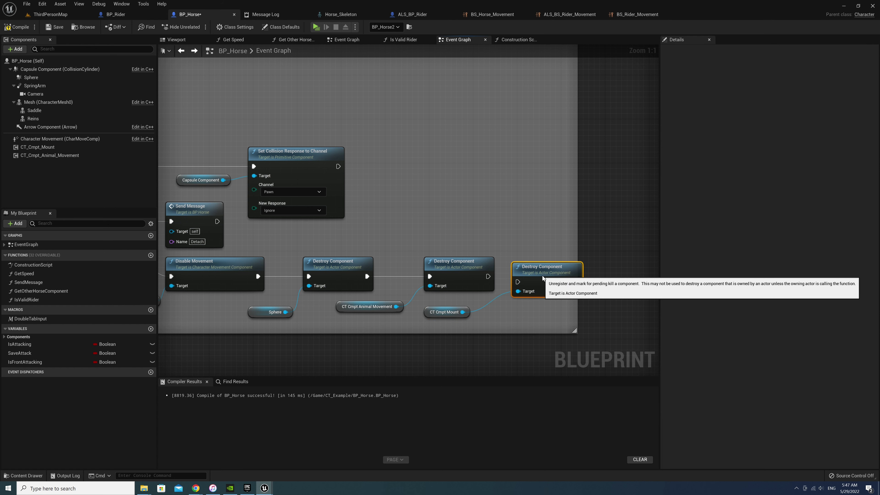
{"action": "left_click_drag", "start_coordinate": [542, 276], "coordinate": [542, 271]}
{"action": "left_click_drag", "start_coordinate": [488, 276], "coordinate": [512, 279]}
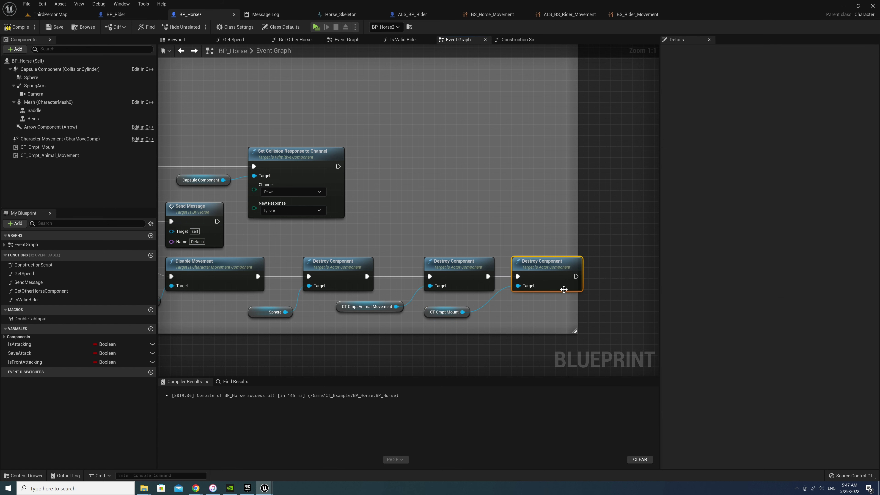
{"action": "left_click_drag", "start_coordinate": [579, 300], "coordinate": [614, 302]}
{"action": "left_click", "coordinate": [444, 231]}
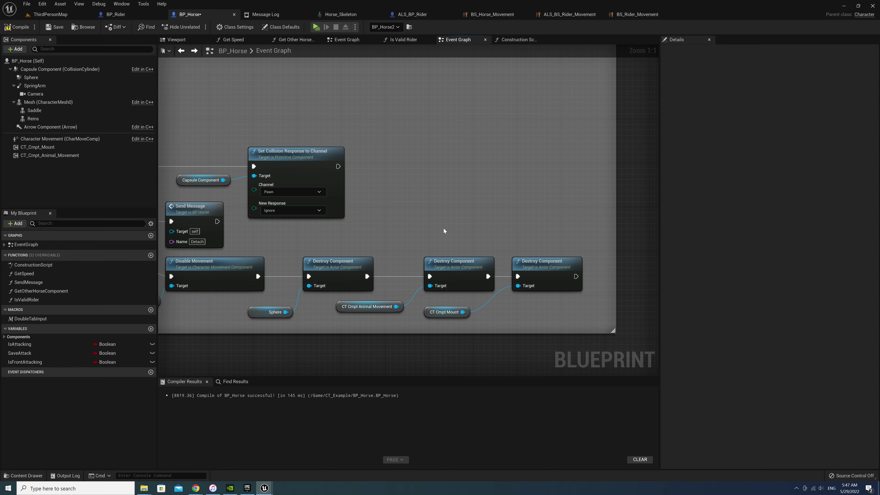
{"action": "scroll", "coordinate": [395, 220], "scroll_direction": "down", "scroll_amount": 5}
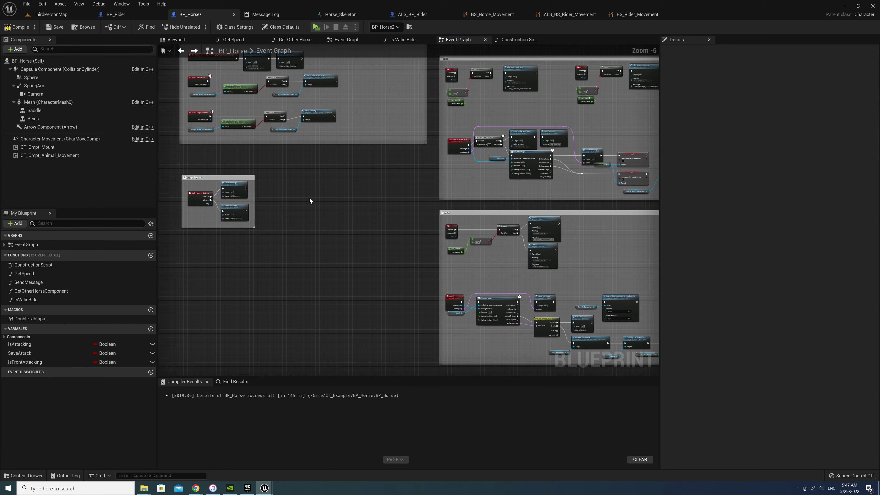
Add an Is Valid node fed by the CT Cmpt Animal Movement getter in the Event Unpossessed logic
{"action": "right_click_drag", "start_coordinate": [309, 200], "coordinate": [301, 167]}
{"action": "scroll", "coordinate": [340, 250], "scroll_direction": "up", "scroll_amount": 1}
{"action": "scroll", "coordinate": [330, 239], "scroll_direction": "up", "scroll_amount": 1}
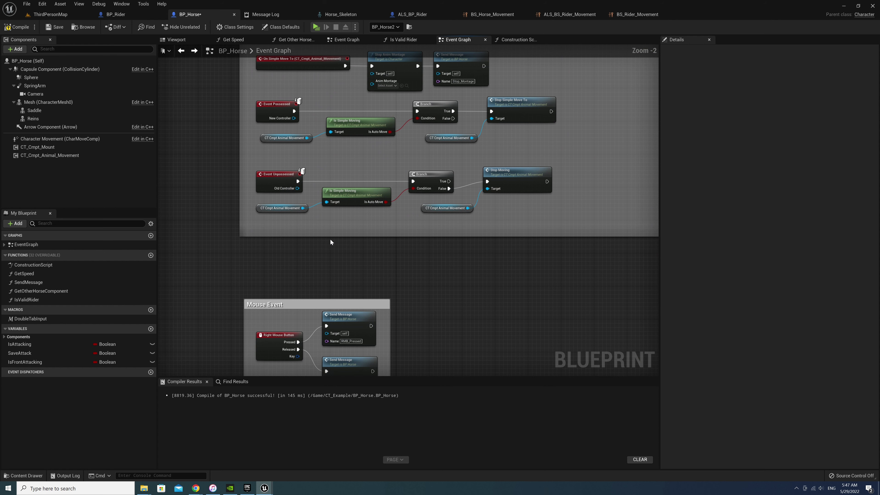
{"action": "scroll", "coordinate": [398, 244], "scroll_direction": "up", "scroll_amount": 2}
{"action": "scroll", "coordinate": [379, 294], "scroll_direction": "up", "scroll_amount": 1}
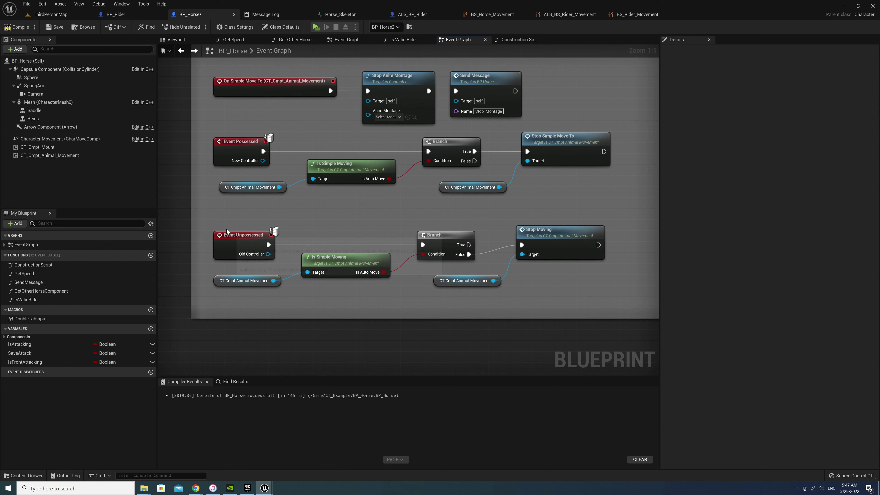
{"action": "left_click_drag", "start_coordinate": [274, 281], "coordinate": [299, 245]}
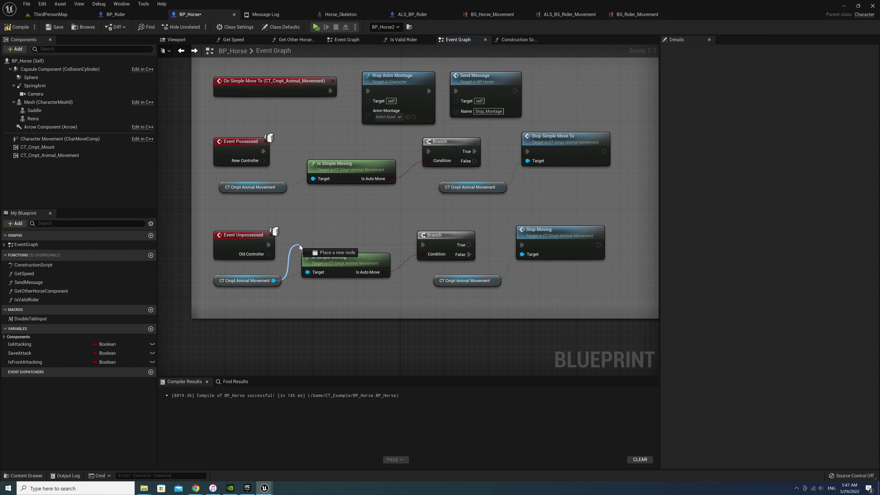
{"action": "type", "text": "isva"}
{"action": "key", "text": "Down"}
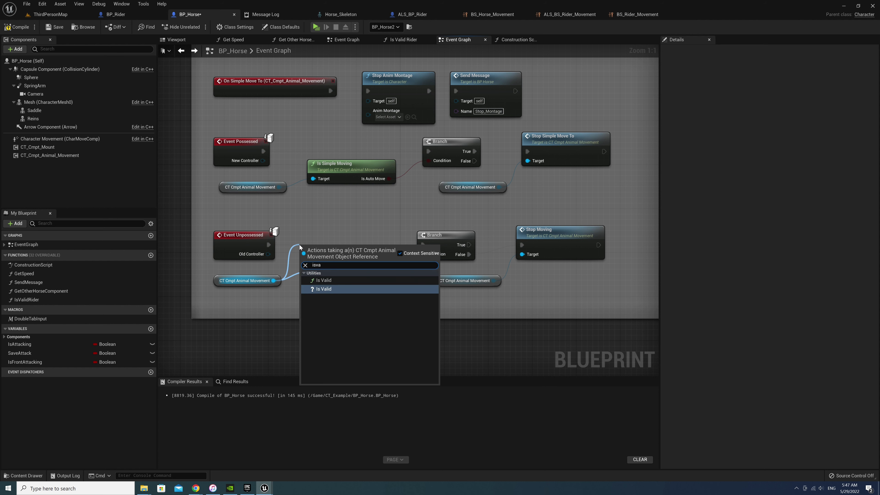
{"action": "key", "text": "Return"}
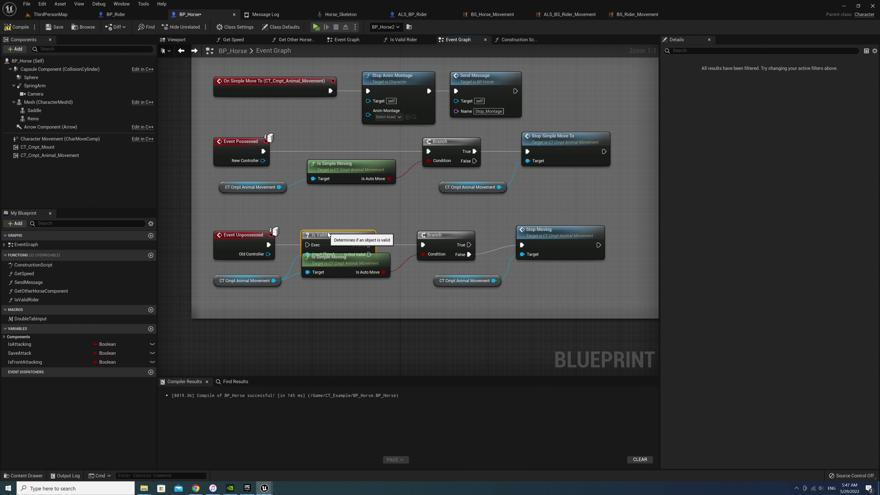
Place Is Valid above Is Simple Moving and move Is Simple Moving down to clear it
{"action": "mouse_move", "coordinate": [335, 261]}
{"action": "left_mouse_down"}
{"action": "mouse_move", "coordinate": [336, 244]}
{"action": "mouse_move", "coordinate": [423, 245]}
{"action": "left_mouse_up"}
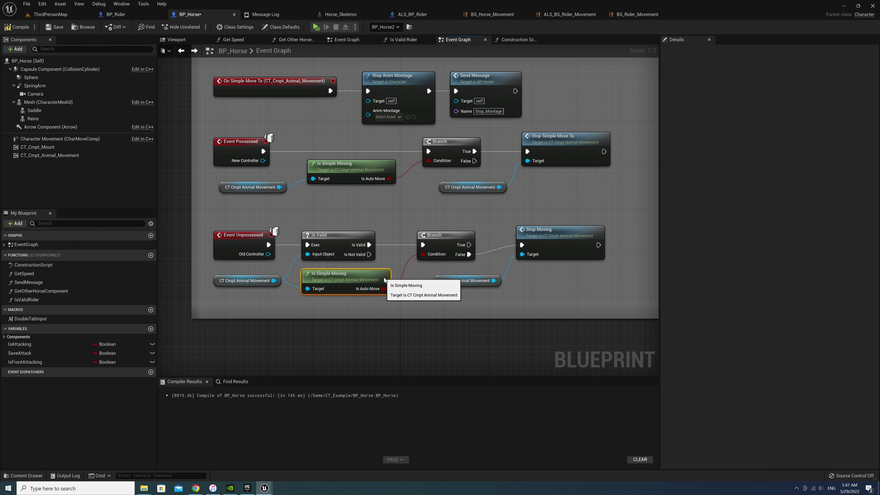
{"action": "left_click_drag", "start_coordinate": [385, 260], "coordinate": [384, 271]}
{"action": "left_click", "coordinate": [418, 297]}
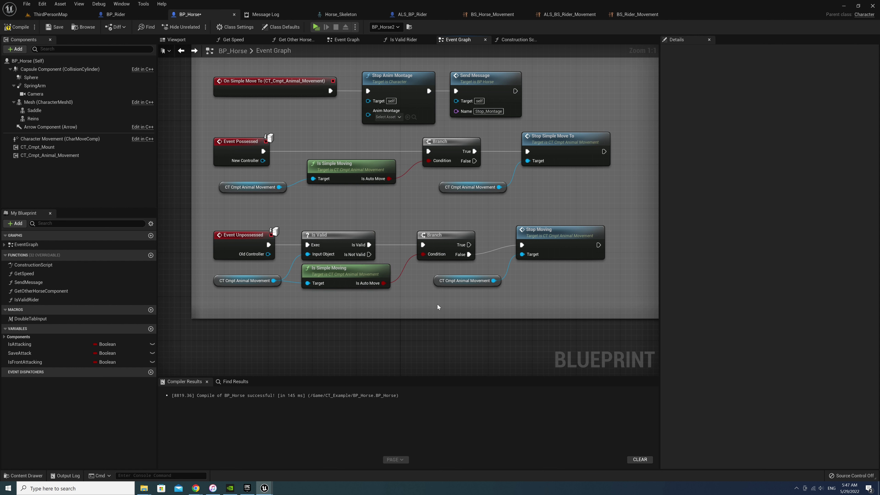
{"action": "scroll", "coordinate": [437, 304], "scroll_direction": "down", "scroll_amount": 1}
{"action": "scroll", "coordinate": [399, 305], "scroll_direction": "down", "scroll_amount": 1}
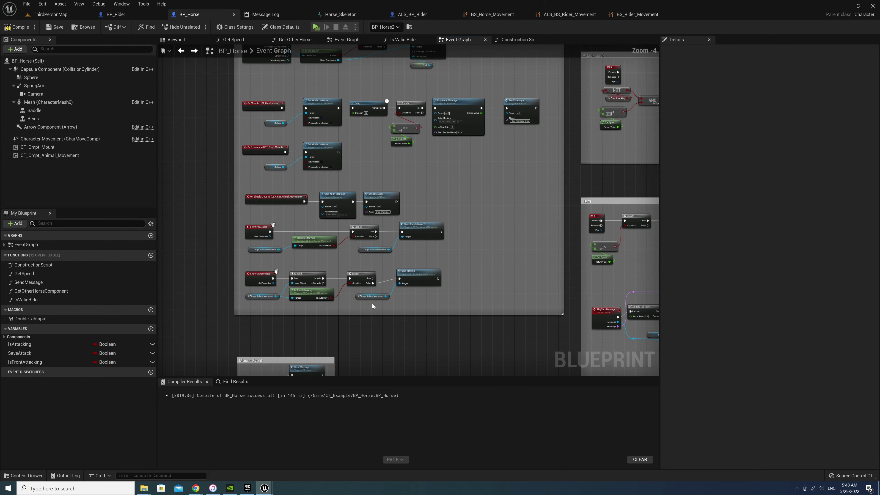
Centre the Death comment block and enlarge it to fit new nodes
{"action": "scroll", "coordinate": [373, 304], "scroll_direction": "down", "scroll_amount": 2}
{"action": "mouse_move", "coordinate": [315, 249]}
{"action": "right_mouse_down"}
{"action": "mouse_move", "coordinate": [441, 225]}
{"action": "mouse_move", "coordinate": [447, 206]}
{"action": "right_mouse_up"}
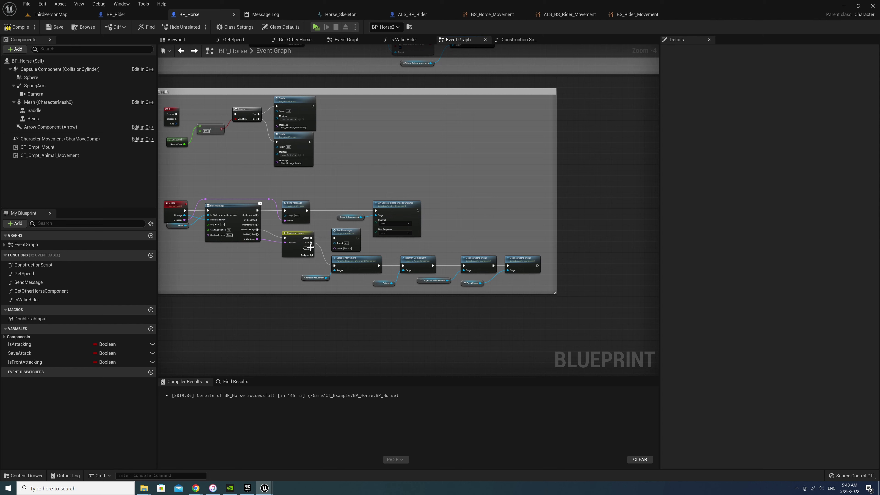
{"action": "scroll", "coordinate": [485, 270], "scroll_direction": "up", "scroll_amount": 2}
{"action": "right_click_drag", "start_coordinate": [522, 303], "coordinate": [418, 295]}
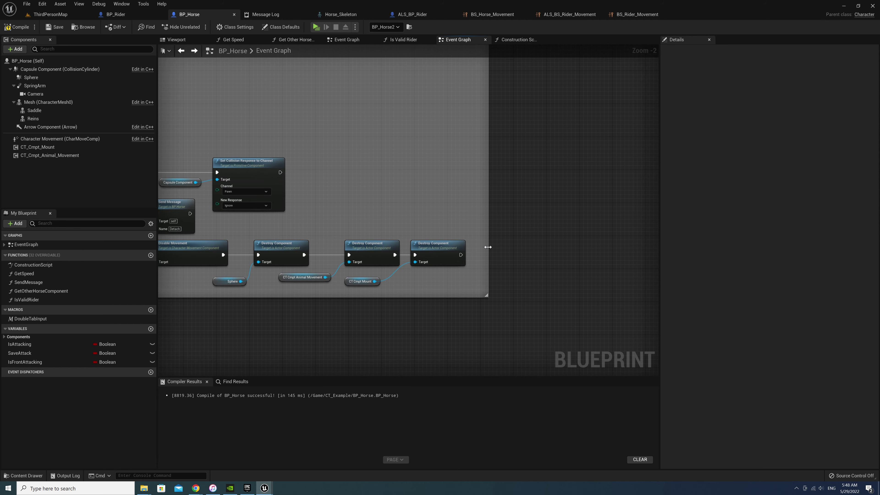
{"action": "left_click_drag", "start_coordinate": [488, 247], "coordinate": [624, 248]}
{"action": "left_click_drag", "start_coordinate": [527, 297], "coordinate": [526, 330]}
{"action": "scroll", "coordinate": [504, 289], "scroll_direction": "up", "scroll_amount": 1}
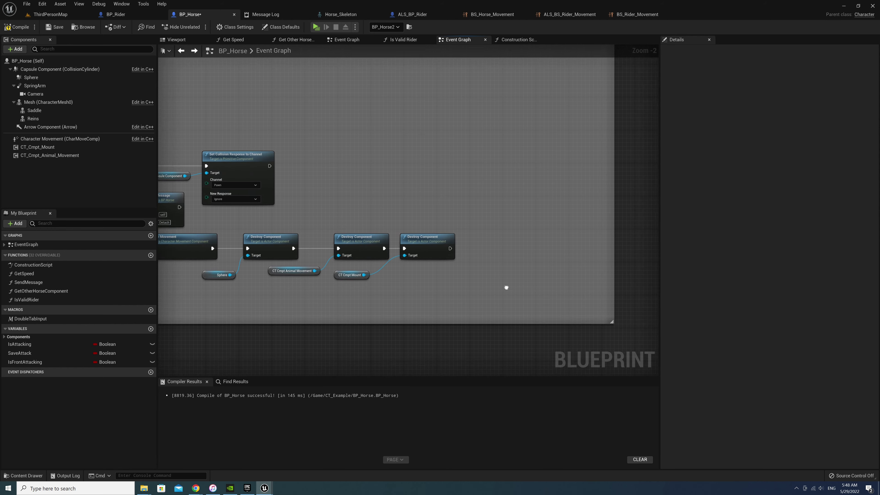
{"action": "scroll", "coordinate": [475, 281], "scroll_direction": "up", "scroll_amount": 1}
Add a 5-second Delay after the second Destroy Component node
{"action": "right_click", "coordinate": [440, 251]}
{"action": "type", "text": "delay"}
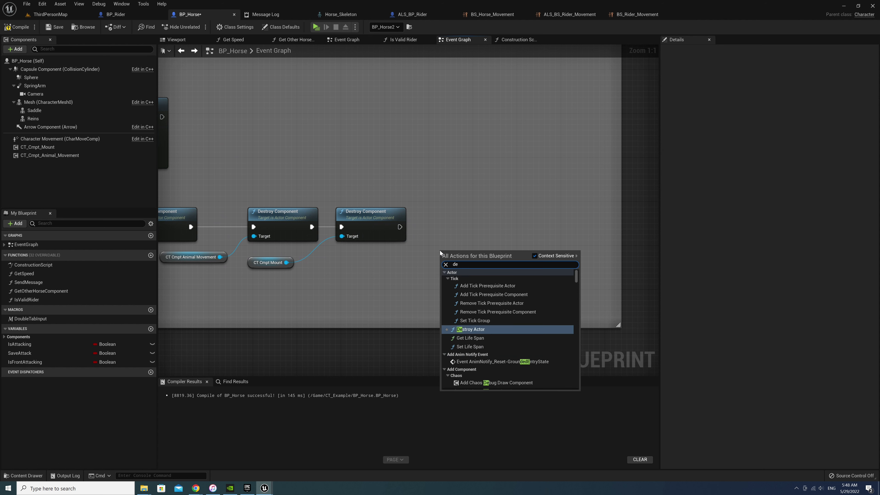
{"action": "key", "text": "Return"}
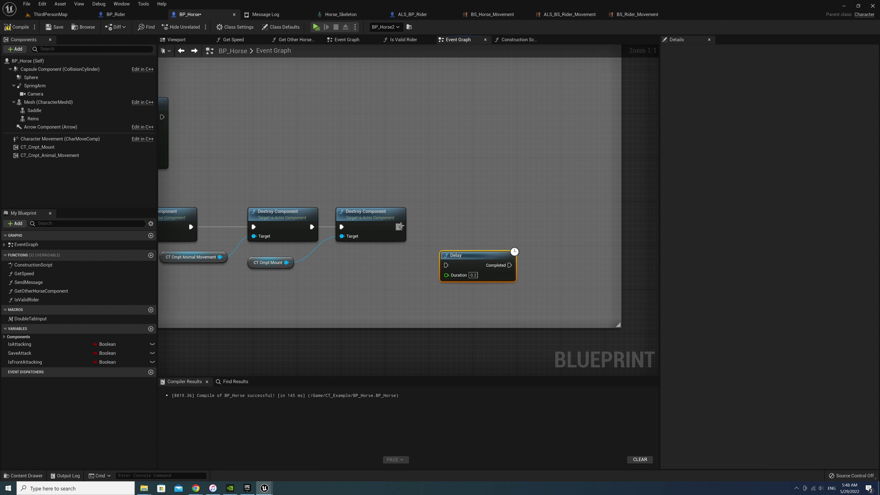
{"action": "mouse_move", "coordinate": [400, 226]}
{"action": "left_mouse_down"}
{"action": "mouse_move", "coordinate": [448, 267]}
{"action": "mouse_move", "coordinate": [434, 217]}
{"action": "left_mouse_up"}
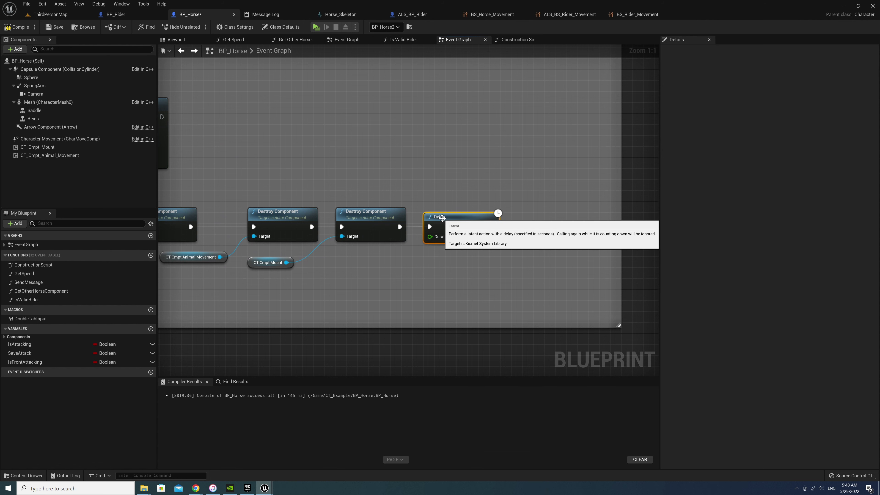
{"action": "type", "text": "5"}
{"action": "left_click", "coordinate": [491, 275]}
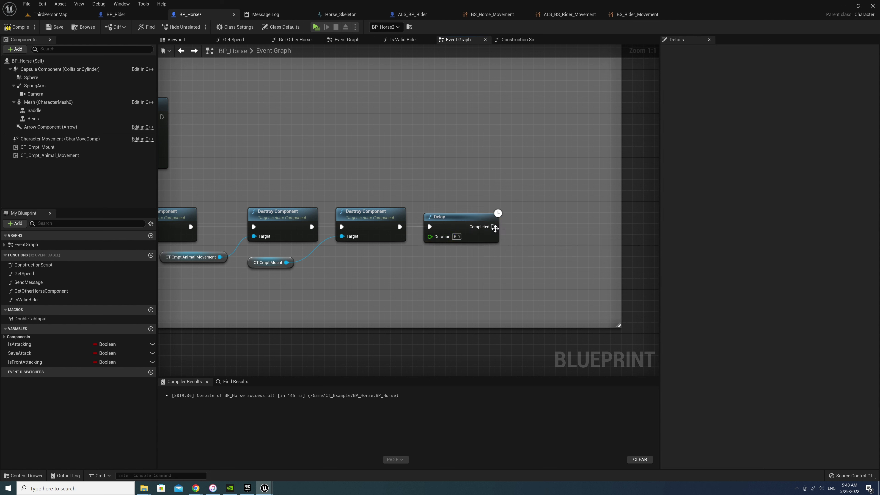
Follow the Delay with Destroy Actor targeting Self, and save BP_Horse
{"action": "left_click_drag", "start_coordinate": [493, 227], "coordinate": [521, 226]}
{"action": "type", "text": "dest"}
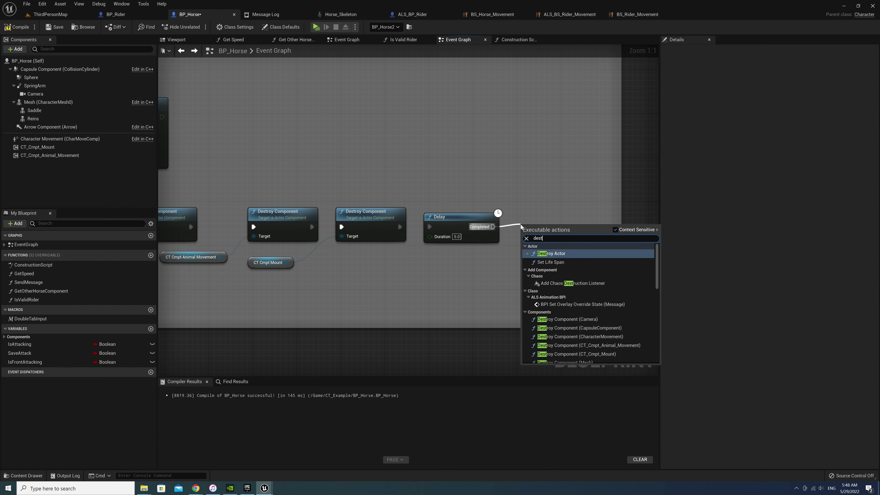
{"action": "key", "text": "Return"}
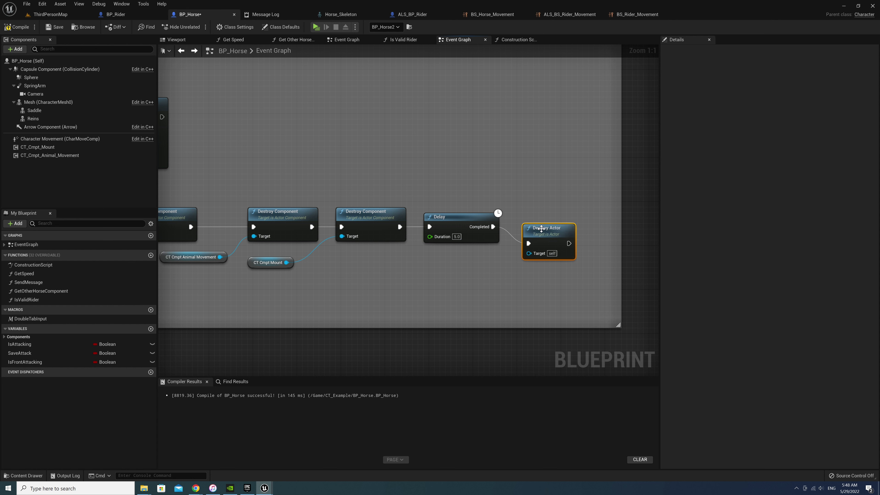
{"action": "mouse_move", "coordinate": [541, 229]}
{"action": "left_mouse_down"}
{"action": "mouse_move", "coordinate": [552, 213]}
{"action": "mouse_move", "coordinate": [506, 258]}
{"action": "left_mouse_up"}
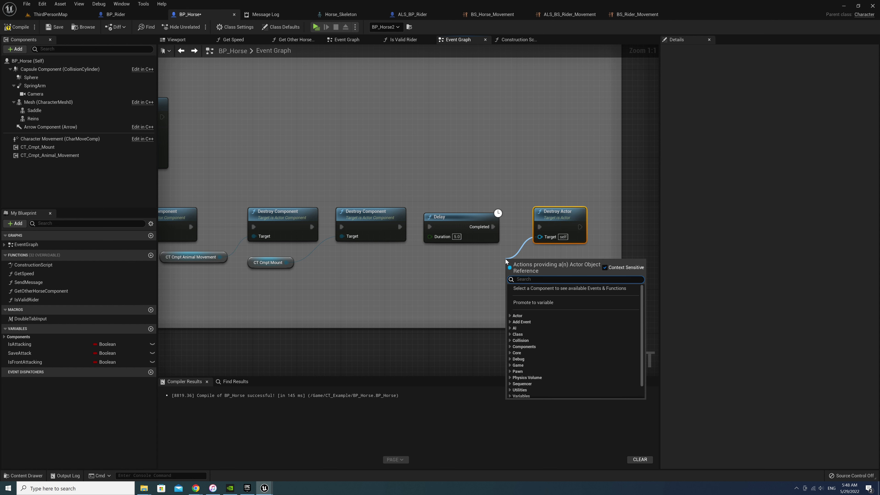
{"action": "type", "text": "self"}
{"action": "key", "text": "Return"}
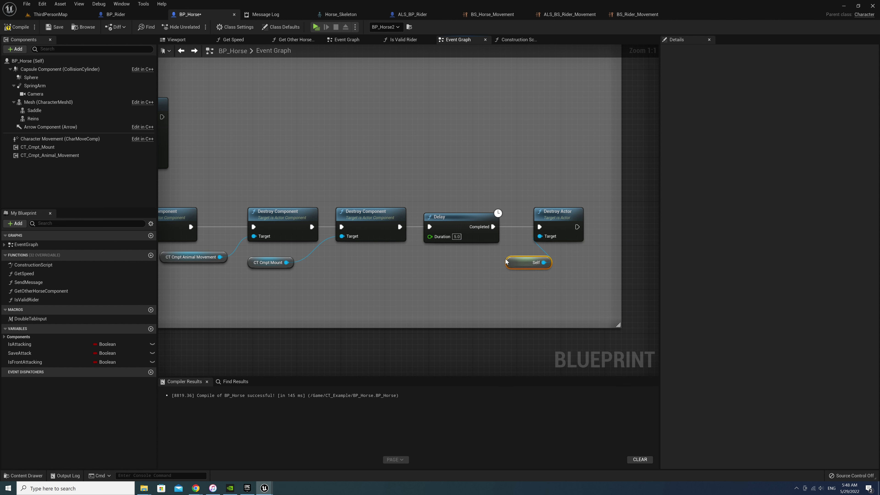
{"action": "left_click_drag", "start_coordinate": [512, 264], "coordinate": [485, 257]}
{"action": "left_click", "coordinate": [546, 269]}
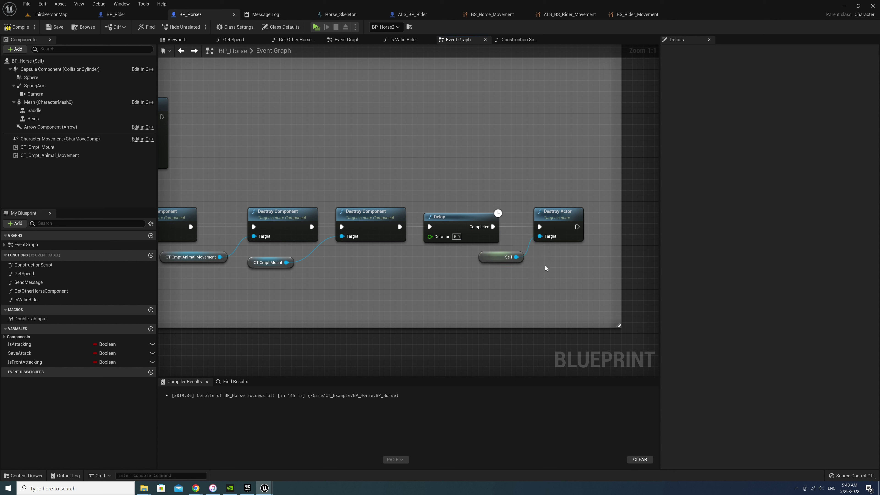
{"action": "key", "text": "ctrl+s"}
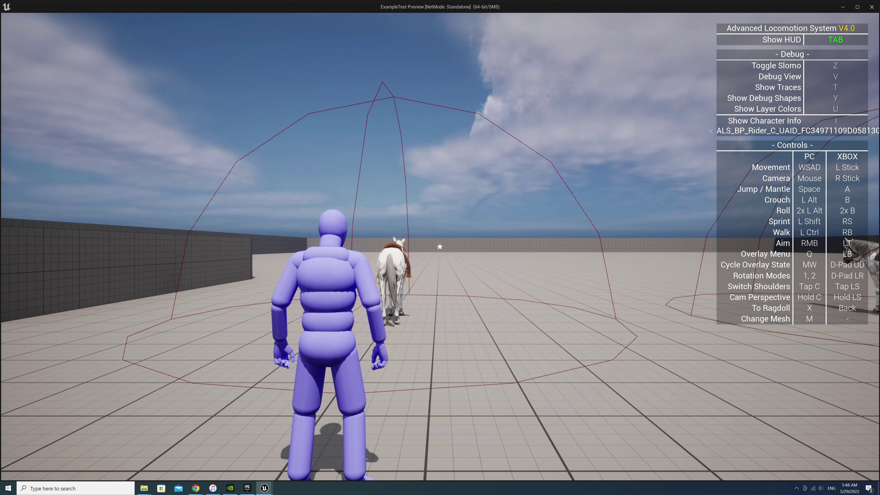
Run to the horse, mount it with E, and gallop with W. Then crash into a ragdoll with X and recover
{"action": "mouse_move", "coordinate": [439, 312]}
{"action": "key", "text": "w"}
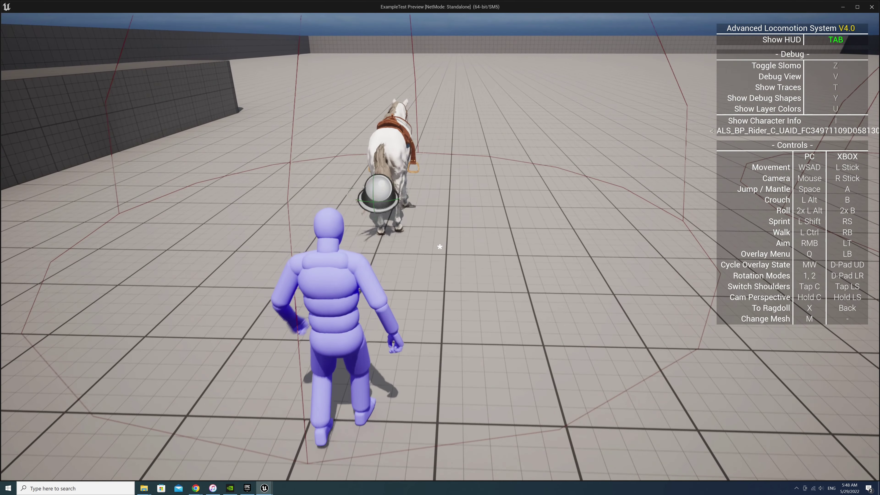
{"action": "key", "text": "w"}
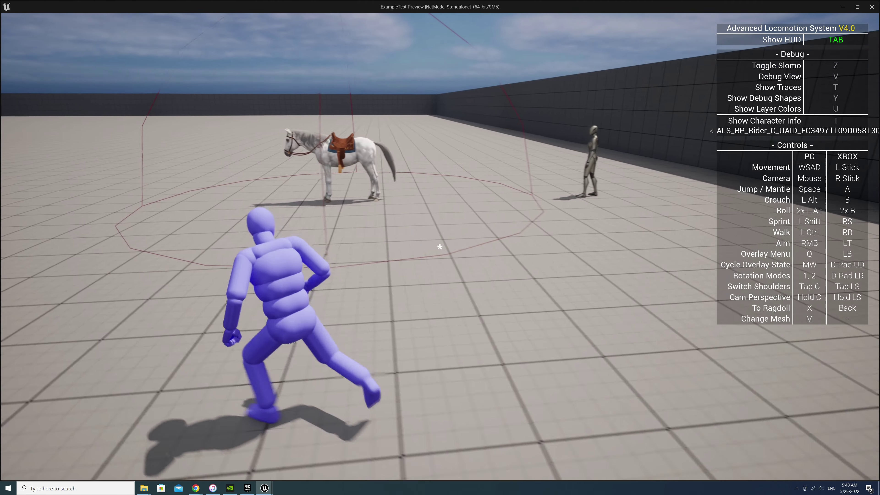
{"action": "key", "text": "w"}
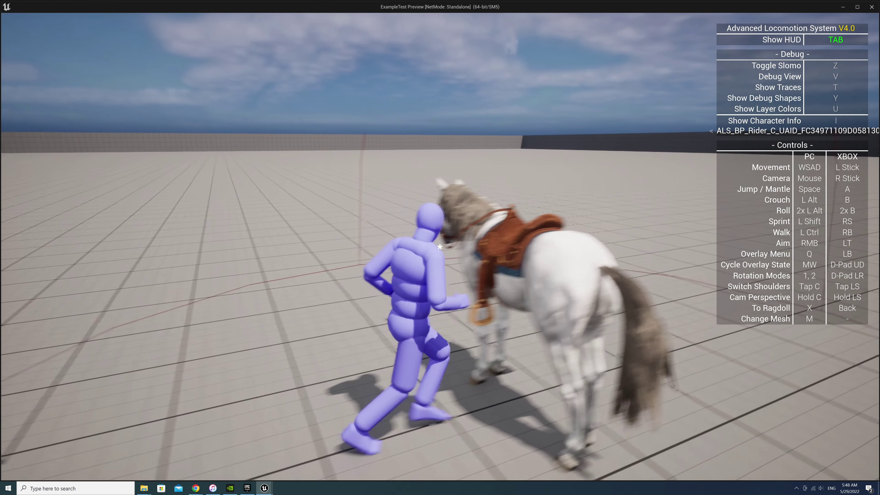
{"action": "key", "text": "e"}
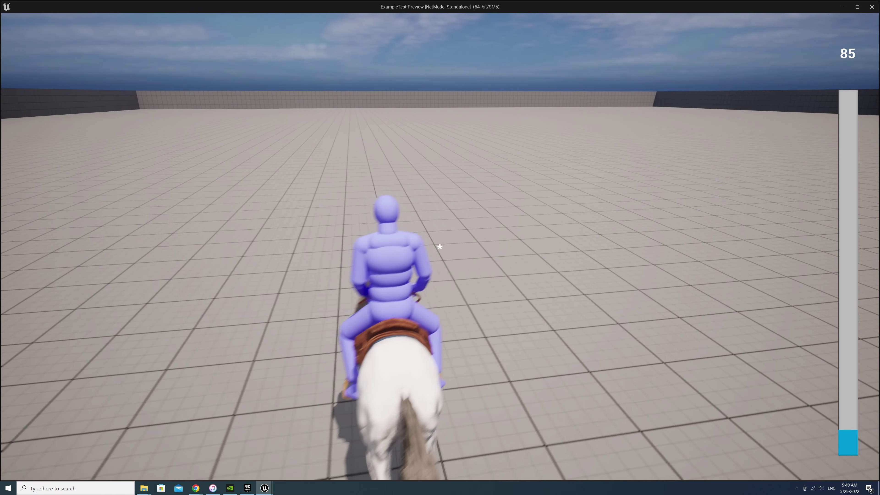
{"action": "key", "text": "w"}
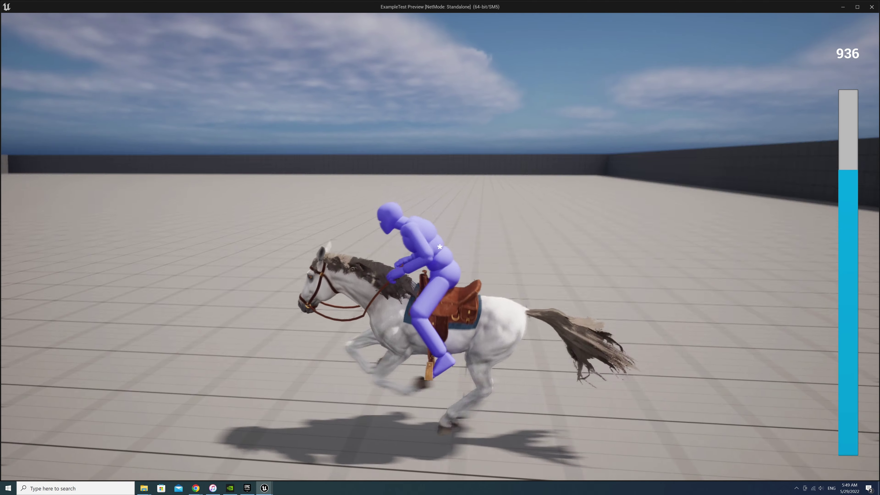
{"action": "key", "text": "x"}
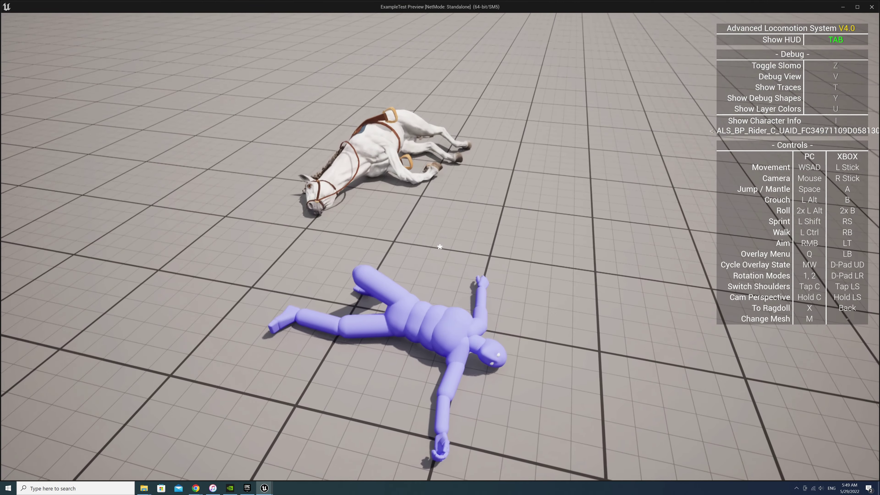
{"action": "key", "text": "x"}
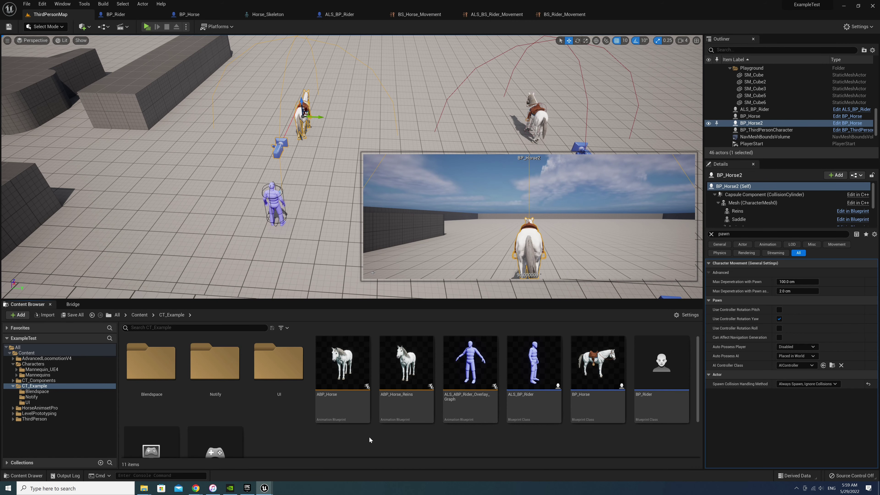
Open the UI folder's Example_HUD, select Text_Aiming, and create a new binding for its Visibility
{"action": "double_click", "coordinate": [287, 371]}
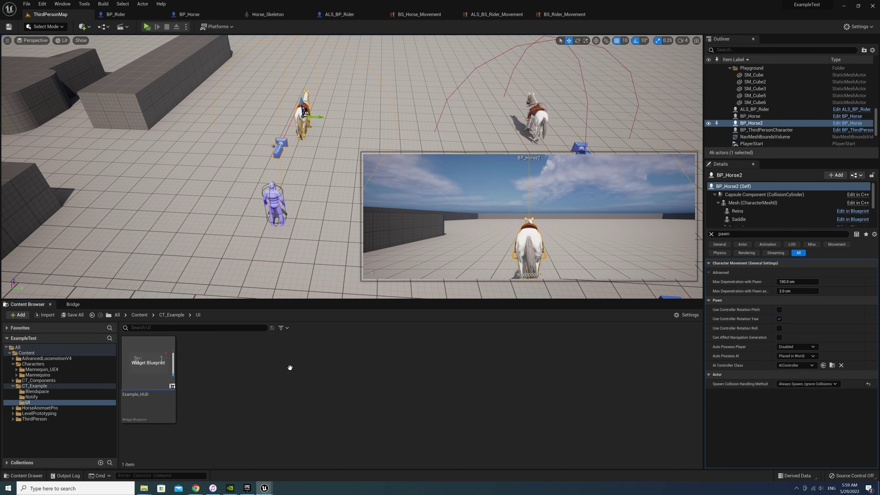
{"action": "double_click", "coordinate": [145, 360]}
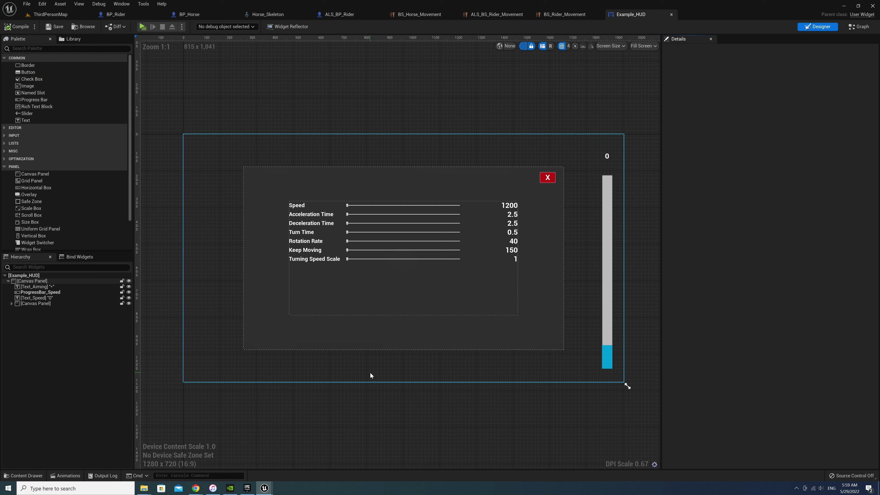
{"action": "left_click", "coordinate": [38, 287]}
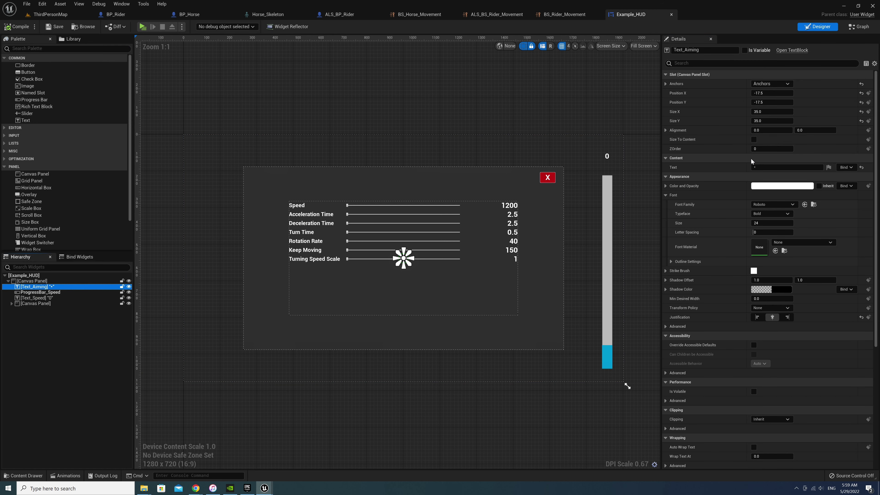
{"action": "left_click", "coordinate": [769, 168]}
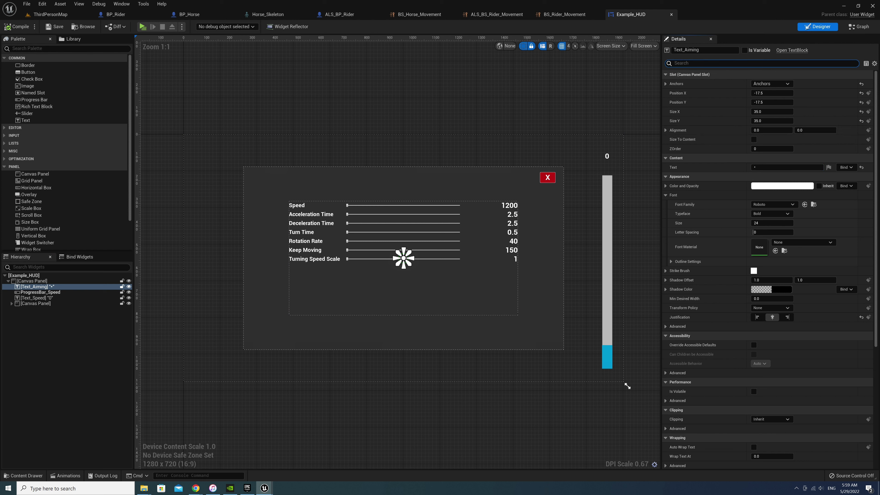
{"action": "type", "text": "vis"}
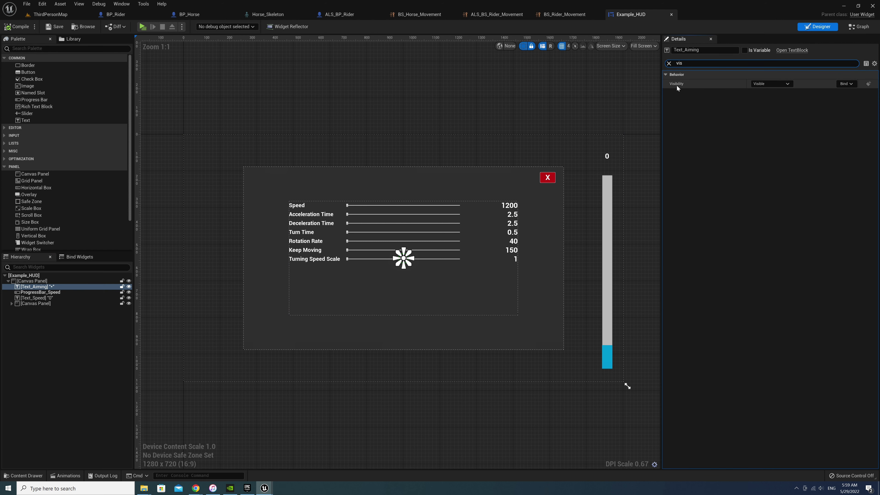
{"action": "left_click", "coordinate": [846, 84]}
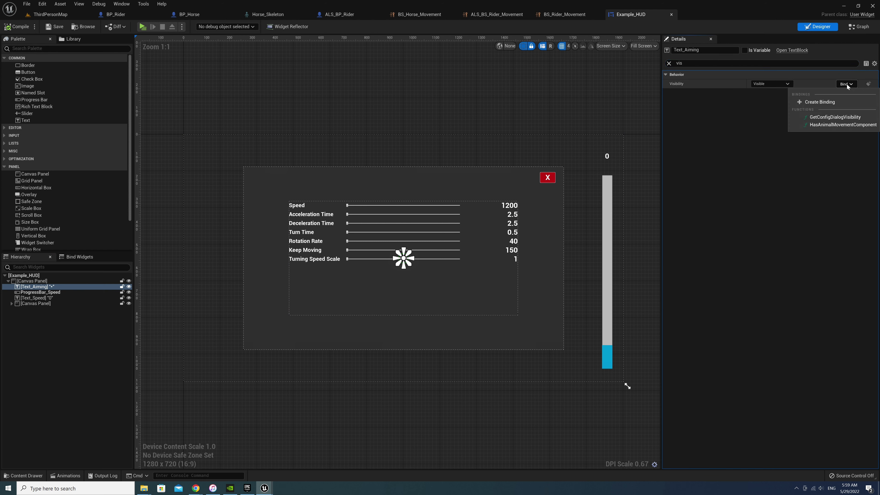
{"action": "left_click", "coordinate": [823, 102]}
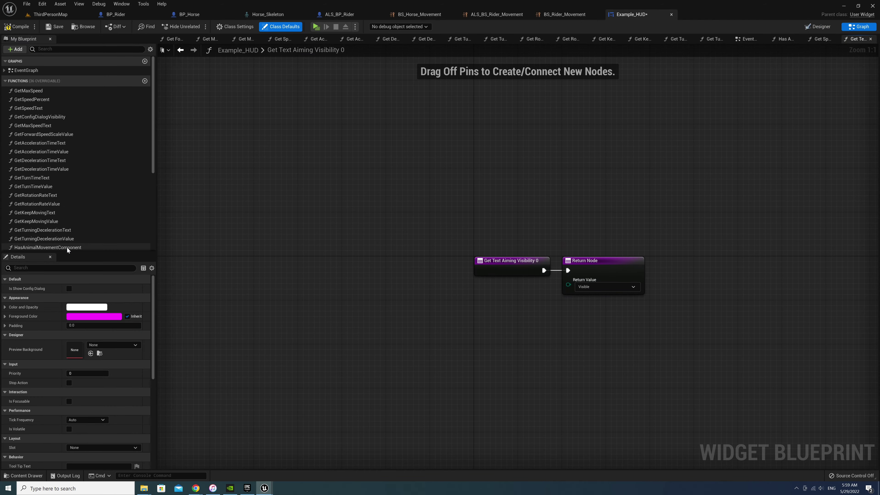
Rename the new binding function to GetAimingVisibility by removing '_Text'
{"action": "scroll", "coordinate": [65, 236], "scroll_direction": "down", "scroll_amount": 3}
{"action": "left_click", "coordinate": [49, 213]}
{"action": "left_click", "coordinate": [49, 213]}
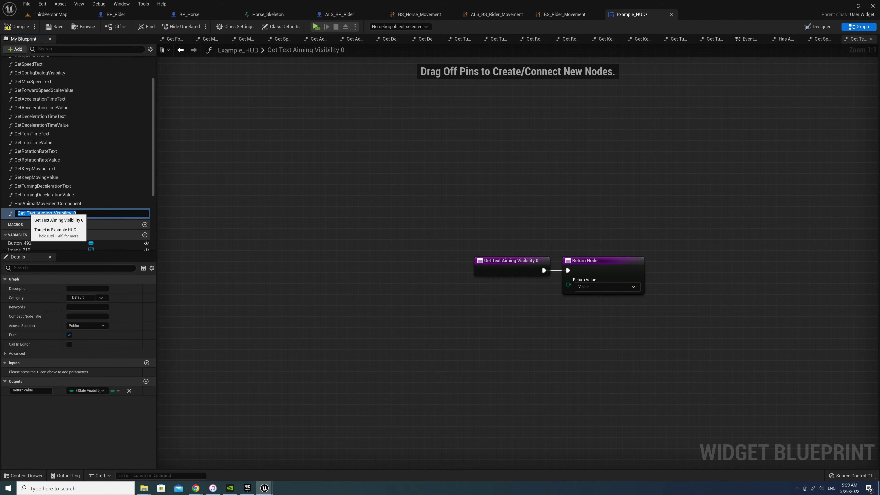
{"action": "left_click_drag", "start_coordinate": [24, 213], "coordinate": [36, 213]}
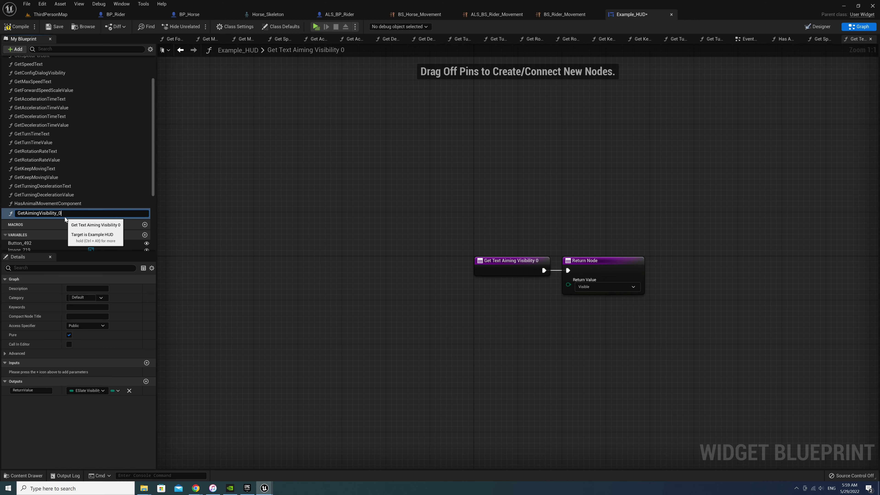
{"action": "key", "text": "BackSpace"}
{"action": "key", "text": "BackSpace"}
{"action": "key", "text": "Return"}
Add a Get Player Character node and move the Return Node right to make room
{"action": "right_click_drag", "start_coordinate": [539, 351], "coordinate": [371, 299]}
{"action": "type", "text": "get"}
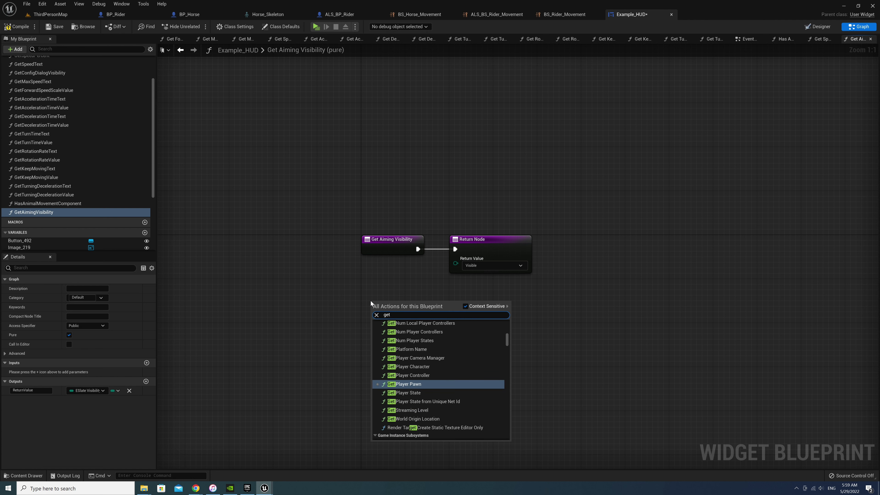
{"action": "type", "text": " player cha"}
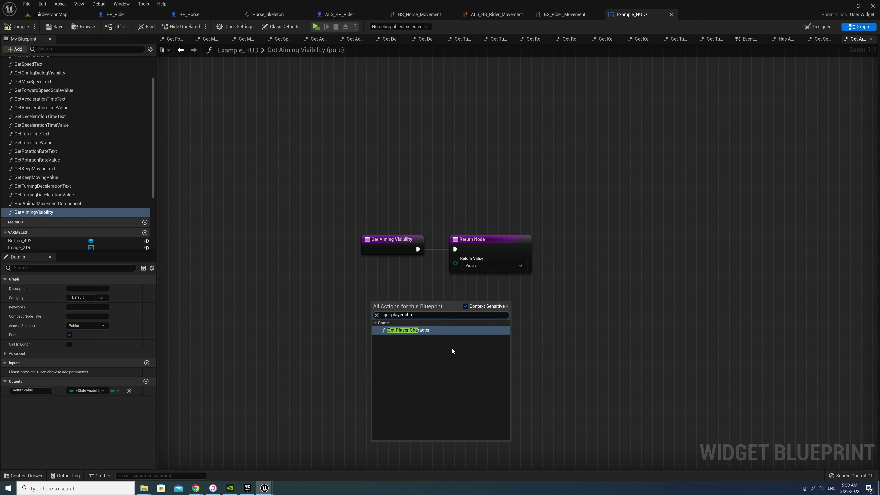
{"action": "left_click", "coordinate": [422, 329]}
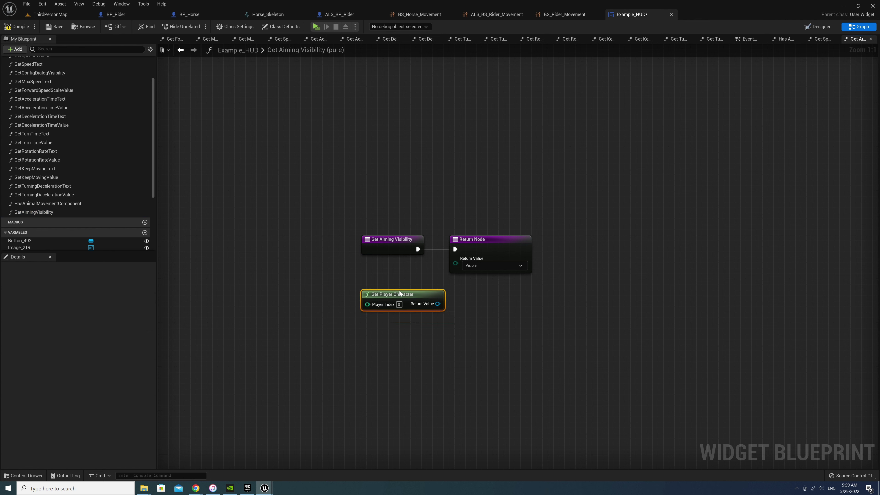
{"action": "right_click_drag", "start_coordinate": [515, 329], "coordinate": [382, 310]}
{"action": "left_click", "coordinate": [418, 234]}
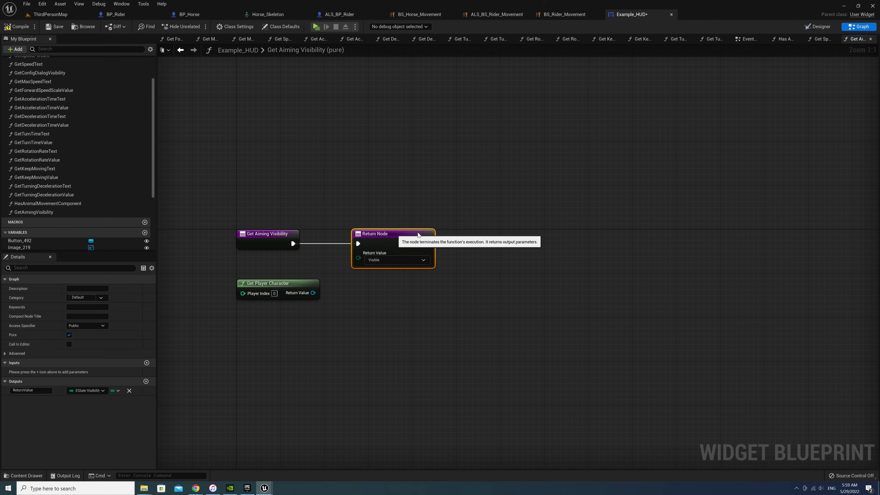
{"action": "left_click_drag", "start_coordinate": [418, 235], "coordinate": [567, 235]}
{"action": "left_click", "coordinate": [387, 280]}
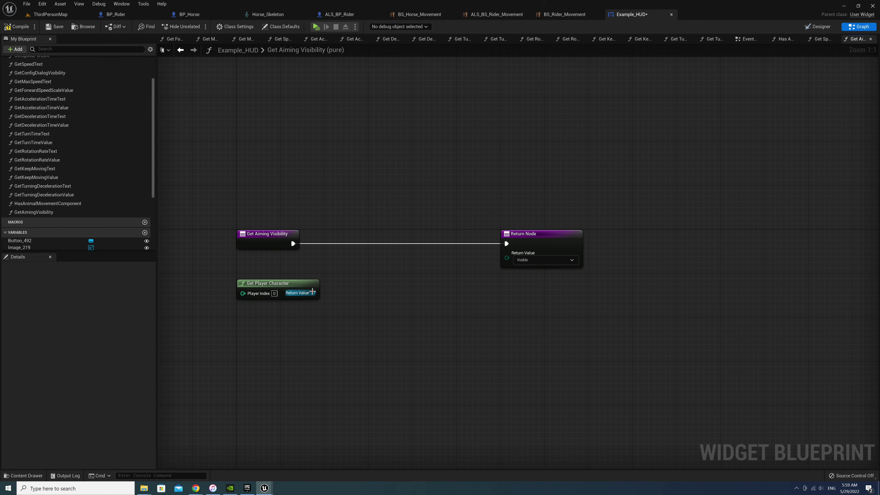
Cast the player character to ALS_Base_CharacterBP, wired between the function entry and Return Node
{"action": "left_click_drag", "start_coordinate": [313, 292], "coordinate": [358, 260]}
{"action": "type", "text": "cast"}
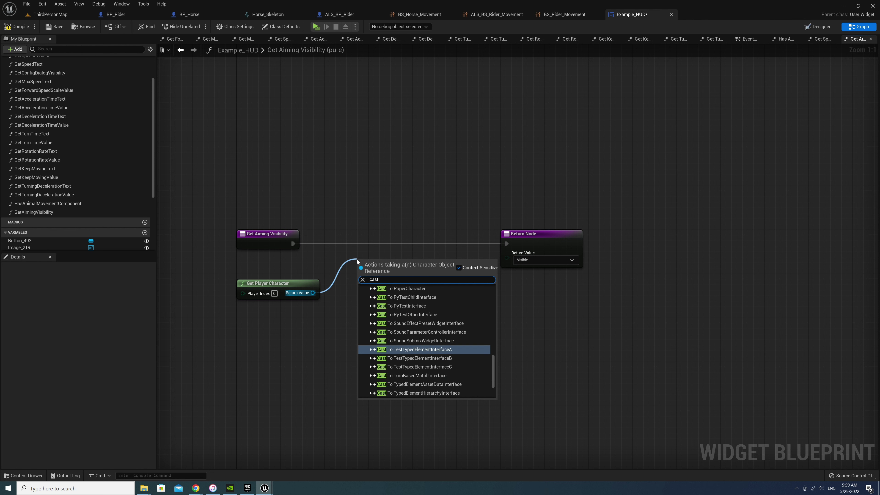
{"action": "type", "text": " to als"}
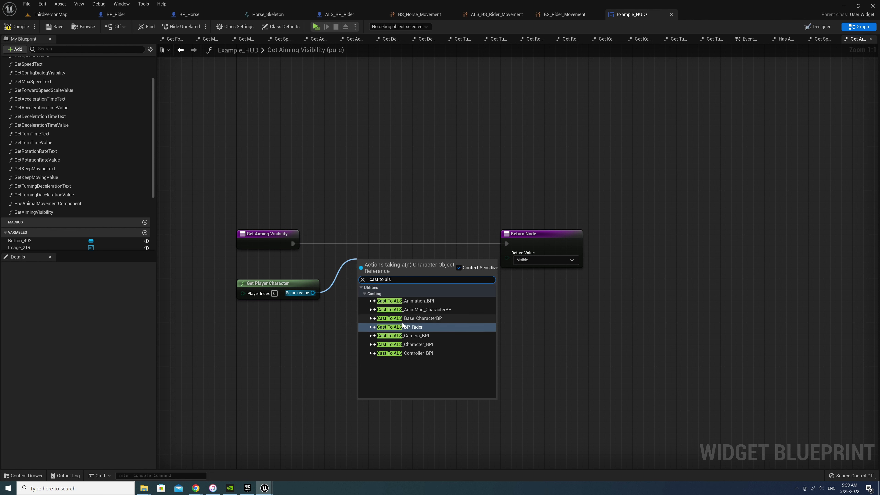
{"action": "left_click", "coordinate": [425, 319]}
{"action": "left_click_drag", "start_coordinate": [390, 268], "coordinate": [381, 240]}
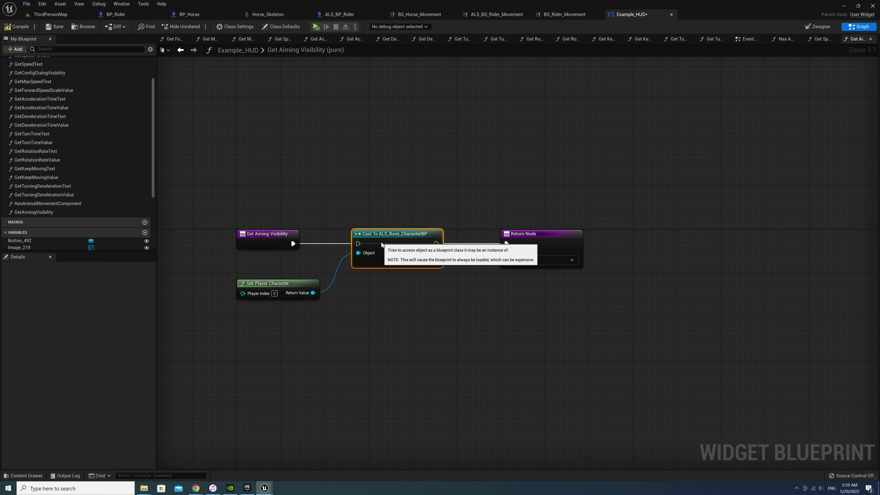
{"action": "left_click_drag", "start_coordinate": [293, 244], "coordinate": [357, 243]}
{"action": "left_click", "coordinate": [403, 296]}
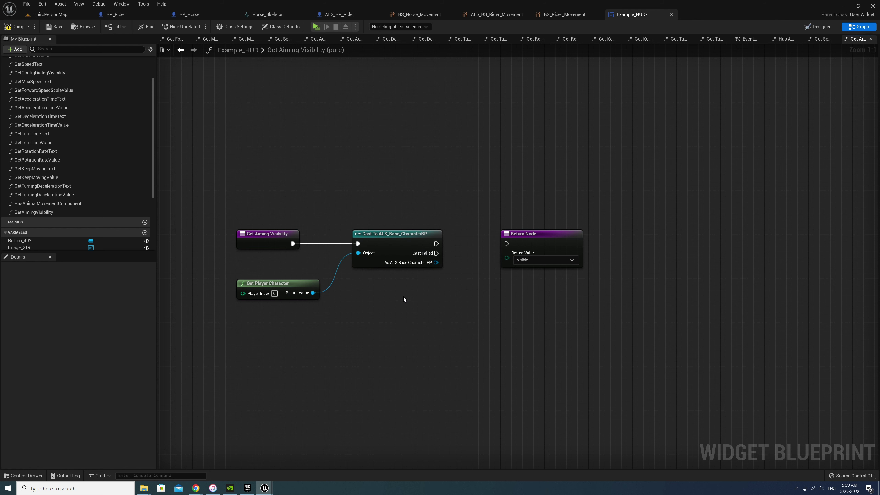
{"action": "mouse_move", "coordinate": [437, 299]}
{"action": "right_mouse_down"}
{"action": "mouse_move", "coordinate": [426, 309]}
{"action": "mouse_move", "coordinate": [388, 305]}
{"action": "right_mouse_up"}
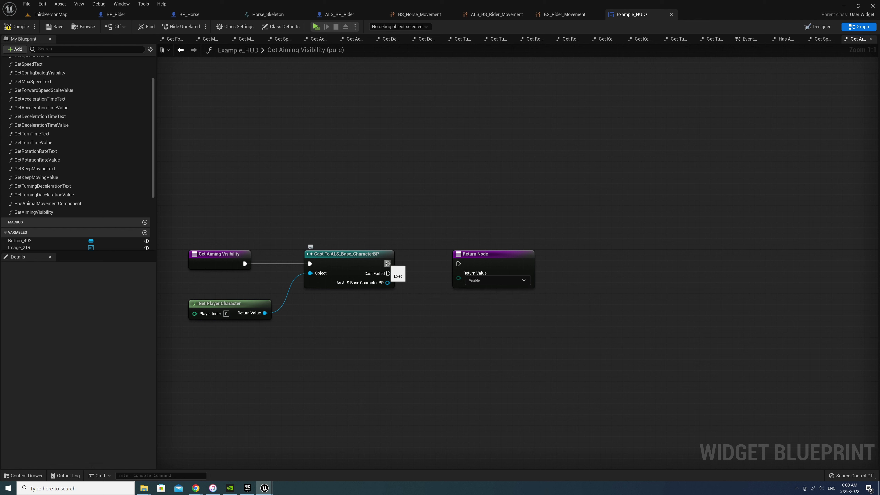
{"action": "left_click_drag", "start_coordinate": [387, 263], "coordinate": [592, 256]}
Get the cast character's Rotation Mode and compare it with == against Aiming
{"action": "left_click", "coordinate": [401, 288]}
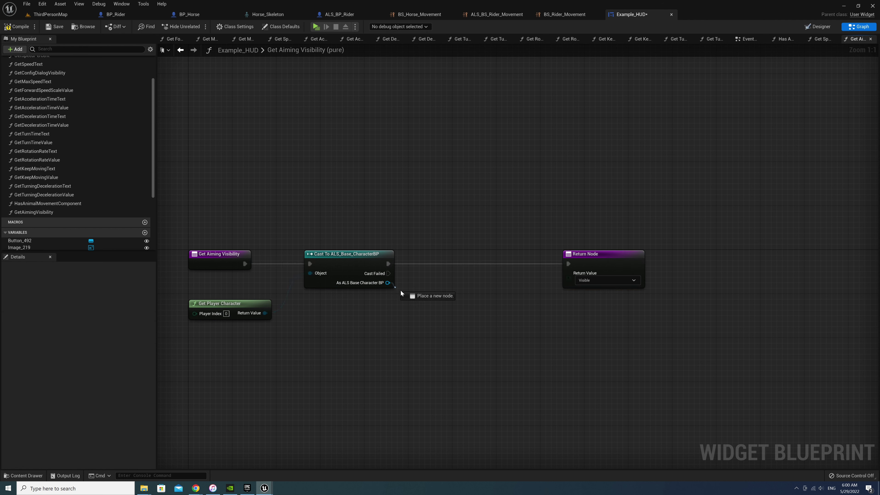
{"action": "left_click_drag", "start_coordinate": [388, 282], "coordinate": [404, 294]}
{"action": "type", "text": "get rotat"}
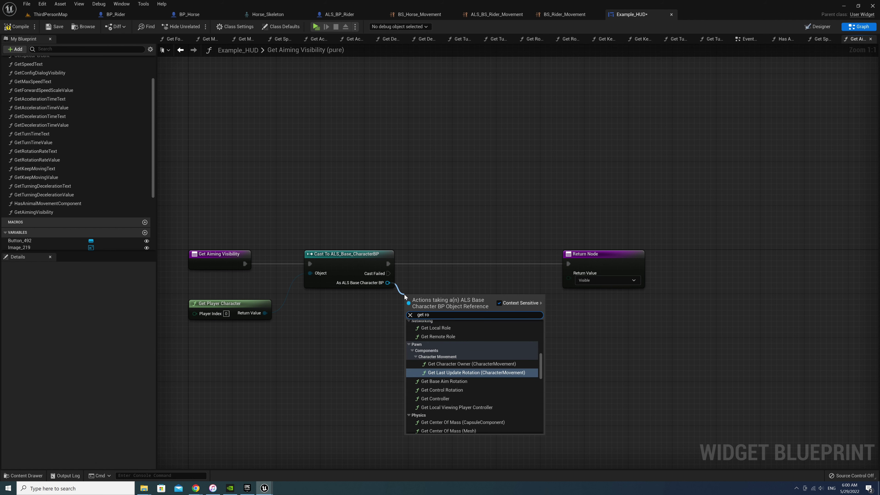
{"action": "type", "text": "ion mode"}
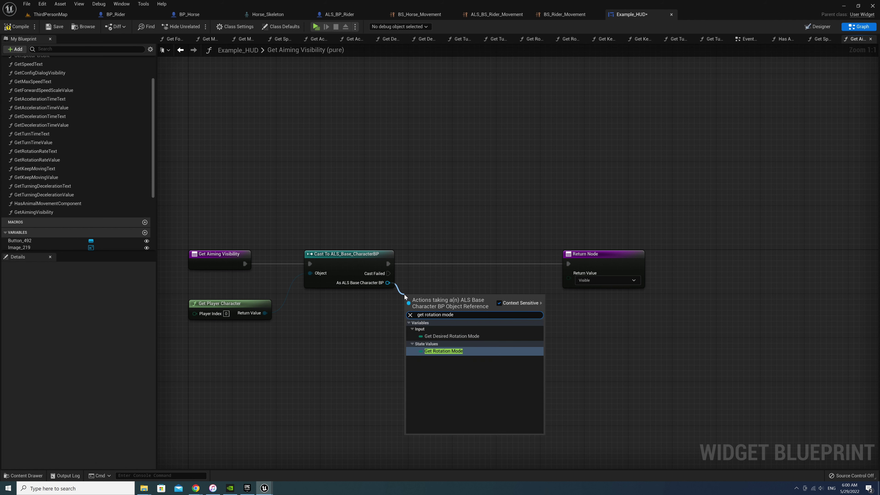
{"action": "left_click", "coordinate": [447, 351]}
{"action": "left_click_drag", "start_coordinate": [469, 299], "coordinate": [489, 317]}
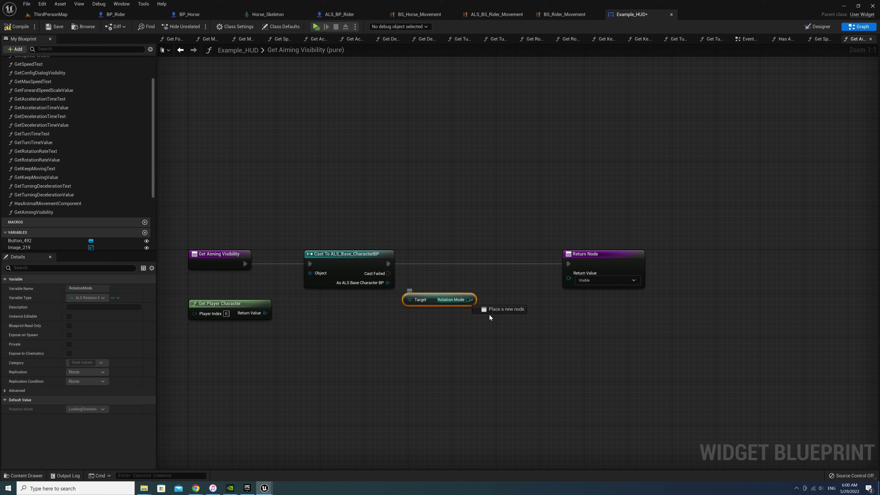
{"action": "left_click_drag", "start_coordinate": [408, 321], "coordinate": [410, 320]}
{"action": "type", "text": "=="}
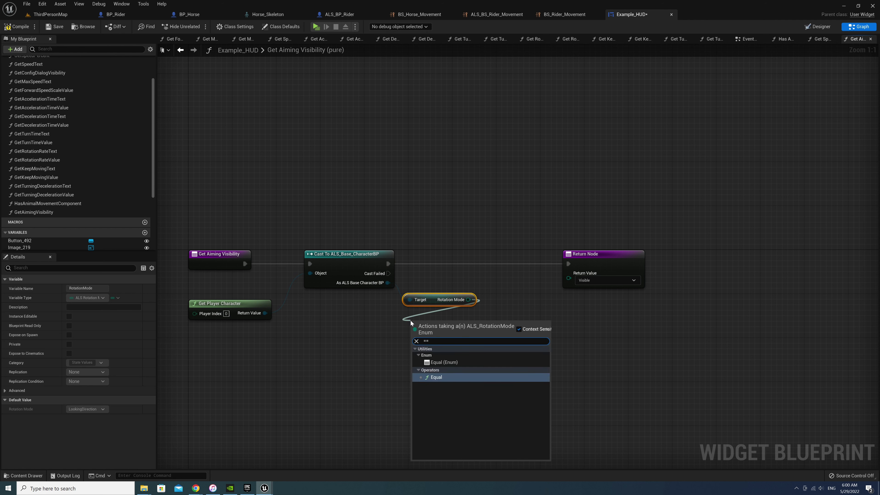
{"action": "left_click", "coordinate": [444, 362]}
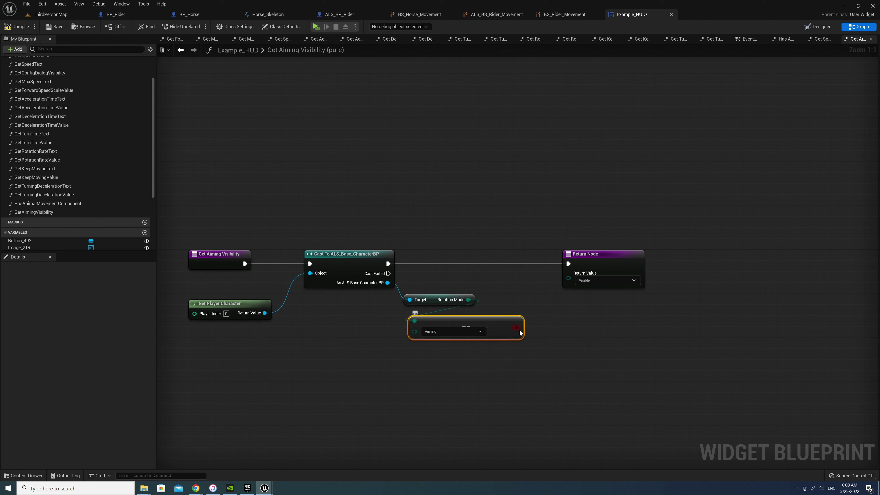
Add a Branch driven by the comparison, run from the cast's success output
{"action": "left_click_drag", "start_coordinate": [516, 328], "coordinate": [540, 270]}
{"action": "type", "text": "branch"}
{"action": "key", "text": "Return"}
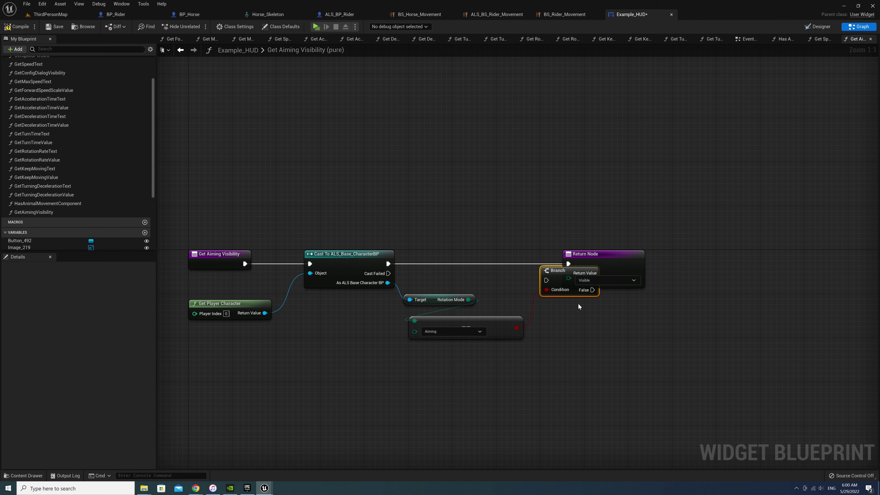
{"action": "left_click_drag", "start_coordinate": [611, 258], "coordinate": [654, 258]}
{"action": "left_click_drag", "start_coordinate": [568, 270], "coordinate": [568, 254]}
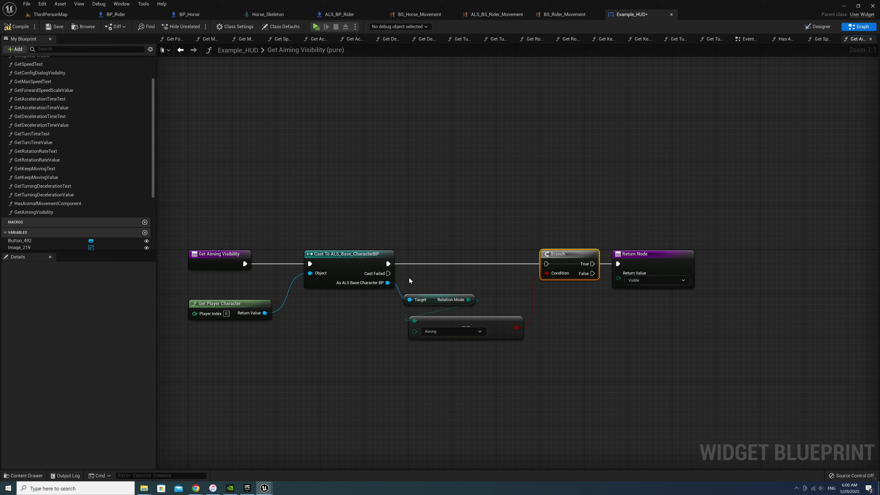
{"action": "left_click_drag", "start_coordinate": [387, 263], "coordinate": [546, 263]}
{"action": "mouse_move", "coordinate": [437, 283]}
{"action": "left_mouse_down"}
{"action": "mouse_move", "coordinate": [473, 321]}
{"action": "mouse_move", "coordinate": [478, 304]}
{"action": "left_mouse_up"}
{"action": "left_click", "coordinate": [636, 235]}
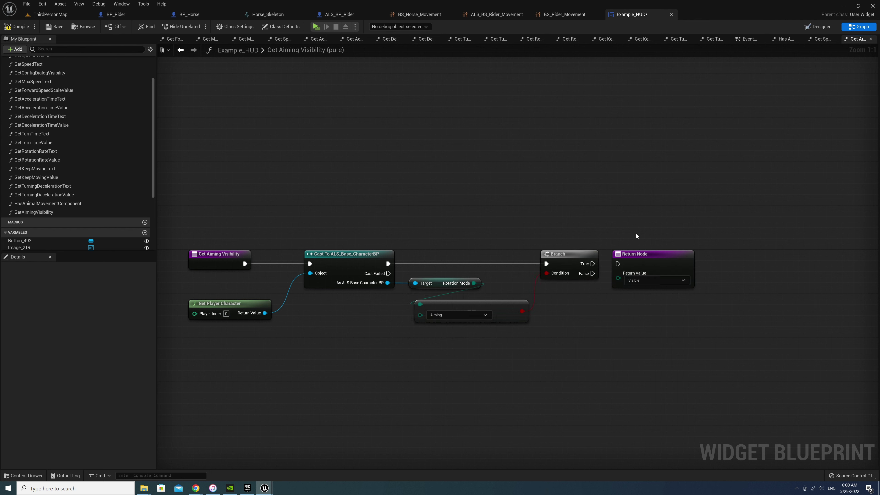
Duplicate the Return Node, setting the copy to Hidden. Wire Branch True to Visible and False to Hidden
{"action": "left_click", "coordinate": [641, 264]}
{"action": "key", "text": "ctrl+c"}
{"action": "left_click", "coordinate": [632, 314]}
{"action": "key", "text": "ctrl+v"}
{"action": "left_click_drag", "start_coordinate": [655, 319], "coordinate": [634, 307]}
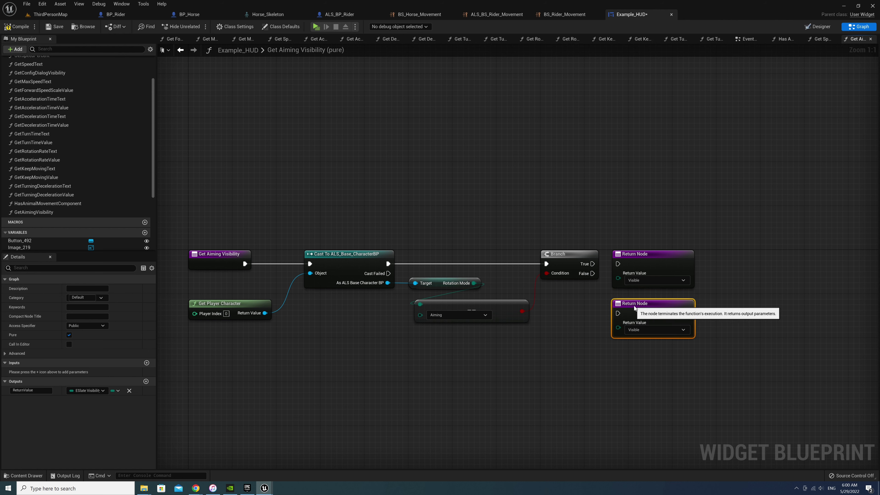
{"action": "left_click_drag", "start_coordinate": [592, 264], "coordinate": [617, 264]}
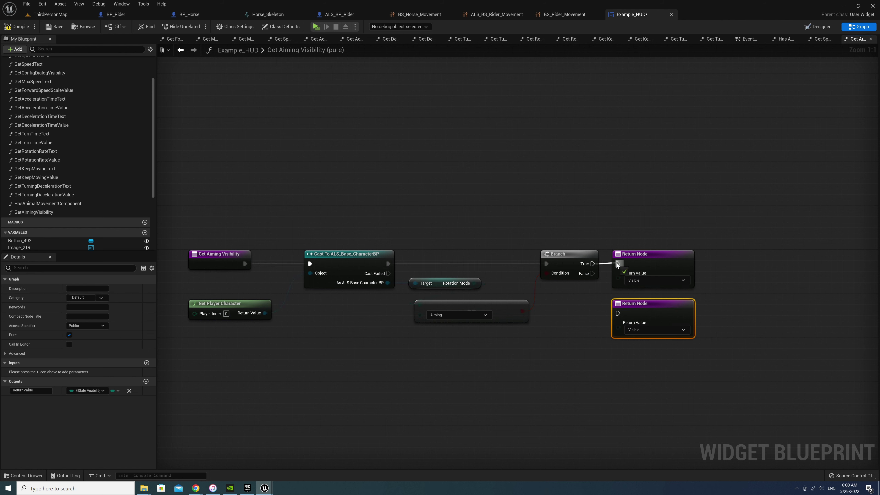
{"action": "left_click", "coordinate": [643, 334]}
{"action": "left_click", "coordinate": [639, 345]}
{"action": "left_click_drag", "start_coordinate": [593, 274], "coordinate": [620, 311]}
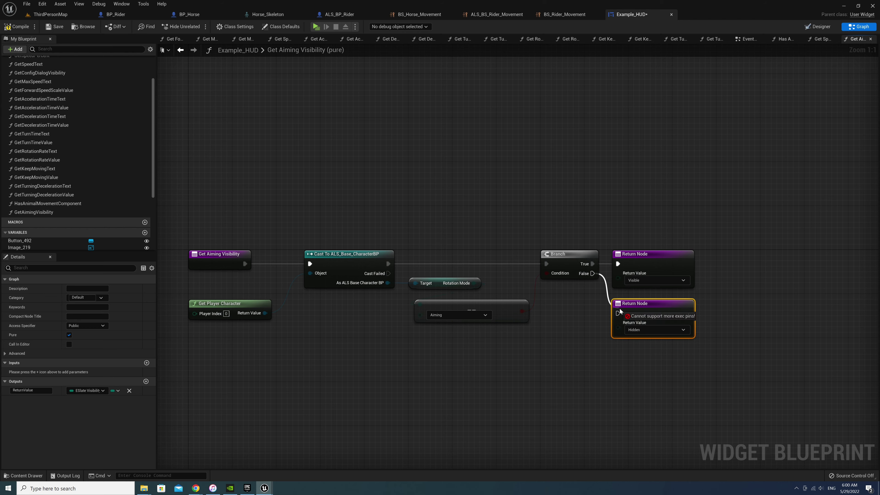
{"action": "left_click", "coordinate": [578, 329]}
{"action": "right_click_drag", "start_coordinate": [567, 408], "coordinate": [565, 356]}
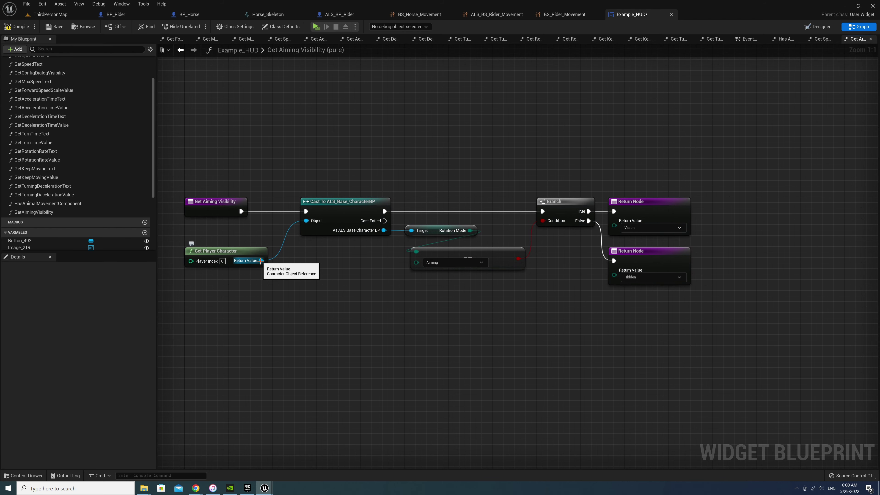
Paste a second Get Player Character feeding a Get Component by Class set to CT Cmpt Mount
{"action": "left_click", "coordinate": [238, 250]}
{"action": "key", "text": "ctrl+c"}
{"action": "left_click", "coordinate": [309, 328]}
{"action": "key", "text": "ctrl+v"}
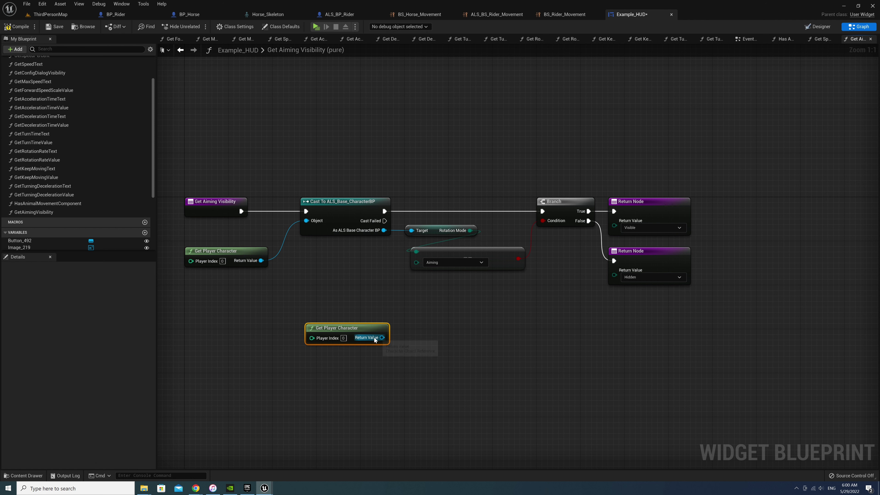
{"action": "left_click_drag", "start_coordinate": [383, 338], "coordinate": [415, 328]}
{"action": "type", "text": "get co"}
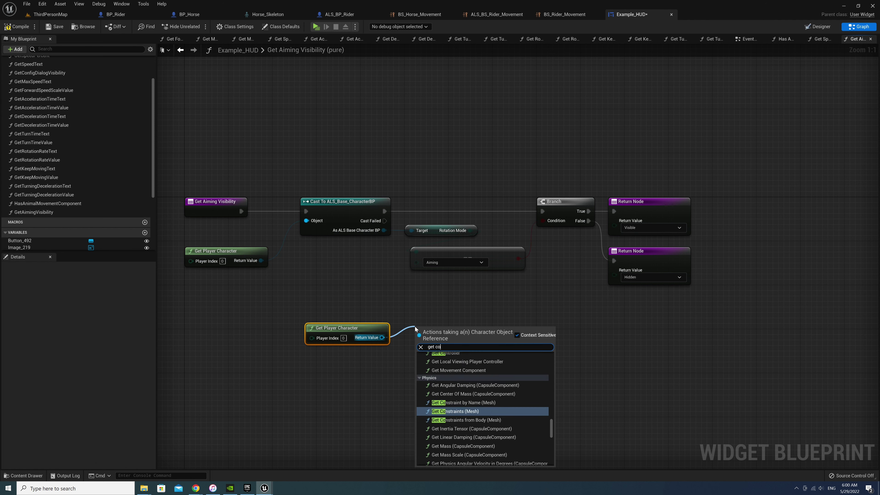
{"action": "type", "text": "mponent by"}
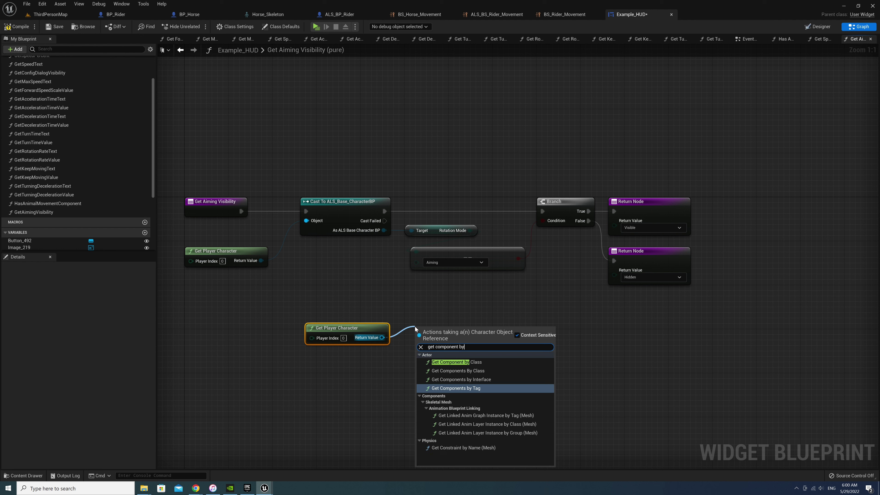
{"action": "left_click", "coordinate": [460, 363]}
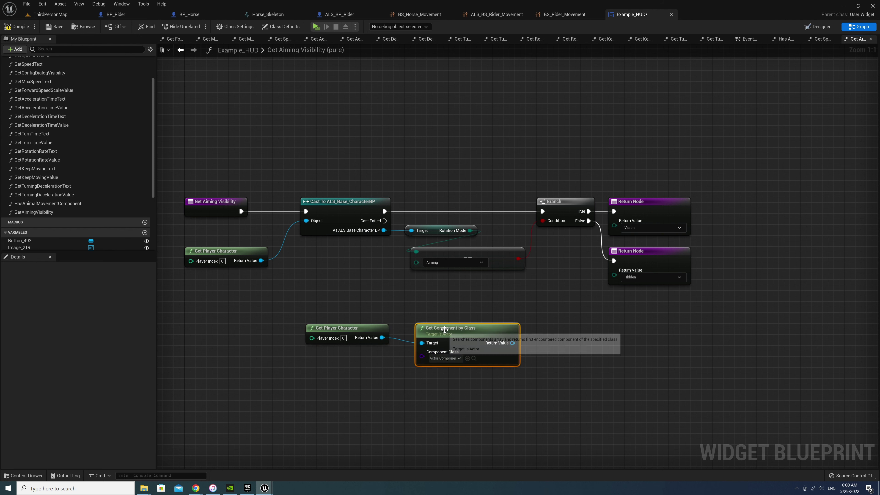
{"action": "left_click", "coordinate": [449, 354]}
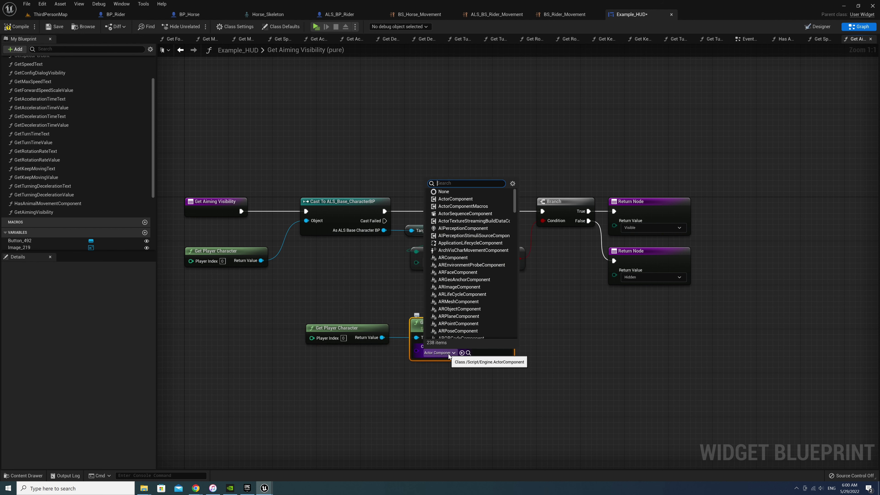
{"action": "type", "text": "mount"}
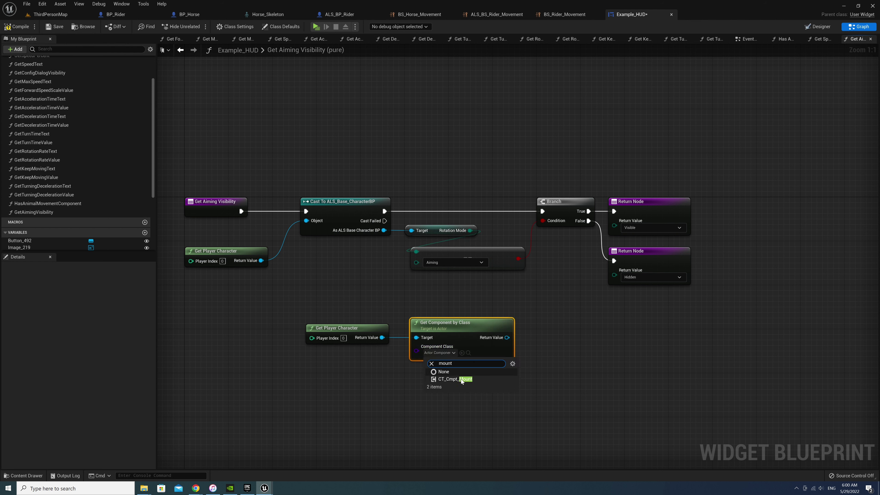
{"action": "left_click", "coordinate": [461, 378]}
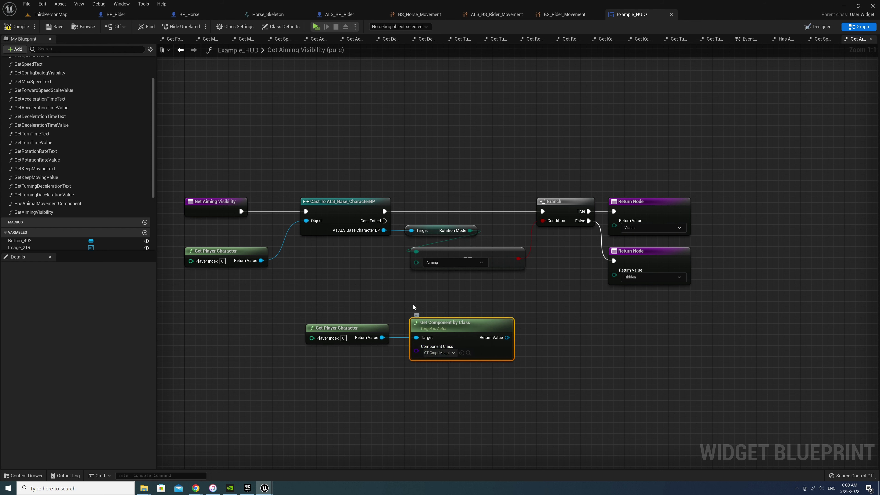
Add an Is Valid check on the mount component, run from the cast-failed path, and tidy nodes
{"action": "left_click_drag", "start_coordinate": [506, 338], "coordinate": [535, 318]}
{"action": "type", "text": "isva"}
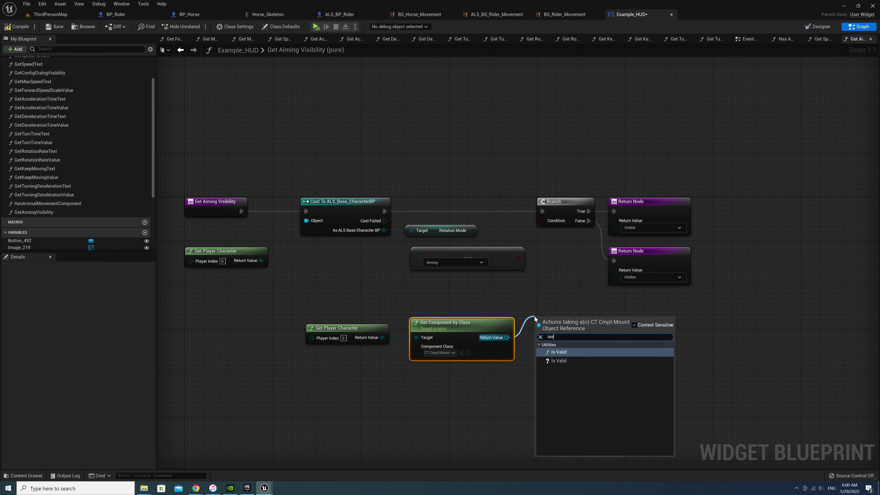
{"action": "key", "text": "Return"}
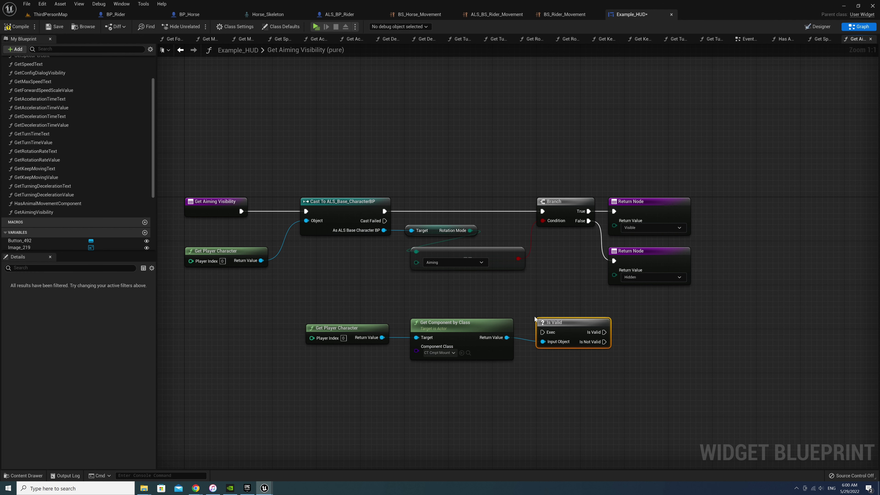
{"action": "left_click_drag", "start_coordinate": [385, 221], "coordinate": [542, 332]}
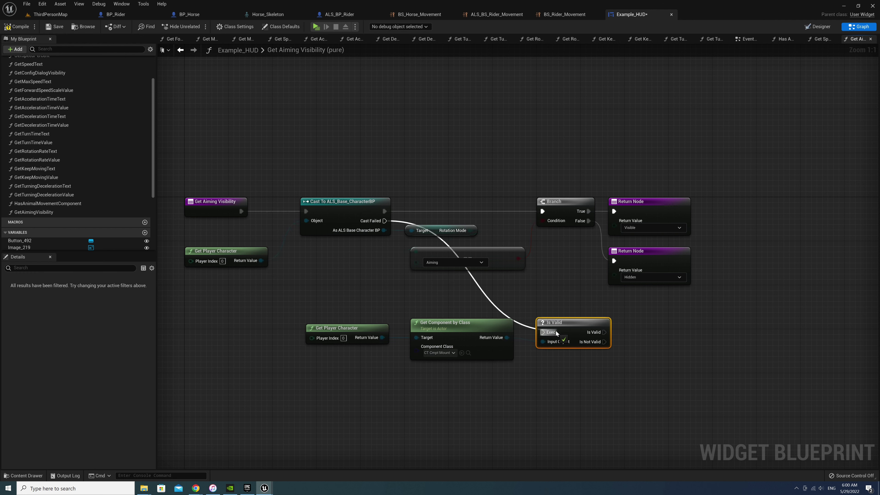
{"action": "left_click_drag", "start_coordinate": [385, 319], "coordinate": [547, 371]}
{"action": "left_click_drag", "start_coordinate": [572, 330], "coordinate": [467, 313]}
{"action": "left_click_drag", "start_coordinate": [258, 293], "coordinate": [358, 349]}
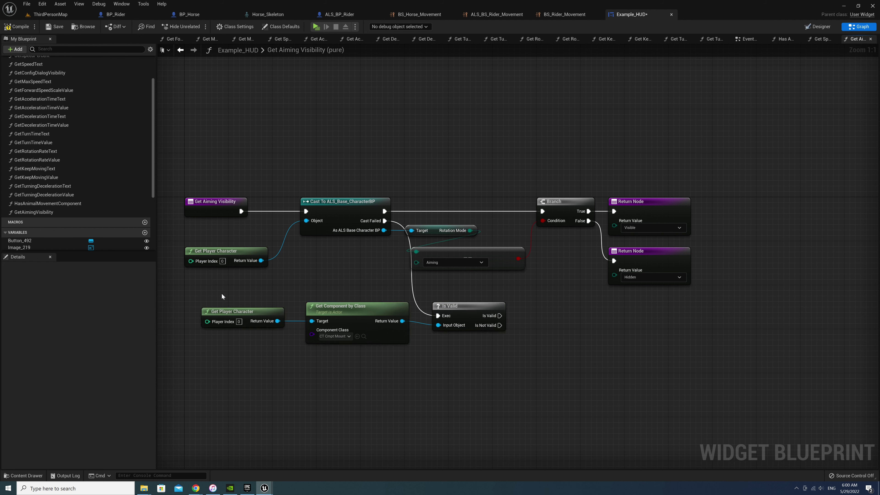
{"action": "left_click_drag", "start_coordinate": [338, 307], "coordinate": [327, 328]}
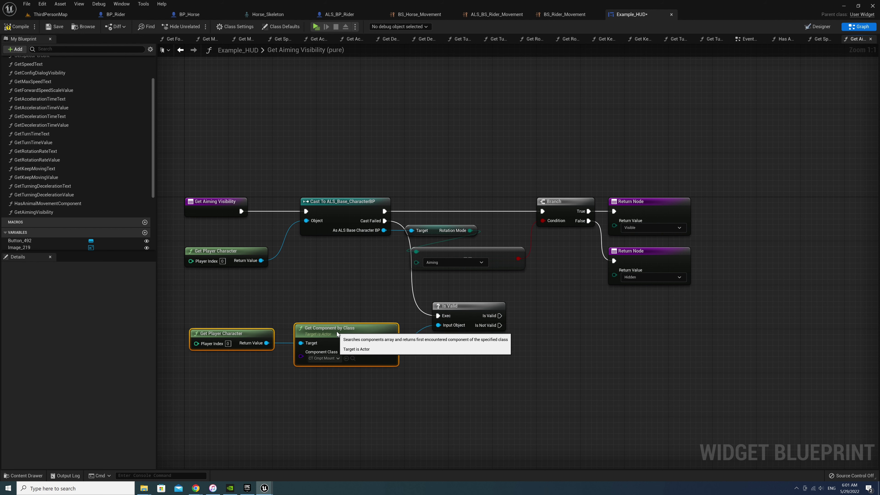
{"action": "left_click", "coordinate": [495, 389]}
{"action": "right_click_drag", "start_coordinate": [495, 389], "coordinate": [458, 371]}
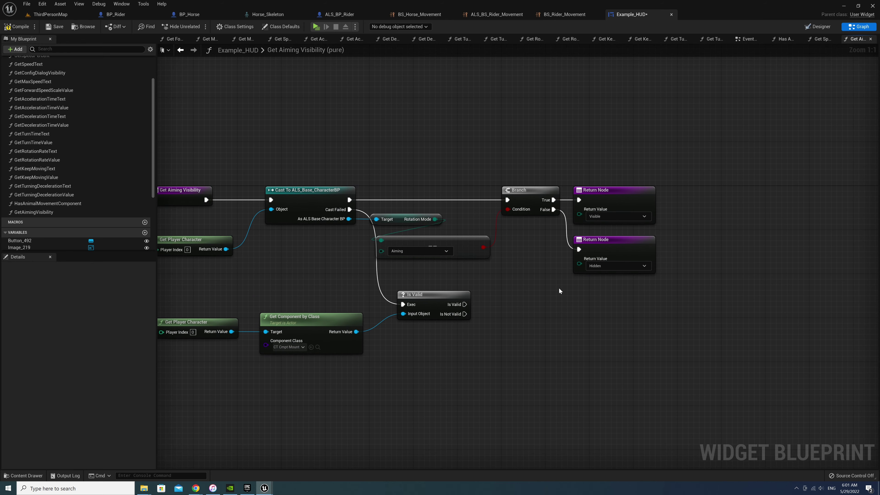
Add a Get Rider Character node from the mount component reference
{"action": "left_click_drag", "start_coordinate": [356, 332], "coordinate": [396, 349]}
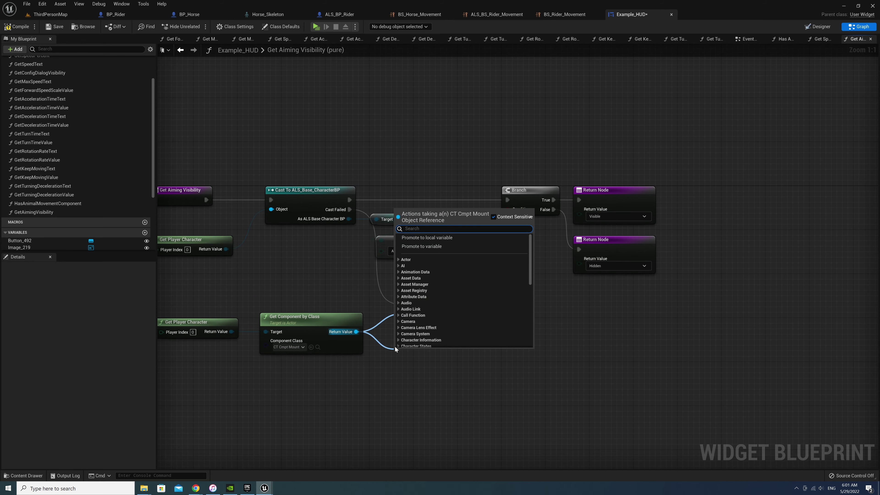
{"action": "type", "text": "get rider"}
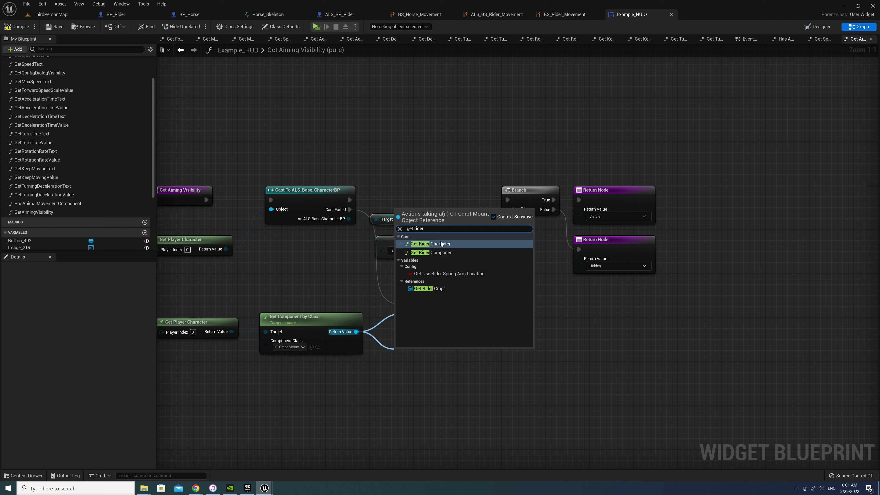
{"action": "left_click", "coordinate": [430, 244]}
{"action": "mouse_move", "coordinate": [431, 357]}
{"action": "left_mouse_down"}
{"action": "mouse_move", "coordinate": [435, 340]}
{"action": "mouse_move", "coordinate": [491, 335]}
{"action": "left_mouse_up"}
{"action": "type", "text": "cast"}
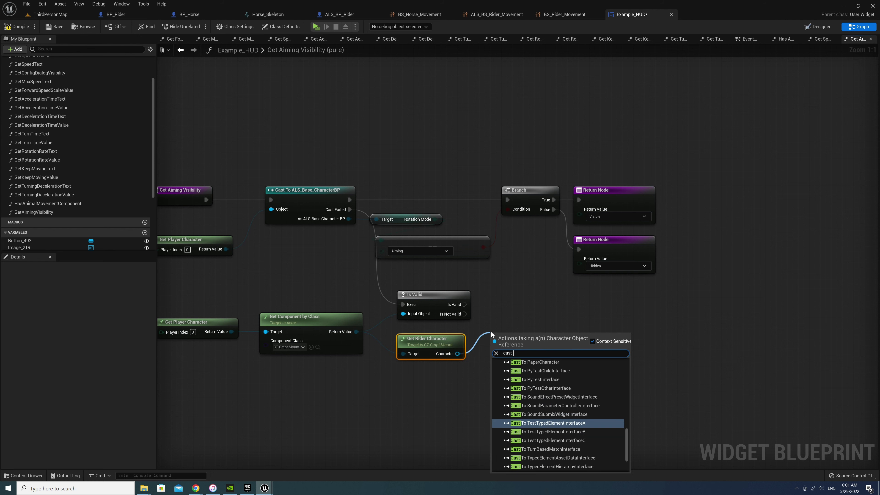
{"action": "left_click", "coordinate": [522, 277]}
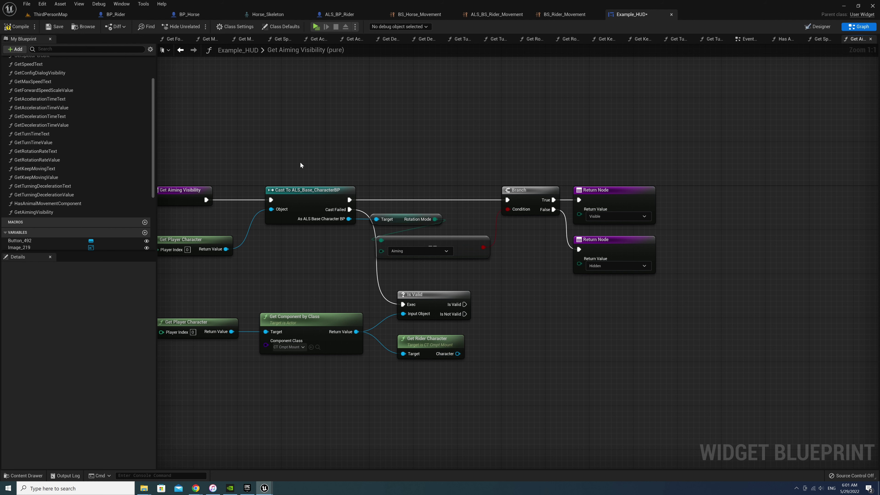
{"action": "mouse_move", "coordinate": [300, 163]}
{"action": "left_mouse_down"}
{"action": "mouse_move", "coordinate": [562, 269]}
{"action": "mouse_move", "coordinate": [666, 277]}
{"action": "left_mouse_up"}
Paste the copied aiming check beside Is Valid. Run it on Is Valid, with Get Rider Character feeding the cast
{"action": "key", "text": "ctrl+c"}
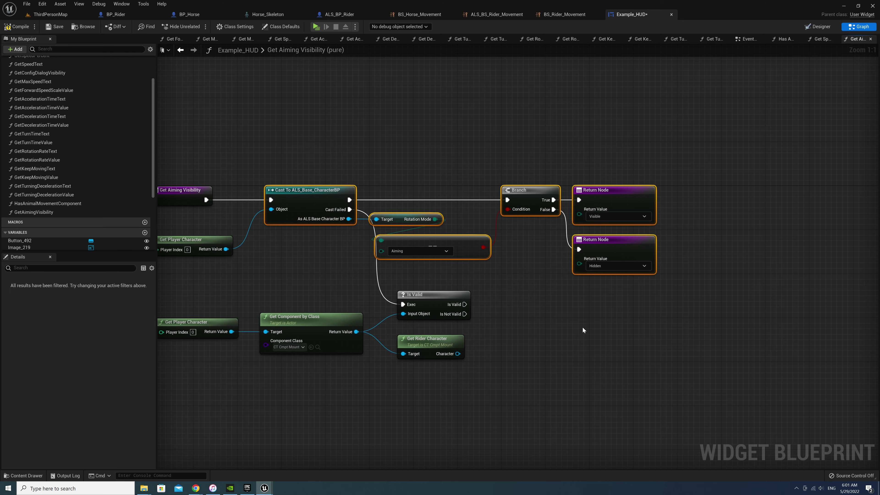
{"action": "key", "text": "ctrl+v"}
{"action": "left_click_drag", "start_coordinate": [463, 347], "coordinate": [540, 281]}
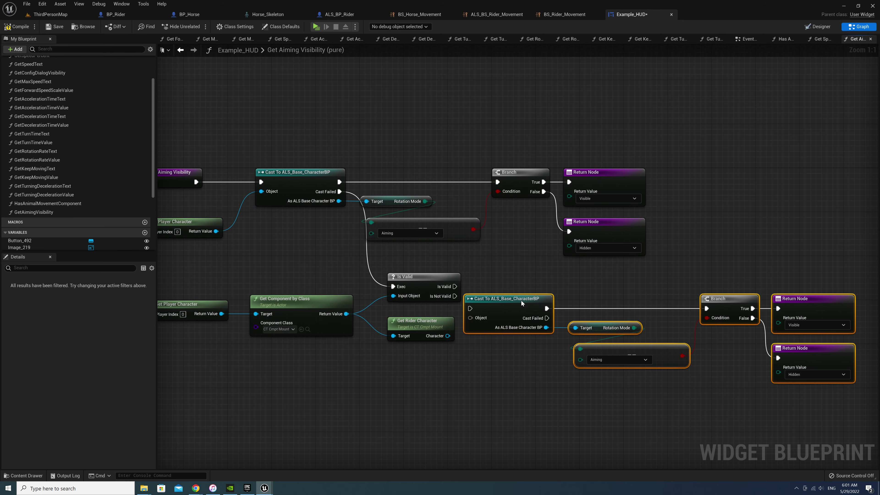
{"action": "left_click_drag", "start_coordinate": [455, 286], "coordinate": [492, 286]}
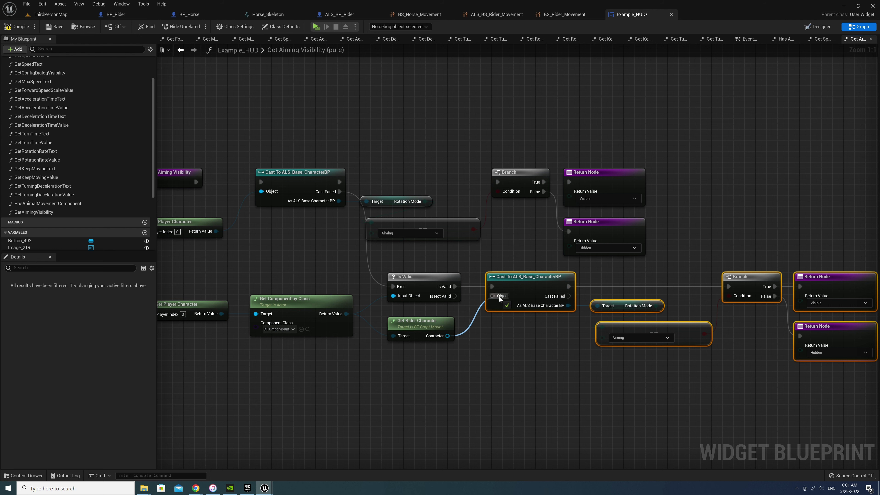
{"action": "left_click_drag", "start_coordinate": [448, 336], "coordinate": [492, 296]}
{"action": "left_click", "coordinate": [592, 361]}
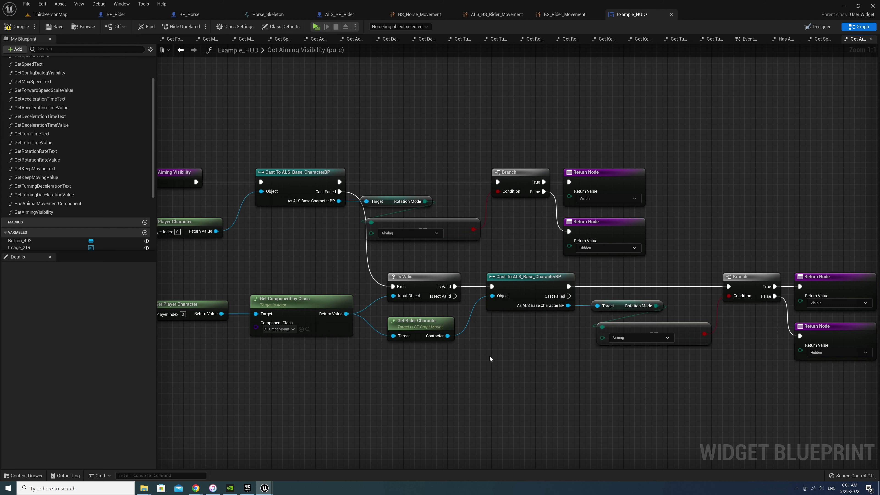
{"action": "key", "text": "Home"}
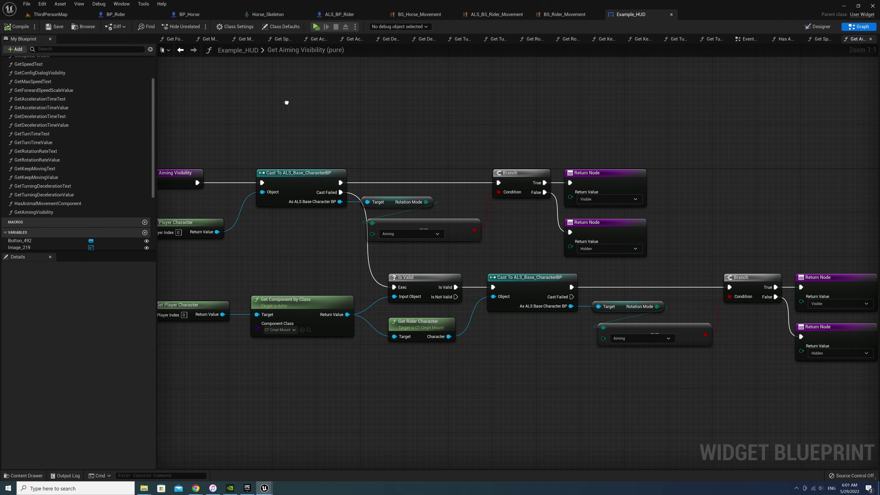
{"action": "scroll", "coordinate": [436, 147], "scroll_direction": "down", "scroll_amount": 1}
{"action": "scroll", "coordinate": [509, 347], "scroll_direction": "down", "scroll_amount": 1}
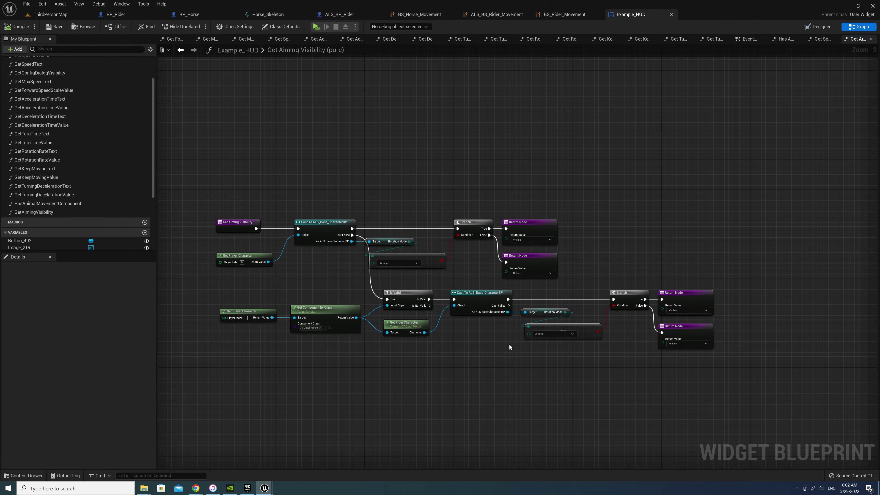
{"action": "scroll", "coordinate": [509, 346], "scroll_direction": "up", "scroll_amount": 1}
{"action": "scroll", "coordinate": [509, 348], "scroll_direction": "up", "scroll_amount": 1}
{"action": "left_click", "coordinate": [702, 334]}
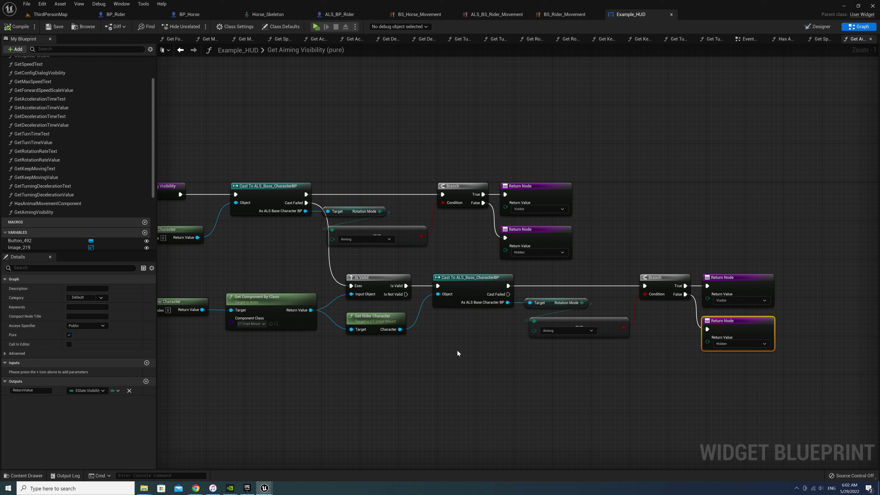
Paste Hidden Return Nodes for the Is Not Valid path and the failed rider cast
{"action": "key", "text": "ctrl+c"}
{"action": "key", "text": "ctrl+v"}
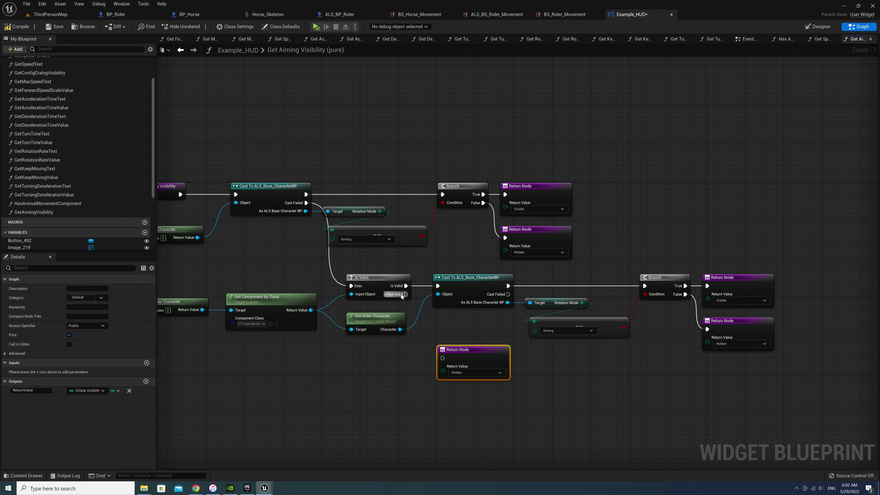
{"action": "left_click_drag", "start_coordinate": [403, 294], "coordinate": [442, 358]}
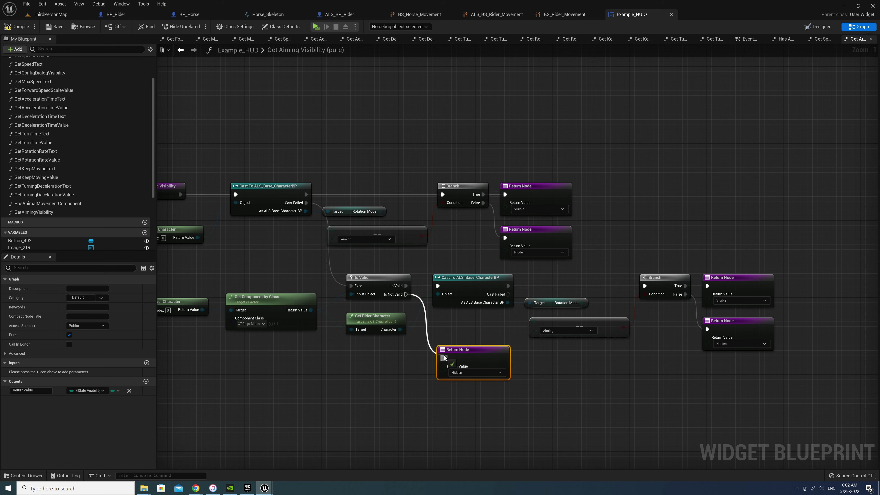
{"action": "left_click", "coordinate": [578, 384]}
{"action": "right_click_drag", "start_coordinate": [563, 385], "coordinate": [494, 384]}
{"action": "key", "text": "ctrl+v"}
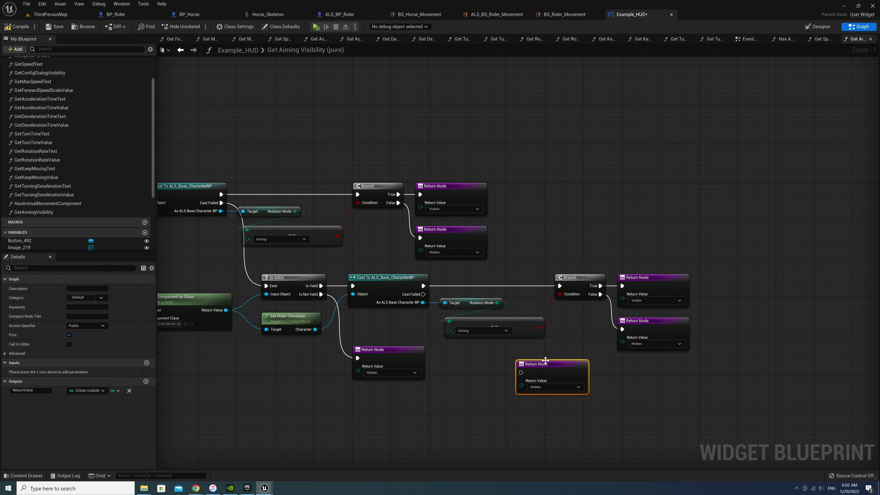
{"action": "mouse_move", "coordinate": [548, 364]}
{"action": "left_mouse_down"}
{"action": "mouse_move", "coordinate": [487, 355]}
{"action": "mouse_move", "coordinate": [551, 370]}
{"action": "left_mouse_up"}
{"action": "mouse_move", "coordinate": [423, 294]}
{"action": "left_mouse_down"}
{"action": "mouse_move", "coordinate": [469, 378]}
{"action": "mouse_move", "coordinate": [525, 377]}
{"action": "mouse_move", "coordinate": [480, 352]}
{"action": "left_mouse_up"}
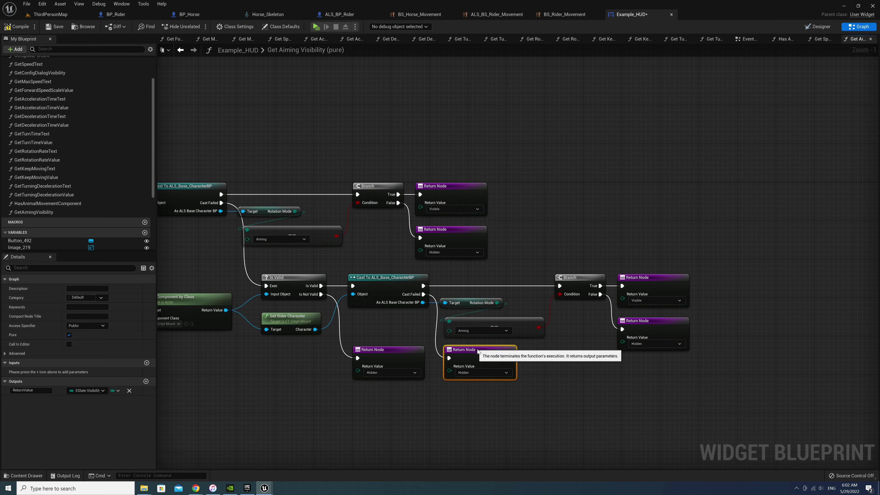
{"action": "left_click", "coordinate": [415, 400]}
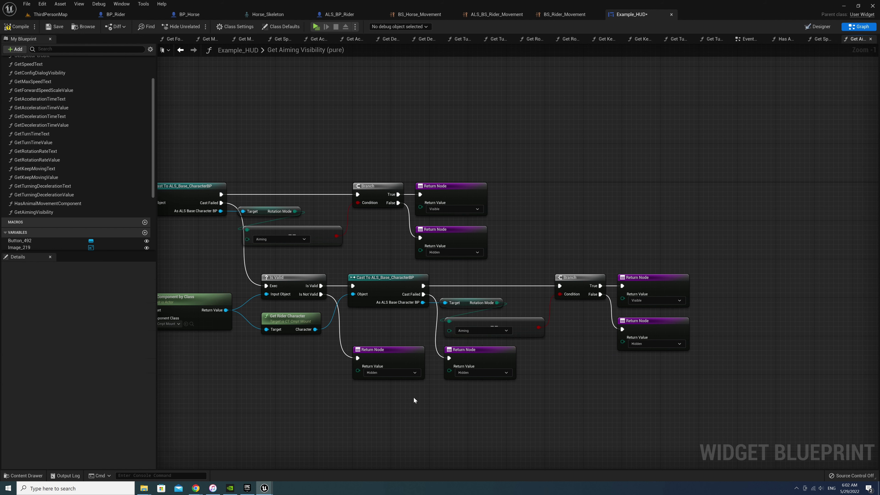
Route both failure wires through reroute knots into one Hidden Return Node, deleting the spare
{"action": "double_click", "coordinate": [435, 343]}
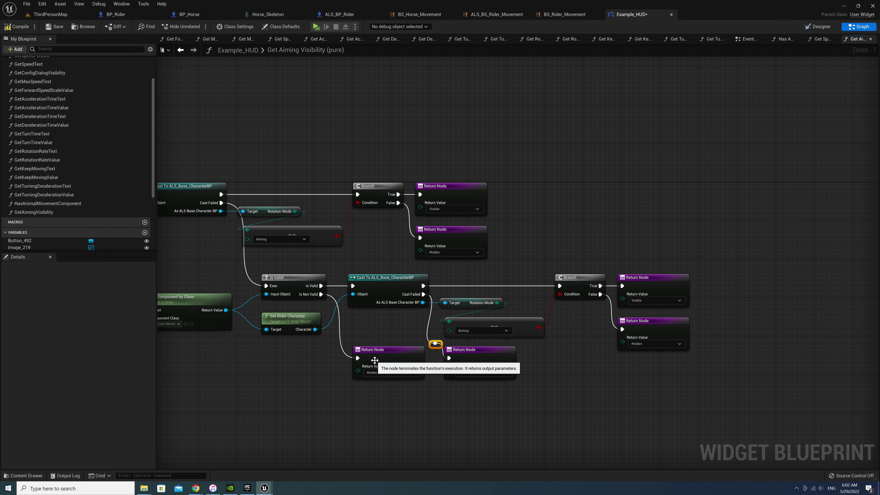
{"action": "left_click_drag", "start_coordinate": [384, 353], "coordinate": [403, 401]}
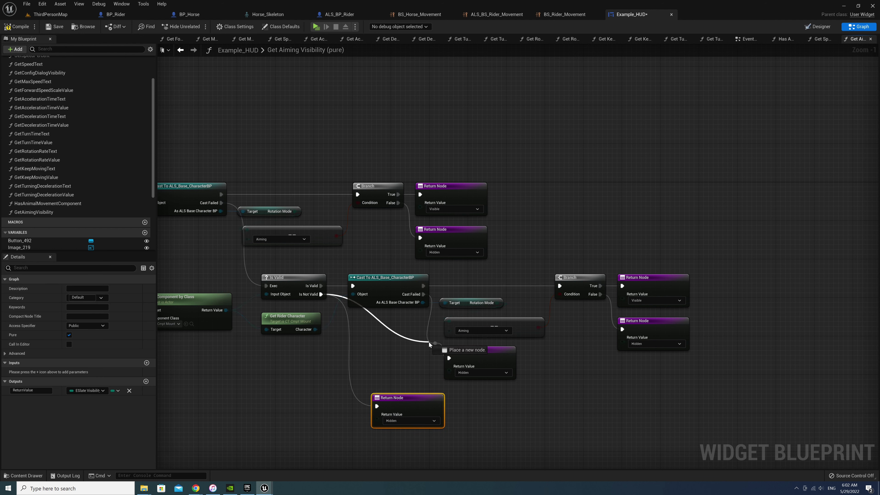
{"action": "mouse_move", "coordinate": [321, 294]}
{"action": "left_mouse_down"}
{"action": "mouse_move", "coordinate": [435, 343]}
{"action": "mouse_move", "coordinate": [364, 345]}
{"action": "left_mouse_up"}
{"action": "double_click", "coordinate": [392, 335]}
{"action": "left_click_drag", "start_coordinate": [485, 357], "coordinate": [499, 357]}
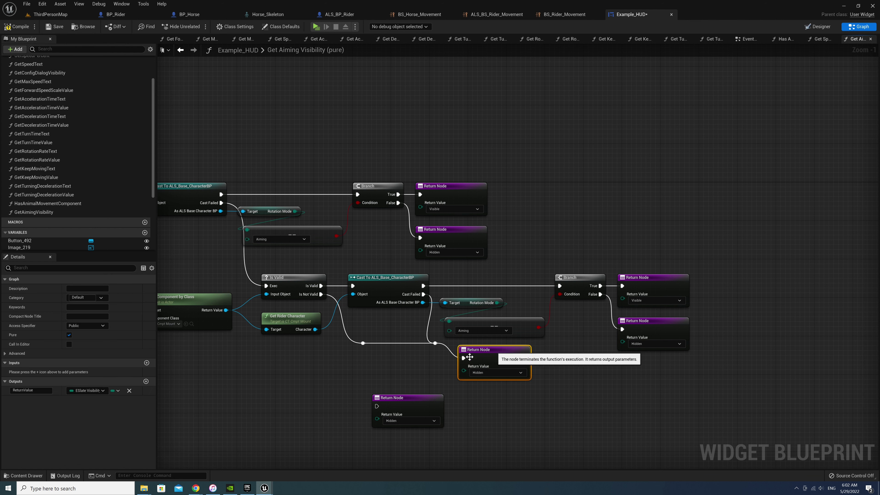
{"action": "left_click_drag", "start_coordinate": [435, 343], "coordinate": [435, 353]}
{"action": "left_click_drag", "start_coordinate": [363, 346], "coordinate": [363, 356]}
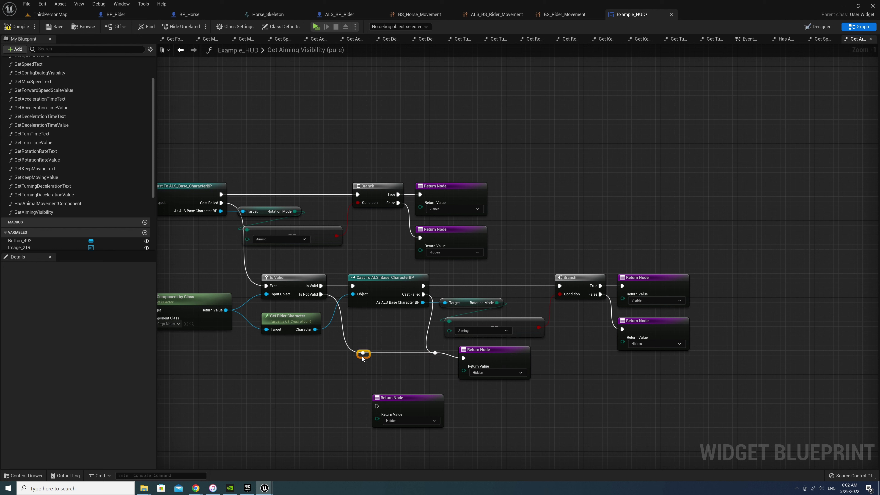
{"action": "left_click", "coordinate": [407, 425]}
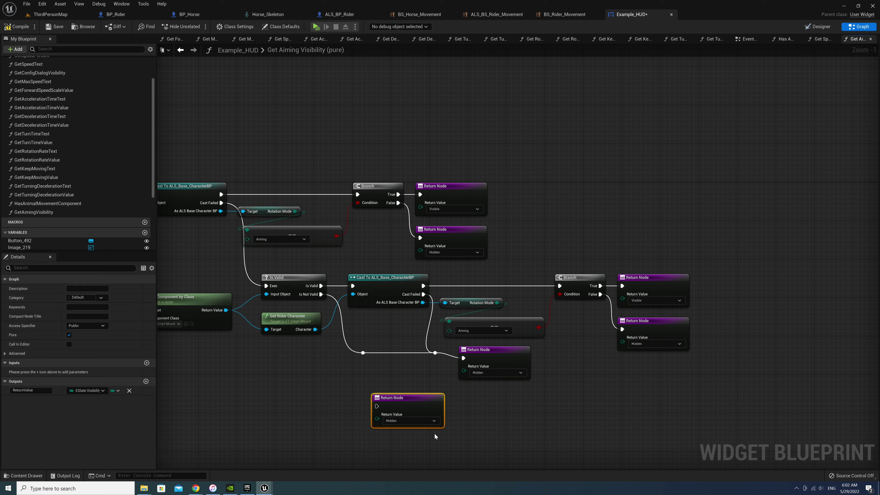
{"action": "key", "text": "Delete"}
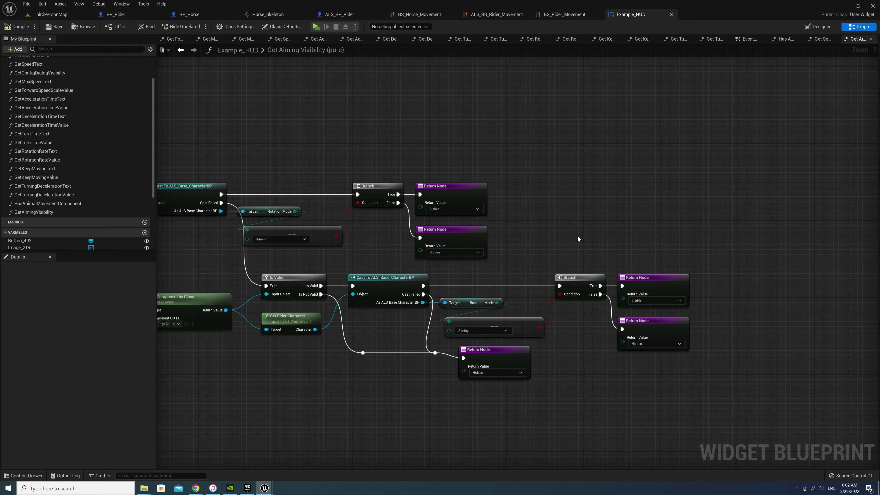
{"action": "left_click_drag", "start_coordinate": [489, 348], "coordinate": [484, 343]}
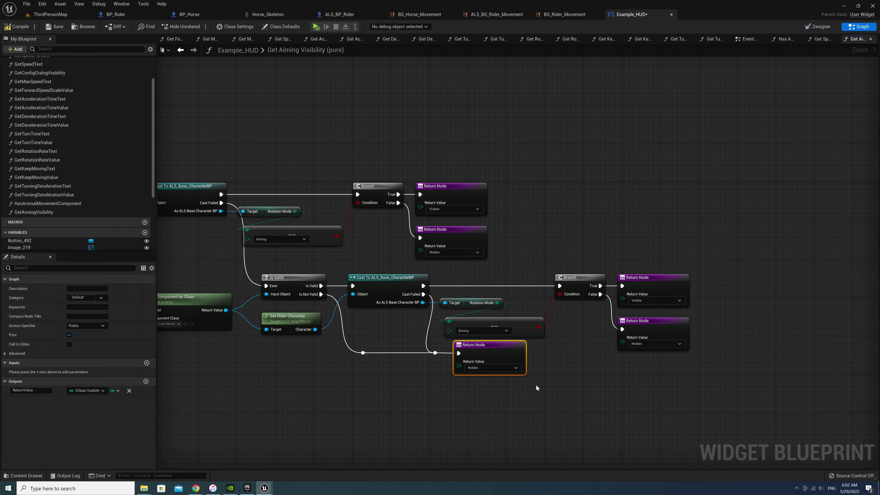
{"action": "left_click", "coordinate": [536, 387]}
{"action": "left_click", "coordinate": [316, 26]}
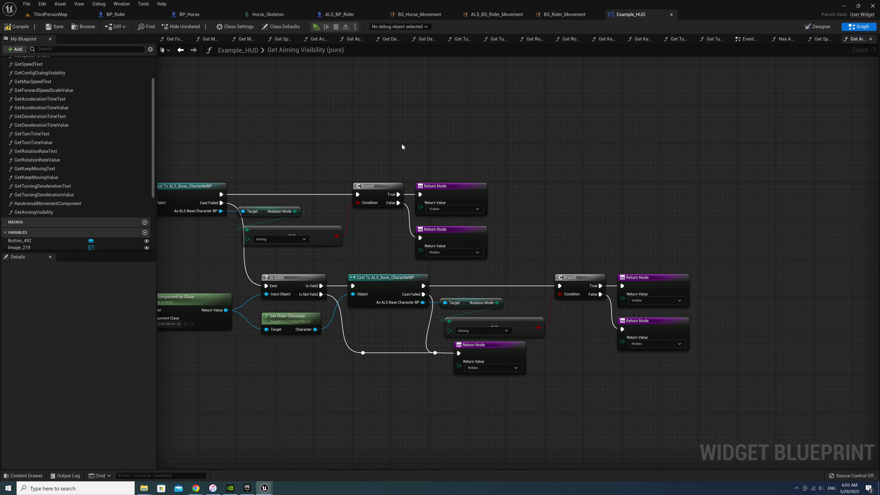
Switch to the Rifle overlay and aim from horseback, confirming the crosshair appears
{"action": "key", "text": "q"}
{"action": "scroll", "coordinate": [456, 308], "scroll_direction": "down", "scroll_amount": 2}
{"action": "scroll", "coordinate": [457, 308], "scroll_direction": "down", "scroll_amount": 3}
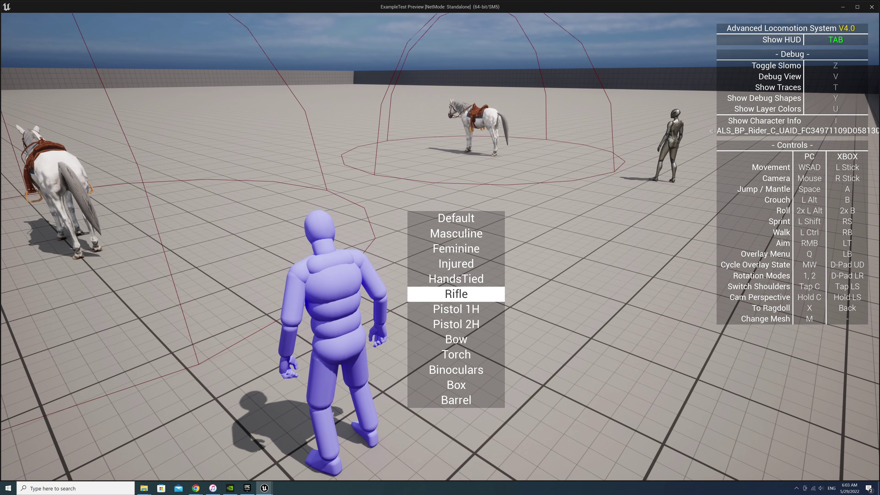
{"action": "key", "text": "Tab"}
{"action": "scroll", "coordinate": [440, 247], "scroll_direction": "up", "scroll_amount": 1}
{"action": "scroll", "coordinate": [439, 247], "scroll_direction": "down", "scroll_amount": 1}
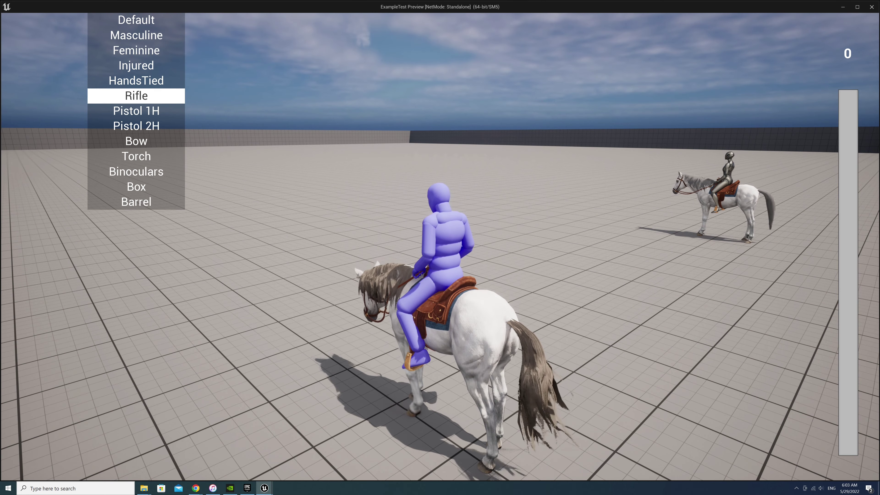
{"action": "right_click", "coordinate": [440, 247]}
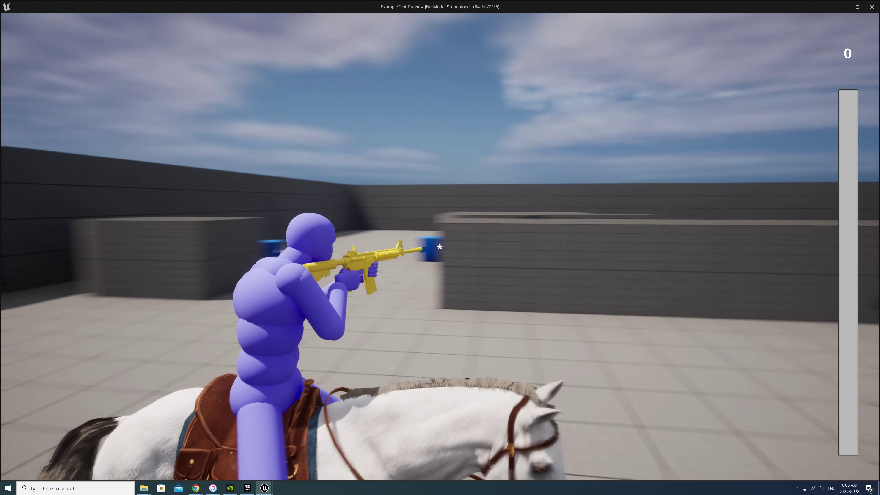
{"action": "right_click", "coordinate": [440, 247]}
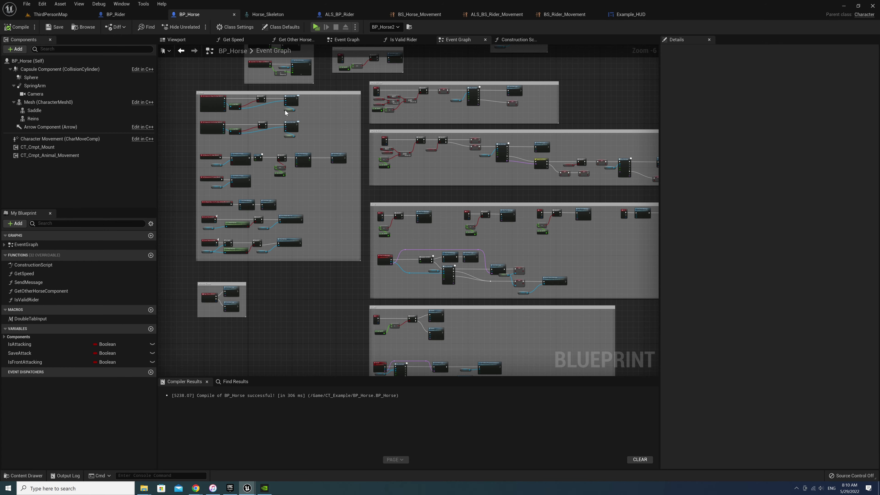
Pan the BP_Horse event graph from the Death section over to the Turn section
{"action": "mouse_move", "coordinate": [377, 305]}
{"action": "right_mouse_down"}
{"action": "mouse_move", "coordinate": [379, 225]}
{"action": "mouse_move", "coordinate": [389, 283]}
{"action": "right_mouse_up"}
{"action": "scroll", "coordinate": [379, 225], "scroll_direction": "up", "scroll_amount": 2}
{"action": "scroll", "coordinate": [399, 243], "scroll_direction": "up", "scroll_amount": 1}
{"action": "mouse_move", "coordinate": [420, 225]}
{"action": "right_mouse_down"}
{"action": "mouse_move", "coordinate": [420, 317]}
{"action": "mouse_move", "coordinate": [386, 329]}
{"action": "right_mouse_up"}
{"action": "right_click_drag", "start_coordinate": [393, 280], "coordinate": [358, 304]}
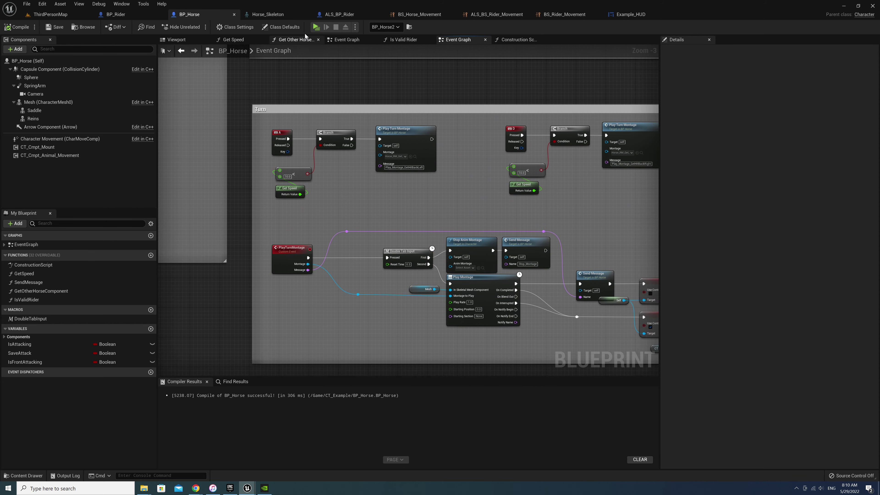
Play again, mount the horse with E, hide the overlay with Tab, and make the horse rear
{"action": "left_click", "coordinate": [318, 26]}
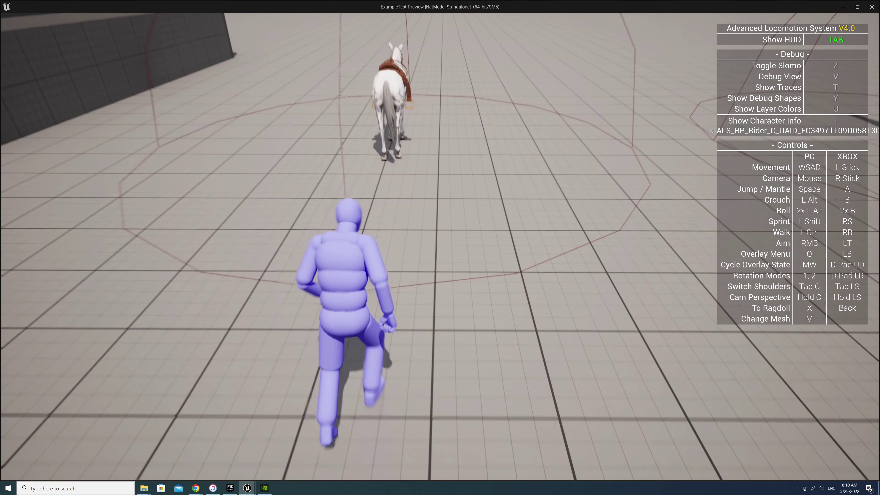
{"action": "key", "text": "e"}
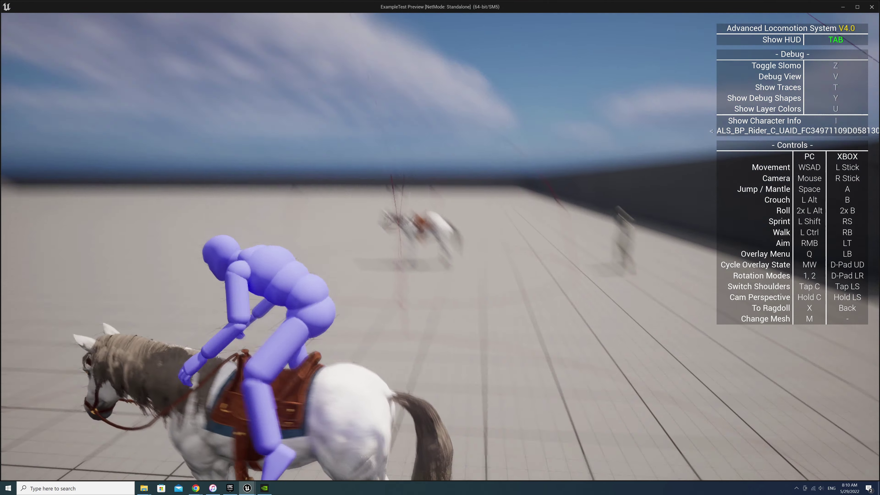
{"action": "key", "text": "Tab"}
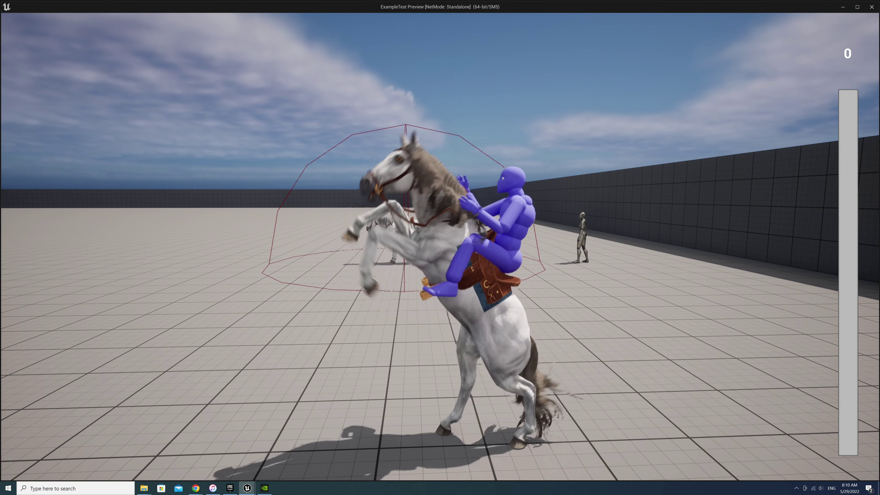
{"action": "key", "text": "w"}
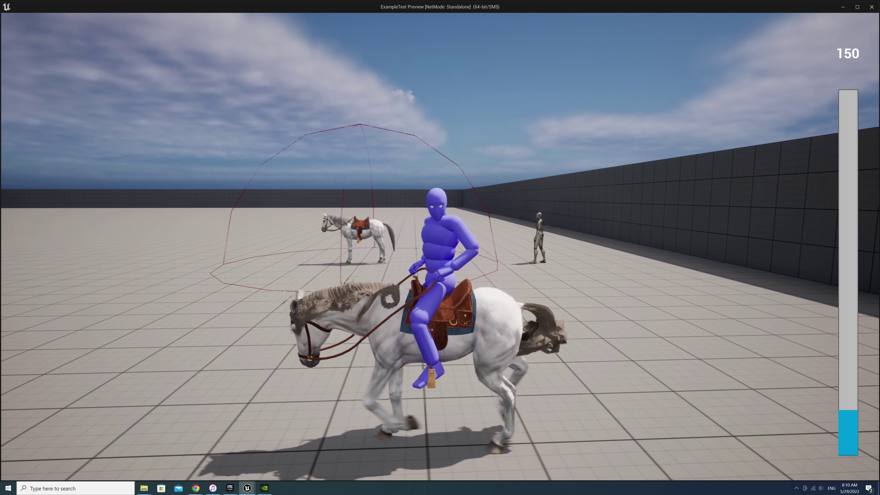
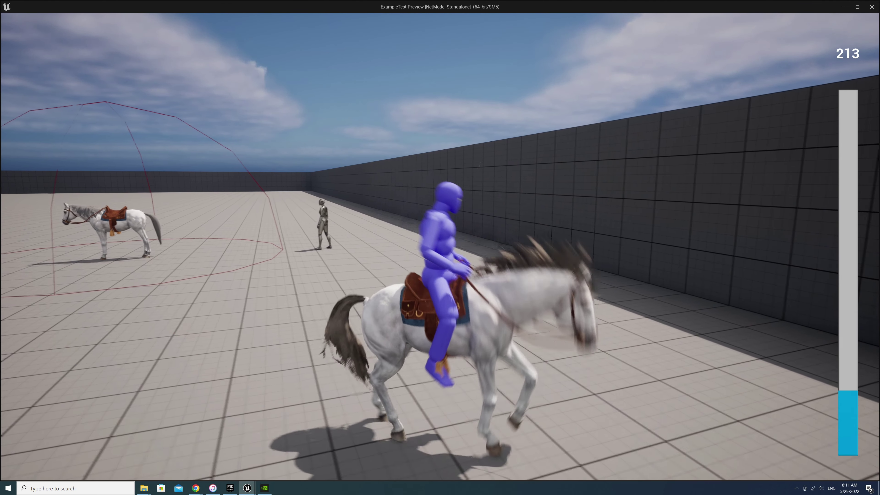
Stop the standalone horse-riding preview and return to the BP_Horse Blueprint editor
{"action": "key", "text": "Escape"}
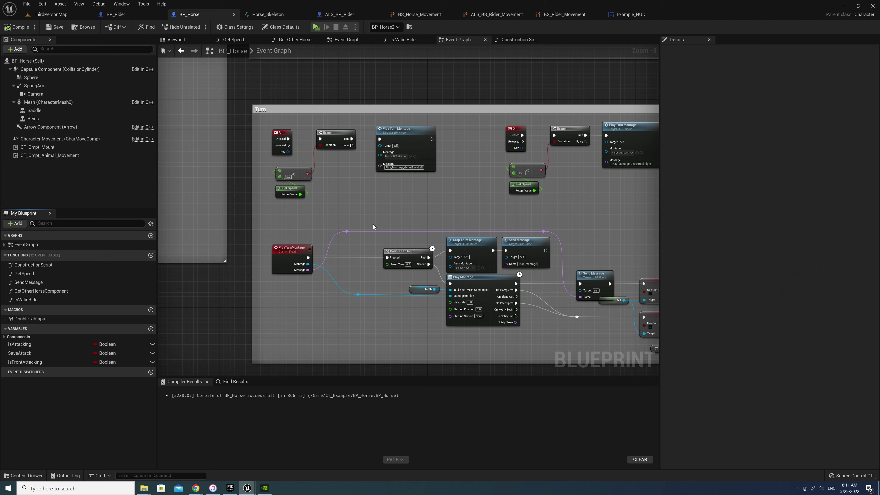
Create a Boolean variable DisableMontage, rename it DisablePlayMontage, and drag it into the graph
{"action": "scroll", "coordinate": [350, 232], "scroll_direction": "up", "scroll_amount": 1}
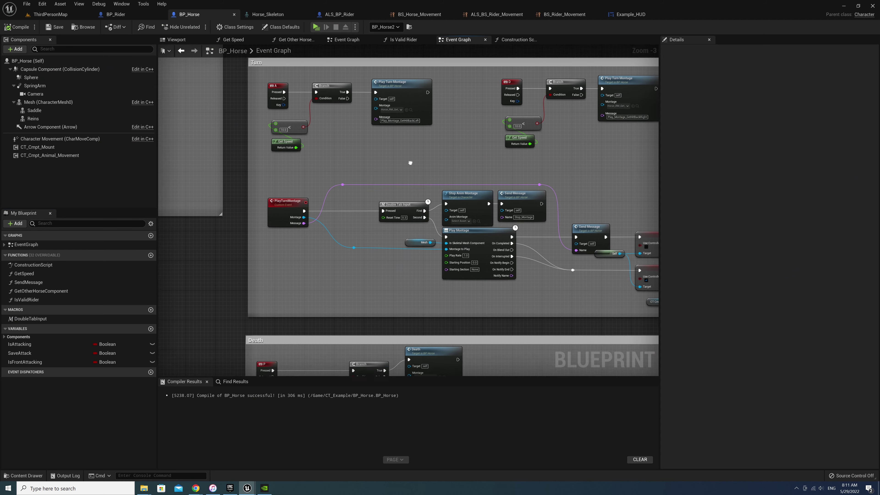
{"action": "scroll", "coordinate": [377, 253], "scroll_direction": "up", "scroll_amount": 1}
{"action": "scroll", "coordinate": [383, 314], "scroll_direction": "up", "scroll_amount": 1}
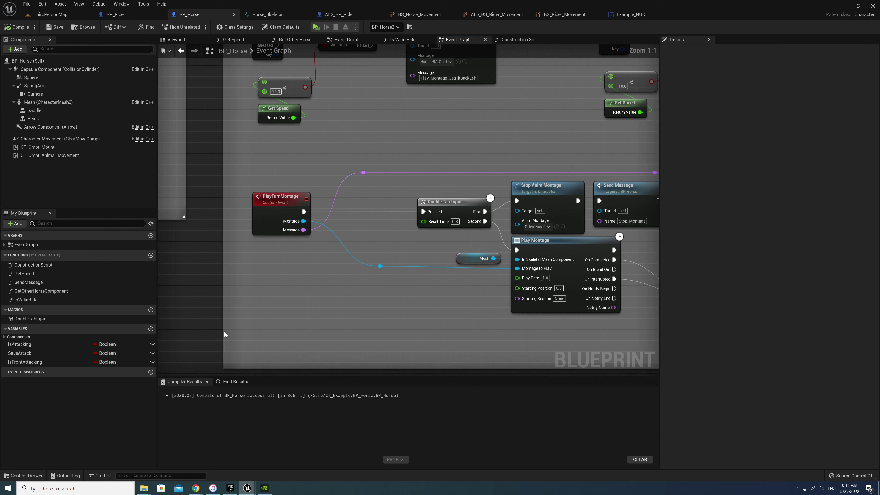
{"action": "left_click", "coordinate": [150, 328]}
{"action": "type", "text": "DisableMontage"}
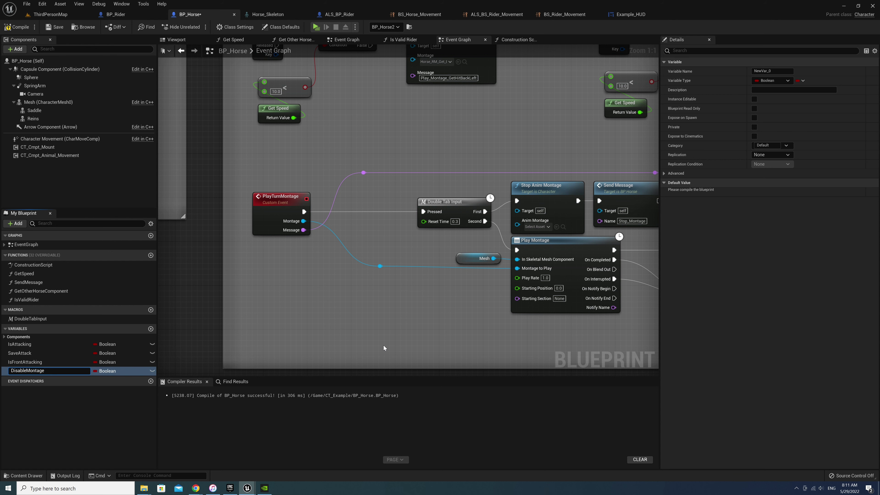
{"action": "key", "text": "Return"}
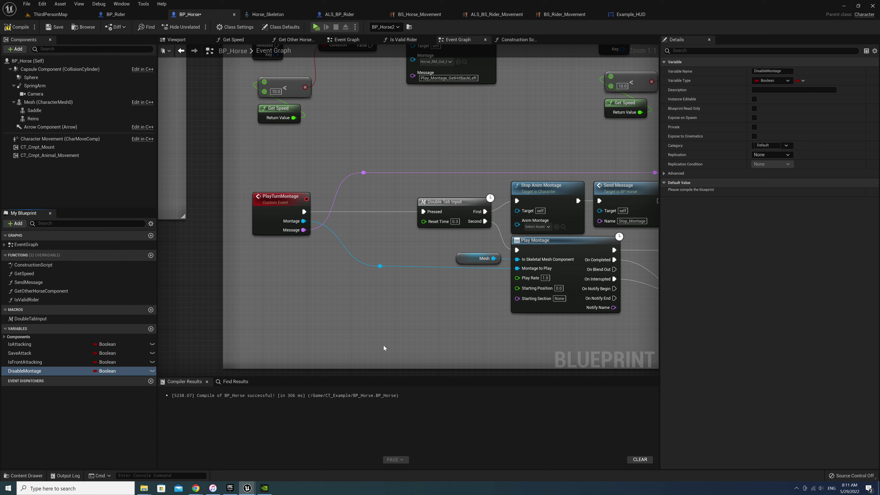
{"action": "double_click", "coordinate": [27, 371]}
{"action": "type", "text": "Play"}
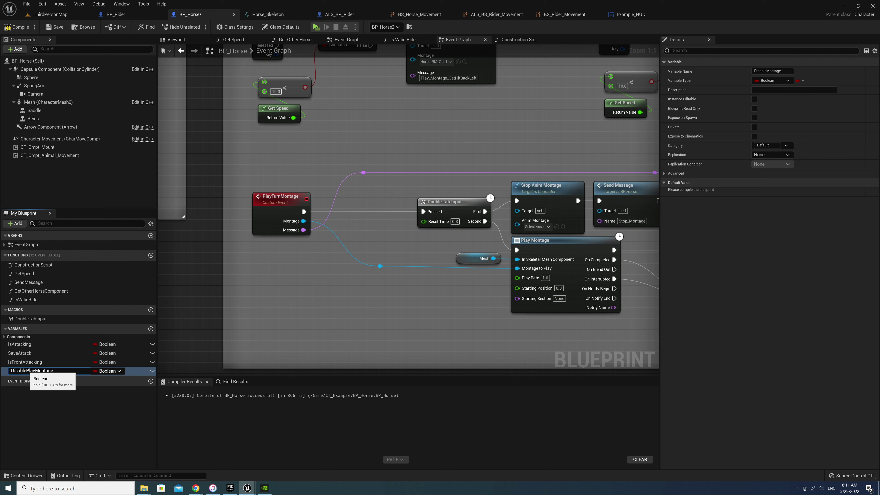
{"action": "key", "text": "Return"}
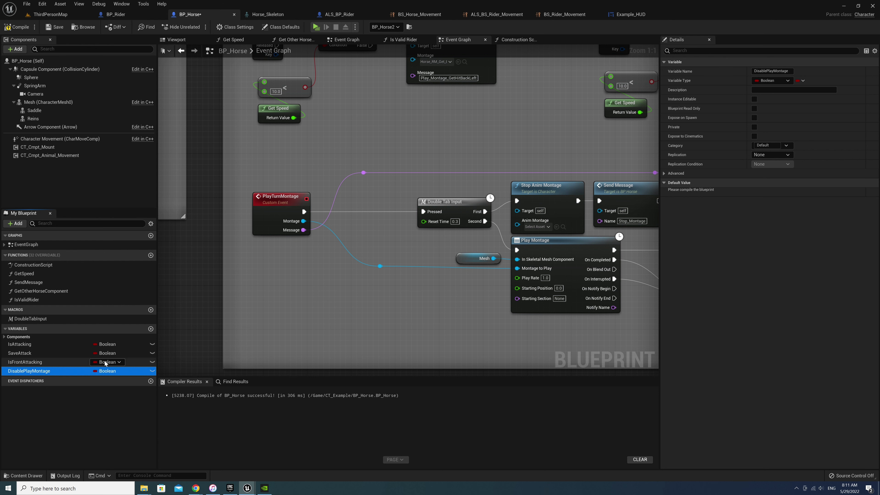
{"action": "left_click_drag", "start_coordinate": [28, 371], "coordinate": [257, 286]}
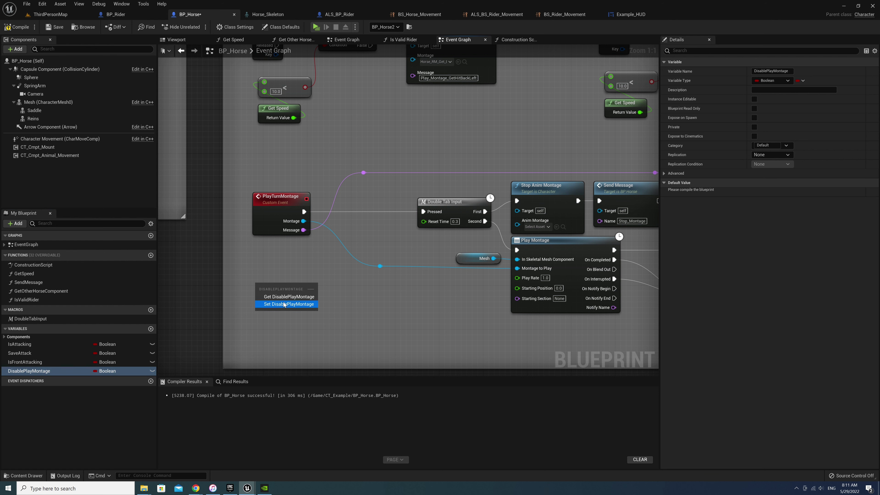
Place a Get DisablePlayMontage node and invert it with a NOT node
{"action": "left_click", "coordinate": [297, 297]}
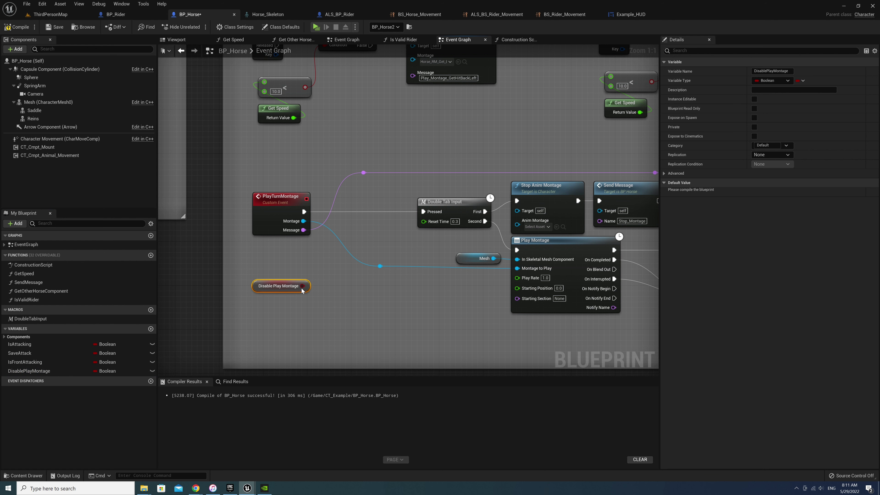
{"action": "left_click_drag", "start_coordinate": [302, 285], "coordinate": [280, 308]}
{"action": "type", "text": "not"}
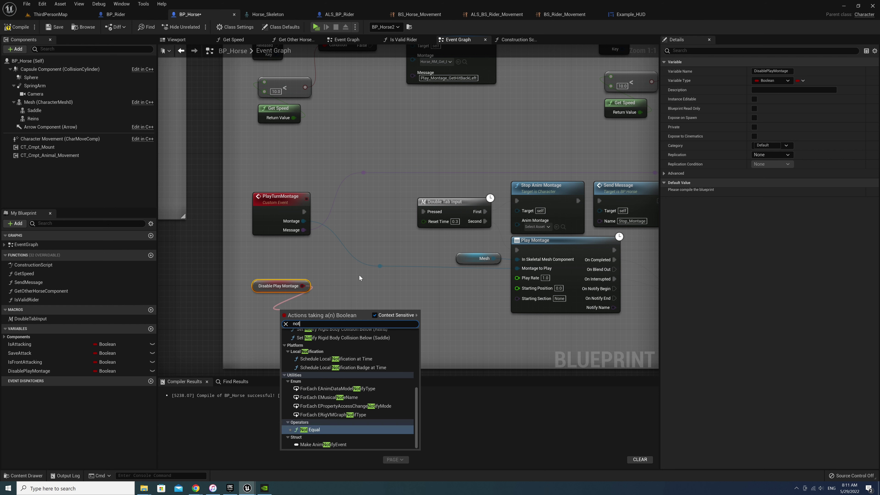
{"action": "scroll", "coordinate": [309, 396], "scroll_direction": "up", "scroll_amount": 5}
{"action": "left_click", "coordinate": [314, 367]}
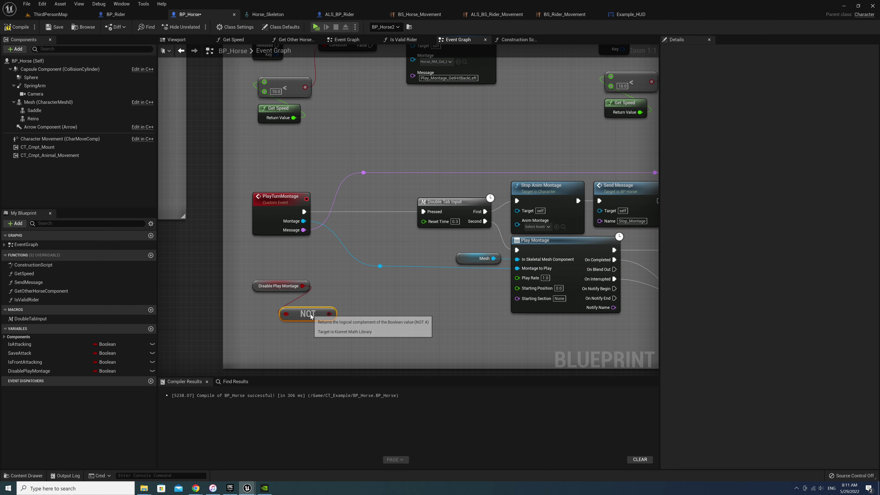
{"action": "mouse_move", "coordinate": [311, 315]}
{"action": "left_mouse_down"}
{"action": "mouse_move", "coordinate": [283, 271]}
{"action": "mouse_move", "coordinate": [322, 252]}
{"action": "left_mouse_up"}
Add a Branch on the NOT result between PlayTurnMontage and Double Tab Input
{"action": "type", "text": "bra"}
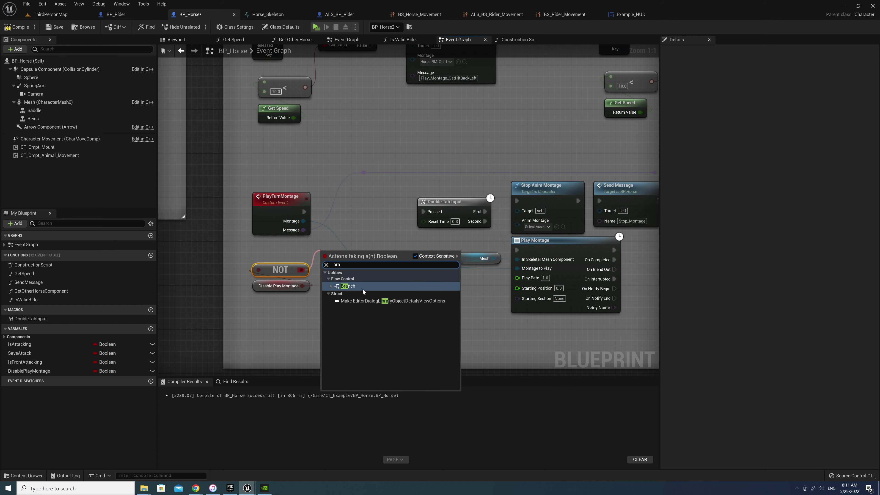
{"action": "left_click", "coordinate": [362, 287]}
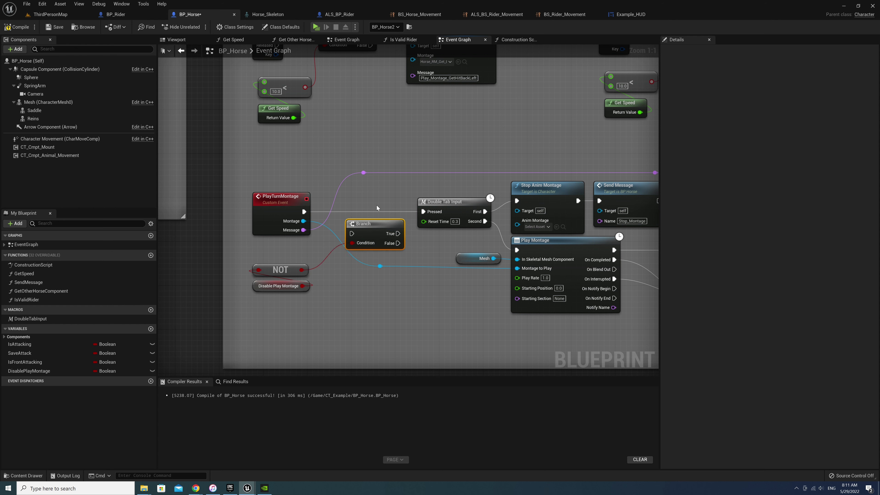
{"action": "left_click_drag", "start_coordinate": [345, 258], "coordinate": [367, 202]}
{"action": "left_click_drag", "start_coordinate": [305, 211], "coordinate": [428, 214]}
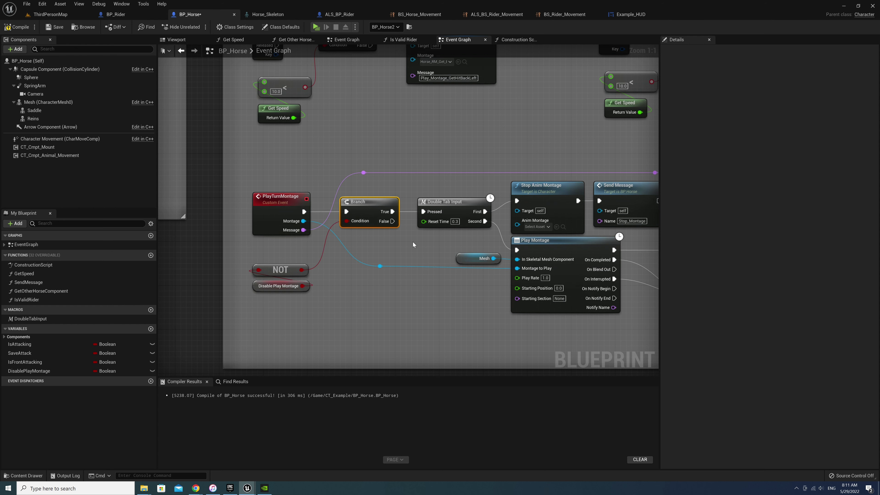
{"action": "left_click", "coordinate": [317, 278]}
{"action": "right_click_drag", "start_coordinate": [268, 288], "coordinate": [157, 288]}
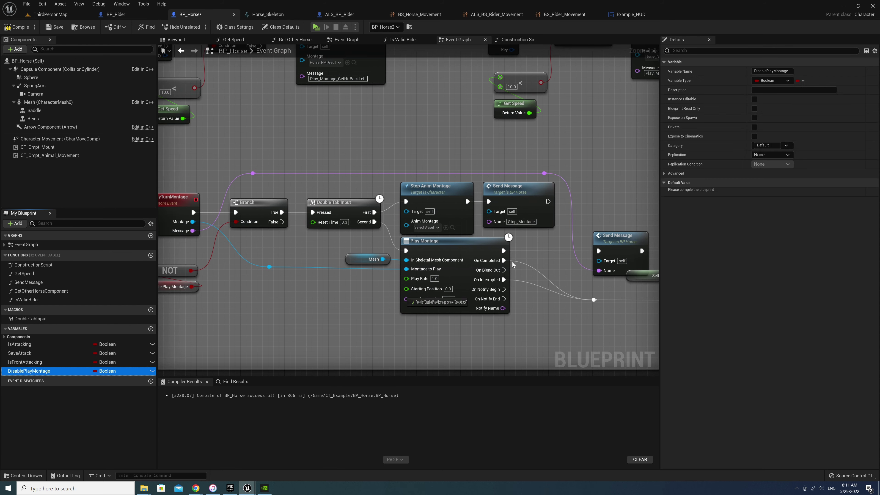
Chain a SET DisablePlayMontage node after the Use Controller Rotation Yaw SET
{"action": "mouse_move", "coordinate": [25, 370]}
{"action": "left_mouse_down"}
{"action": "mouse_move", "coordinate": [595, 181]}
{"action": "mouse_move", "coordinate": [575, 200]}
{"action": "left_mouse_up"}
{"action": "left_click", "coordinate": [605, 205]}
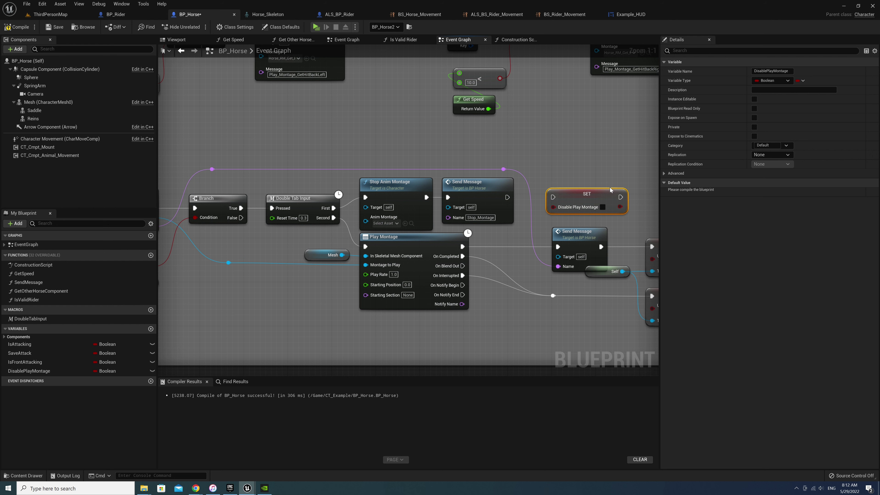
{"action": "left_click_drag", "start_coordinate": [610, 190], "coordinate": [431, 292]}
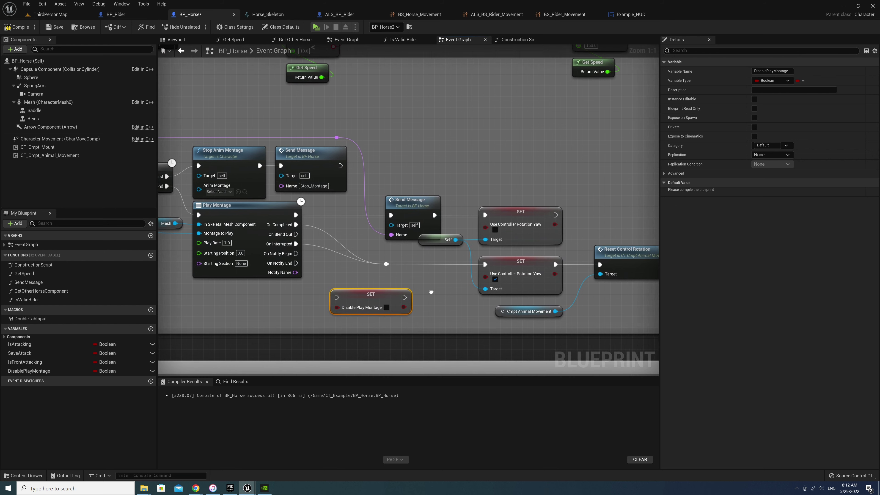
{"action": "left_click_drag", "start_coordinate": [360, 303], "coordinate": [623, 221]}
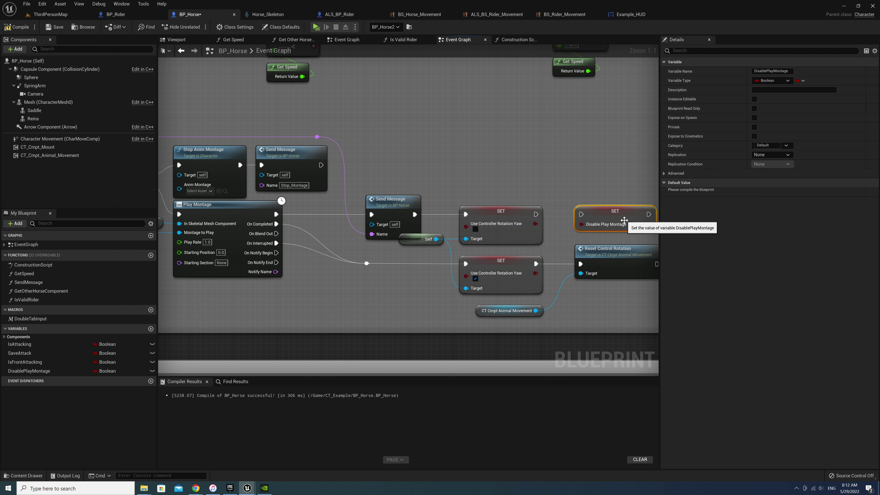
{"action": "left_click_drag", "start_coordinate": [536, 214], "coordinate": [581, 215]}
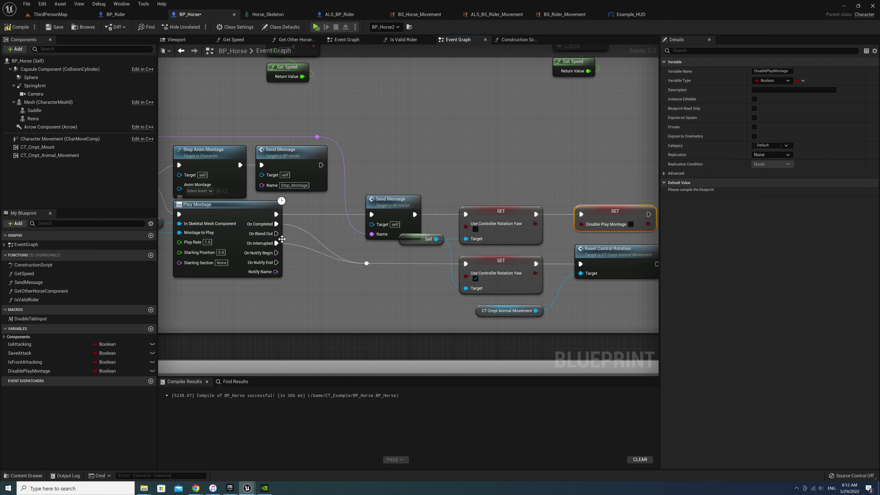
{"action": "right_click_drag", "start_coordinate": [422, 267], "coordinate": [214, 253]}
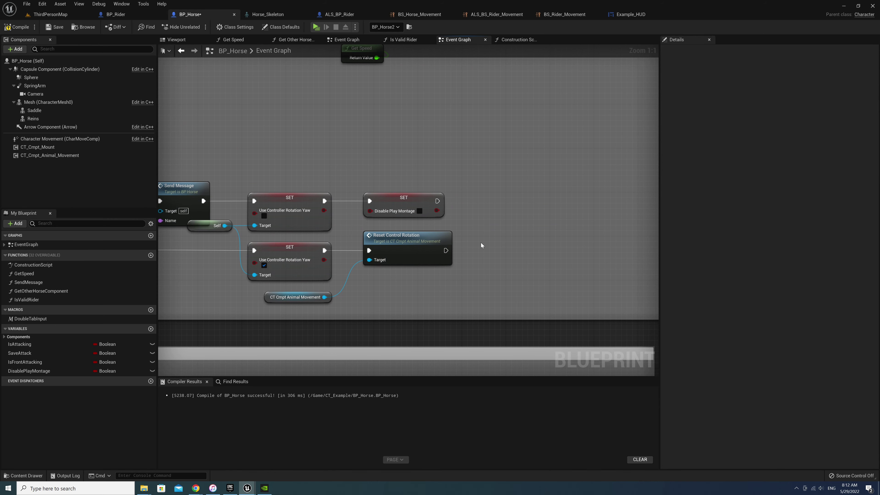
Duplicate the setter after Reset Control Rotation as false, keeping the first one true
{"action": "key", "text": "ctrl+c"}
{"action": "key", "text": "ctrl+v"}
{"action": "left_click_drag", "start_coordinate": [446, 251], "coordinate": [491, 250]}
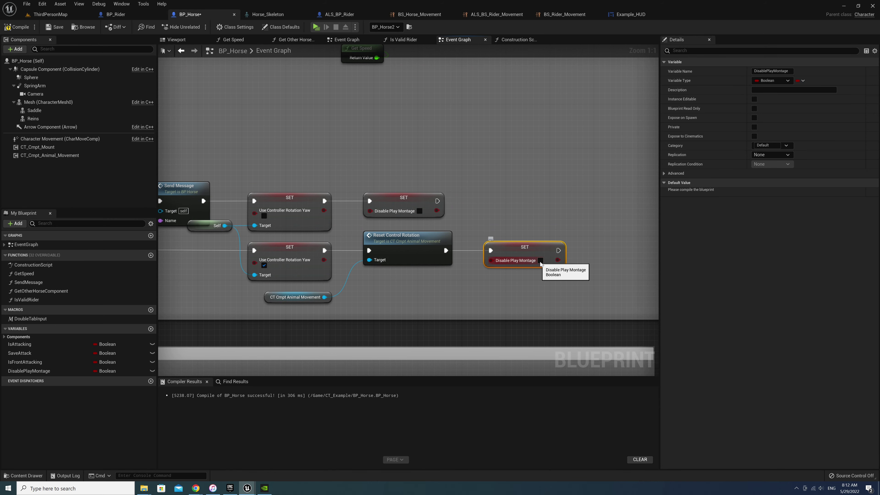
{"action": "left_click", "coordinate": [540, 260]}
{"action": "left_click", "coordinate": [488, 245]}
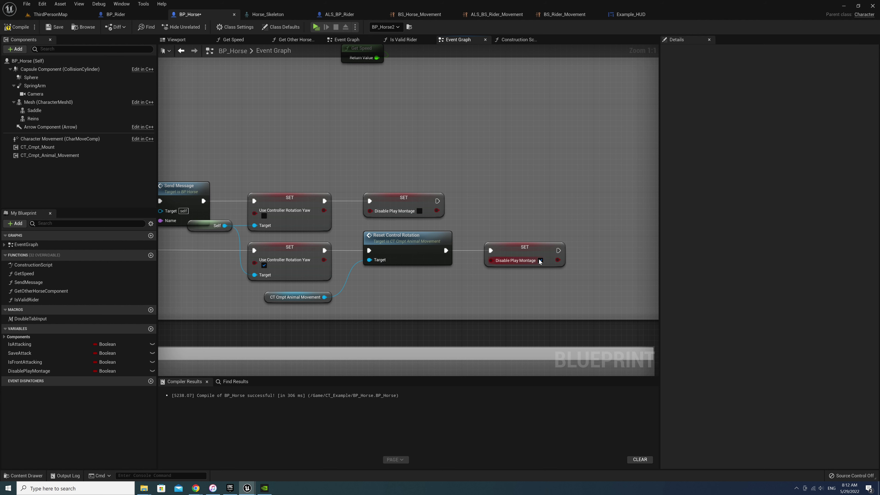
{"action": "left_click", "coordinate": [541, 260]}
{"action": "left_click", "coordinate": [419, 211]}
{"action": "right_click_drag", "start_coordinate": [384, 177], "coordinate": [493, 210]}
{"action": "right_click_drag", "start_coordinate": [384, 177], "coordinate": [548, 198]}
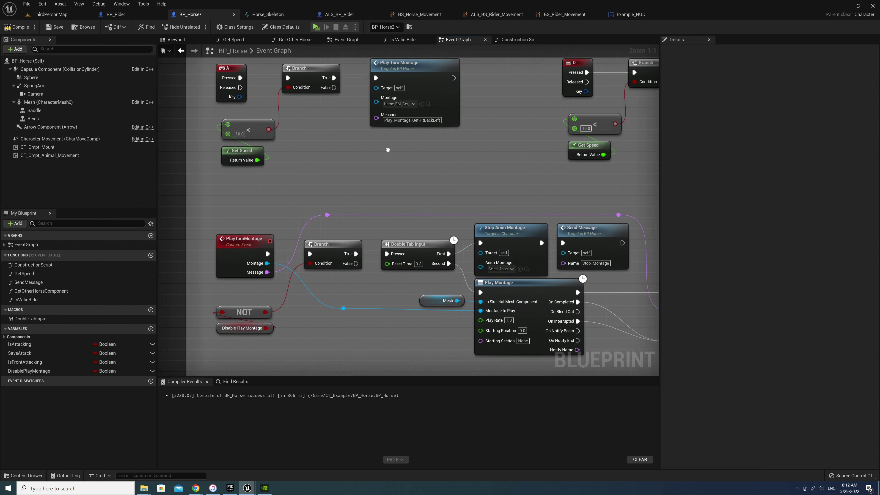
Copy the NOT and Disable Play Montage nodes into the W key section
{"action": "right_click_drag", "start_coordinate": [414, 174], "coordinate": [374, 140]}
{"action": "left_click_drag", "start_coordinate": [214, 283], "coordinate": [258, 329]}
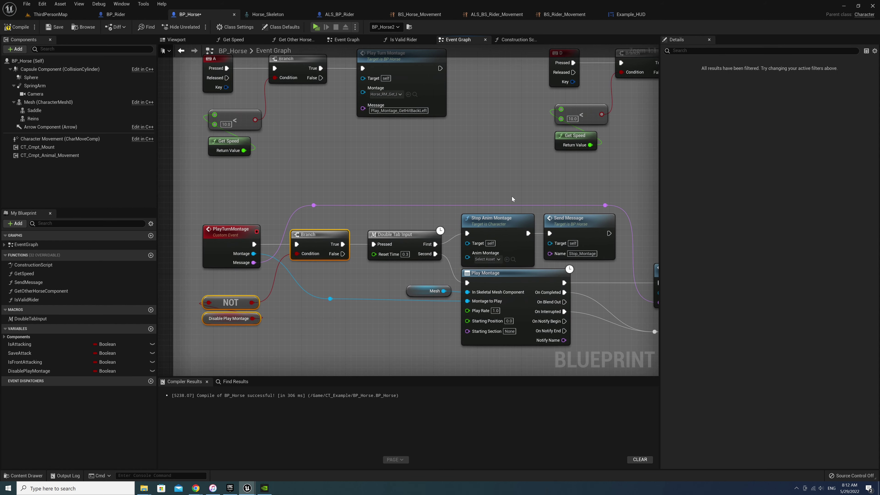
{"action": "mouse_move", "coordinate": [512, 199]}
{"action": "right_mouse_down"}
{"action": "mouse_move", "coordinate": [594, 245]}
{"action": "mouse_move", "coordinate": [474, 244]}
{"action": "mouse_move", "coordinate": [448, 222]}
{"action": "right_mouse_up"}
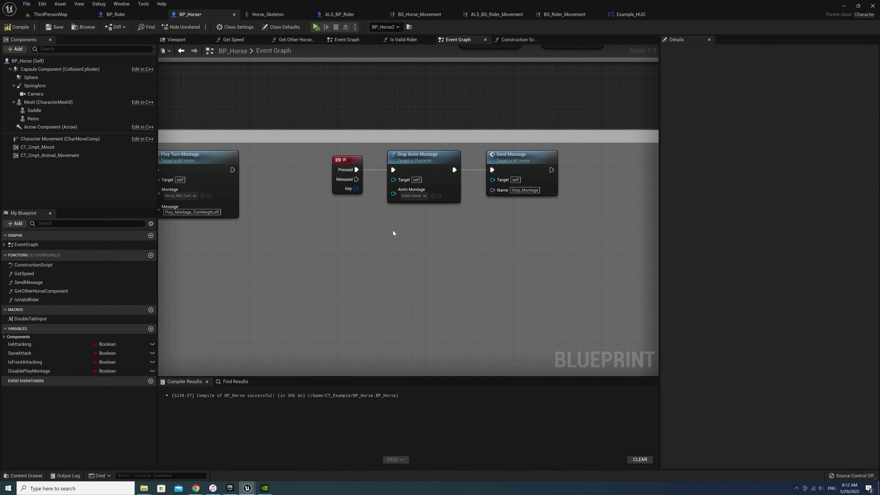
{"action": "key", "text": "ctrl+v"}
Insert a Branch between W Pressed and Stop Anim Montage, running it on True
{"action": "left_click_drag", "start_coordinate": [433, 162], "coordinate": [521, 162]}
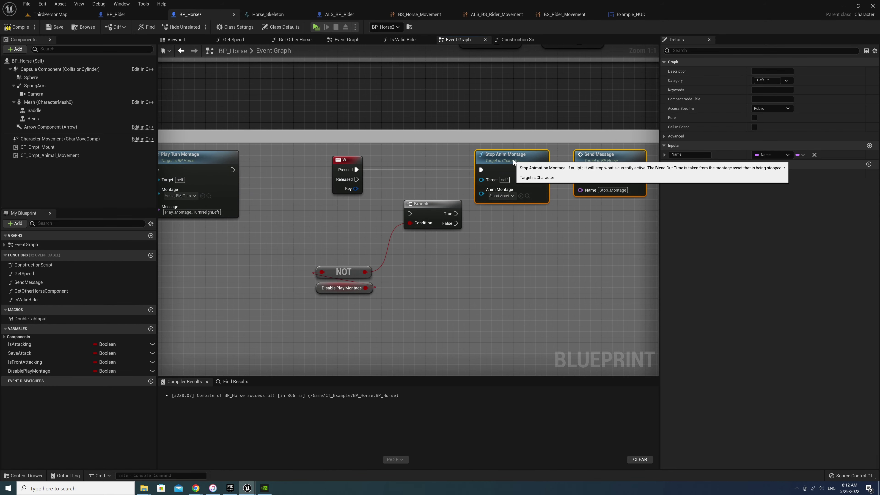
{"action": "left_click_drag", "start_coordinate": [435, 206], "coordinate": [418, 162]}
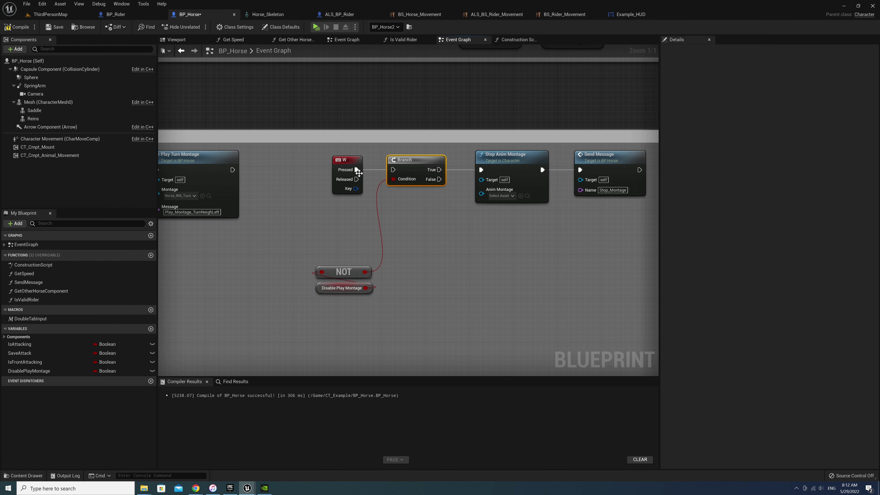
{"action": "mouse_move", "coordinate": [480, 170]}
{"action": "left_mouse_down", "text": "ctrl"}
{"action": "mouse_move", "coordinate": [393, 170]}
{"action": "mouse_move", "coordinate": [480, 169]}
{"action": "left_mouse_up", "text": "ctrl"}
{"action": "mouse_move", "coordinate": [459, 232]}
{"action": "left_mouse_down"}
{"action": "mouse_move", "coordinate": [347, 297]}
{"action": "mouse_move", "coordinate": [341, 223]}
{"action": "mouse_move", "coordinate": [395, 240]}
{"action": "left_mouse_up"}
{"action": "left_click", "coordinate": [331, 246]}
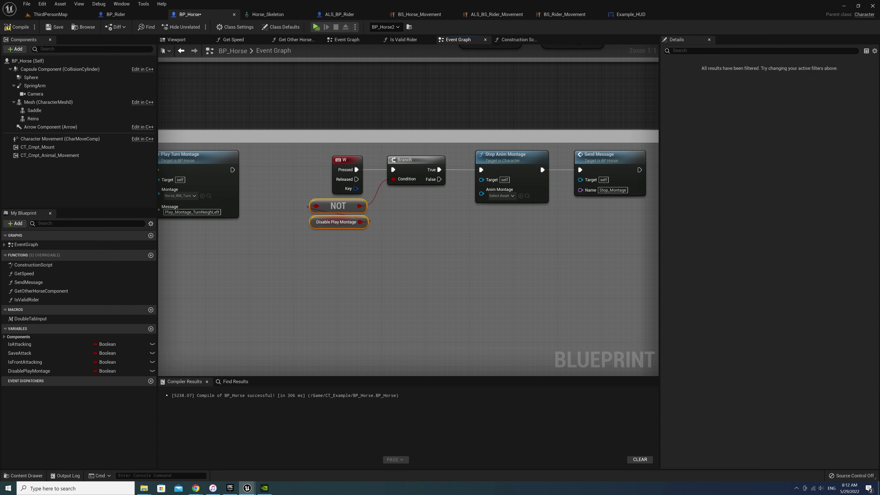
{"action": "mouse_move", "coordinate": [286, 171]}
{"action": "right_mouse_down"}
{"action": "mouse_move", "coordinate": [387, 211]}
{"action": "mouse_move", "coordinate": [522, 313]}
{"action": "right_mouse_up"}
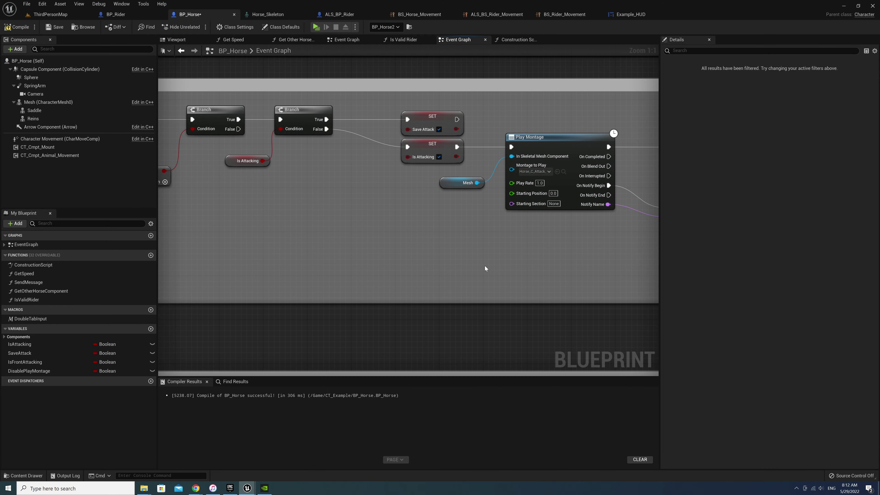
Paste NOT + Disable Play Montage into Attack Back and create a Branch from NOT
{"action": "right_click_drag", "start_coordinate": [259, 350], "coordinate": [259, 181]}
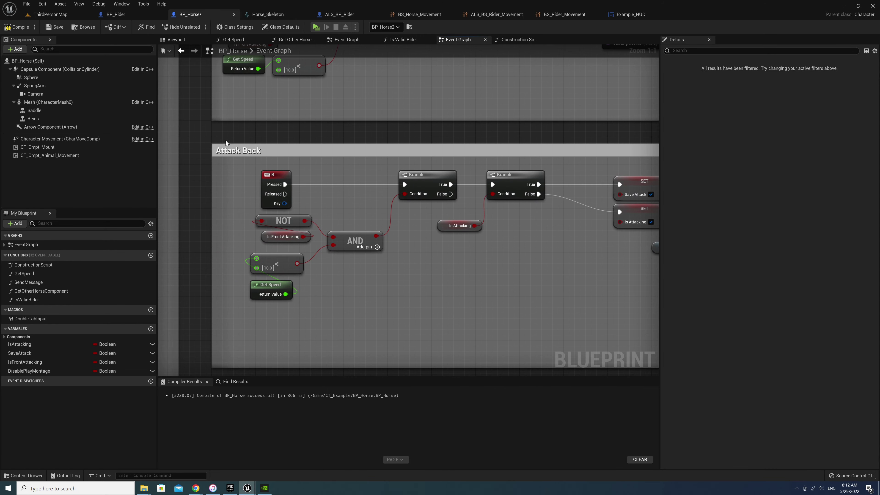
{"action": "left_click_drag", "start_coordinate": [222, 222], "coordinate": [384, 302]}
{"action": "right_click_drag", "start_coordinate": [548, 260], "coordinate": [398, 247]}
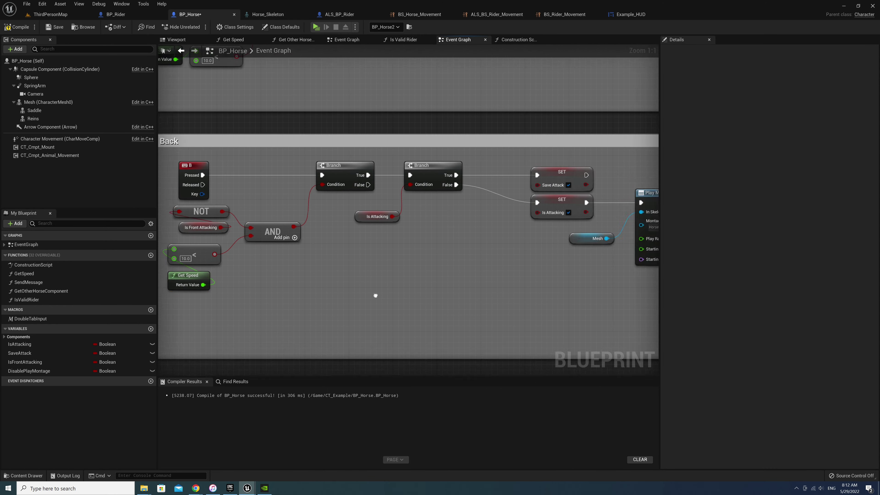
{"action": "key", "text": "ctrl+v"}
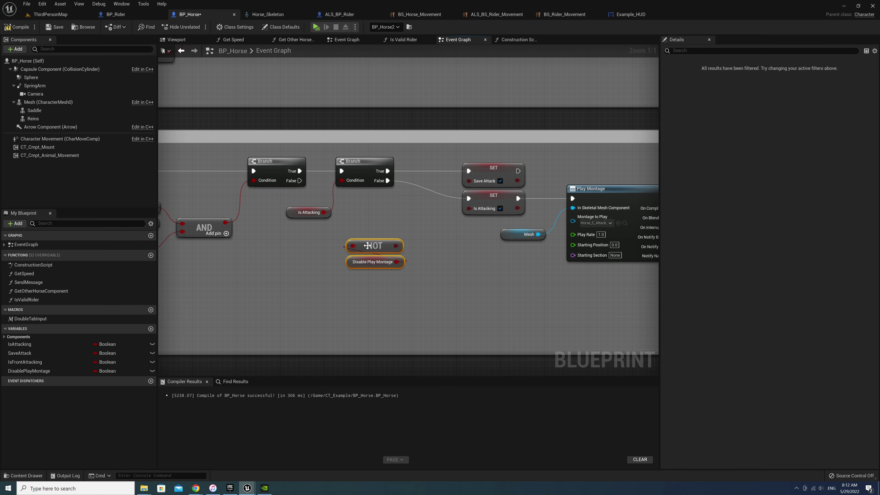
{"action": "mouse_move", "coordinate": [356, 256]}
{"action": "left_mouse_down"}
{"action": "mouse_move", "coordinate": [317, 273]}
{"action": "mouse_move", "coordinate": [400, 220]}
{"action": "left_mouse_up"}
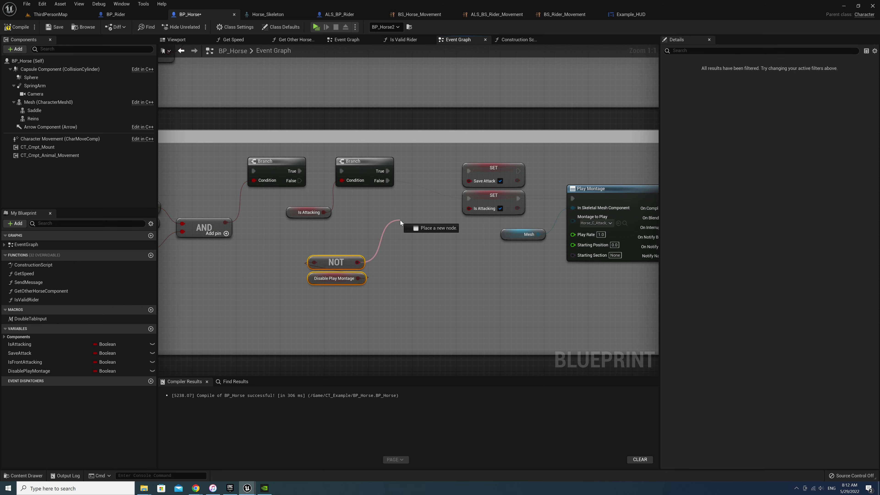
{"action": "type", "text": "bra"}
{"action": "left_click", "coordinate": [430, 257]}
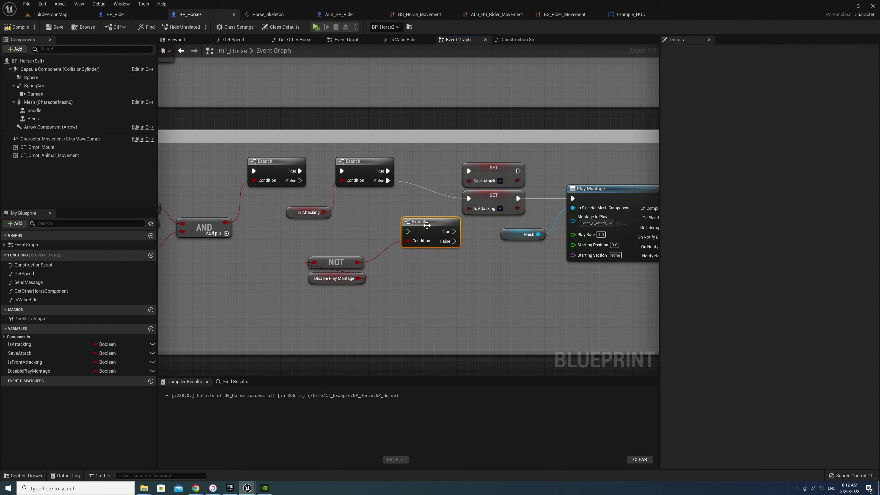
Wire the new Branch's True into SET Is Attacking and line up its condition nodes
{"action": "right_click_drag", "start_coordinate": [372, 205], "coordinate": [514, 217]}
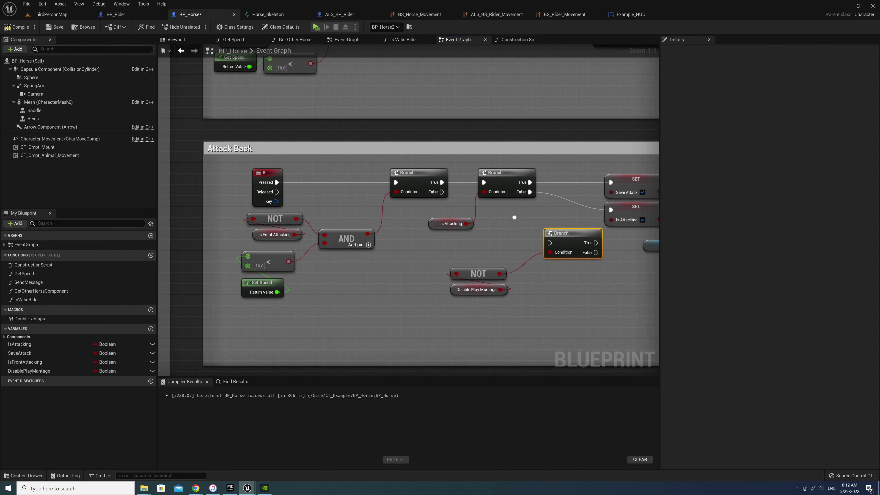
{"action": "left_click", "coordinate": [209, 156]}
{"action": "right_click_drag", "start_coordinate": [638, 201], "coordinate": [472, 248]}
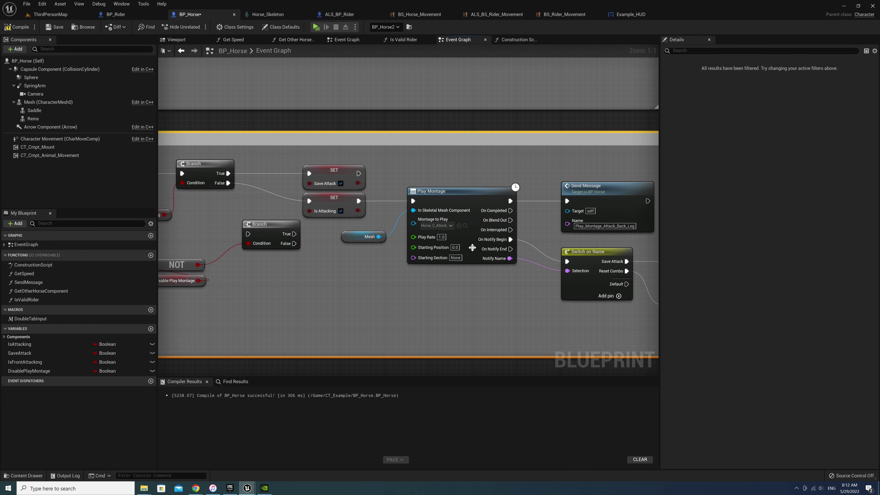
{"action": "right_click_drag", "start_coordinate": [230, 184], "coordinate": [331, 202]}
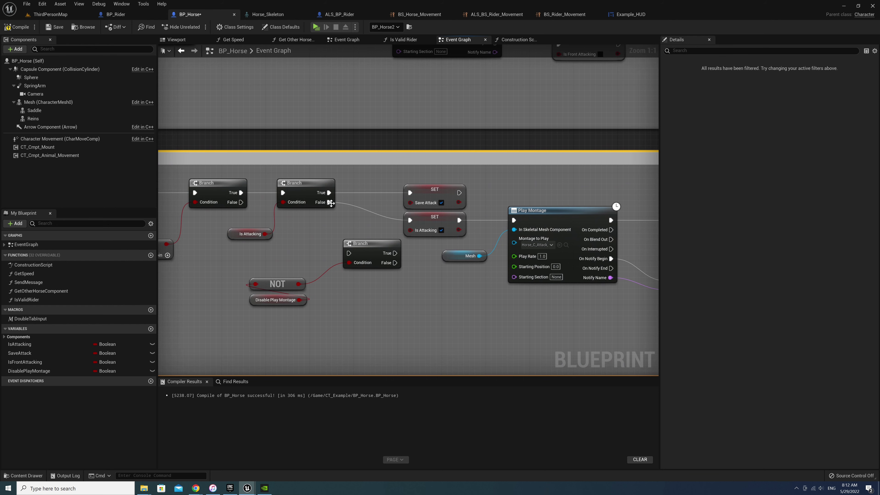
{"action": "left_click", "coordinate": [328, 202], "text": "alt"}
{"action": "left_click_drag", "start_coordinate": [394, 253], "coordinate": [410, 219]}
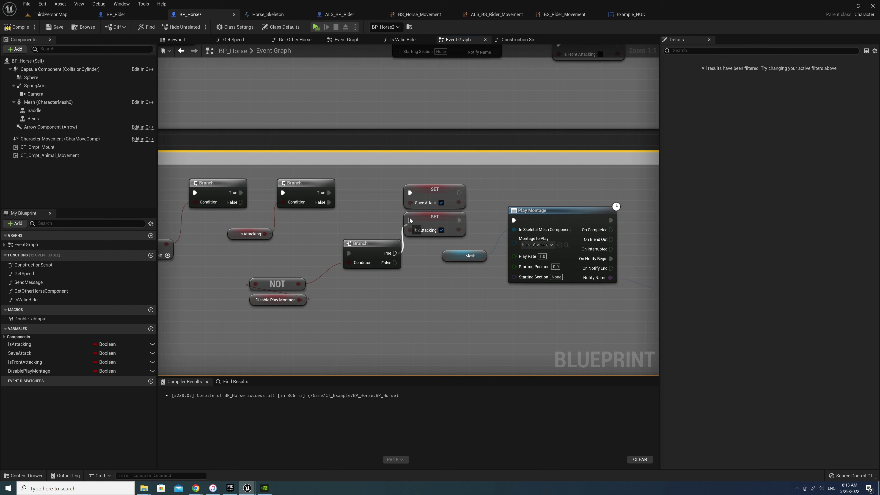
{"action": "left_click_drag", "start_coordinate": [374, 247], "coordinate": [375, 215]}
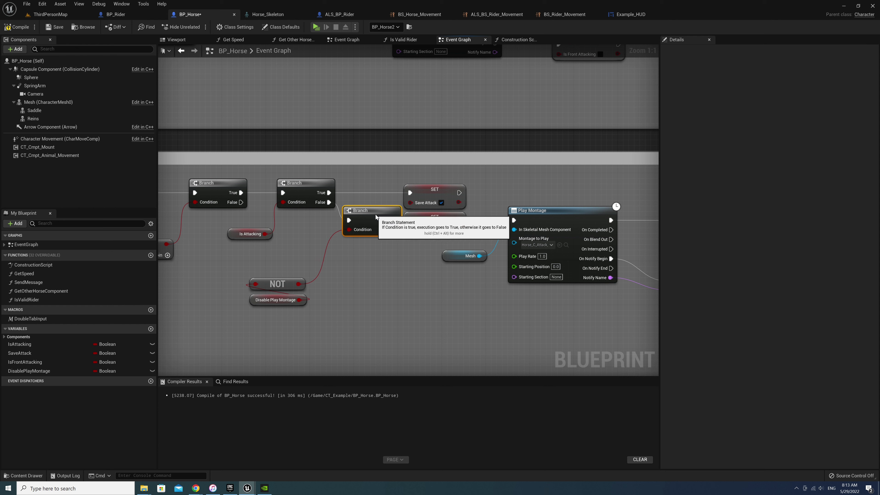
{"action": "mouse_move", "coordinate": [374, 250]}
{"action": "left_mouse_down"}
{"action": "mouse_move", "coordinate": [297, 320]}
{"action": "mouse_move", "coordinate": [302, 277]}
{"action": "left_mouse_up"}
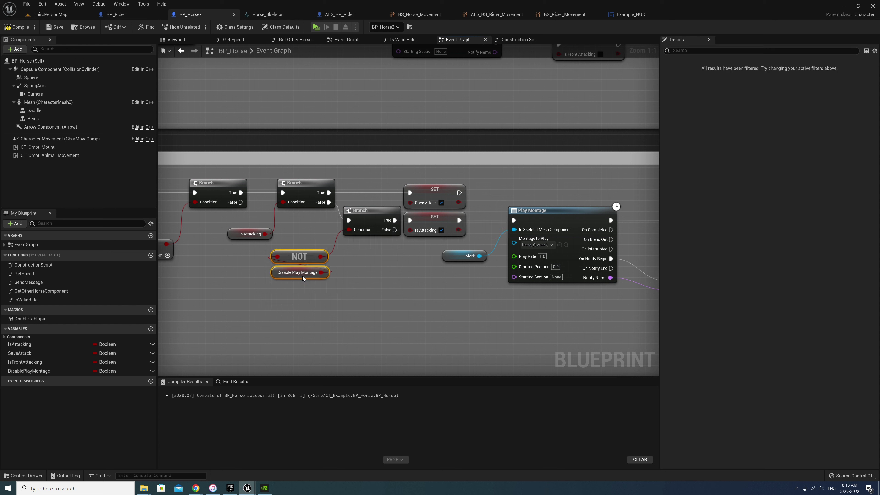
{"action": "left_click", "coordinate": [402, 274]}
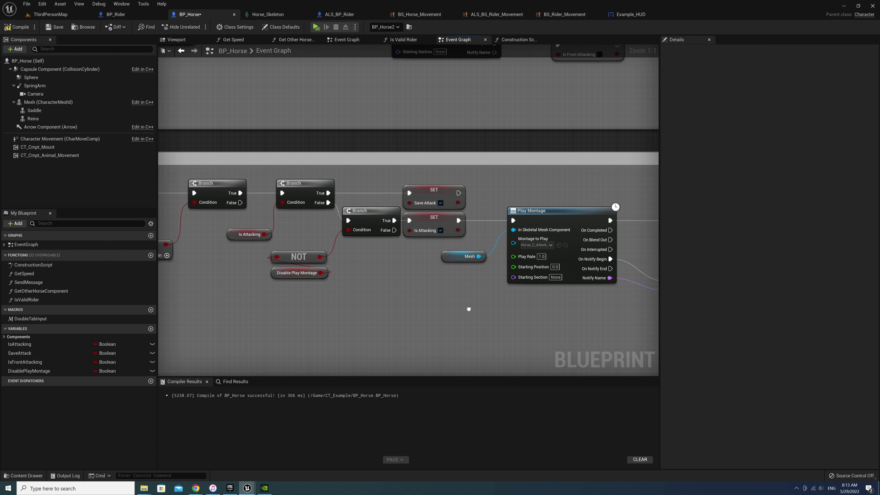
{"action": "right_click_drag", "start_coordinate": [467, 308], "coordinate": [274, 305]}
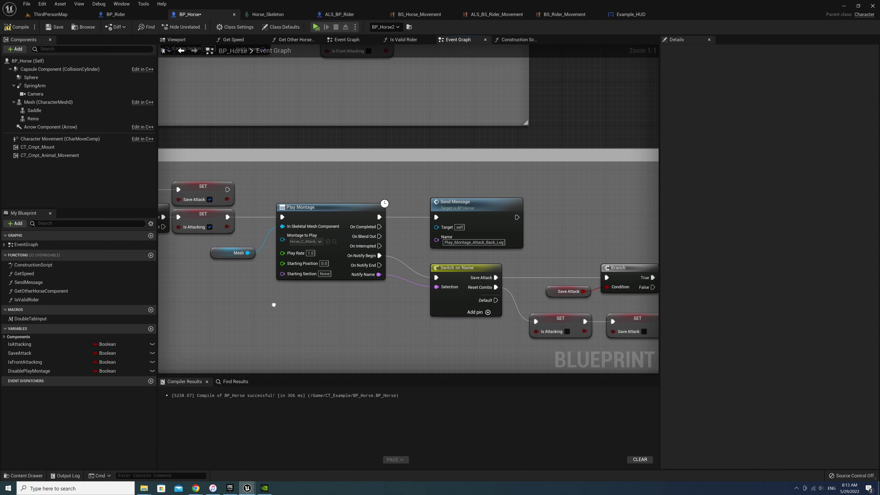
Add a SET Disable Play Montage after Send Message and a copy after the first SET Save Attack
{"action": "mouse_move", "coordinate": [29, 371]}
{"action": "left_mouse_down"}
{"action": "mouse_move", "coordinate": [562, 217]}
{"action": "mouse_move", "coordinate": [563, 199]}
{"action": "mouse_move", "coordinate": [563, 232]}
{"action": "left_mouse_up"}
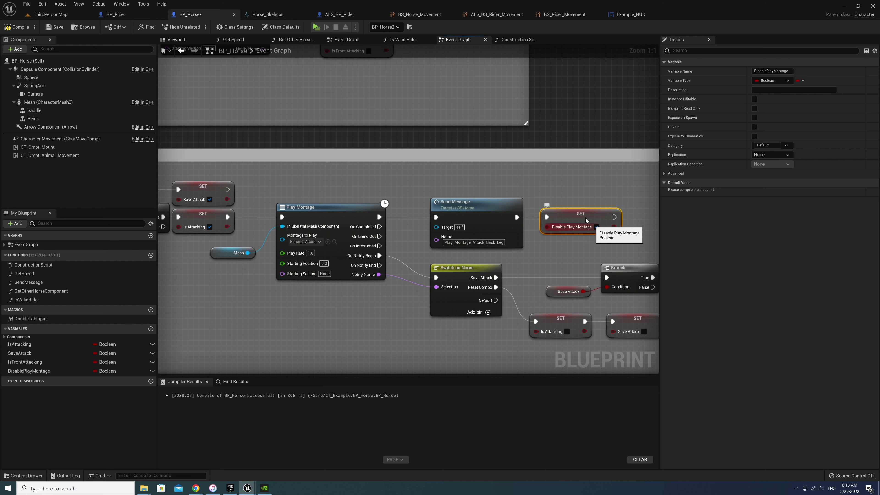
{"action": "mouse_move", "coordinate": [588, 257]}
{"action": "right_mouse_down"}
{"action": "mouse_move", "coordinate": [440, 206]}
{"action": "mouse_move", "coordinate": [400, 212]}
{"action": "right_mouse_up"}
{"action": "left_click", "coordinate": [521, 293]}
{"action": "key", "text": "ctrl+v"}
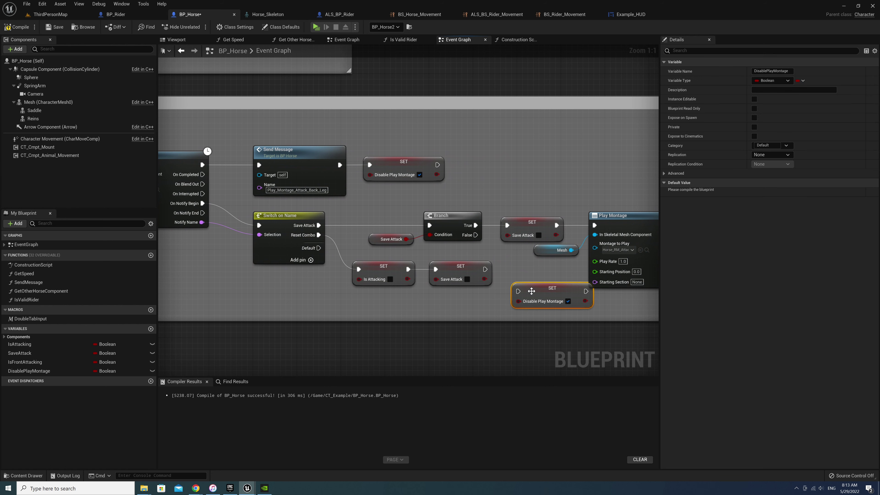
{"action": "left_click_drag", "start_coordinate": [521, 293], "coordinate": [524, 274]}
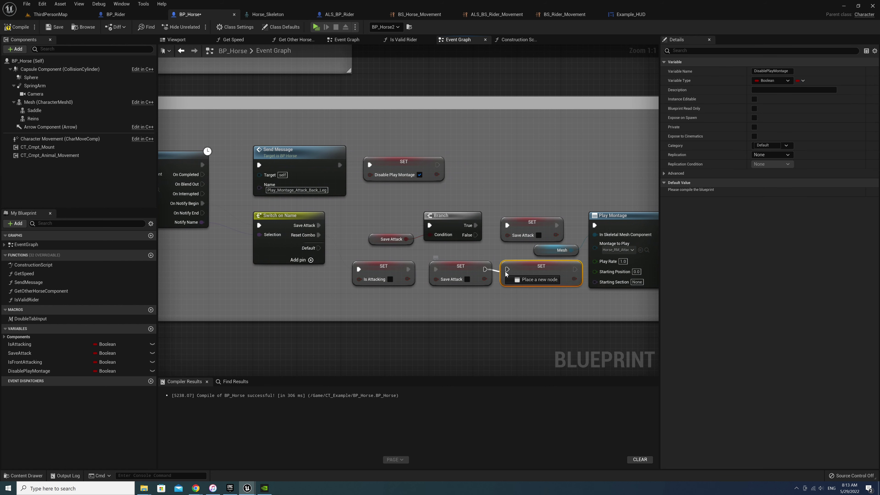
{"action": "left_click", "coordinate": [557, 280]}
Paste another Disable Play Montage setter after the second chain's SET Save Attack
{"action": "right_click_drag", "start_coordinate": [555, 282], "coordinate": [450, 286]}
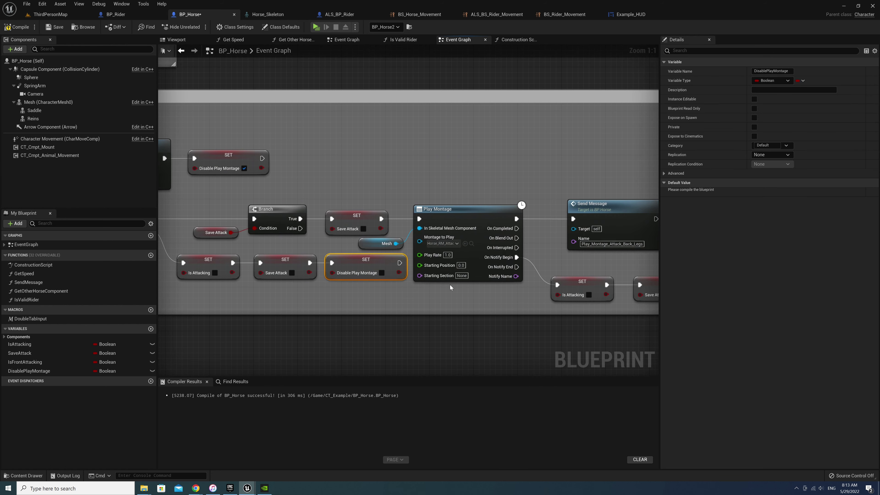
{"action": "right_click_drag", "start_coordinate": [554, 247], "coordinate": [436, 252]}
{"action": "right_click_drag", "start_coordinate": [560, 250], "coordinate": [500, 243]}
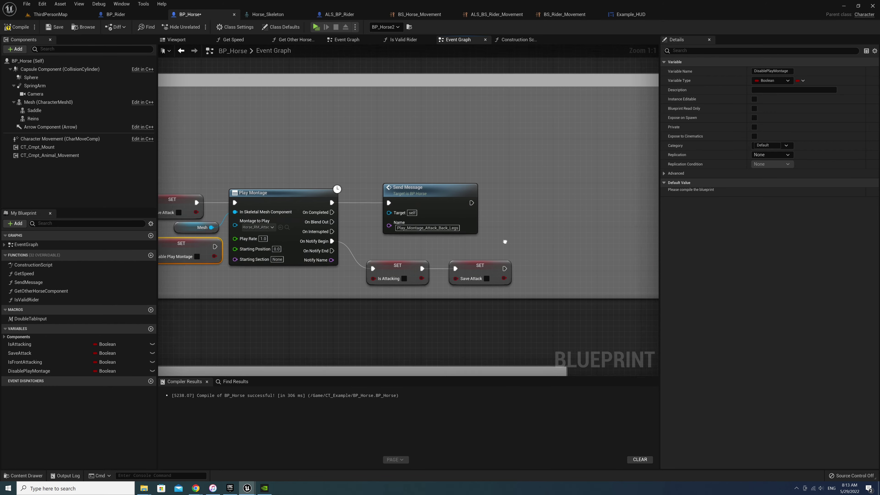
{"action": "key", "text": "ctrl+v"}
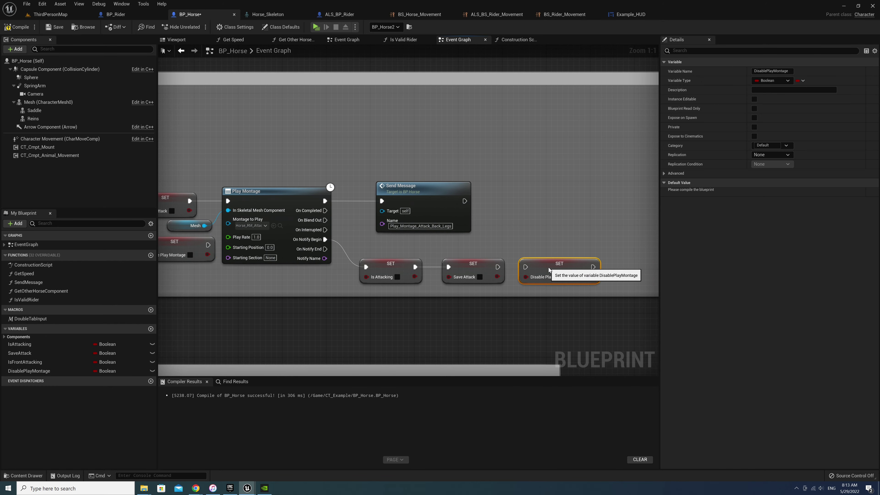
{"action": "left_click_drag", "start_coordinate": [565, 273], "coordinate": [548, 268]}
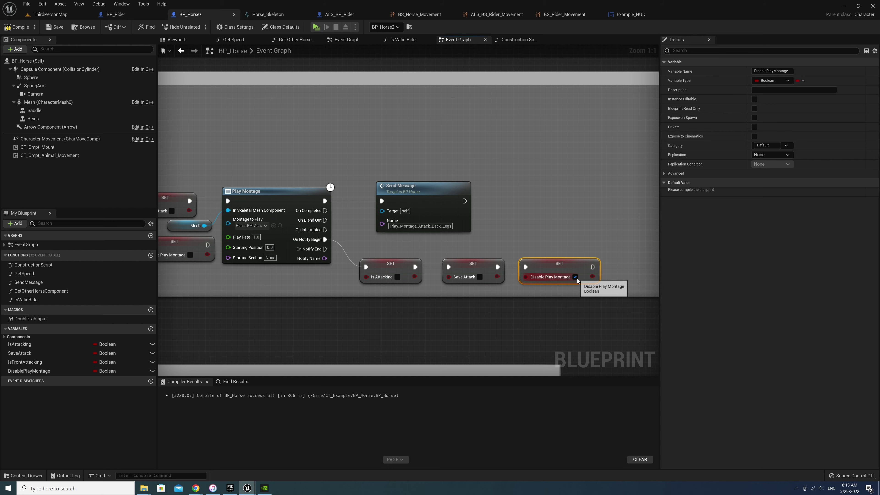
{"action": "left_click", "coordinate": [520, 236]}
{"action": "mouse_move", "coordinate": [520, 232]}
{"action": "right_mouse_down"}
{"action": "mouse_move", "coordinate": [443, 209]}
{"action": "mouse_move", "coordinate": [424, 244]}
{"action": "mouse_move", "coordinate": [475, 288]}
{"action": "right_mouse_up"}
Paste NOT + Disable Play Montage into Attack Front and feed it into a third AND input
{"action": "left_click_drag", "start_coordinate": [452, 264], "coordinate": [497, 330]}
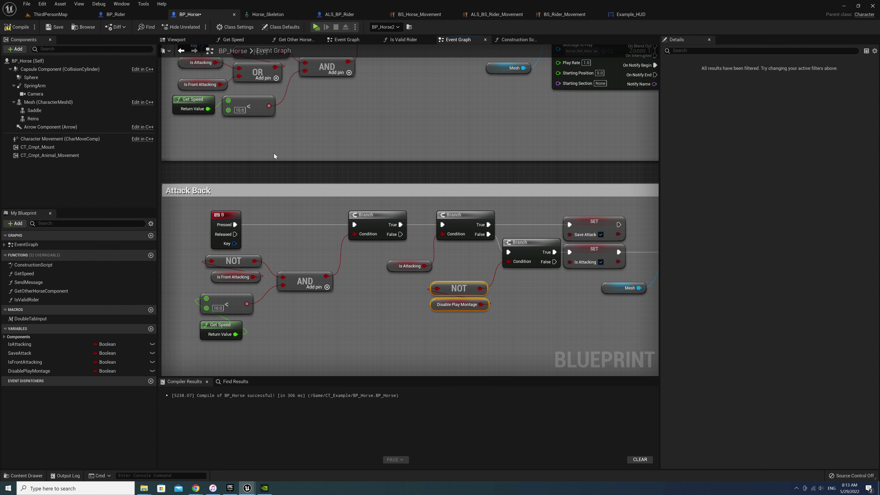
{"action": "right_click_drag", "start_coordinate": [274, 156], "coordinate": [380, 254]}
{"action": "left_click_drag", "start_coordinate": [258, 92], "coordinate": [317, 116]}
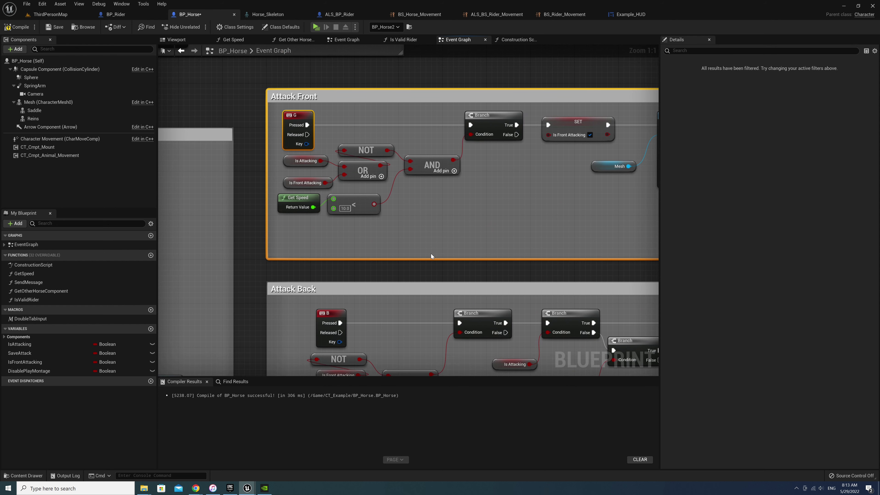
{"action": "left_click", "coordinate": [278, 235]}
{"action": "key", "text": "ctrl+v"}
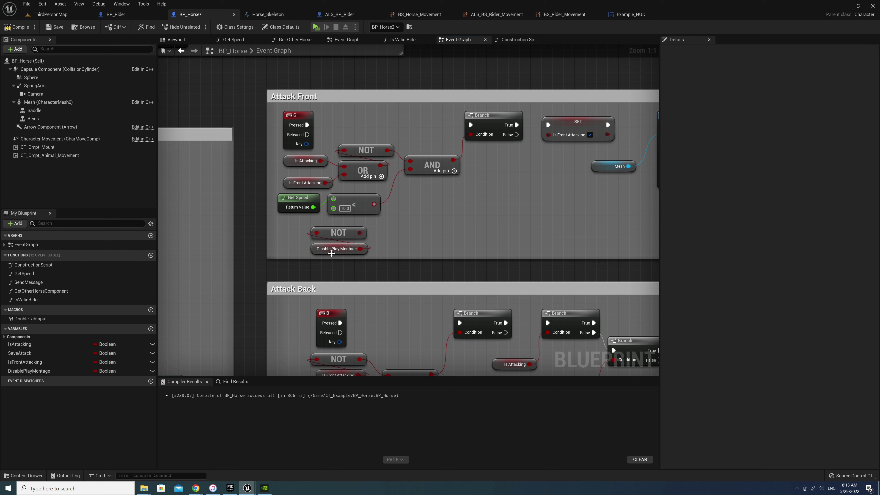
{"action": "left_click_drag", "start_coordinate": [334, 254], "coordinate": [302, 234]}
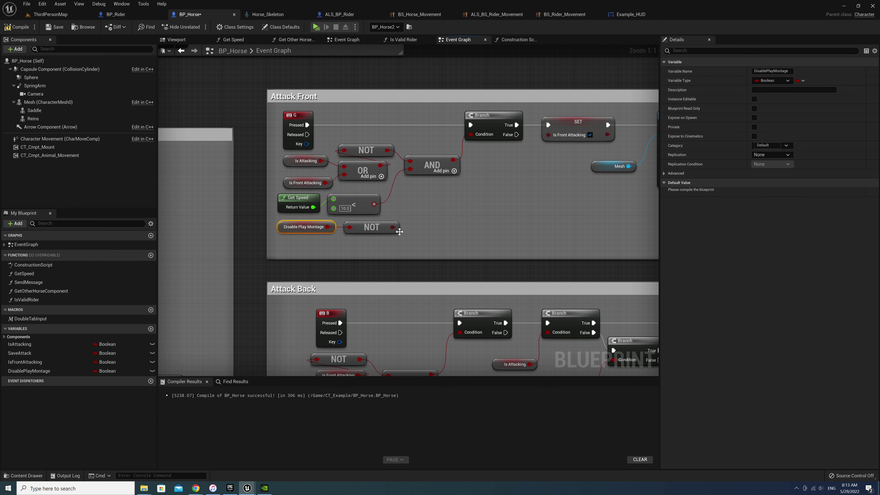
{"action": "left_click_drag", "start_coordinate": [394, 228], "coordinate": [427, 173]}
{"action": "left_click", "coordinate": [413, 188]}
{"action": "left_click", "coordinate": [454, 171]}
{"action": "left_click_drag", "start_coordinate": [394, 227], "coordinate": [418, 177]}
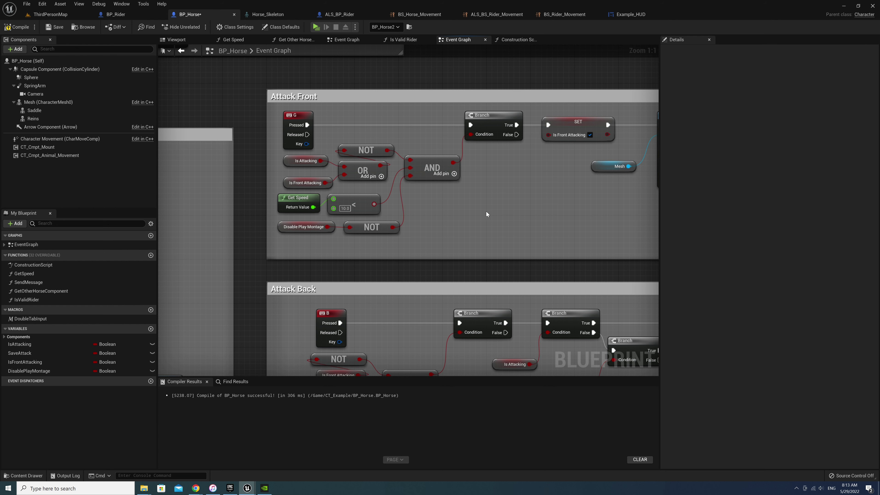
{"action": "right_click_drag", "start_coordinate": [486, 211], "coordinate": [447, 257]}
{"action": "right_click_drag", "start_coordinate": [526, 271], "coordinate": [413, 295]}
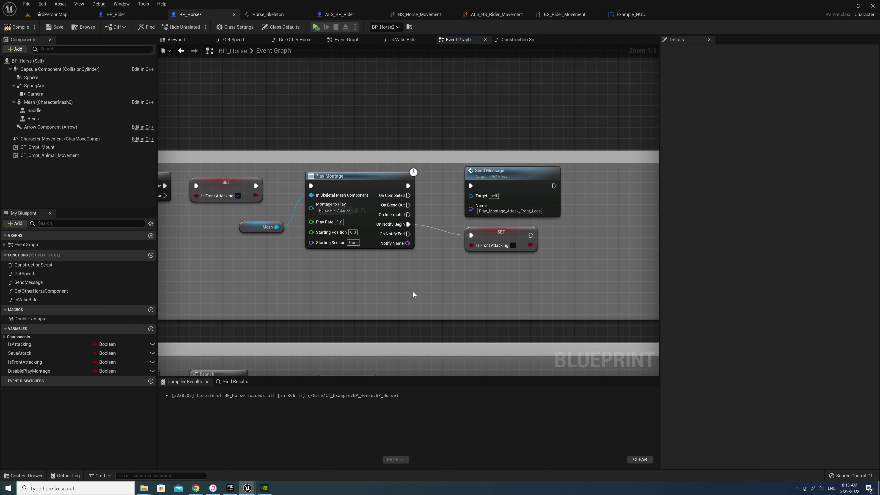
Add a SET Disable Play Montage (true) after Attack Front's Send Message
{"action": "left_click", "coordinate": [15, 372]}
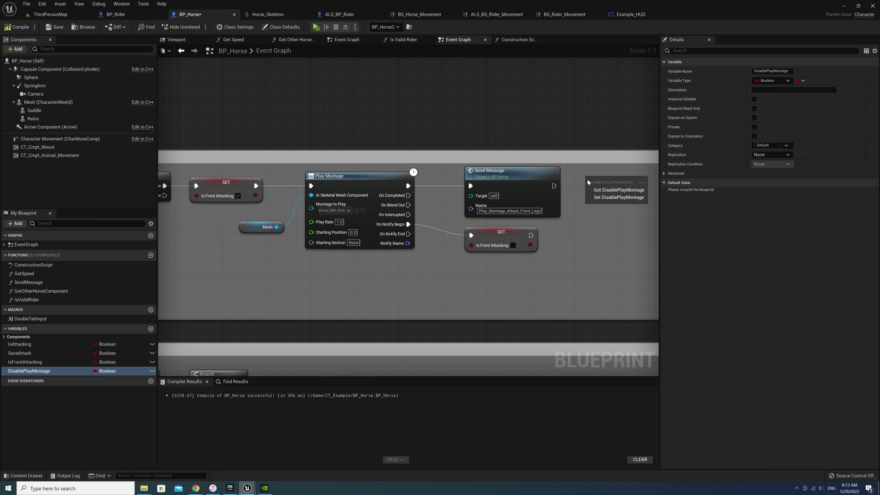
{"action": "key", "text": "ctrl+v"}
{"action": "left_click_drag", "start_coordinate": [554, 185], "coordinate": [592, 186]}
{"action": "left_click", "coordinate": [642, 195]}
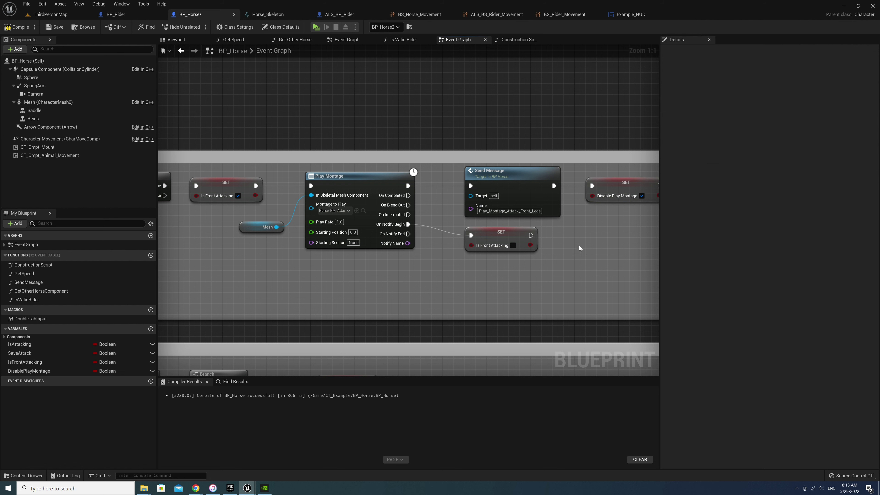
Copy the setter as false after SET Is Front Attacking, with On Interrupted feeding that reset
{"action": "key", "text": "ctrl+v"}
{"action": "mouse_move", "coordinate": [572, 235]}
{"action": "left_mouse_down"}
{"action": "mouse_move", "coordinate": [538, 237]}
{"action": "mouse_move", "coordinate": [554, 235]}
{"action": "left_mouse_up"}
{"action": "left_click", "coordinate": [603, 245]}
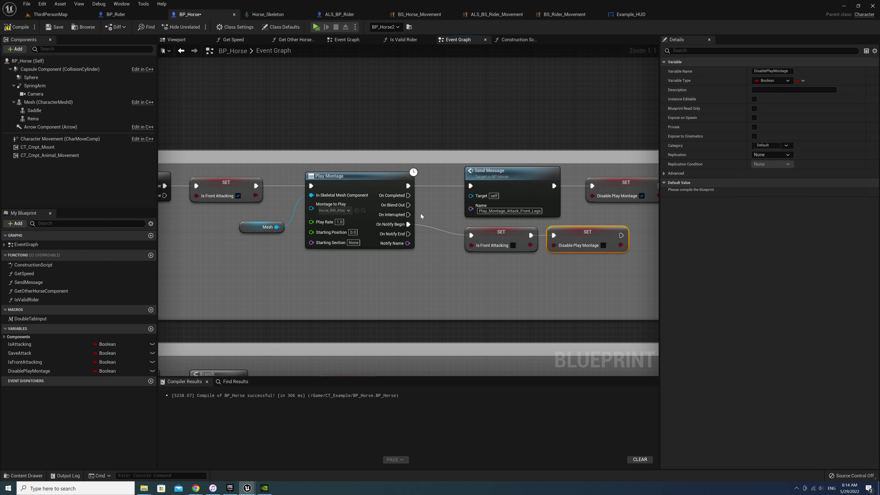
{"action": "mouse_move", "coordinate": [408, 214]}
{"action": "left_mouse_down"}
{"action": "mouse_move", "coordinate": [468, 246]}
{"action": "mouse_move", "coordinate": [471, 236]}
{"action": "left_mouse_up"}
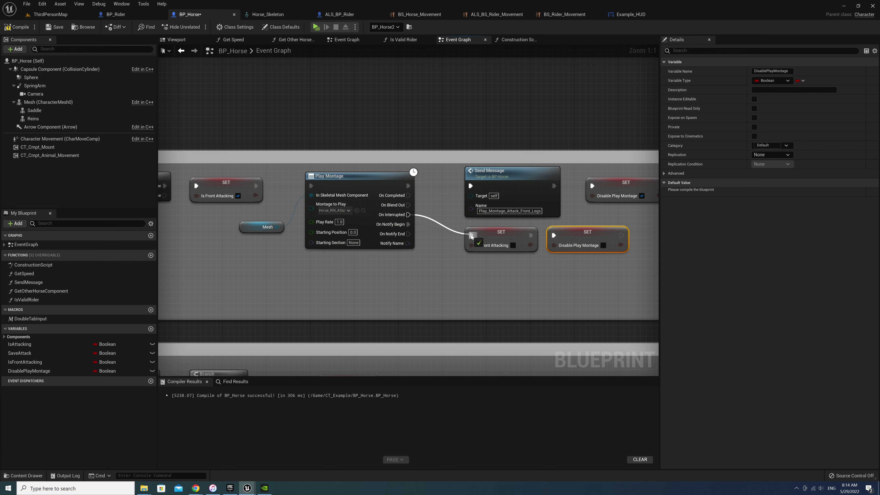
{"action": "left_click", "coordinate": [445, 260]}
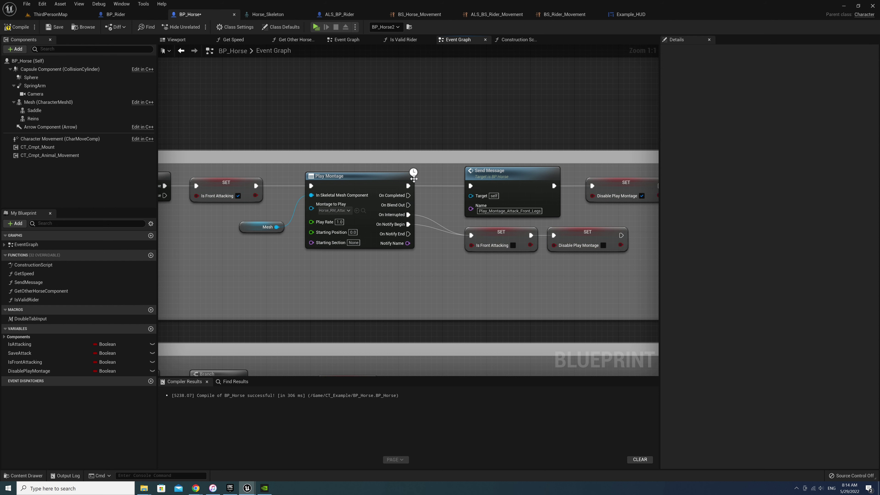
{"action": "right_click_drag", "start_coordinate": [445, 260], "coordinate": [502, 196]}
Locate the Jump comment block above Dismount and move it up with its nodes
{"action": "right_click_drag", "start_coordinate": [340, 138], "coordinate": [491, 162]}
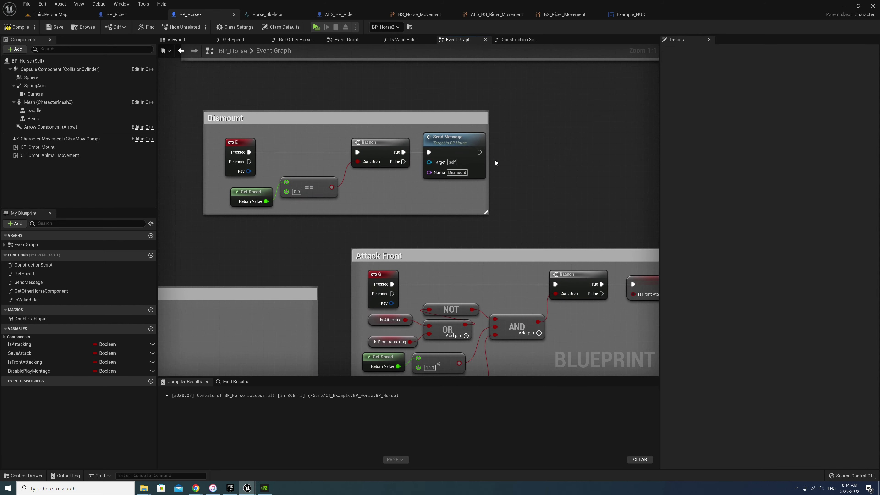
{"action": "mouse_move", "coordinate": [369, 98]}
{"action": "right_mouse_down"}
{"action": "mouse_move", "coordinate": [400, 153]}
{"action": "mouse_move", "coordinate": [402, 210]}
{"action": "right_mouse_up"}
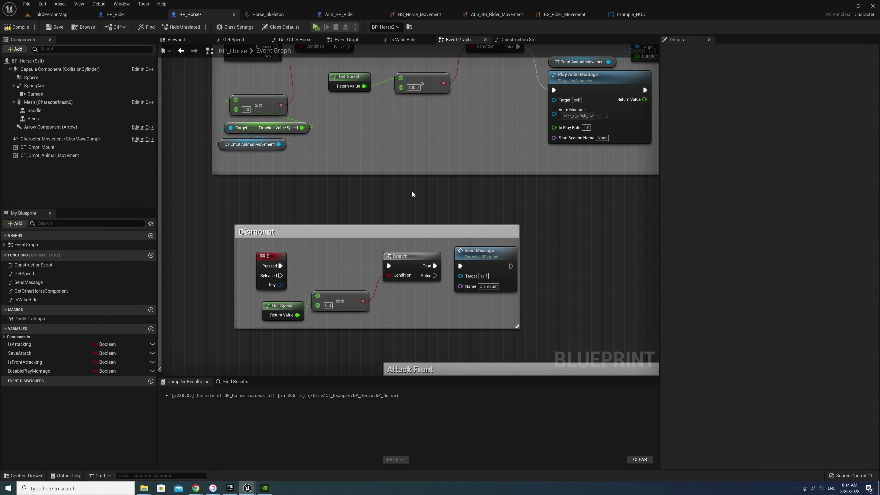
{"action": "right_click_drag", "start_coordinate": [412, 148], "coordinate": [414, 172]}
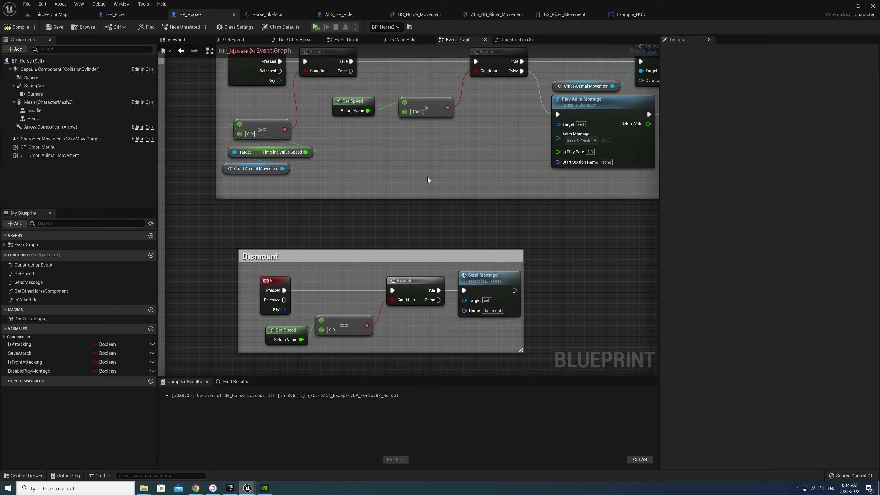
{"action": "mouse_move", "coordinate": [418, 163]}
{"action": "right_mouse_down"}
{"action": "mouse_move", "coordinate": [427, 199]}
{"action": "mouse_move", "coordinate": [421, 237]}
{"action": "right_mouse_up"}
{"action": "scroll", "coordinate": [424, 202], "scroll_direction": "down", "scroll_amount": 1}
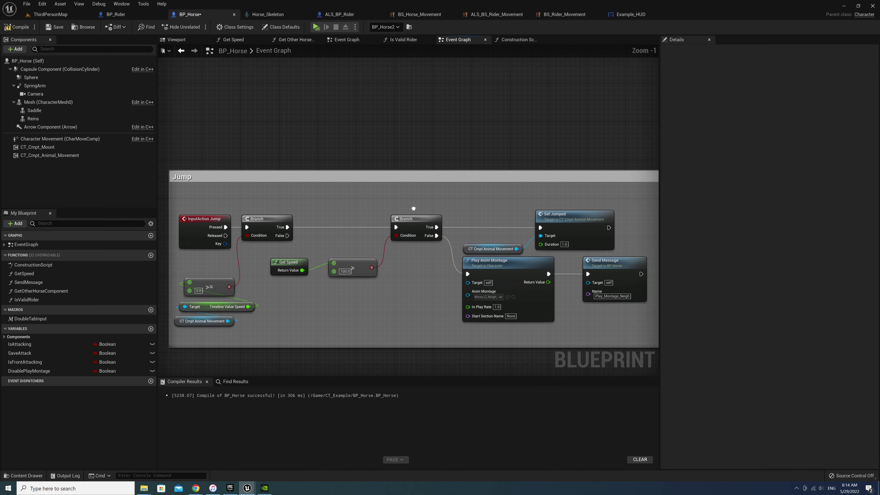
{"action": "scroll", "coordinate": [417, 152], "scroll_direction": "down", "scroll_amount": 2}
{"action": "right_click_drag", "start_coordinate": [419, 127], "coordinate": [416, 213]}
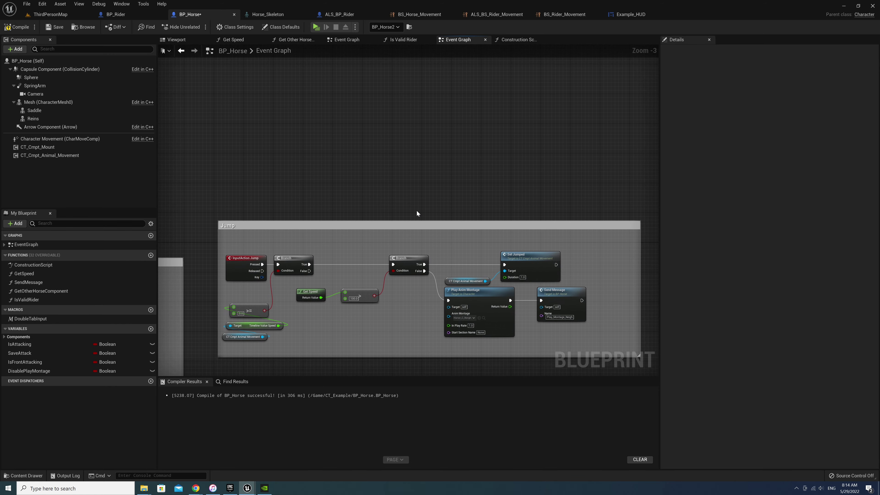
{"action": "left_click_drag", "start_coordinate": [416, 225], "coordinate": [412, 74]}
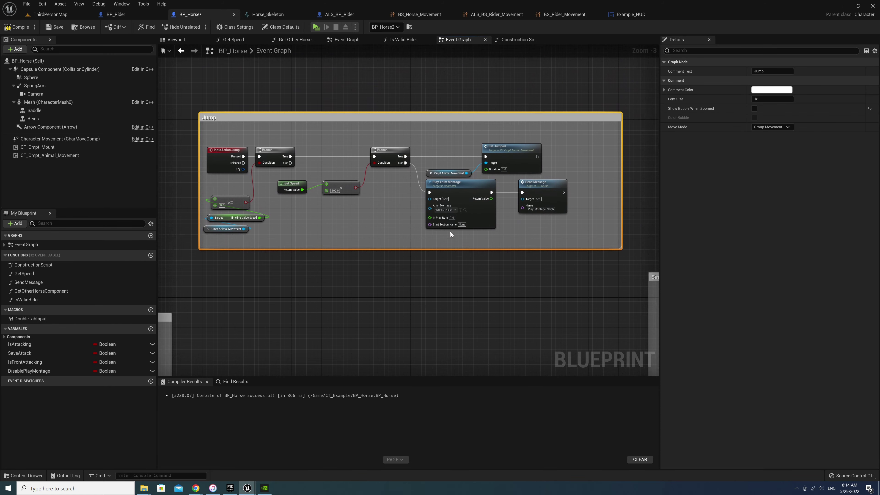
{"action": "left_click", "coordinate": [397, 243]}
{"action": "scroll", "coordinate": [397, 243], "scroll_direction": "up", "scroll_amount": 2}
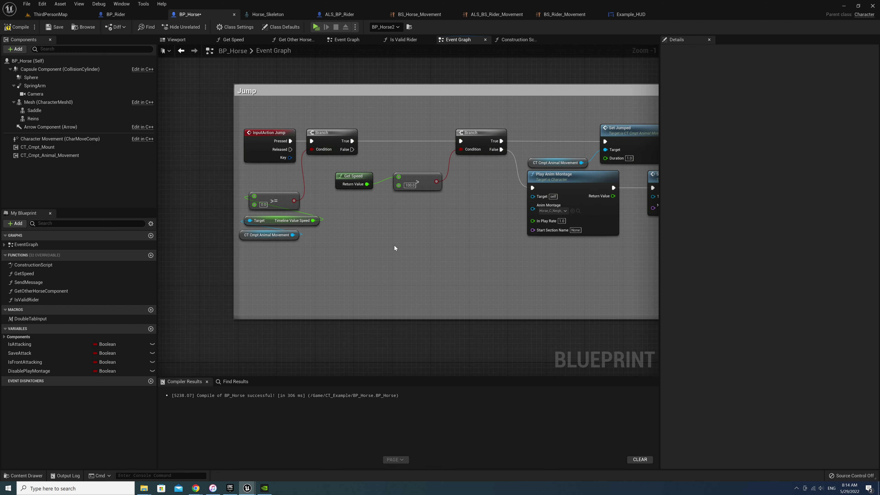
Place a Get DisablePlayMontage node with a NOT node above it
{"action": "mouse_move", "coordinate": [29, 370]}
{"action": "left_mouse_down"}
{"action": "mouse_move", "coordinate": [381, 241]}
{"action": "mouse_move", "coordinate": [373, 266]}
{"action": "left_mouse_up"}
{"action": "left_click", "coordinate": [401, 253]}
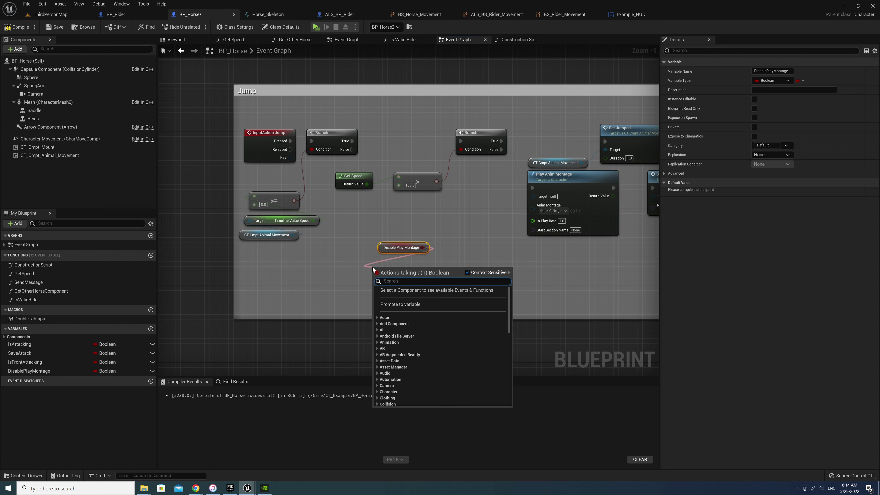
{"action": "type", "text": "not b"}
{"action": "key", "text": "Return"}
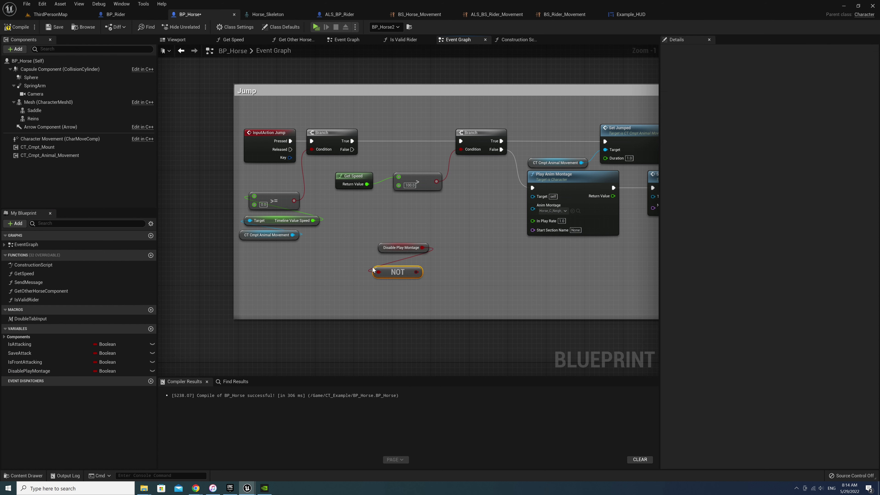
{"action": "left_click_drag", "start_coordinate": [402, 274], "coordinate": [412, 230]}
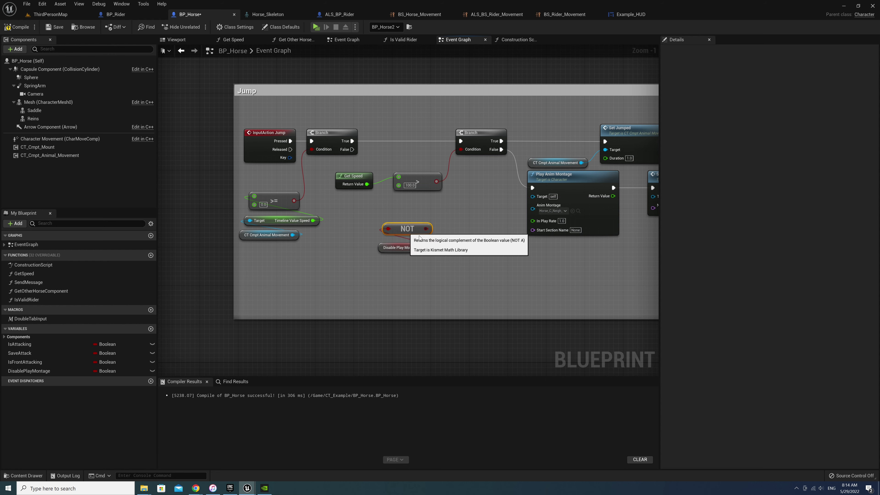
Add a Branch on NOT, fed by the upper Branch's False, with True driving Play Anim Montage
{"action": "right_click_drag", "start_coordinate": [473, 236], "coordinate": [388, 291]}
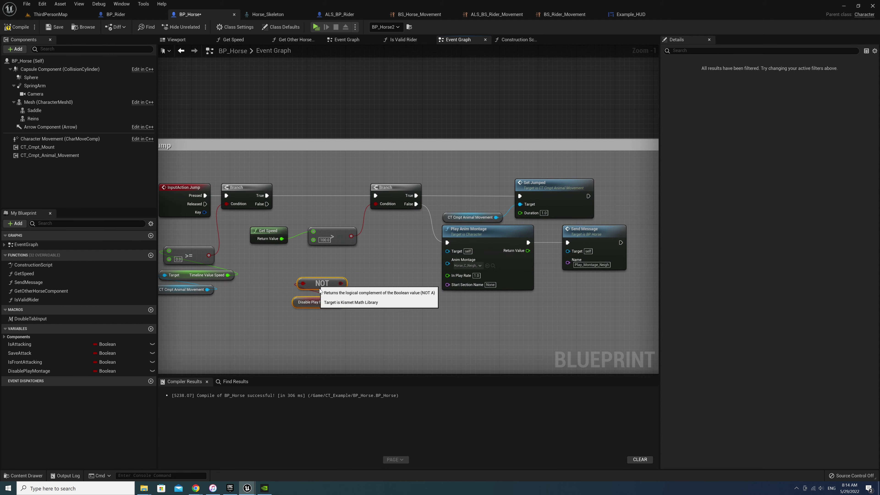
{"action": "mouse_move", "coordinate": [319, 302]}
{"action": "left_mouse_down"}
{"action": "mouse_move", "coordinate": [324, 311]}
{"action": "mouse_move", "coordinate": [365, 279]}
{"action": "left_mouse_up"}
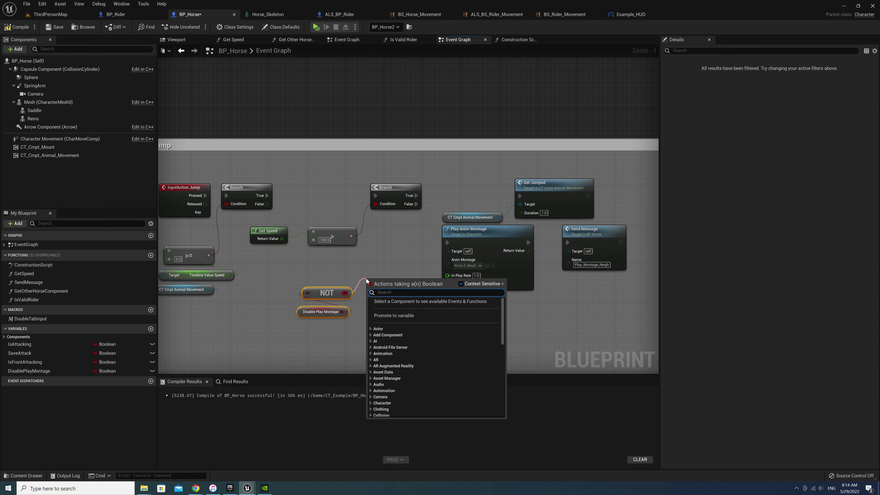
{"action": "type", "text": "branch"}
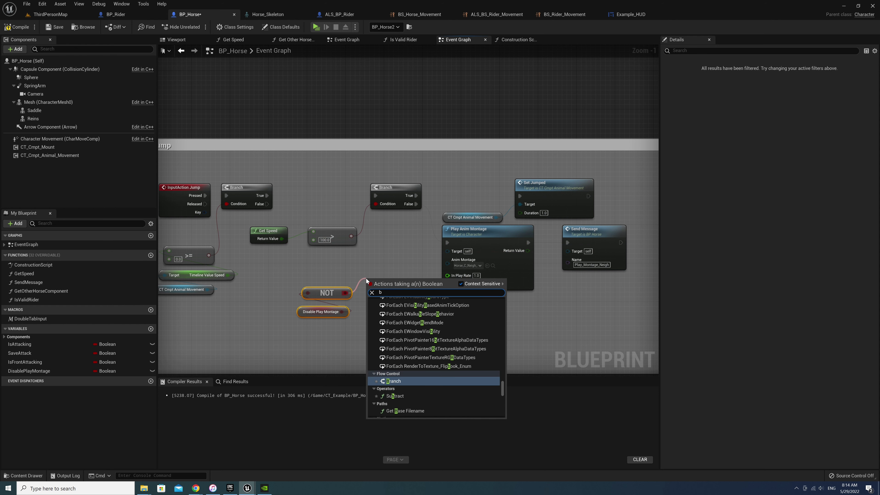
{"action": "key", "text": "Return"}
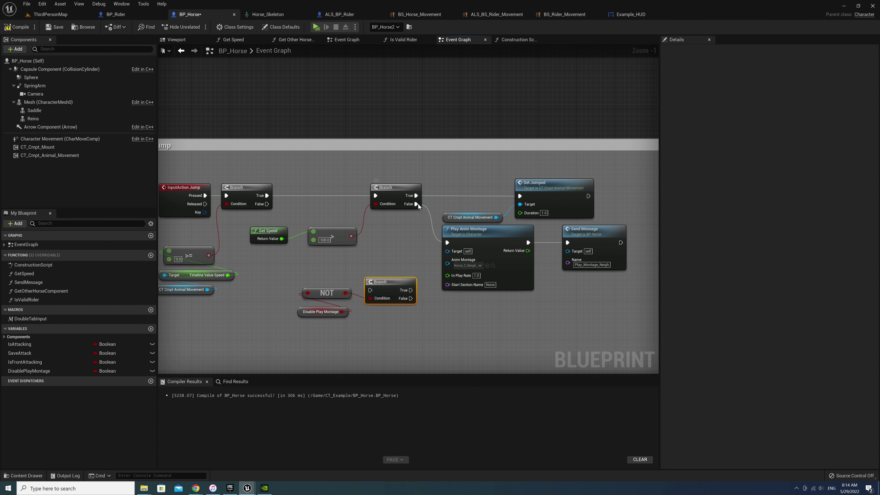
{"action": "mouse_move", "coordinate": [418, 206]}
{"action": "left_mouse_down"}
{"action": "mouse_move", "coordinate": [370, 290]}
{"action": "mouse_move", "coordinate": [447, 242]}
{"action": "left_mouse_up"}
{"action": "mouse_move", "coordinate": [389, 288]}
{"action": "left_mouse_down"}
{"action": "mouse_move", "coordinate": [408, 240]}
{"action": "mouse_move", "coordinate": [575, 284]}
{"action": "left_mouse_up"}
Shift Branch, Play Anim Montage and Send Message right and widen the Jump comment to fit
{"action": "right_click_drag", "start_coordinate": [512, 243], "coordinate": [391, 232]}
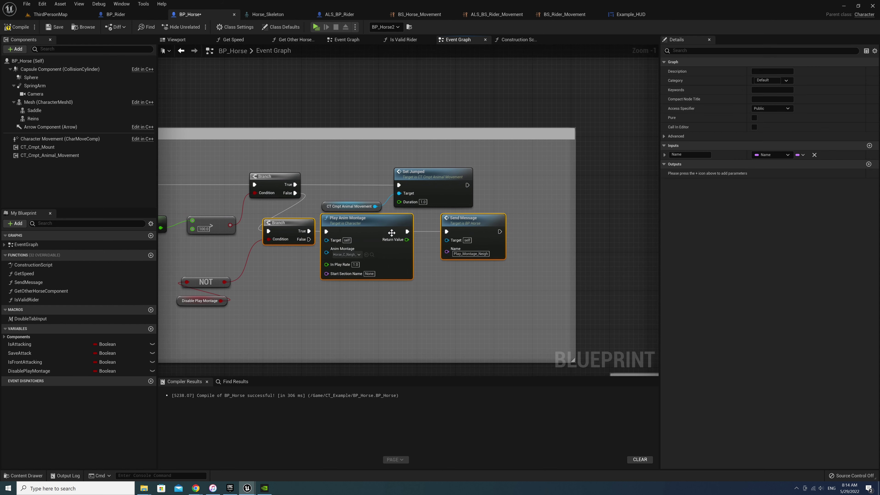
{"action": "left_click_drag", "start_coordinate": [391, 233], "coordinate": [463, 238]}
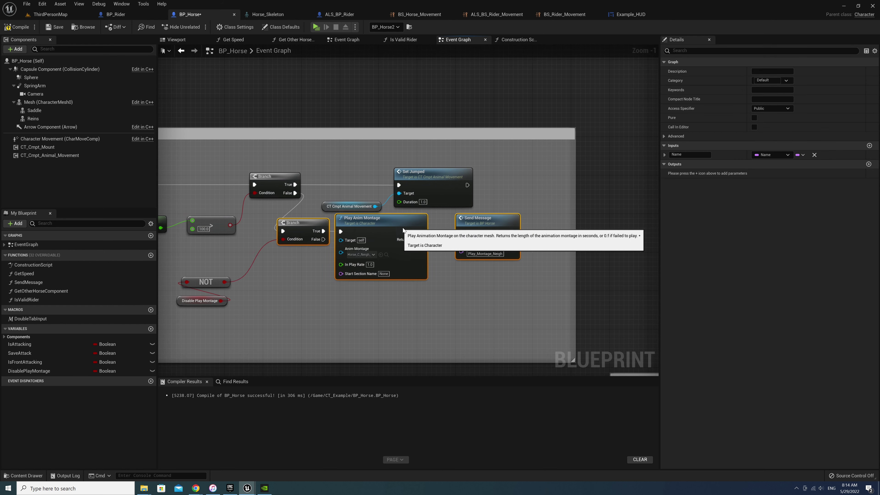
{"action": "left_click", "coordinate": [593, 302]}
{"action": "left_click_drag", "start_coordinate": [574, 295], "coordinate": [619, 295]}
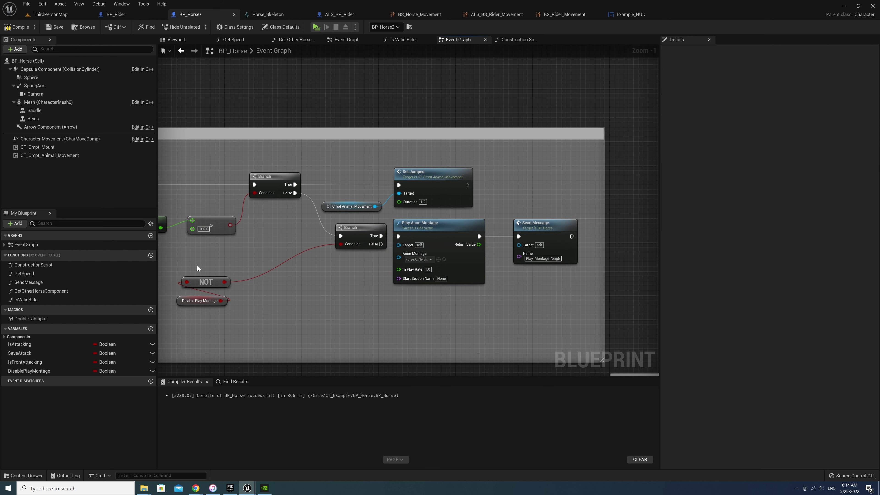
{"action": "mouse_move", "coordinate": [197, 265]}
{"action": "left_mouse_down"}
{"action": "mouse_move", "coordinate": [203, 307]}
{"action": "mouse_move", "coordinate": [302, 268]}
{"action": "left_mouse_up"}
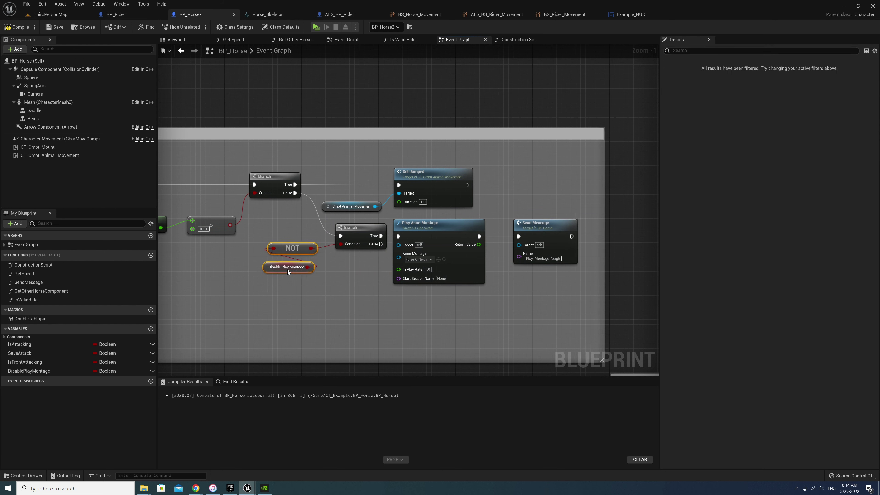
{"action": "left_click", "coordinate": [340, 307]}
Add a Play Montage node and wire the horse Mesh component into its skeletal mesh input
{"action": "right_click", "coordinate": [401, 309]}
{"action": "type", "text": "play montage"}
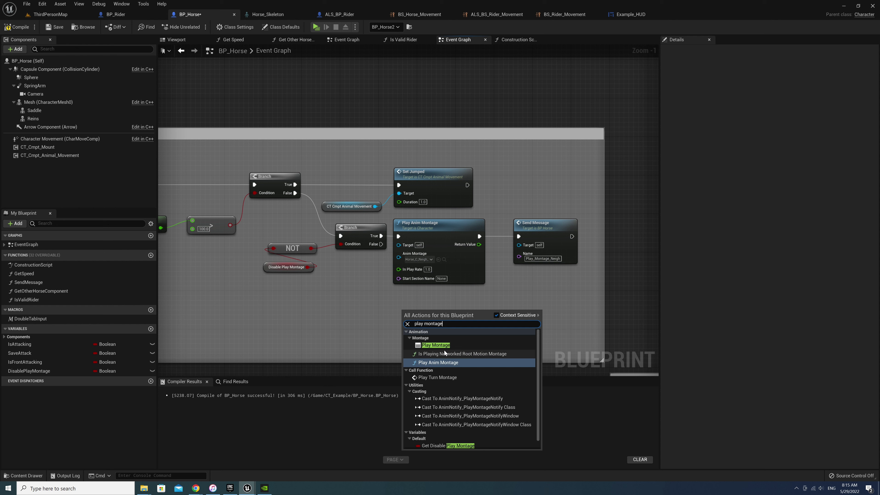
{"action": "left_click", "coordinate": [437, 345]}
{"action": "left_click_drag", "start_coordinate": [429, 301], "coordinate": [424, 292]}
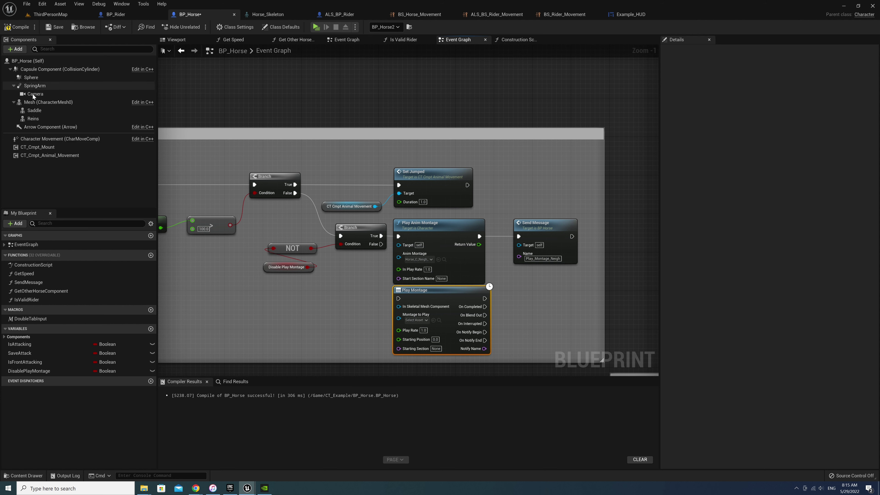
{"action": "mouse_move", "coordinate": [45, 102]}
{"action": "left_mouse_down"}
{"action": "mouse_move", "coordinate": [390, 322]}
{"action": "mouse_move", "coordinate": [405, 322]}
{"action": "mouse_move", "coordinate": [324, 311]}
{"action": "mouse_move", "coordinate": [398, 306]}
{"action": "left_mouse_up"}
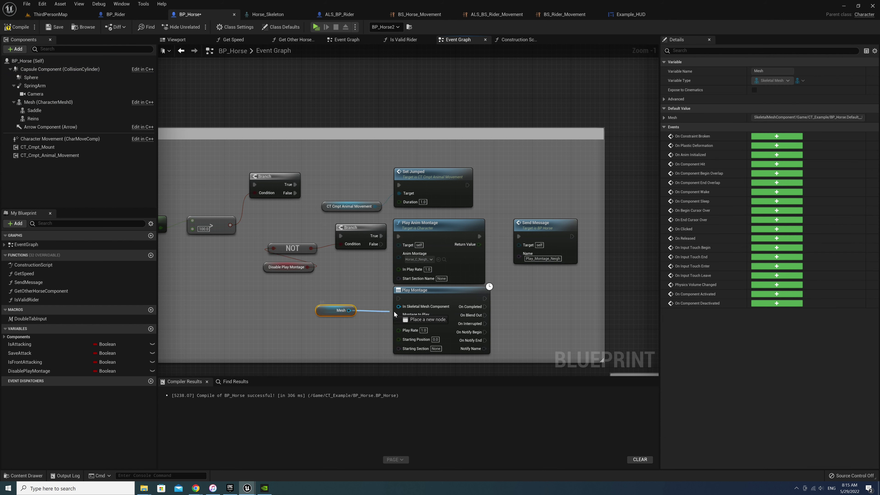
{"action": "left_click_drag", "start_coordinate": [331, 315], "coordinate": [359, 315]}
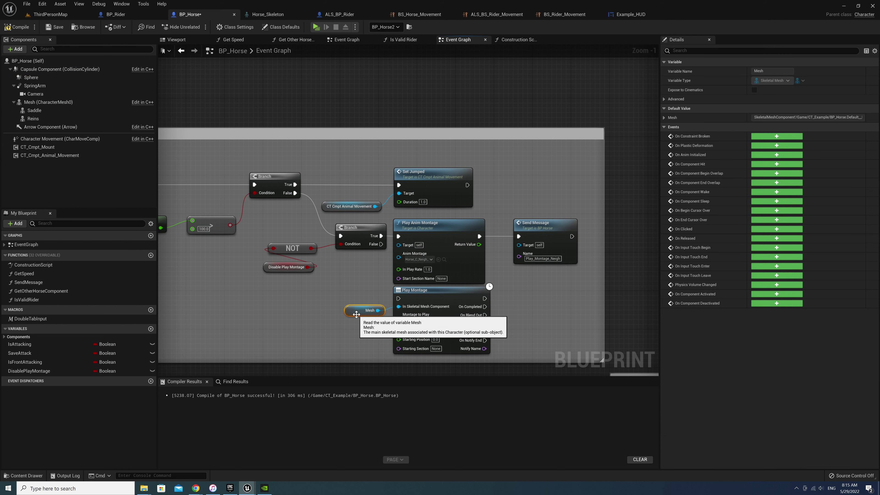
Route the Branch's True output through Play Montage and on to Send Message
{"action": "left_click_drag", "start_coordinate": [381, 236], "coordinate": [398, 299]}
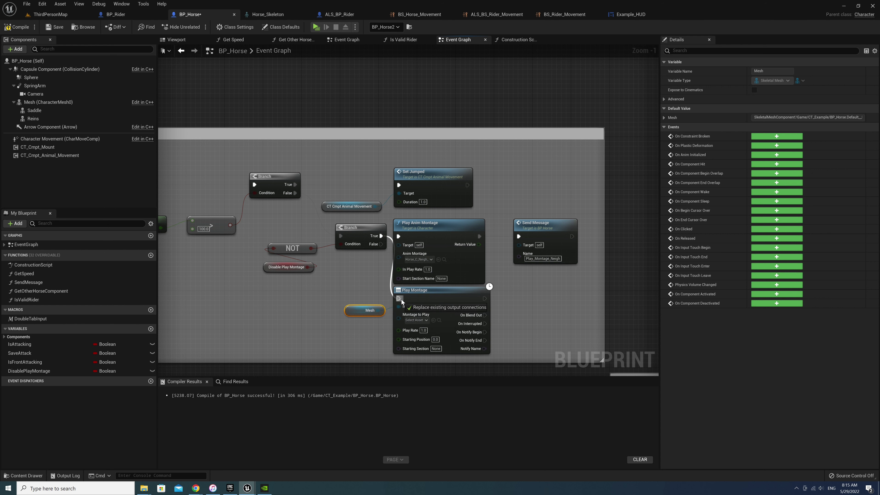
{"action": "mouse_move", "coordinate": [462, 221]}
{"action": "left_mouse_down"}
{"action": "mouse_move", "coordinate": [582, 135]}
{"action": "mouse_move", "coordinate": [577, 82]}
{"action": "left_mouse_up"}
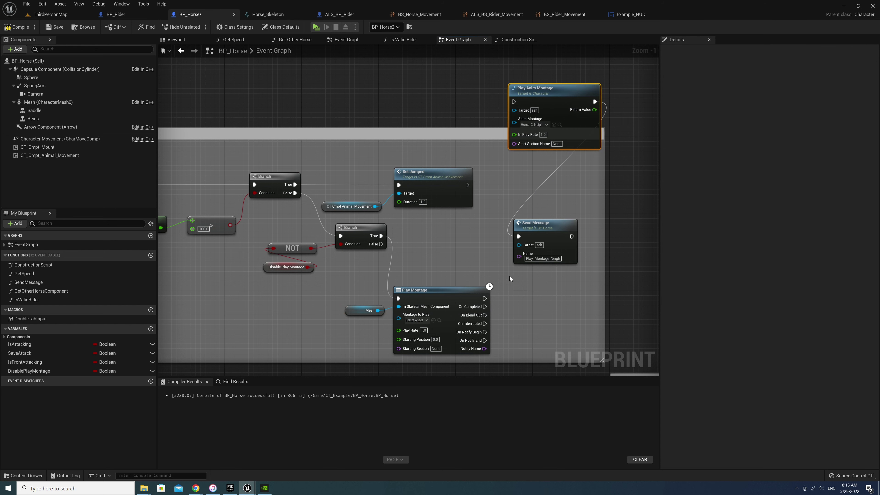
{"action": "left_click_drag", "start_coordinate": [455, 291], "coordinate": [457, 222]}
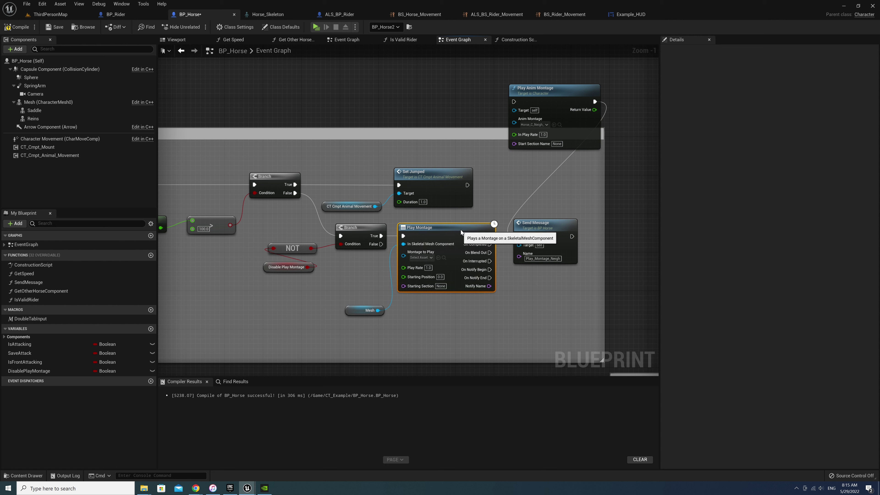
{"action": "left_click", "coordinate": [531, 291]}
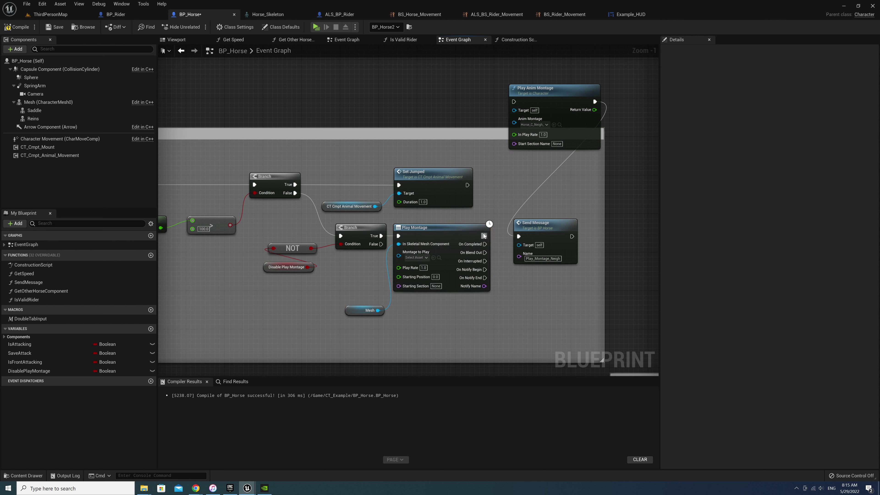
{"action": "left_click_drag", "start_coordinate": [484, 236], "coordinate": [518, 236]}
Delete the old, now unused Play Anim Montage node
{"action": "left_click_drag", "start_coordinate": [542, 88], "coordinate": [518, 69]}
{"action": "right_click_drag", "start_coordinate": [423, 110], "coordinate": [421, 131]}
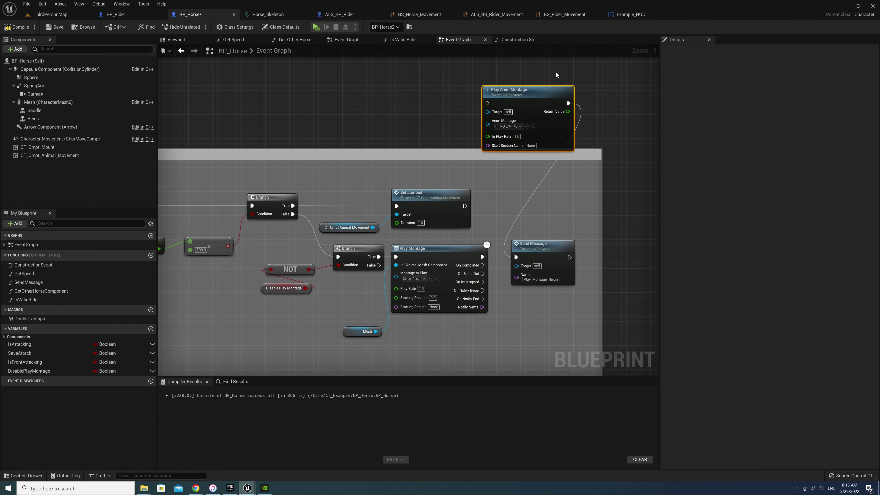
{"action": "left_click_drag", "start_coordinate": [524, 94], "coordinate": [520, 86]}
{"action": "left_click", "coordinate": [429, 115]}
{"action": "left_click_drag", "start_coordinate": [458, 80], "coordinate": [582, 135]}
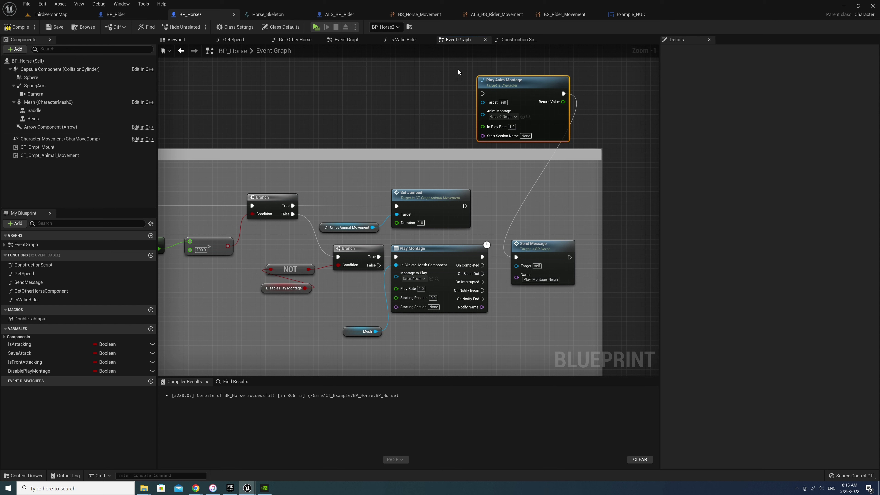
{"action": "left_click_drag", "start_coordinate": [600, 146], "coordinate": [599, 146]}
{"action": "key", "text": "Delete"}
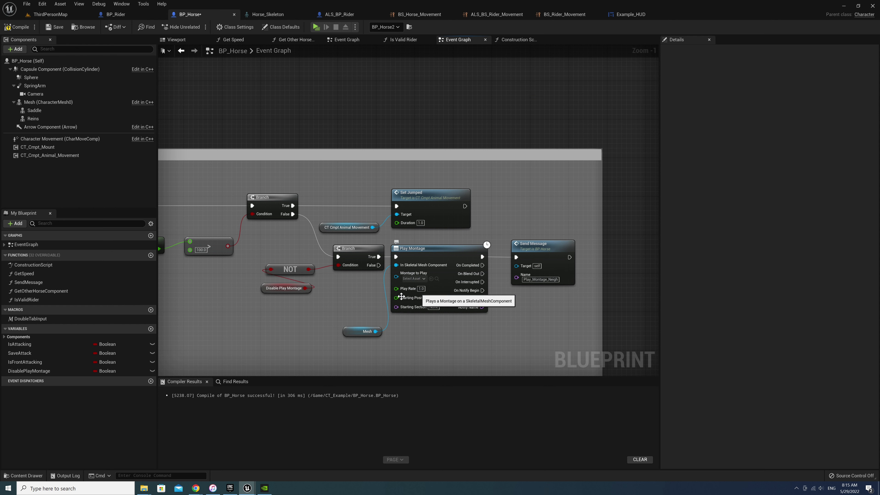
Set Play Montage to play Horse_C_Neigh_Montage, with the Mesh node placed beside it
{"action": "left_click", "coordinate": [417, 279]}
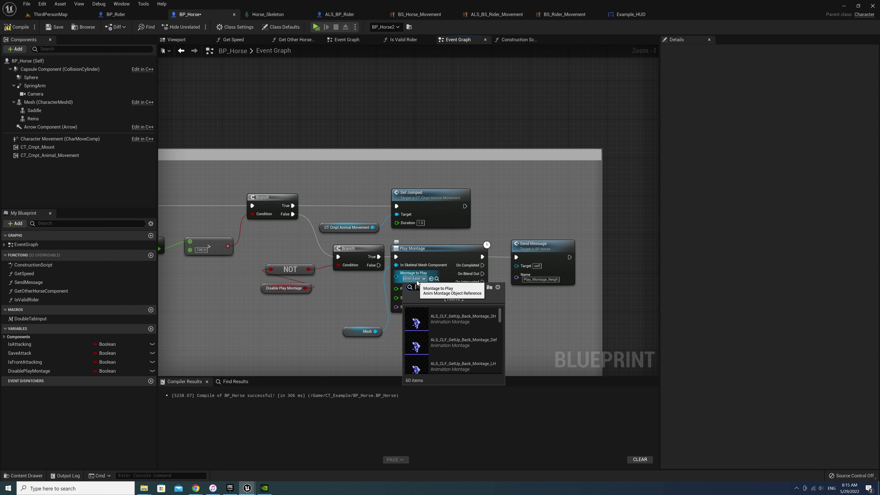
{"action": "type", "text": "c_nei"}
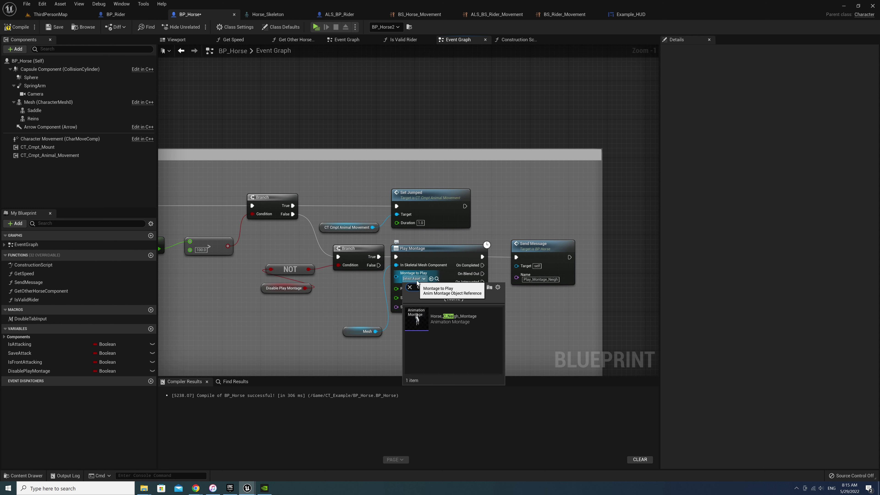
{"action": "left_click", "coordinate": [447, 317]}
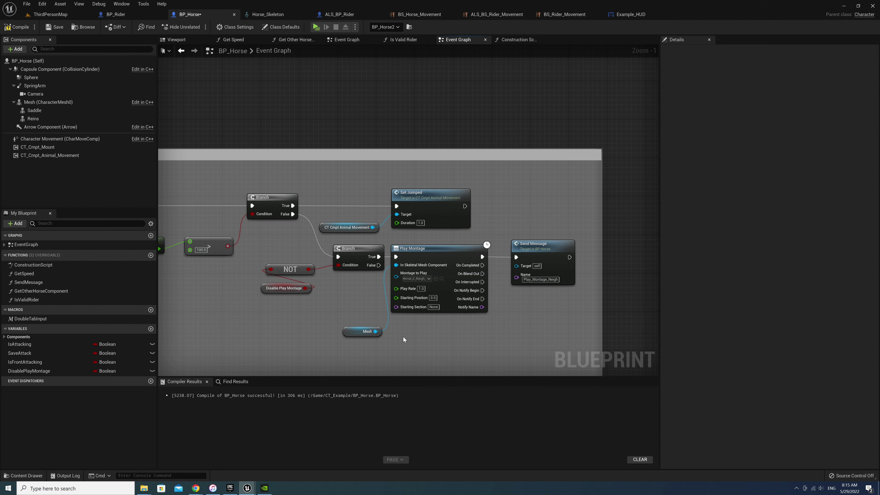
{"action": "left_click_drag", "start_coordinate": [362, 332], "coordinate": [360, 284]}
{"action": "left_click", "coordinate": [345, 332]}
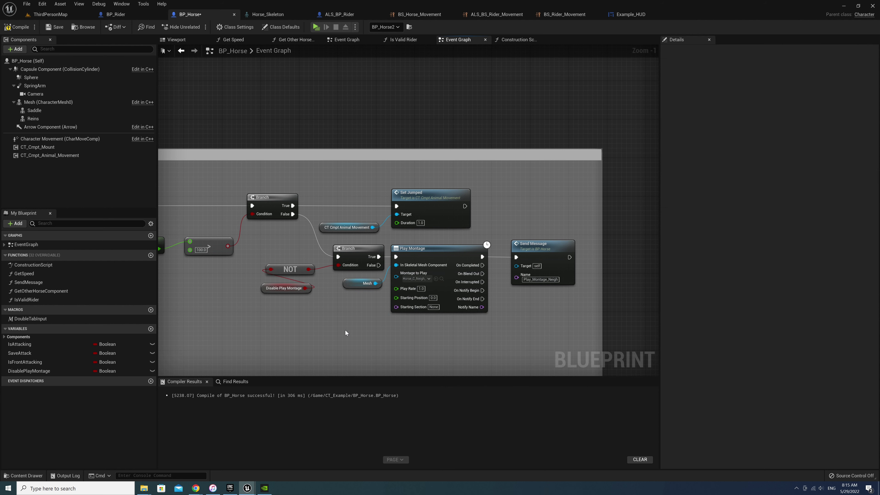
Add a Set Disable Play Montage node after Send Message, checked to true
{"action": "right_click_drag", "start_coordinate": [336, 335], "coordinate": [428, 280]}
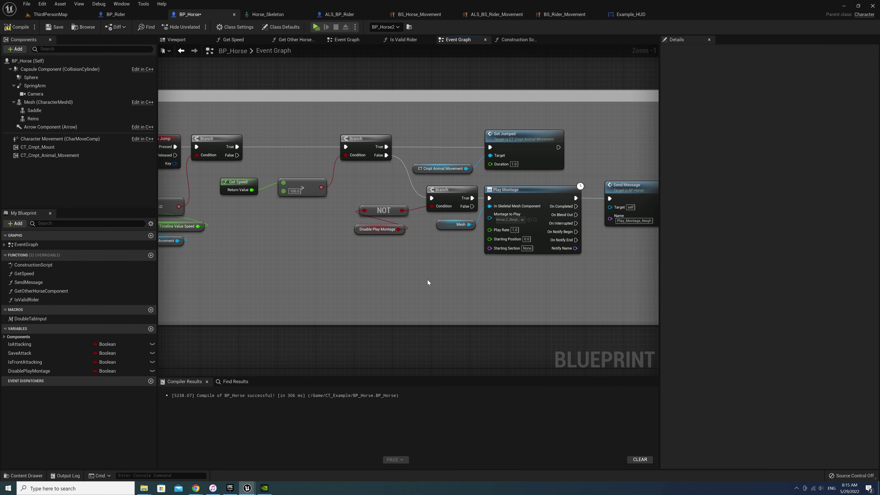
{"action": "right_click_drag", "start_coordinate": [460, 255], "coordinate": [304, 293]}
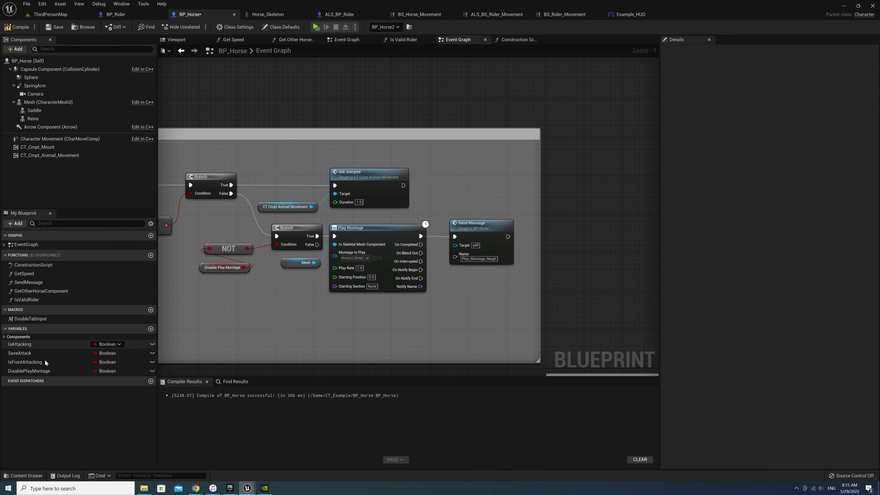
{"action": "left_click_drag", "start_coordinate": [29, 370], "coordinate": [584, 255]}
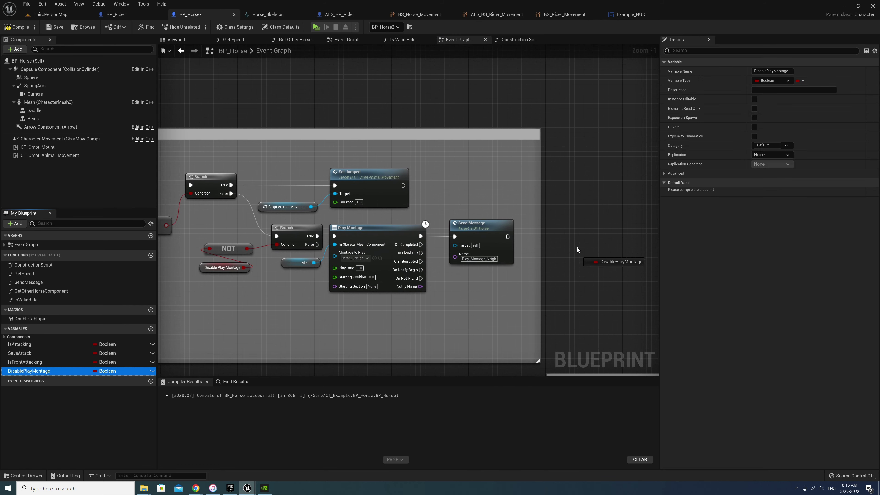
{"action": "left_click", "coordinate": [599, 264]}
{"action": "mouse_move", "coordinate": [507, 236]}
{"action": "left_mouse_down"}
{"action": "mouse_move", "coordinate": [556, 236]}
{"action": "mouse_move", "coordinate": [646, 258]}
{"action": "left_mouse_up"}
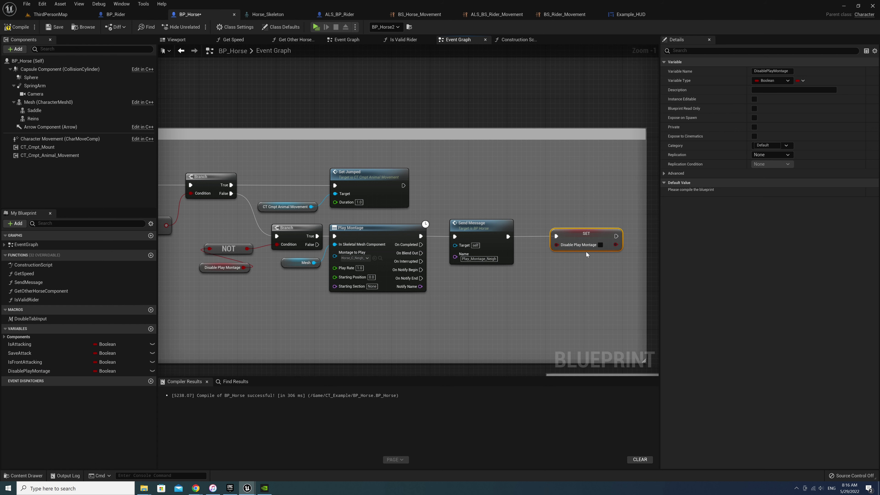
{"action": "left_click_drag", "start_coordinate": [589, 239], "coordinate": [575, 238]}
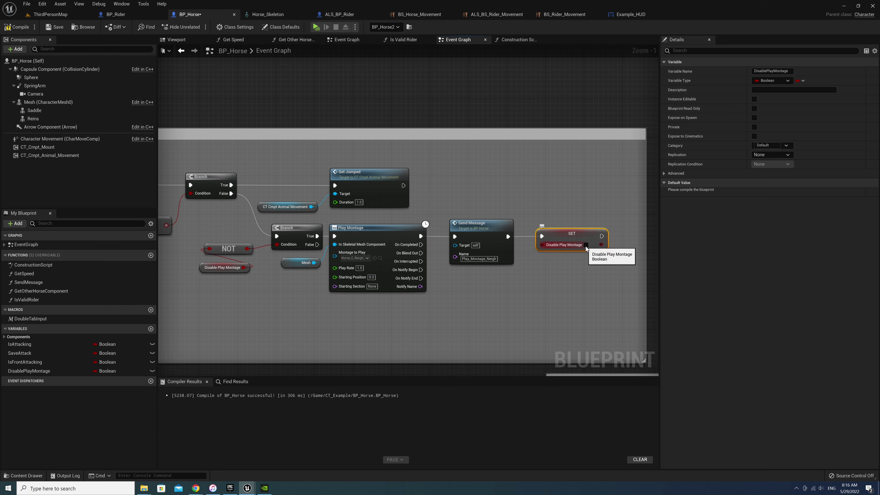
{"action": "left_click", "coordinate": [586, 245]}
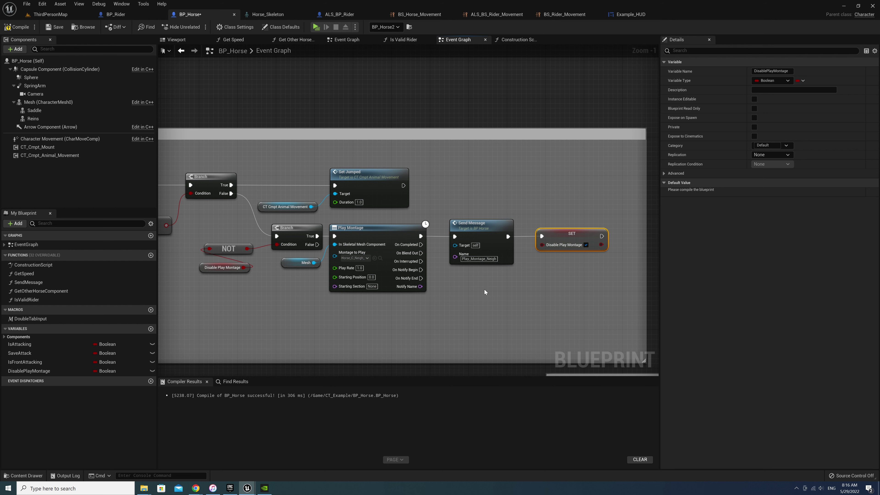
Paste a second Disable Play Montage setter, run it on montage completion, and leave it false
{"action": "key", "text": "ctrl+c"}
{"action": "left_click", "coordinate": [473, 288]}
{"action": "key", "text": "ctrl+v"}
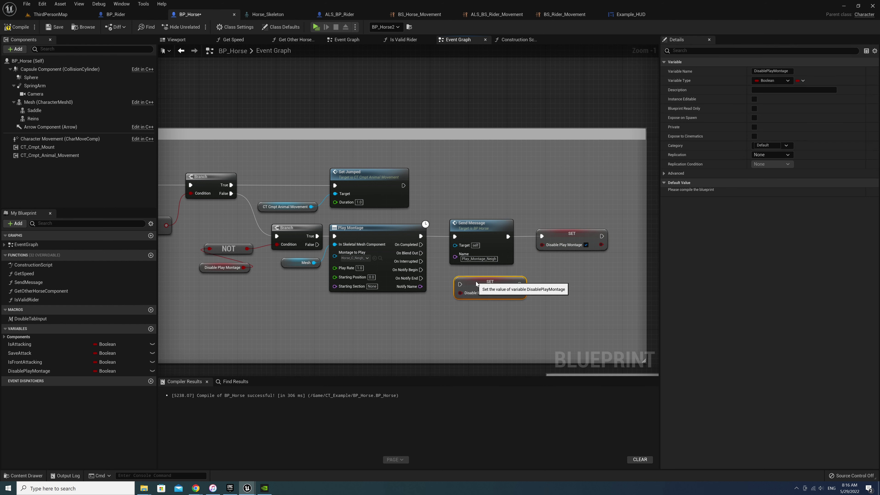
{"action": "left_click_drag", "start_coordinate": [475, 281], "coordinate": [472, 282]}
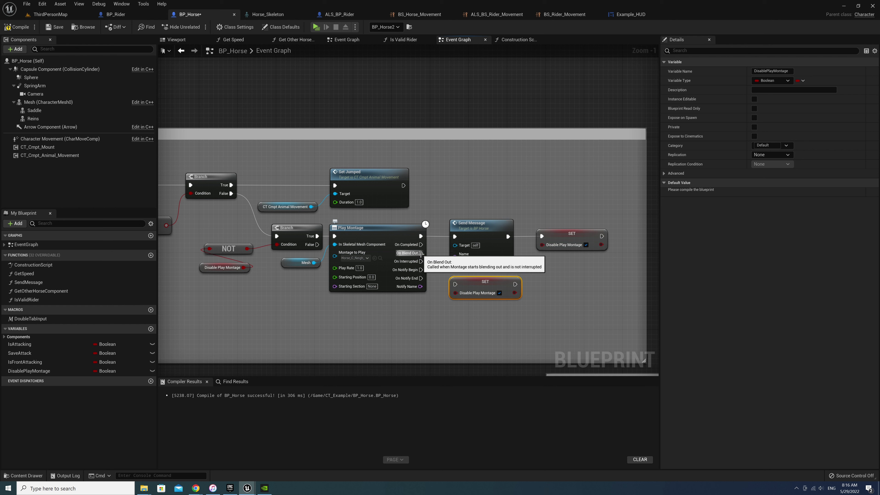
{"action": "left_click_drag", "start_coordinate": [420, 261], "coordinate": [457, 286]}
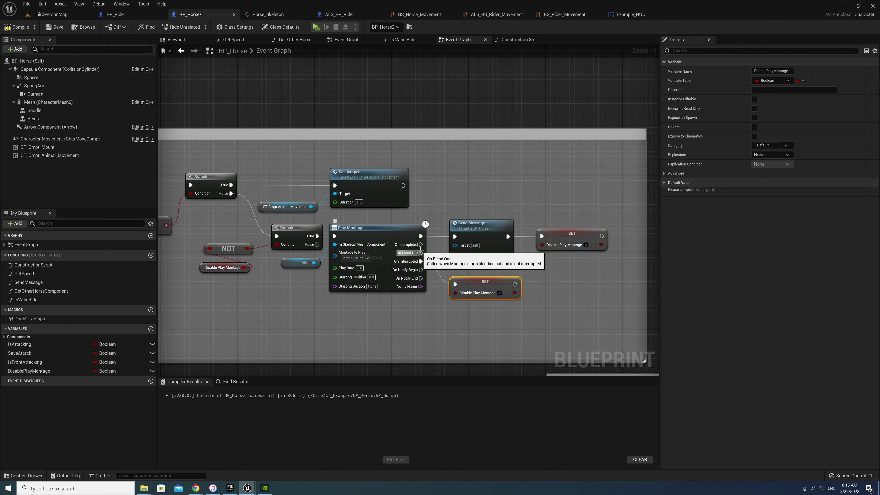
{"action": "left_click_drag", "start_coordinate": [421, 244], "coordinate": [456, 284]}
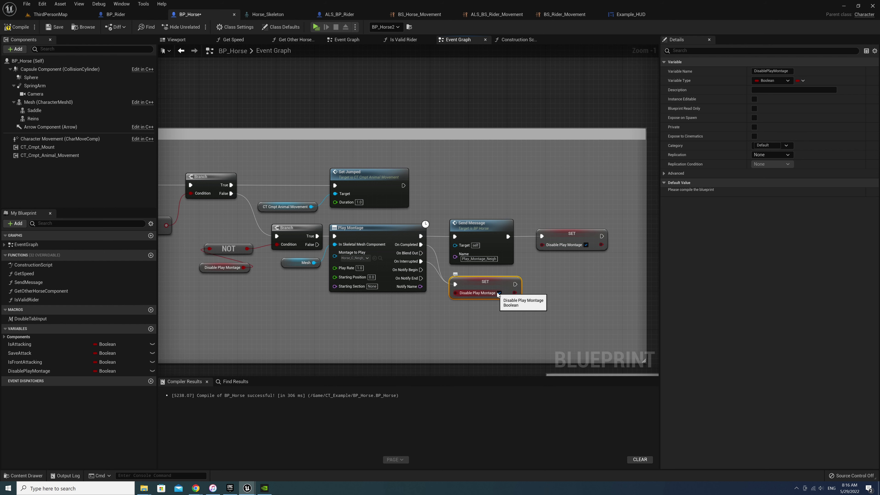
{"action": "left_click", "coordinate": [497, 293]}
{"action": "left_click", "coordinate": [321, 323]}
{"action": "right_click_drag", "start_coordinate": [321, 323], "coordinate": [466, 305]}
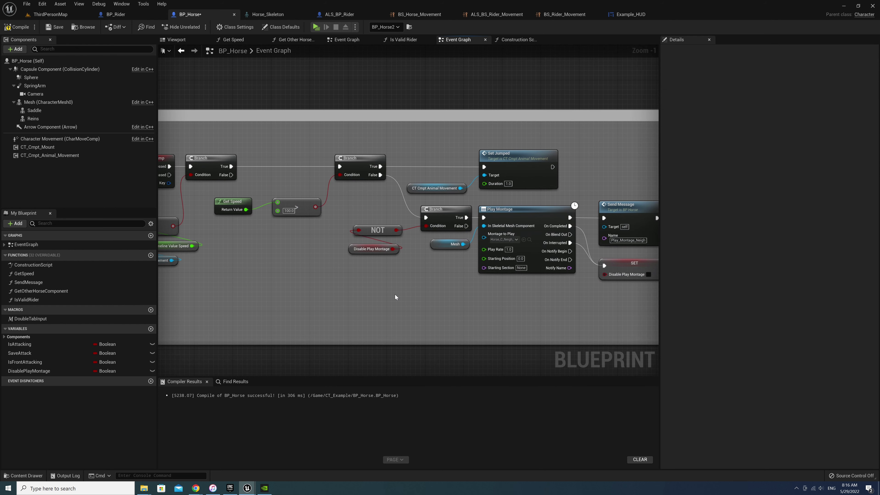
{"action": "right_click_drag", "start_coordinate": [395, 297], "coordinate": [468, 307]}
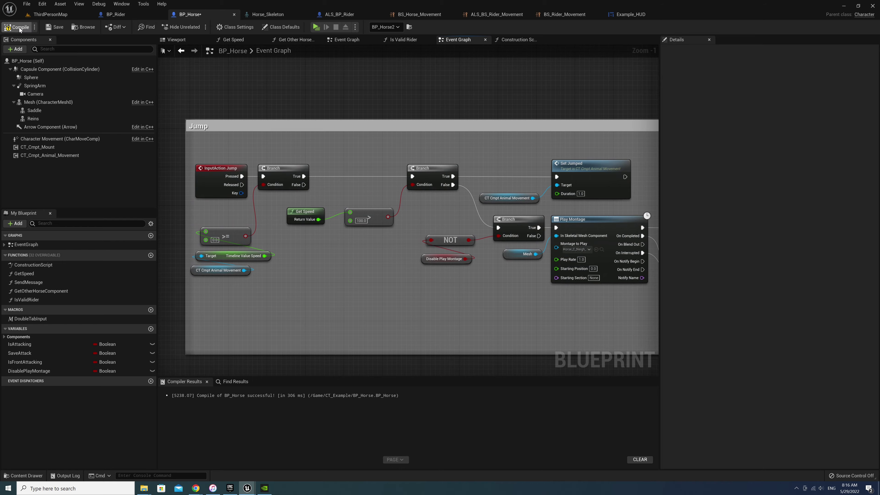
Compile BP_Horse, then run a brief standalone play test walking toward the horse
{"action": "left_click", "coordinate": [19, 27]}
{"action": "left_click", "coordinate": [322, 28]}
{"action": "key", "text": "w"}
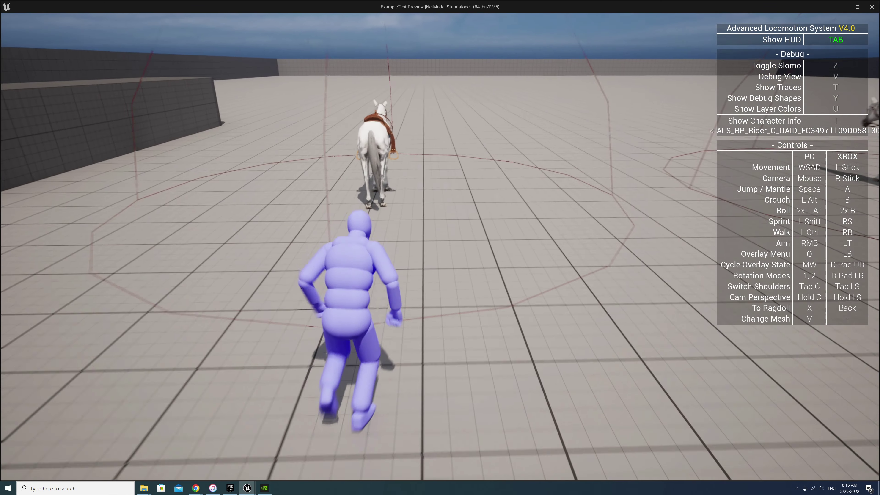
{"action": "key", "text": "Escape"}
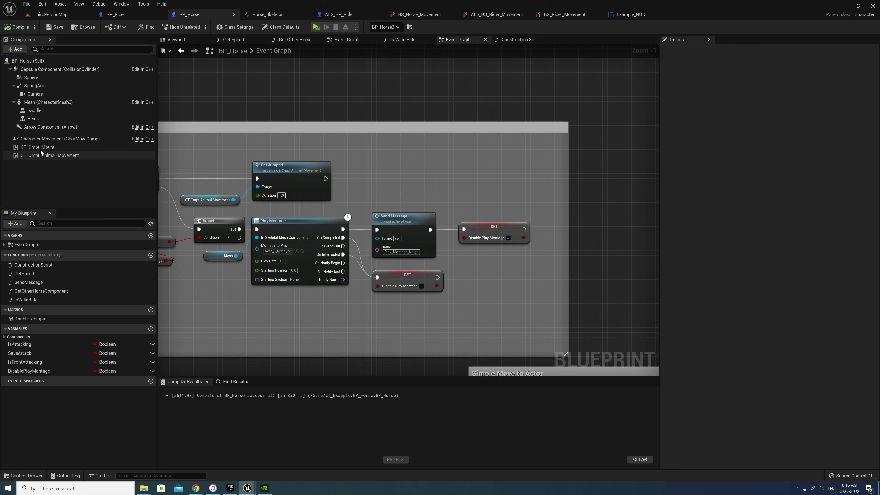
Add a Character Movement Set Movement Mode node (None) after the first Disable Play Montage SET
{"action": "mouse_move", "coordinate": [45, 140]}
{"action": "left_mouse_down"}
{"action": "mouse_move", "coordinate": [485, 264]}
{"action": "mouse_move", "coordinate": [540, 248]}
{"action": "left_mouse_up"}
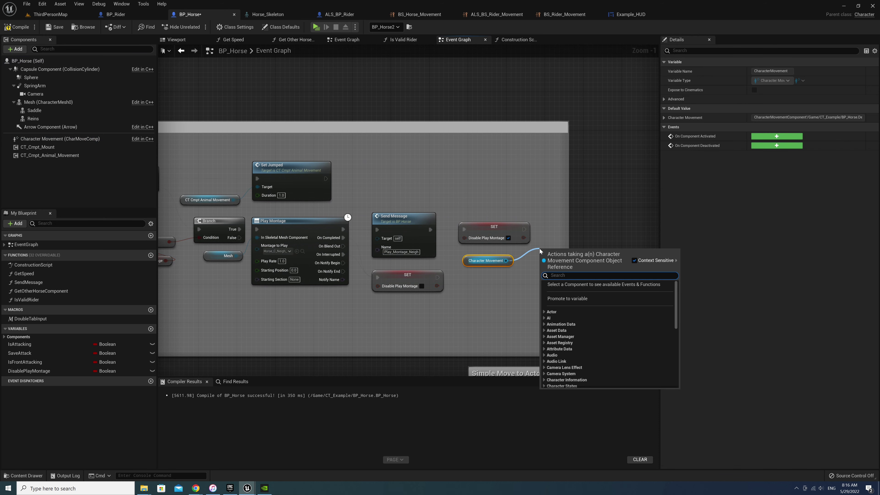
{"action": "type", "text": "set movement mode"}
{"action": "key", "text": "Return"}
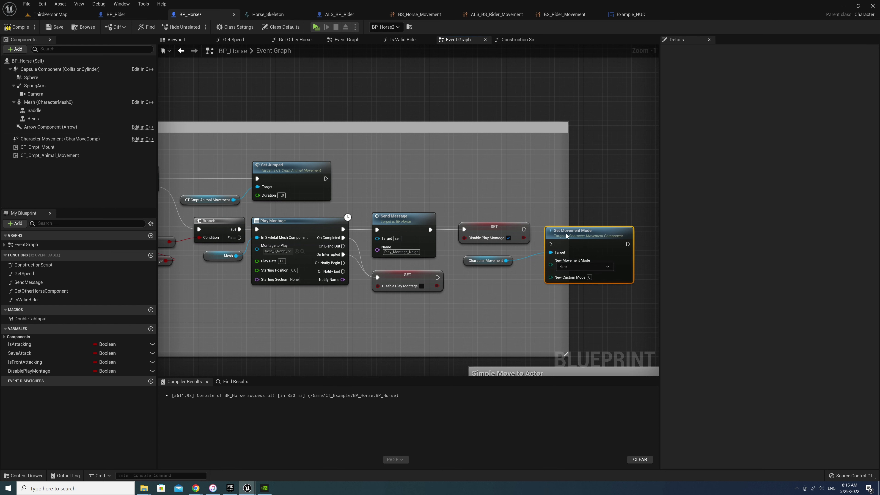
{"action": "left_click_drag", "start_coordinate": [524, 229], "coordinate": [546, 230]}
Duplicate the movement nodes after the second SET and set their movement mode to Walking
{"action": "left_click", "coordinate": [485, 260], "text": "shift"}
{"action": "key", "text": "ctrl+c"}
{"action": "key", "text": "ctrl+v"}
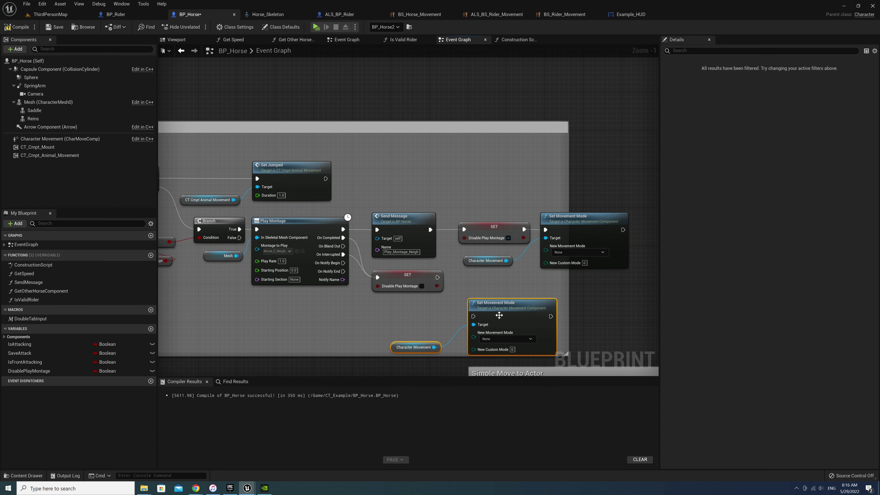
{"action": "left_click_drag", "start_coordinate": [499, 315], "coordinate": [490, 290]}
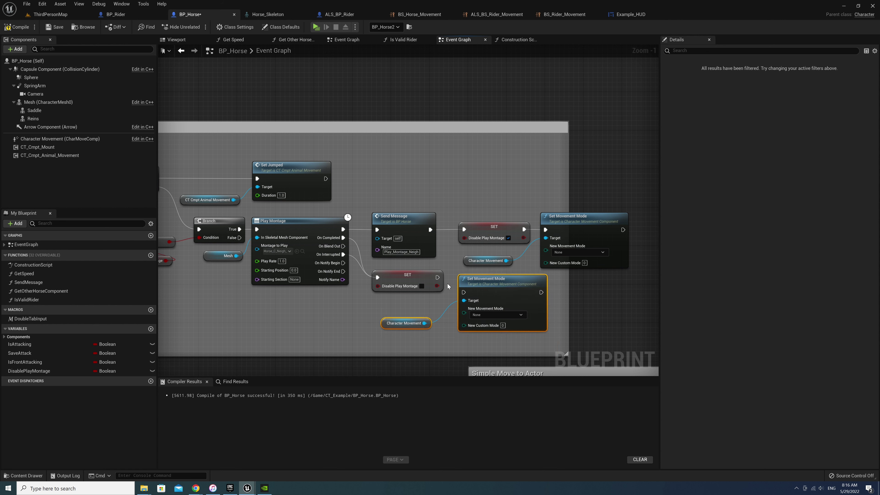
{"action": "left_click_drag", "start_coordinate": [437, 278], "coordinate": [467, 296]}
{"action": "left_click", "coordinate": [490, 315]}
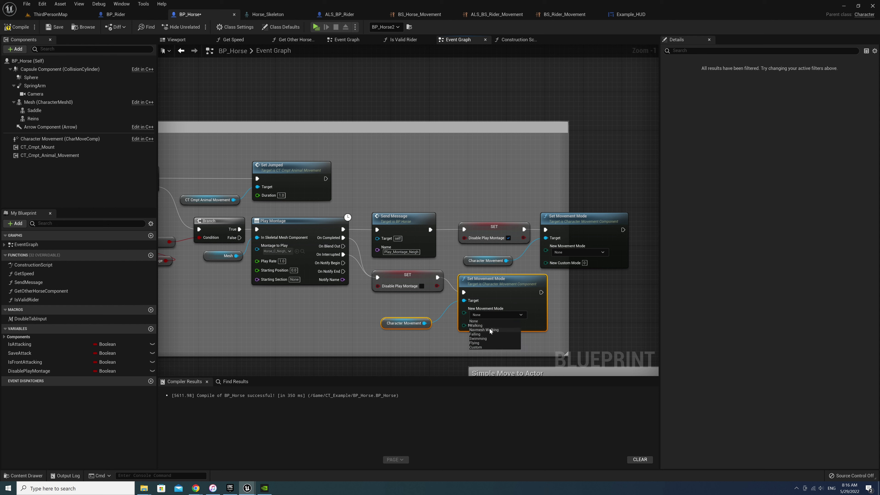
{"action": "left_click", "coordinate": [492, 329]}
{"action": "left_click", "coordinate": [373, 304]}
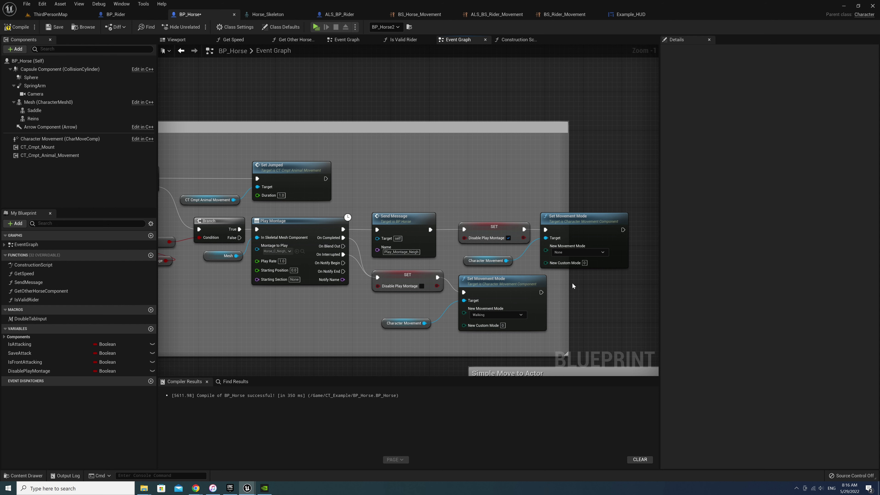
{"action": "left_click_drag", "start_coordinate": [567, 278], "coordinate": [630, 277]}
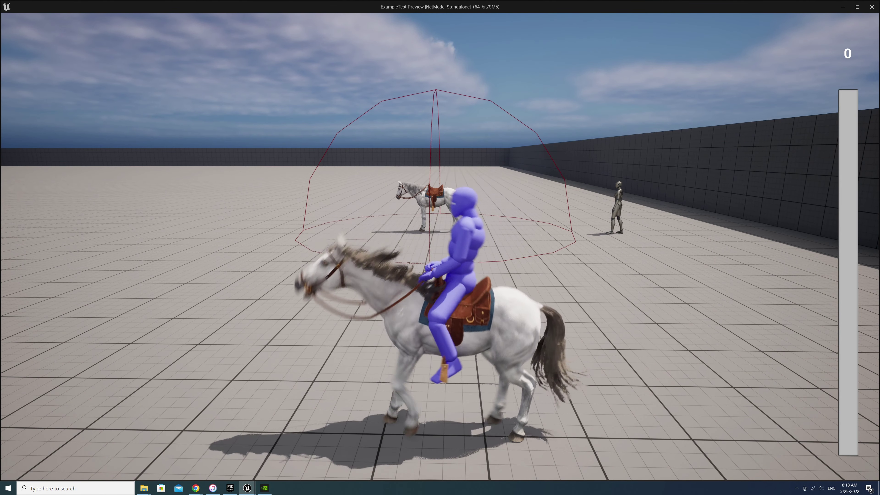
{"action": "key", "text": "w"}
{"action": "key", "text": "space"}
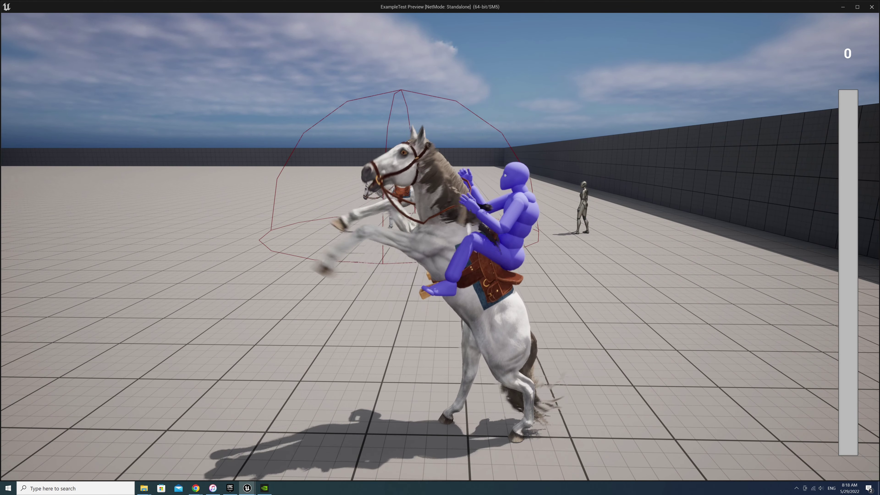
{"action": "key", "text": "w"}
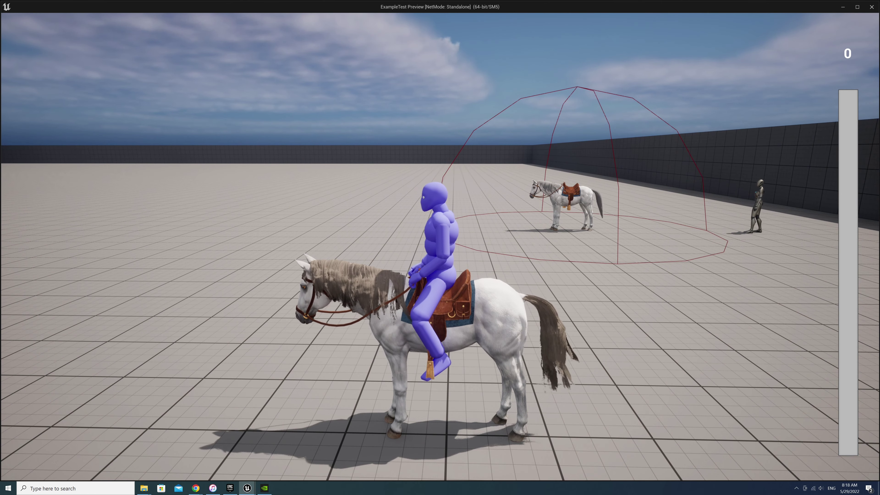
{"action": "key", "text": "space"}
{"action": "key", "text": "space"}
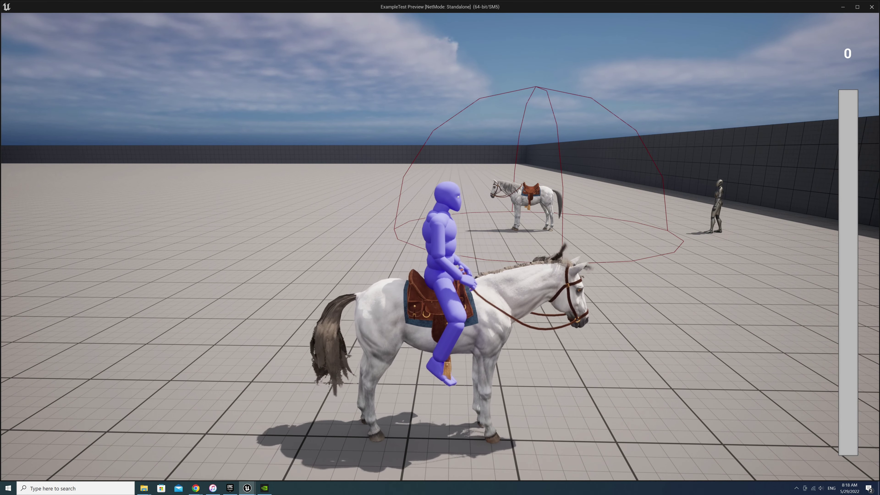
{"action": "key", "text": "w"}
{"action": "key", "text": "space"}
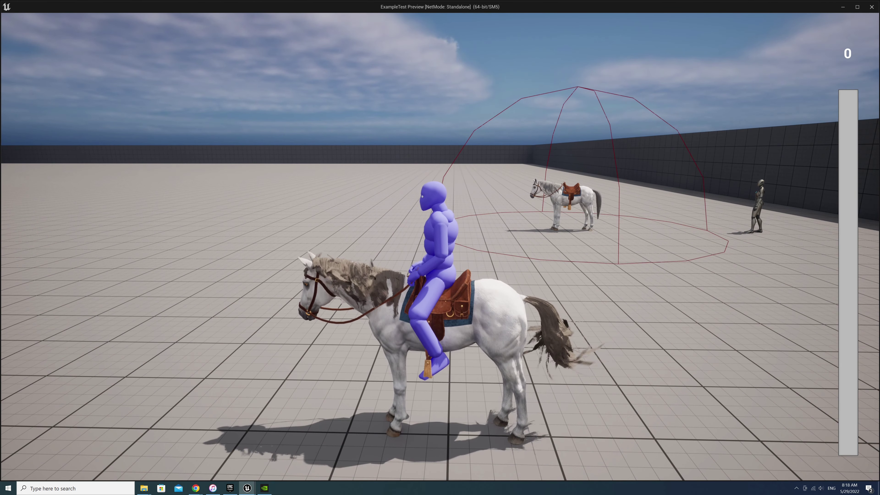
{"action": "key", "text": "space"}
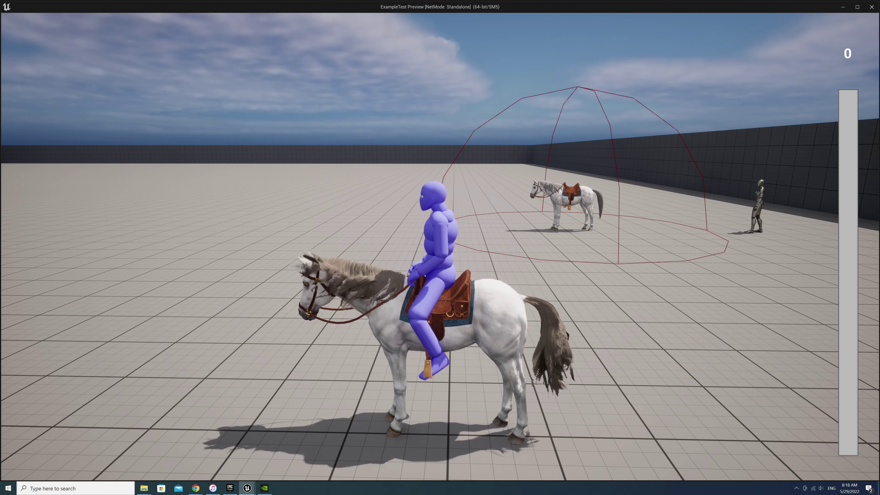
{"action": "key", "text": "w"}
{"action": "key", "text": "space"}
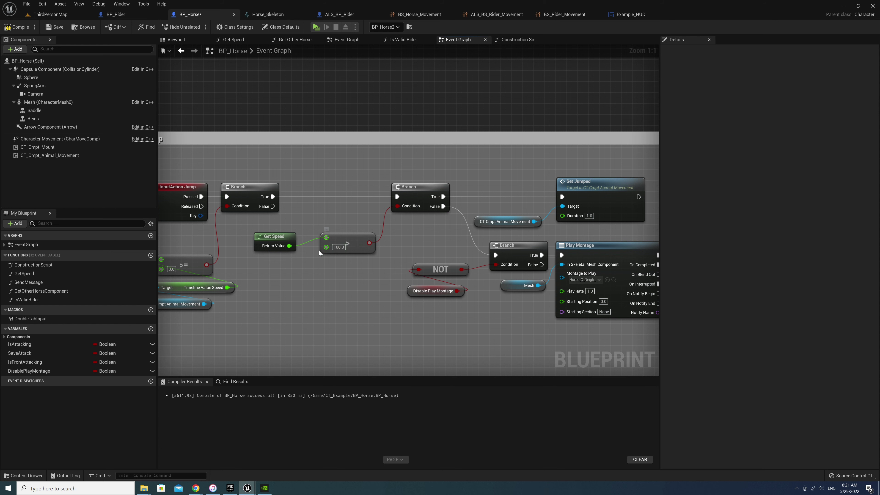
Remove the extra lower Branch, routing the first Branch's False straight to Play Montage
{"action": "right_click_drag", "start_coordinate": [555, 183], "coordinate": [455, 217]}
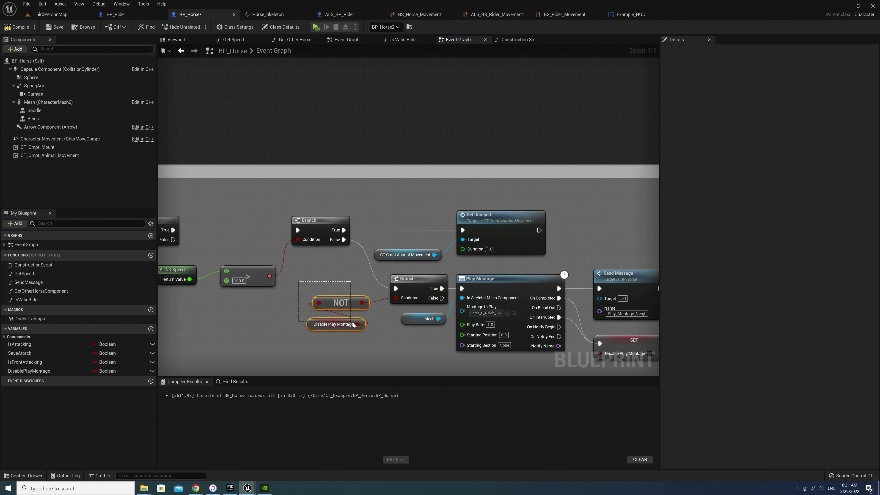
{"action": "left_click_drag", "start_coordinate": [396, 347], "coordinate": [396, 348]}
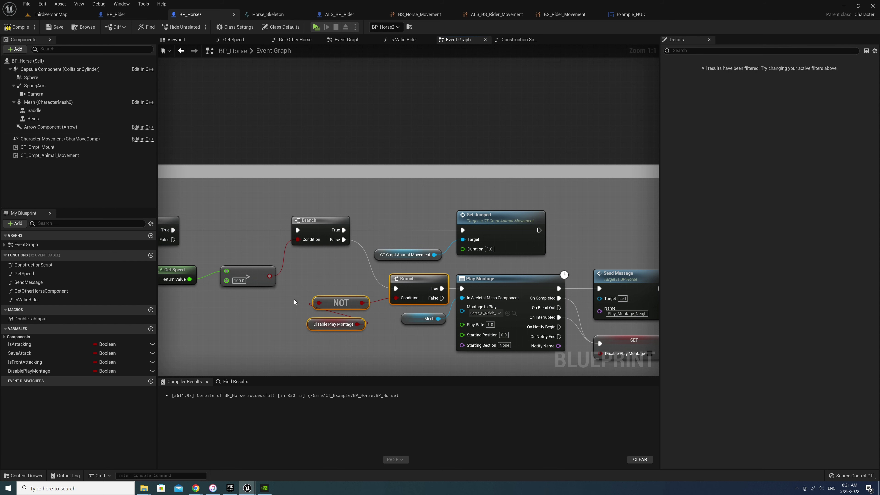
{"action": "right_click_drag", "start_coordinate": [293, 299], "coordinate": [420, 292]}
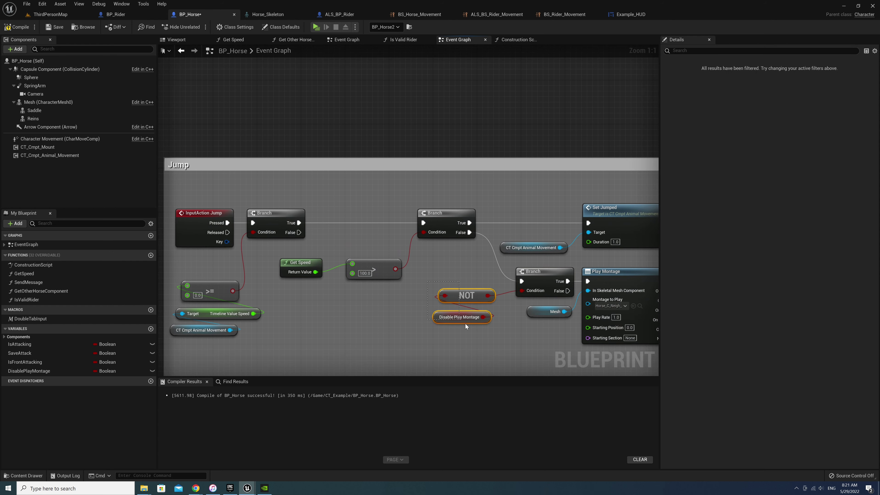
{"action": "mouse_move", "coordinate": [456, 307]}
{"action": "left_mouse_down"}
{"action": "mouse_move", "coordinate": [263, 334]}
{"action": "mouse_move", "coordinate": [263, 356]}
{"action": "left_mouse_up"}
{"action": "left_click_drag", "start_coordinate": [521, 291], "coordinate": [482, 294], "text": "ctrl"}
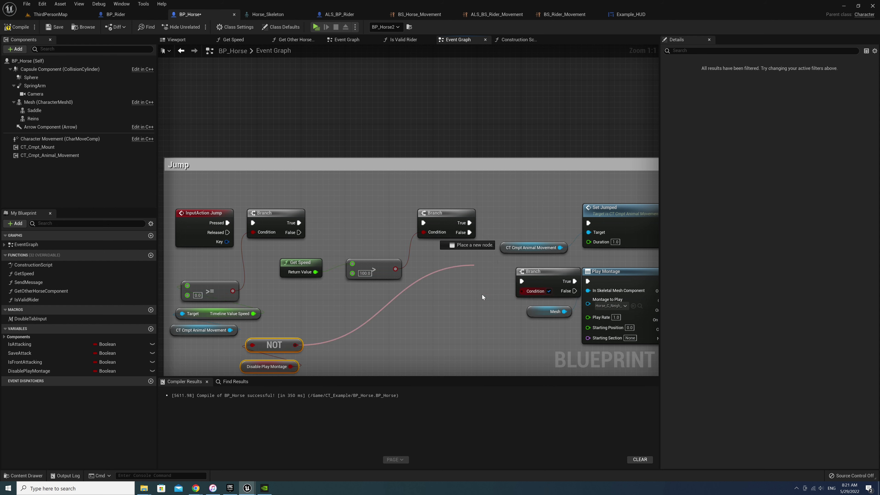
{"action": "left_click_drag", "start_coordinate": [540, 271], "coordinate": [442, 315]}
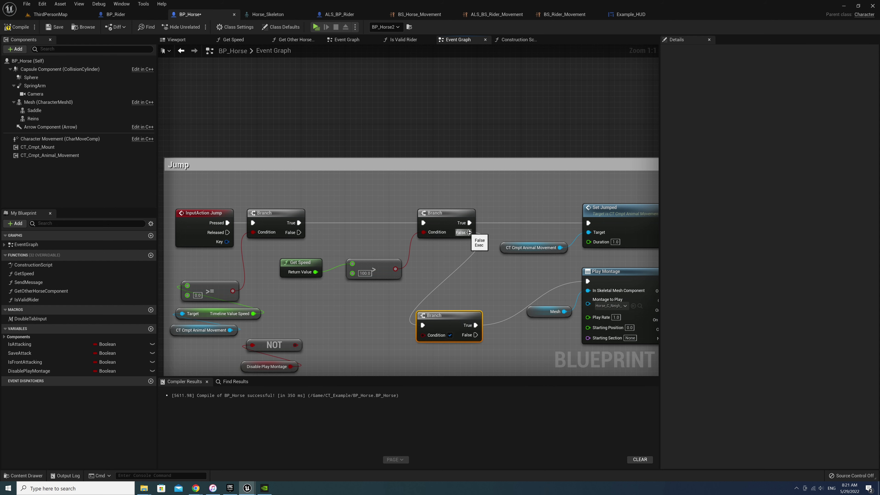
{"action": "left_click_drag", "start_coordinate": [469, 232], "coordinate": [586, 281]}
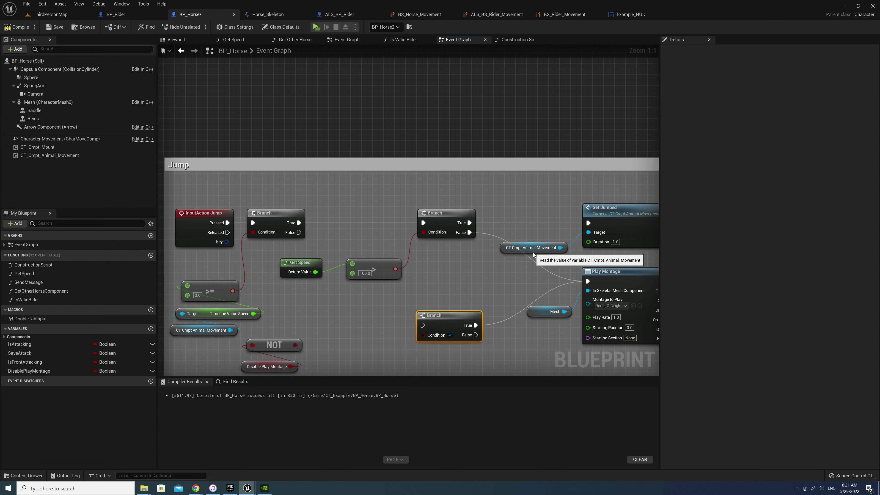
{"action": "left_click_drag", "start_coordinate": [532, 252], "coordinate": [537, 241]}
{"action": "left_click", "coordinate": [433, 315]}
{"action": "key", "text": "Delete"}
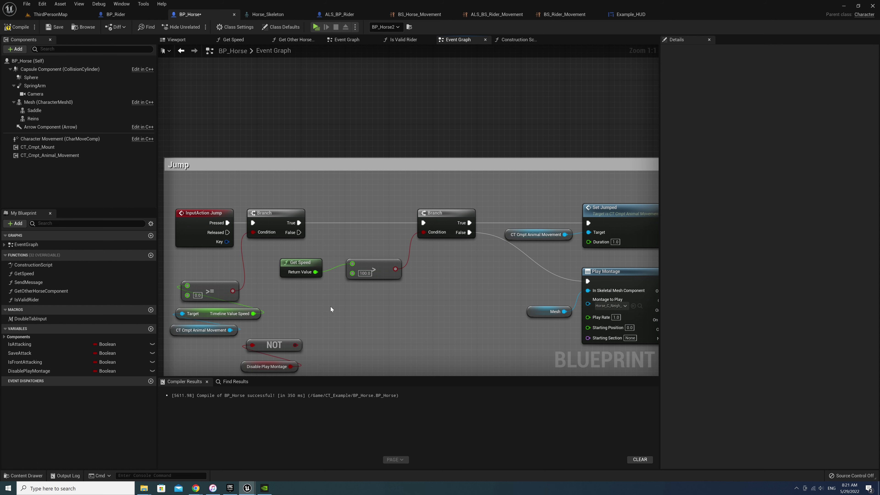
Combine the >= result and NOT Disable Play Montage through a new AND node
{"action": "right_click_drag", "start_coordinate": [330, 307], "coordinate": [394, 276]}
{"action": "left_click_drag", "start_coordinate": [331, 281], "coordinate": [369, 293]}
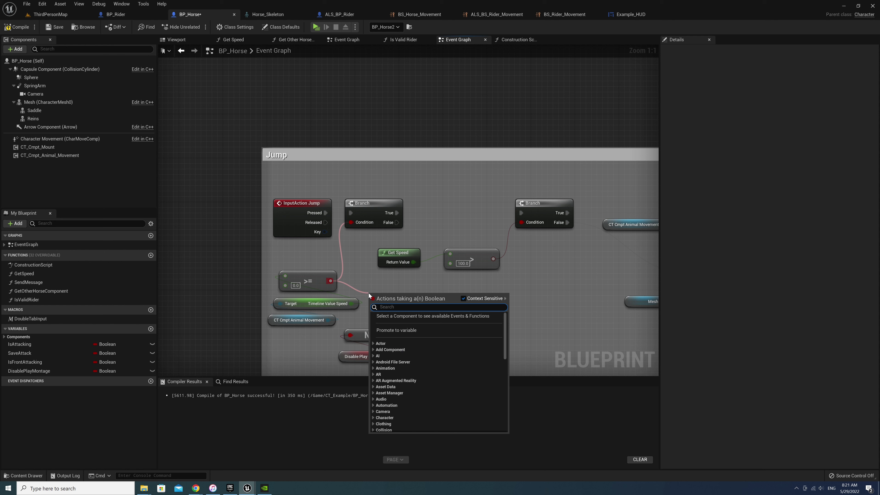
{"action": "type", "text": "and"}
{"action": "key", "text": "Return"}
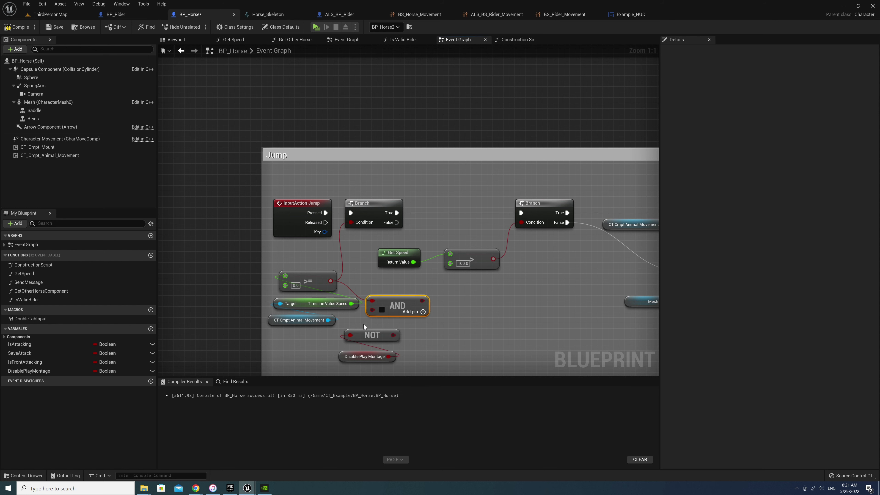
{"action": "left_click_drag", "start_coordinate": [392, 336], "coordinate": [372, 309]}
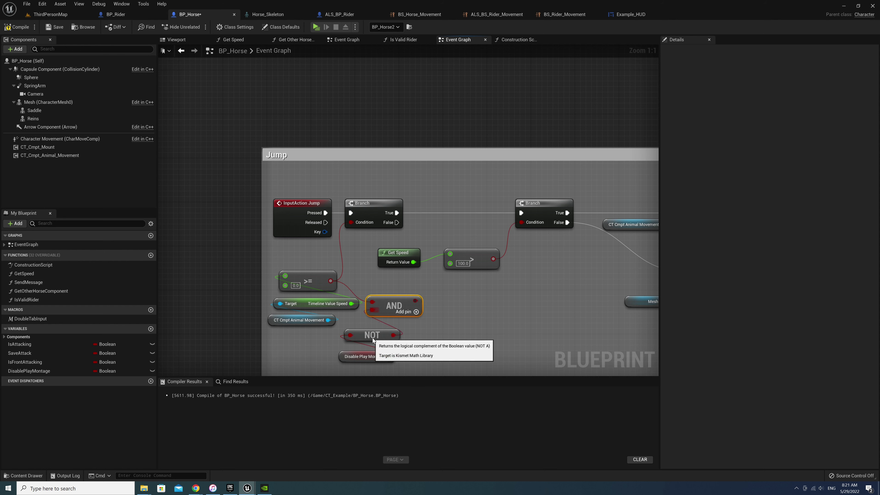
Line up InputAction Jump with both Branch nodes, moving NOT and Disable Play Montage left
{"action": "left_click", "coordinate": [367, 334]}
{"action": "left_click", "coordinate": [377, 357], "text": "ctrl"}
{"action": "left_click_drag", "start_coordinate": [348, 339], "coordinate": [288, 345]}
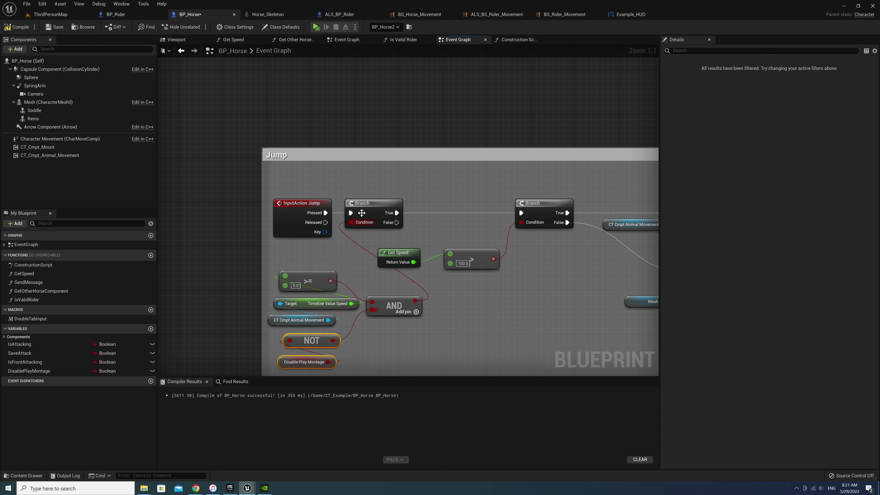
{"action": "left_click_drag", "start_coordinate": [368, 211], "coordinate": [440, 208]}
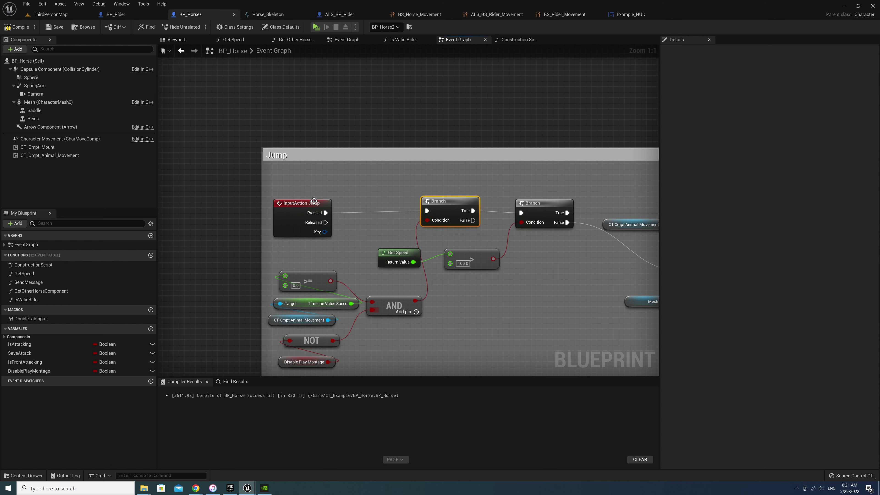
{"action": "left_click_drag", "start_coordinate": [303, 203], "coordinate": [301, 201]}
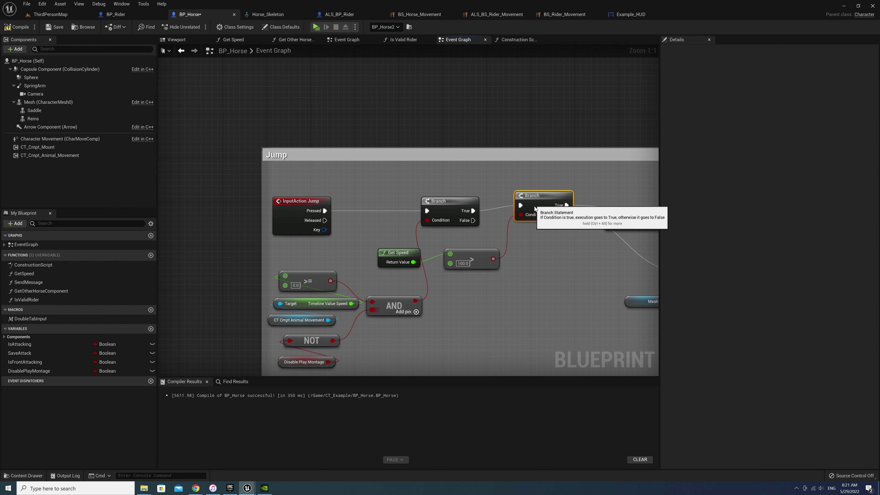
{"action": "left_click_drag", "start_coordinate": [534, 207], "coordinate": [533, 204]}
{"action": "left_click", "coordinate": [527, 240]}
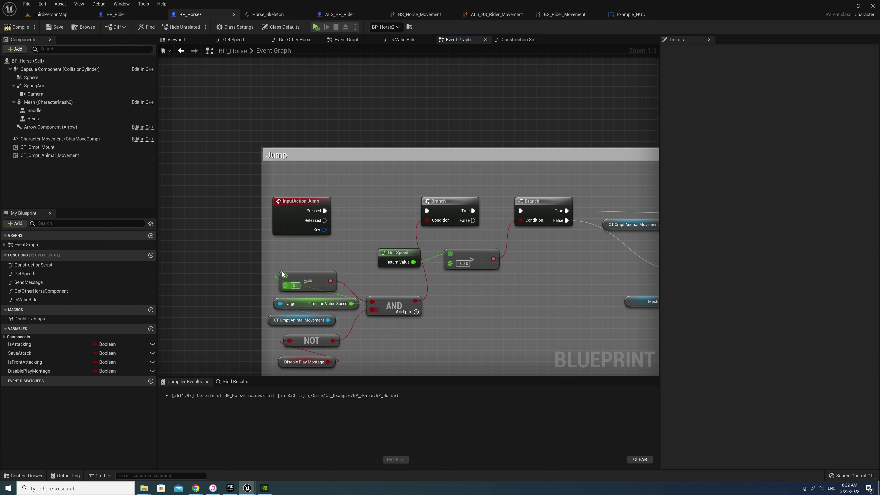
Rearrange the condition nodes, placing Get Speed above the > comparison
{"action": "left_click_drag", "start_coordinate": [299, 286], "coordinate": [374, 362]}
{"action": "left_click_drag", "start_coordinate": [416, 319], "coordinate": [411, 292]}
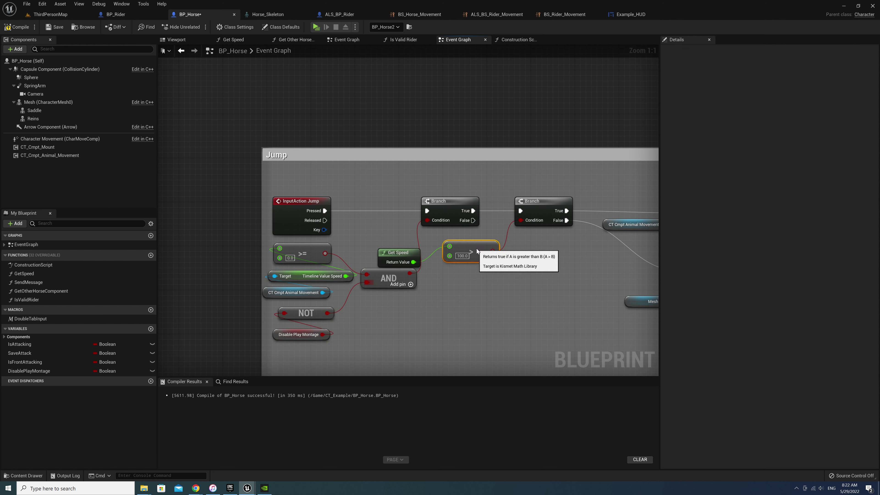
{"action": "left_click_drag", "start_coordinate": [476, 255], "coordinate": [476, 263]}
{"action": "left_click_drag", "start_coordinate": [401, 250], "coordinate": [466, 237]}
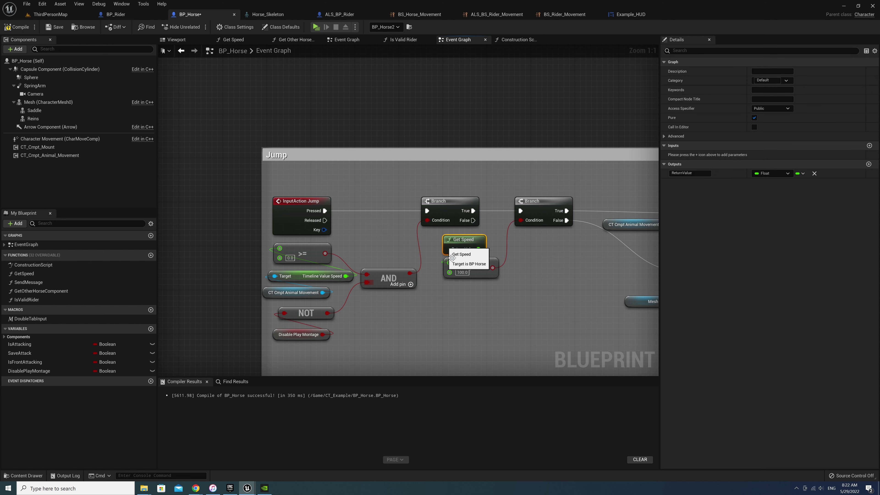
{"action": "right_click_drag", "start_coordinate": [525, 312], "coordinate": [457, 301]}
{"action": "left_click", "coordinate": [448, 304]}
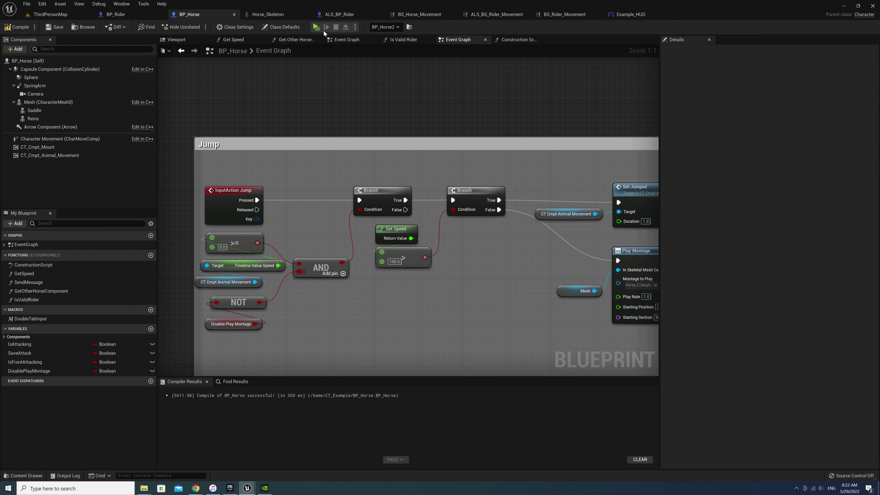
{"action": "left_click", "coordinate": [314, 27]}
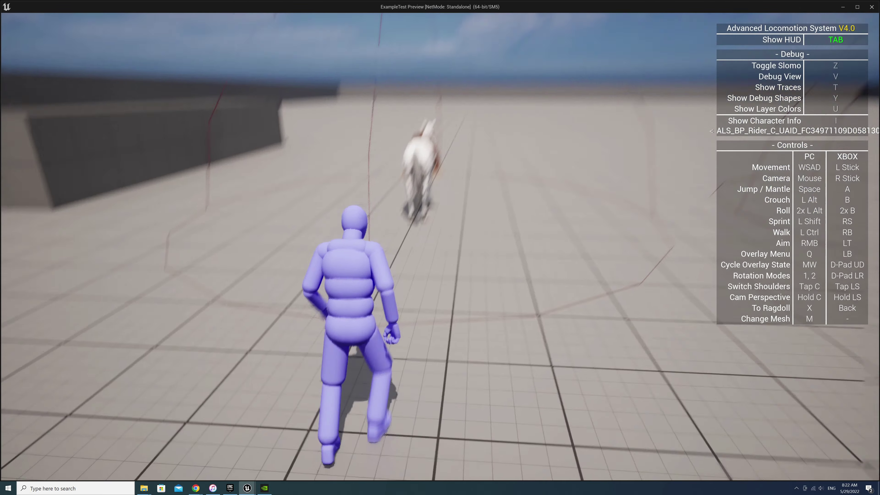
{"action": "key", "text": "e"}
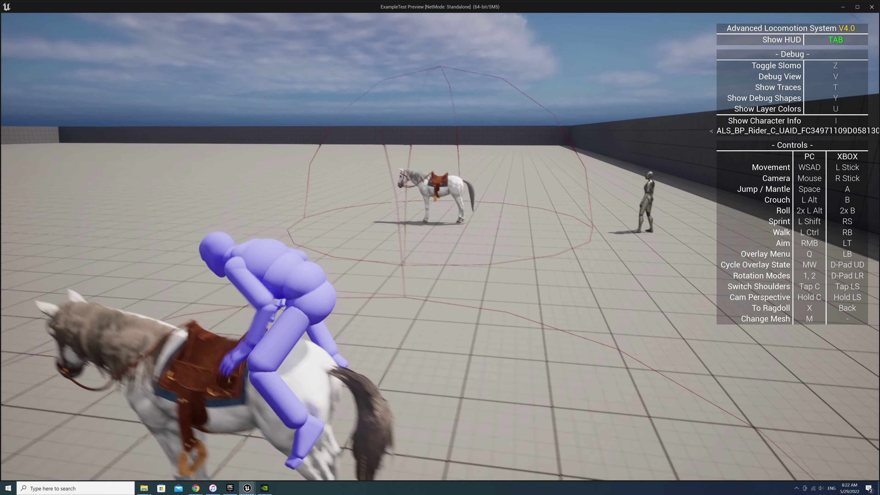
{"action": "key", "text": "Tab"}
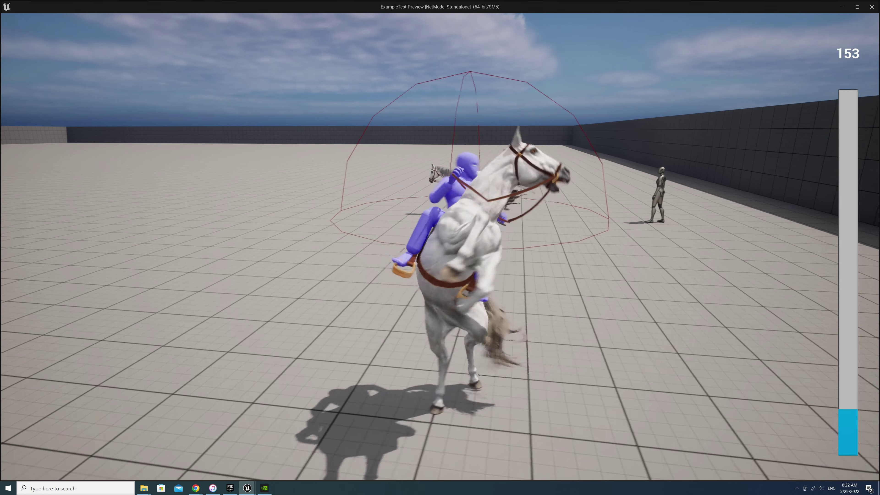
{"action": "key", "text": "a"}
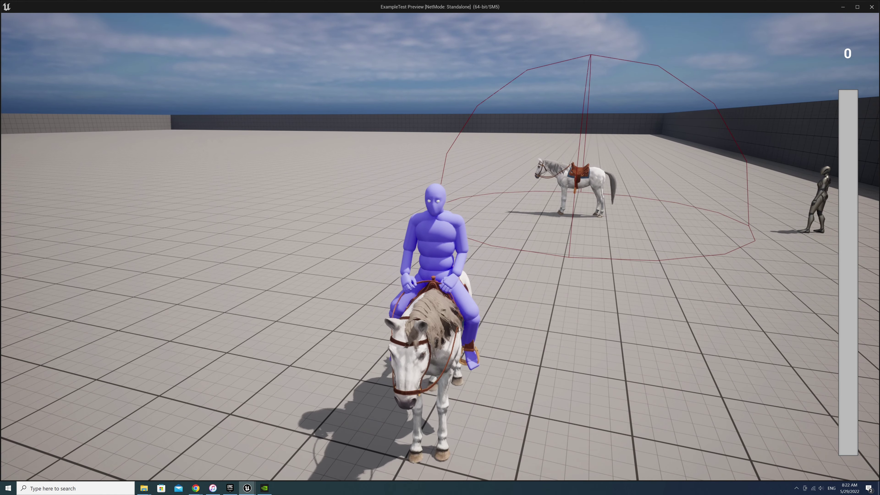
{"action": "key", "text": "a"}
{"action": "key", "text": "w"}
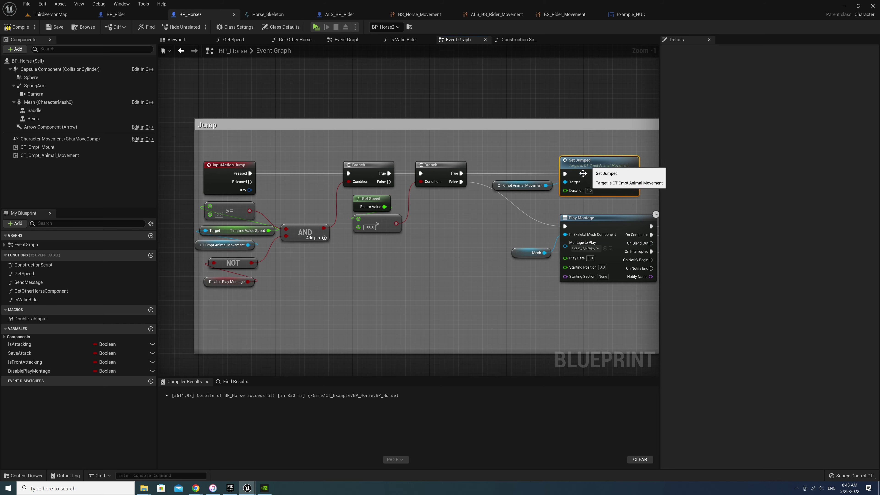
Pan and zoom past Attack Front and Attack Back to the step's Delay, Branch and Play Anim Montage nodes
{"action": "right_click_drag", "start_coordinate": [550, 325], "coordinate": [379, 292]}
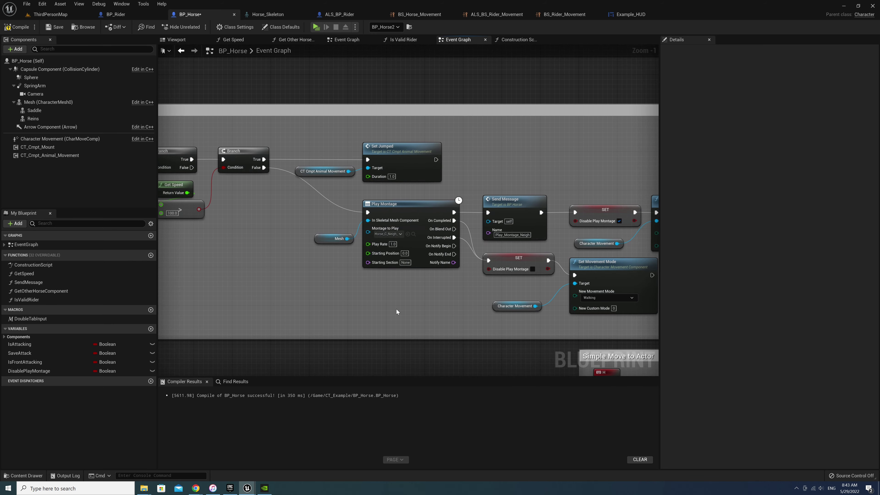
{"action": "scroll", "coordinate": [378, 292], "scroll_direction": "down", "scroll_amount": 2}
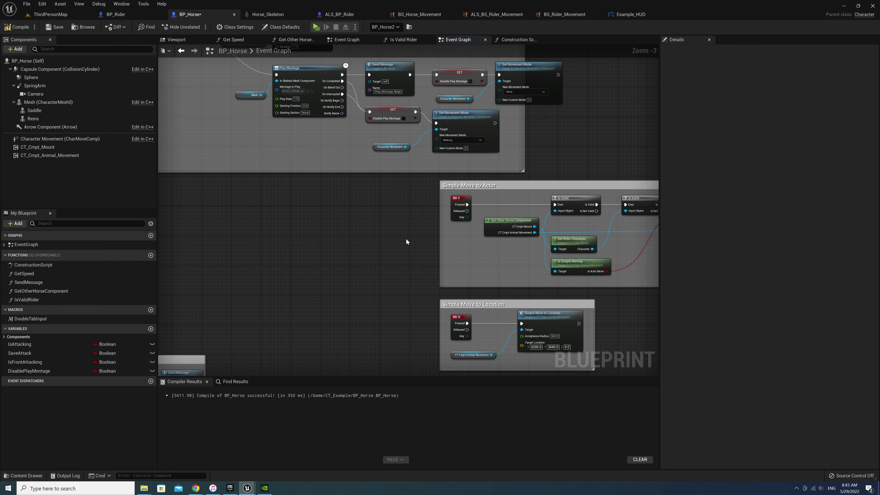
{"action": "mouse_move", "coordinate": [379, 292]}
{"action": "right_mouse_down"}
{"action": "mouse_move", "coordinate": [416, 307]}
{"action": "mouse_move", "coordinate": [409, 164]}
{"action": "right_mouse_up"}
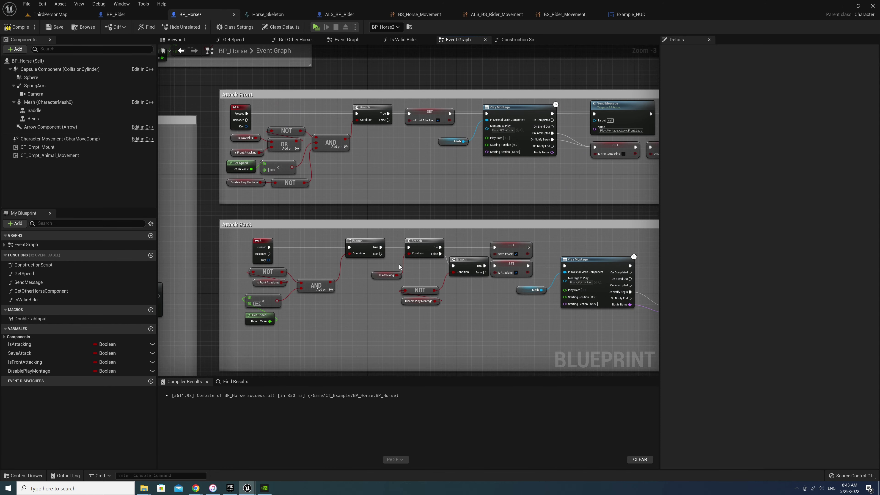
{"action": "left_click", "coordinate": [252, 103]}
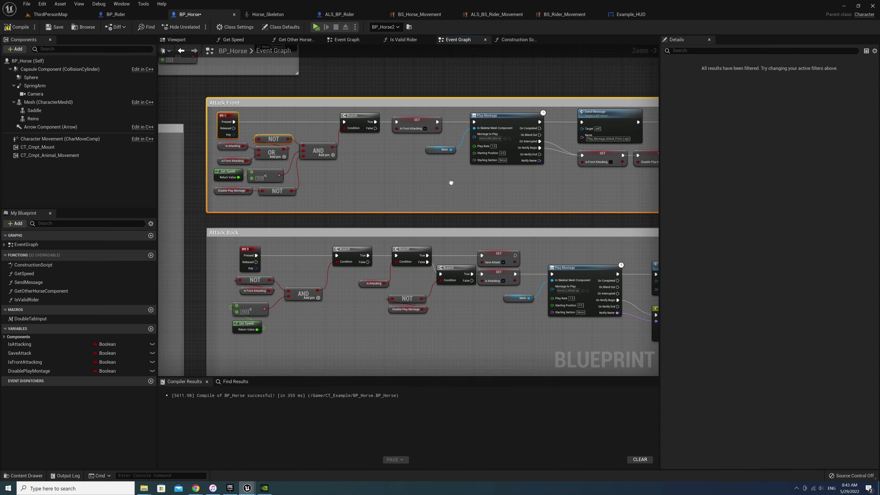
{"action": "right_click_drag", "start_coordinate": [450, 183], "coordinate": [400, 244]}
{"action": "scroll", "coordinate": [434, 190], "scroll_direction": "up", "scroll_amount": 2}
{"action": "left_click", "coordinate": [434, 190]}
{"action": "left_click", "coordinate": [401, 186], "text": "alt"}
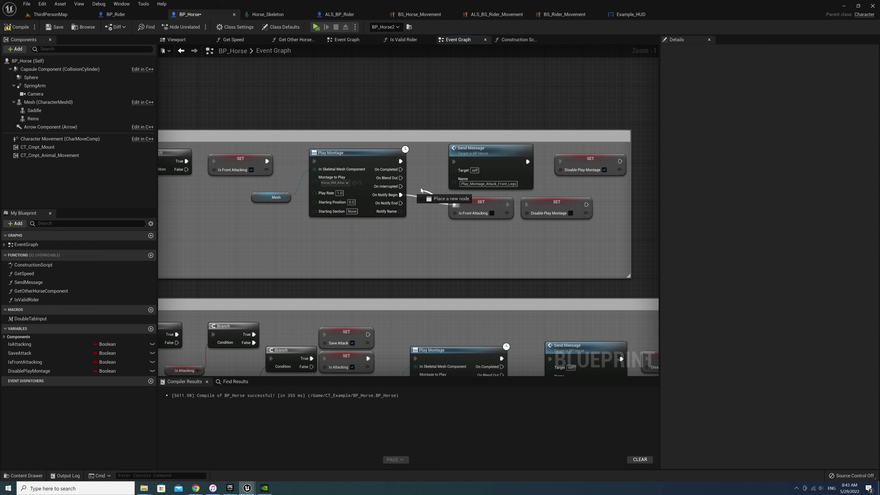
{"action": "right_click_drag", "start_coordinate": [419, 246], "coordinate": [454, 108]}
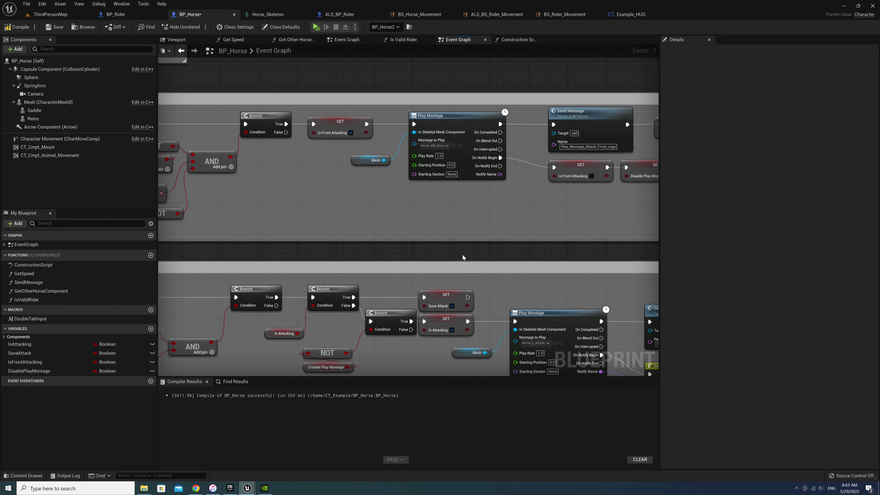
{"action": "scroll", "coordinate": [377, 310], "scroll_direction": "down", "scroll_amount": 2}
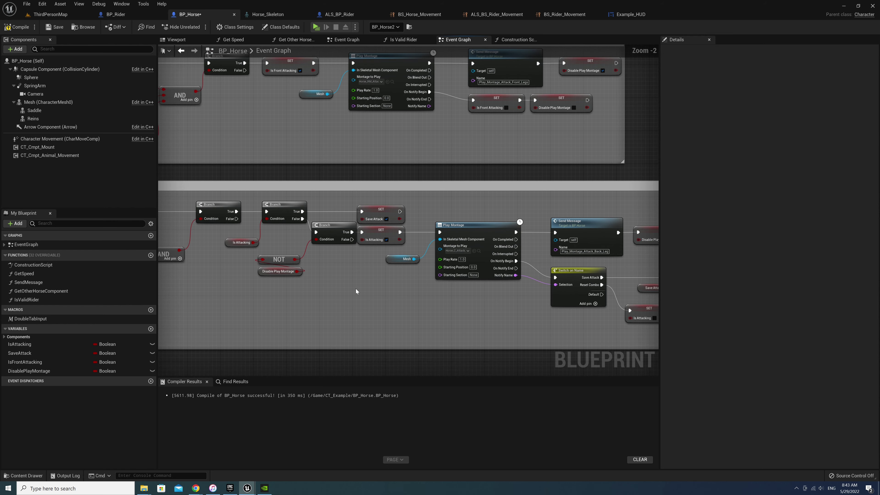
{"action": "scroll", "coordinate": [356, 289], "scroll_direction": "down", "scroll_amount": 1}
{"action": "mouse_move", "coordinate": [288, 301]}
{"action": "right_mouse_down"}
{"action": "mouse_move", "coordinate": [384, 271]}
{"action": "mouse_move", "coordinate": [363, 287]}
{"action": "right_mouse_up"}
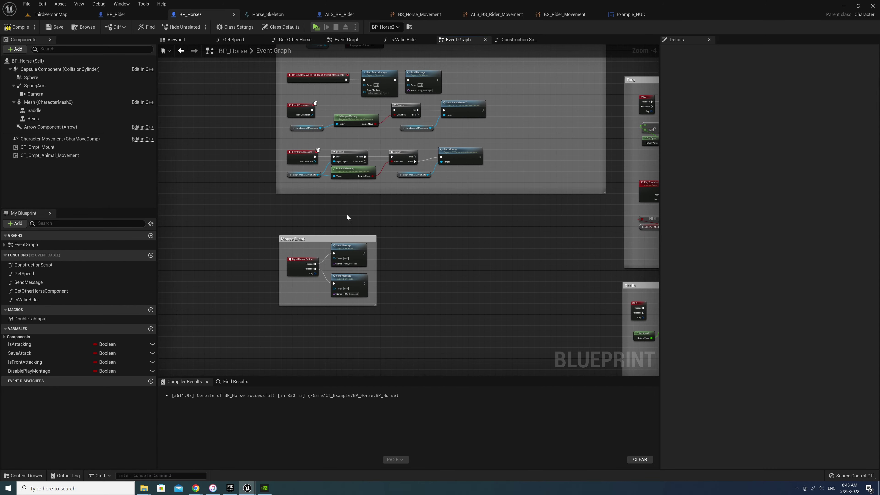
{"action": "right_click_drag", "start_coordinate": [347, 216], "coordinate": [360, 324]}
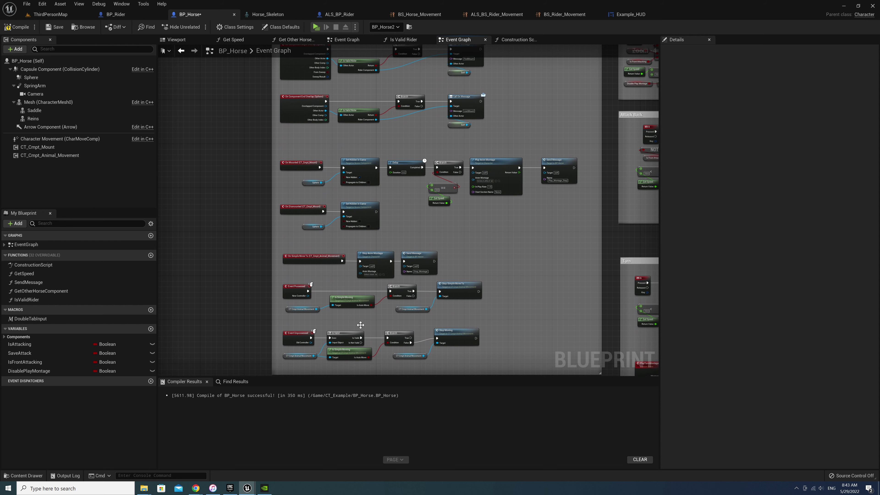
{"action": "scroll", "coordinate": [352, 249], "scroll_direction": "up", "scroll_amount": 1}
{"action": "scroll", "coordinate": [420, 165], "scroll_direction": "up", "scroll_amount": 1}
{"action": "scroll", "coordinate": [420, 165], "scroll_direction": "up", "scroll_amount": 1}
Add a Disable Play Montage getter feeding a new NOT node near the step montage nodes
{"action": "scroll", "coordinate": [430, 251], "scroll_direction": "up", "scroll_amount": 1}
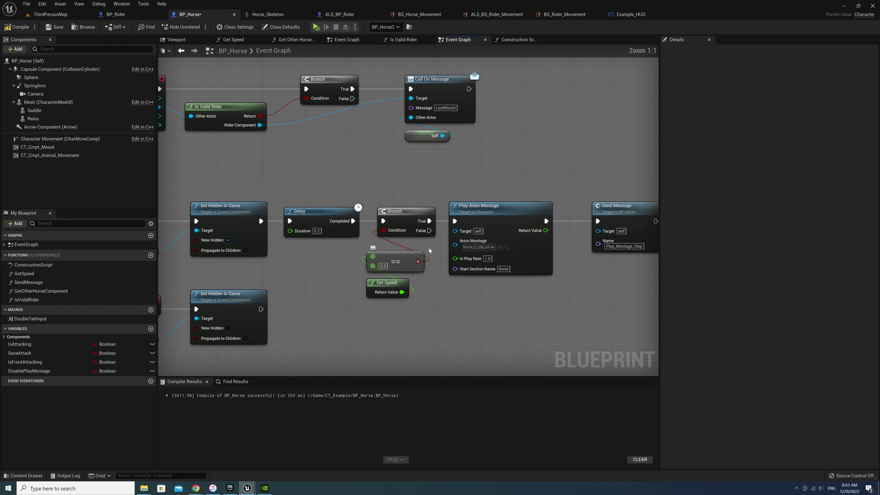
{"action": "right_click_drag", "start_coordinate": [429, 251], "coordinate": [314, 199]}
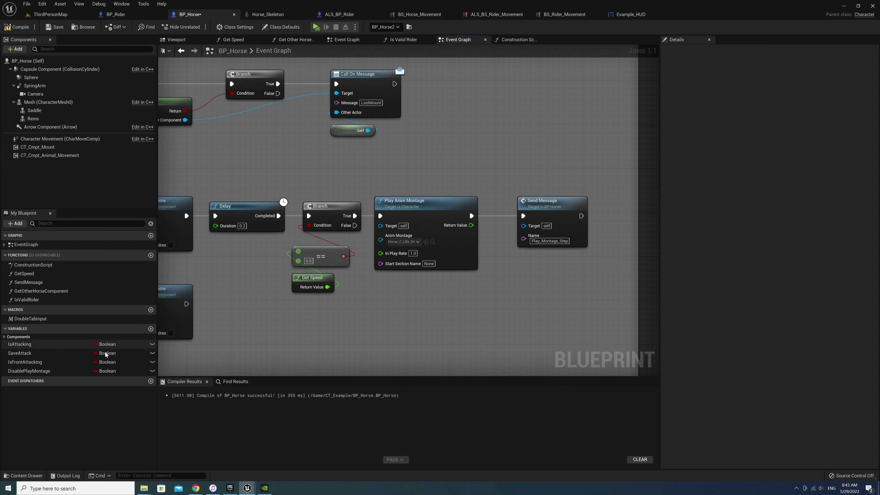
{"action": "mouse_move", "coordinate": [28, 371]}
{"action": "left_mouse_down"}
{"action": "mouse_move", "coordinate": [248, 326]}
{"action": "mouse_move", "coordinate": [320, 326]}
{"action": "left_mouse_up"}
{"action": "left_click", "coordinate": [263, 327]}
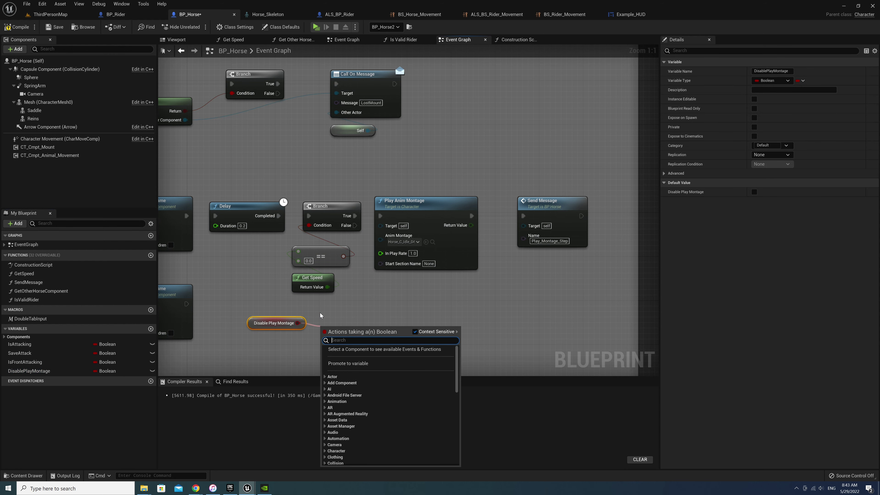
{"action": "type", "text": "not bo"}
{"action": "key", "text": "Return"}
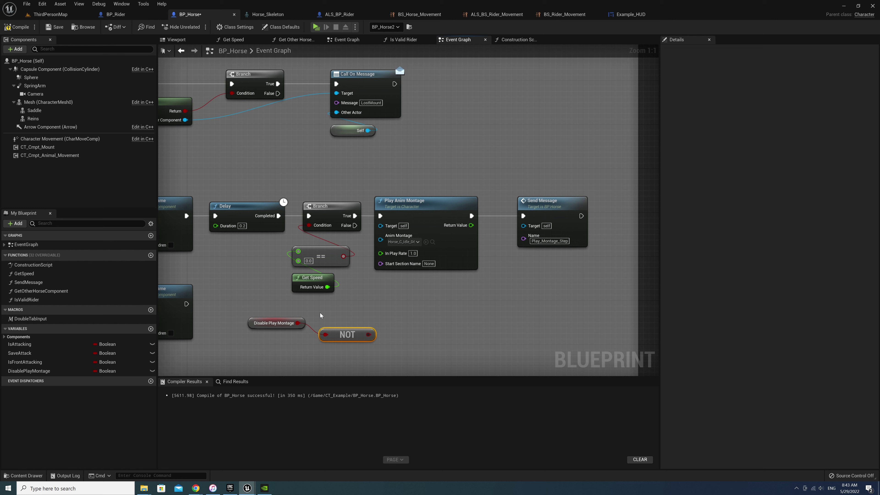
Make room and add an AND node after the Get Speed == 0.0 check, with NOT beneath
{"action": "left_click_drag", "start_coordinate": [340, 188], "coordinate": [533, 208]}
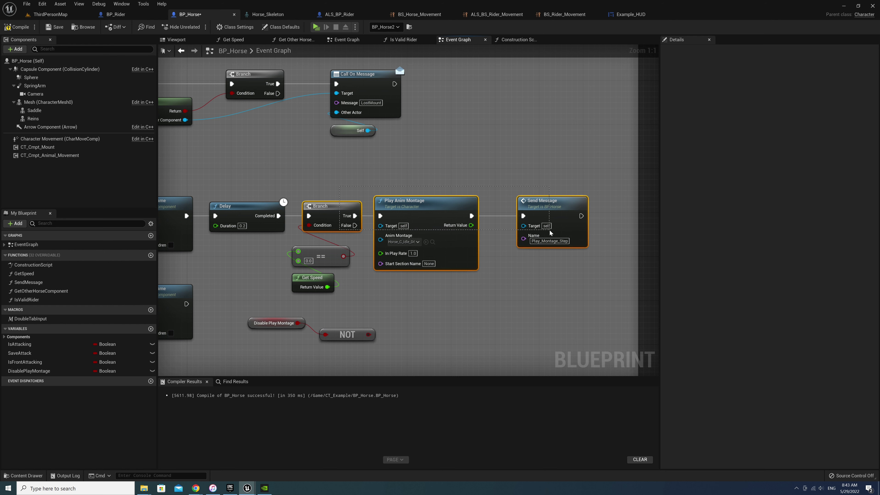
{"action": "left_click_drag", "start_coordinate": [306, 210], "coordinate": [344, 211]}
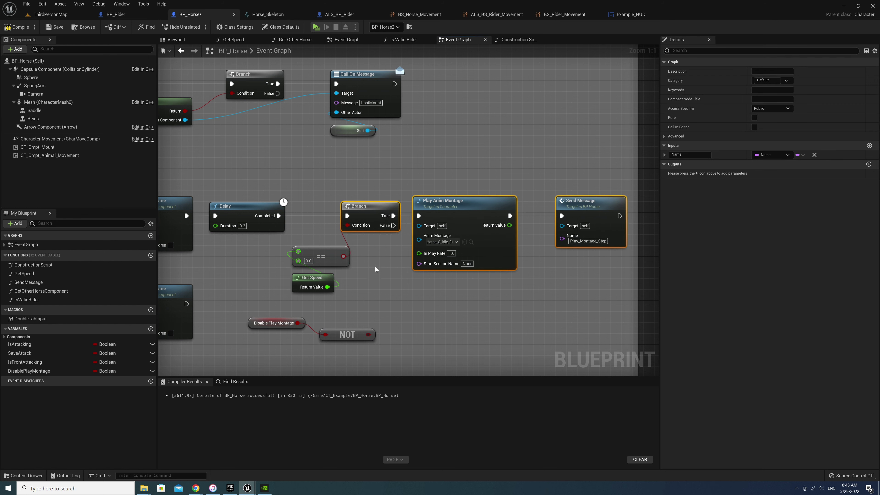
{"action": "mouse_move", "coordinate": [277, 242]}
{"action": "left_mouse_down"}
{"action": "mouse_move", "coordinate": [305, 277]}
{"action": "mouse_move", "coordinate": [281, 249]}
{"action": "mouse_move", "coordinate": [310, 262]}
{"action": "left_mouse_up"}
{"action": "type", "text": "and"}
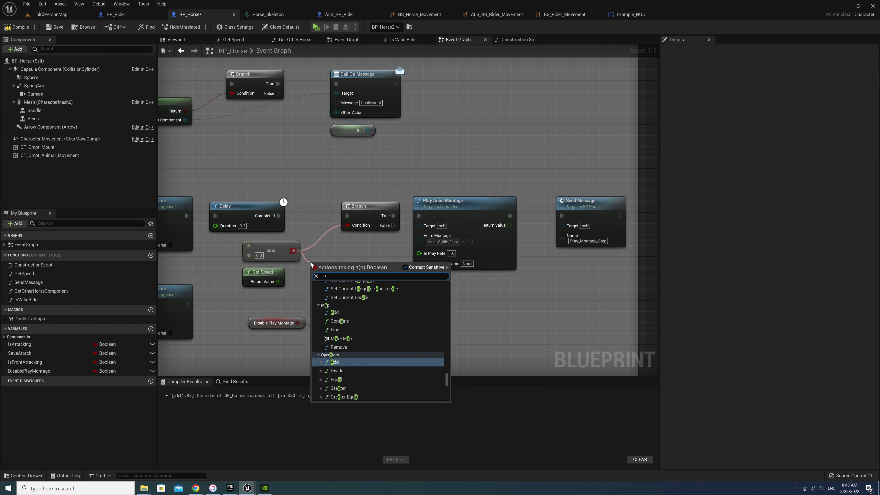
{"action": "key", "text": "Return"}
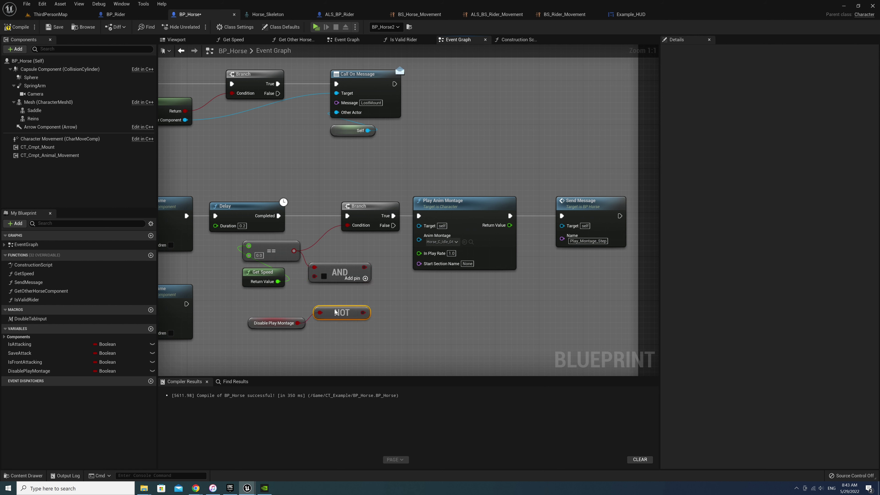
{"action": "mouse_move", "coordinate": [340, 335]}
{"action": "left_mouse_down"}
{"action": "mouse_move", "coordinate": [269, 308]}
{"action": "mouse_move", "coordinate": [319, 280]}
{"action": "mouse_move", "coordinate": [349, 228]}
{"action": "left_mouse_up"}
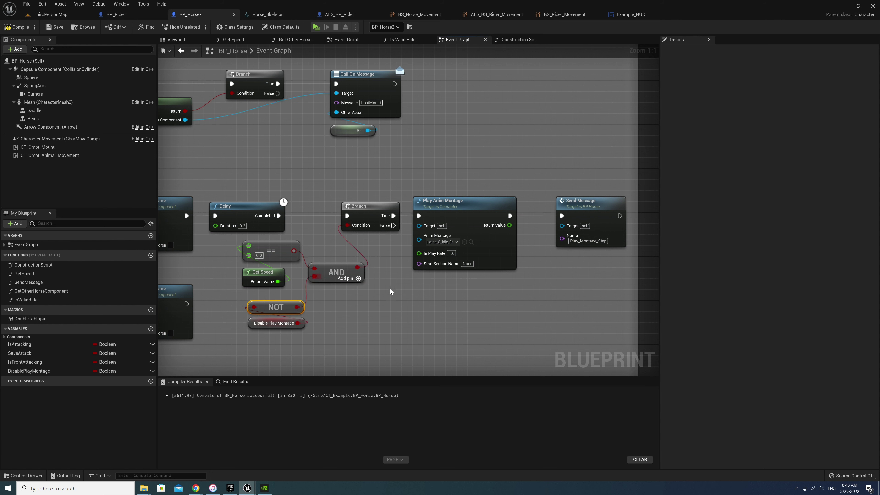
{"action": "scroll", "coordinate": [417, 297], "scroll_direction": "down", "scroll_amount": 1}
Widen the Jump comment around its nodes, then compile and save BP_Horse
{"action": "scroll", "coordinate": [417, 297], "scroll_direction": "down", "scroll_amount": 2}
{"action": "scroll", "coordinate": [417, 298], "scroll_direction": "down", "scroll_amount": 1}
{"action": "right_click_drag", "start_coordinate": [418, 297], "coordinate": [402, 266]}
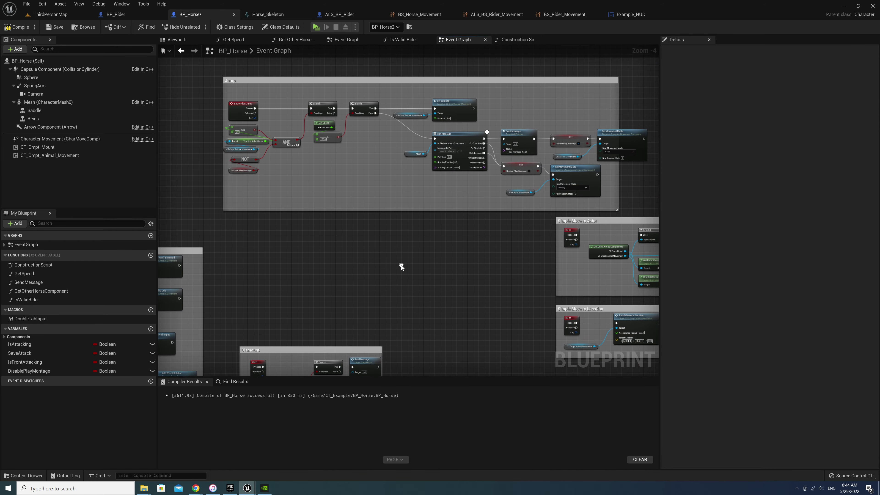
{"action": "left_click_drag", "start_coordinate": [618, 180], "coordinate": [676, 183]}
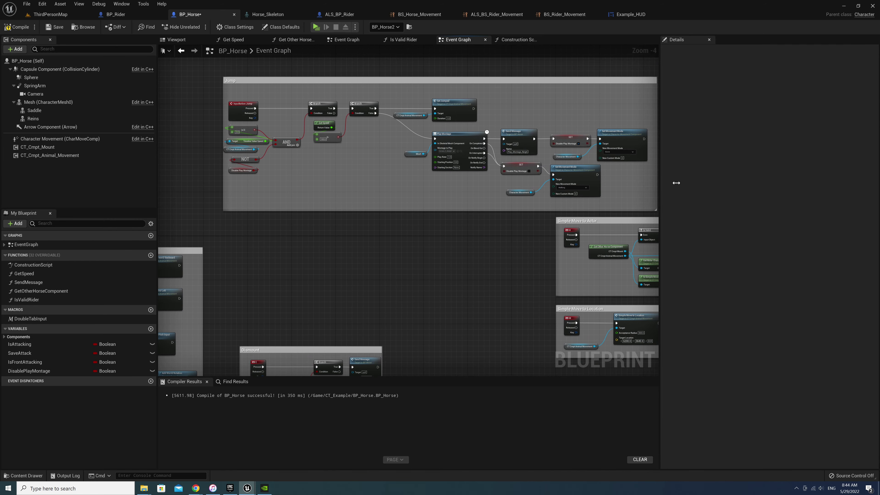
{"action": "right_click_drag", "start_coordinate": [415, 272], "coordinate": [409, 237]}
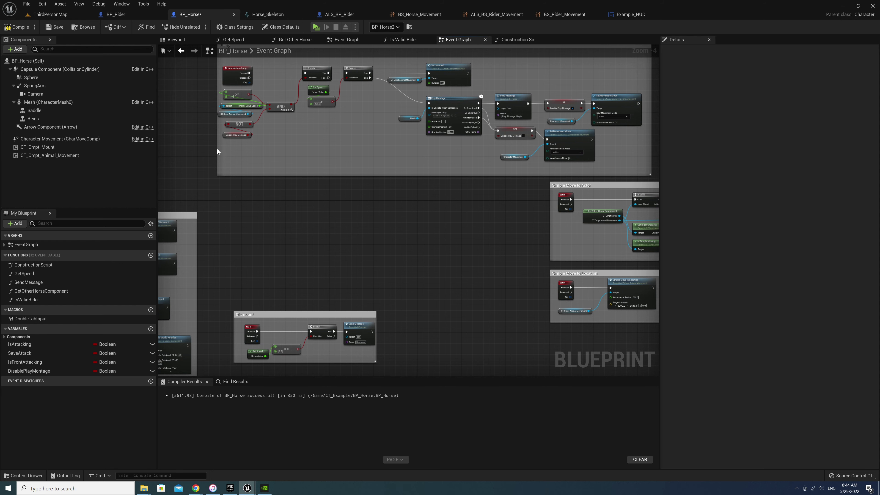
{"action": "left_click_drag", "start_coordinate": [218, 149], "coordinate": [208, 150]}
{"action": "right_click_drag", "start_coordinate": [370, 274], "coordinate": [434, 173]}
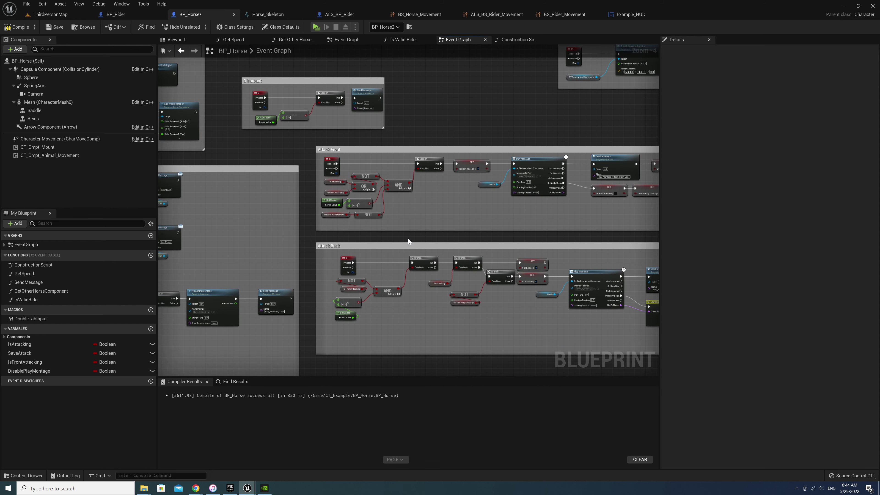
{"action": "right_click_drag", "start_coordinate": [409, 239], "coordinate": [460, 202]}
{"action": "left_click", "coordinate": [16, 28]}
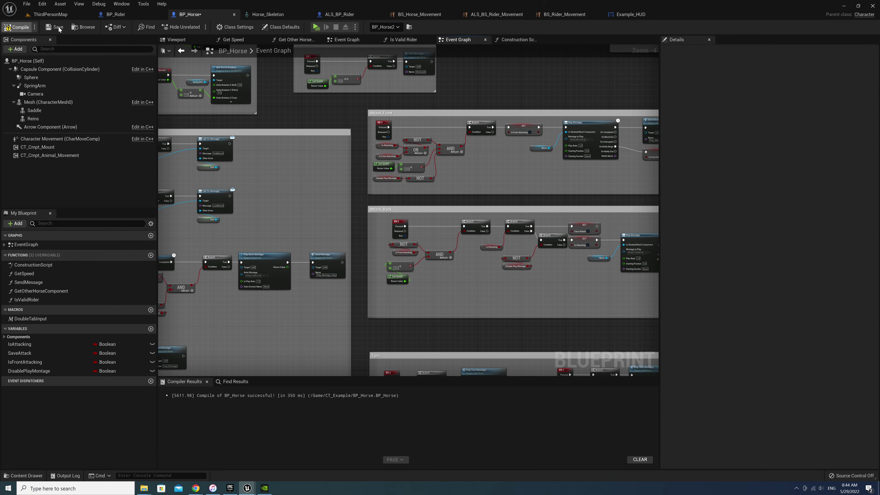
{"action": "left_click", "coordinate": [55, 27]}
Play-test by mounting the horse with E, riding forward, and stopping so it rears
{"action": "left_click", "coordinate": [316, 27]}
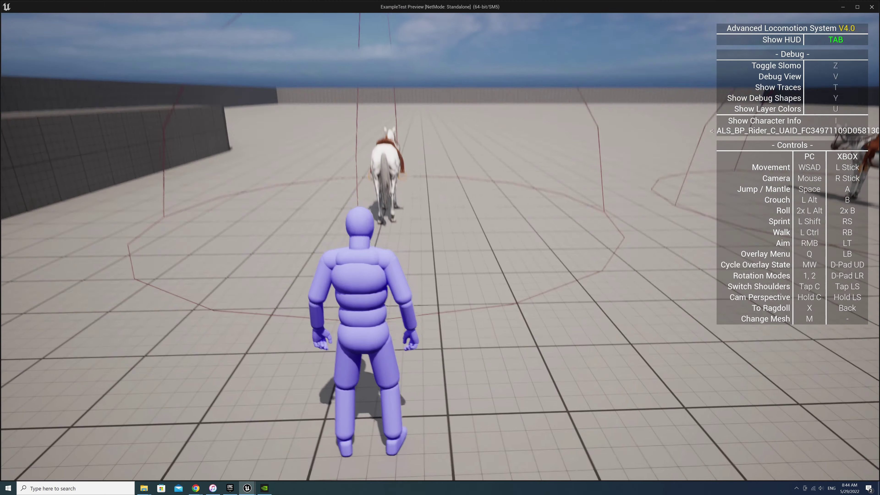
{"action": "key", "text": "w"}
{"action": "key", "text": "e"}
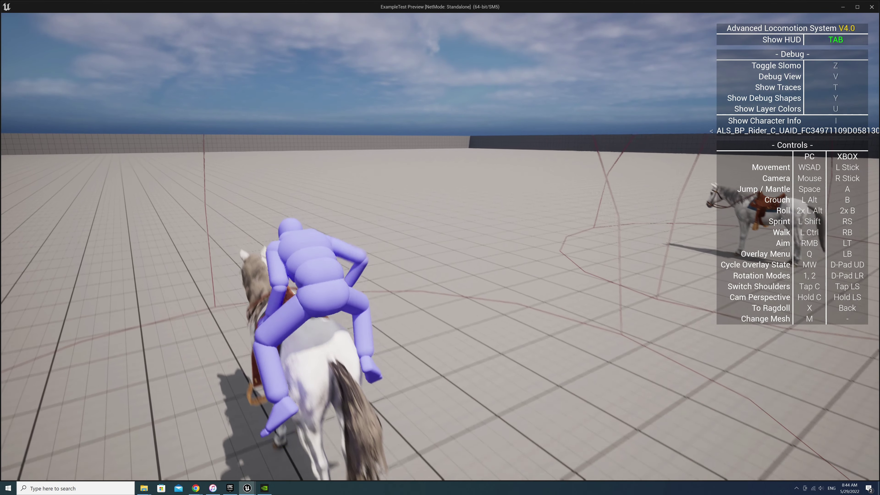
{"action": "key", "text": "Tab"}
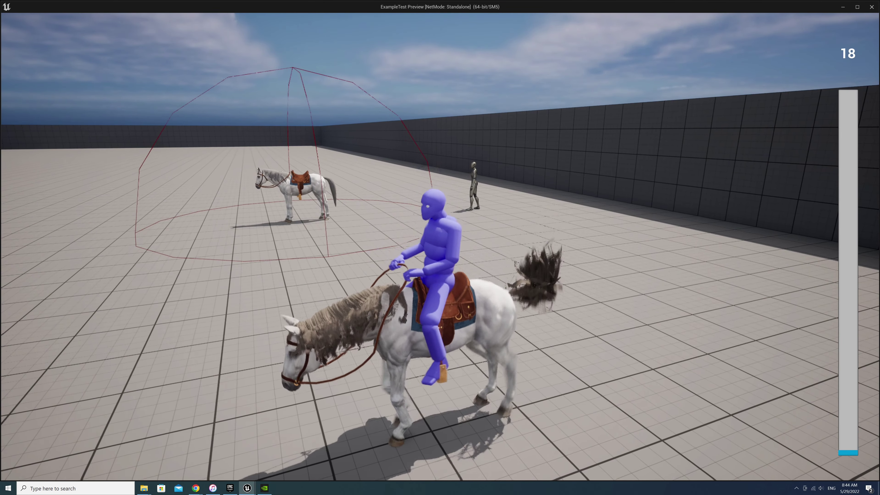
{"action": "key", "text": "space"}
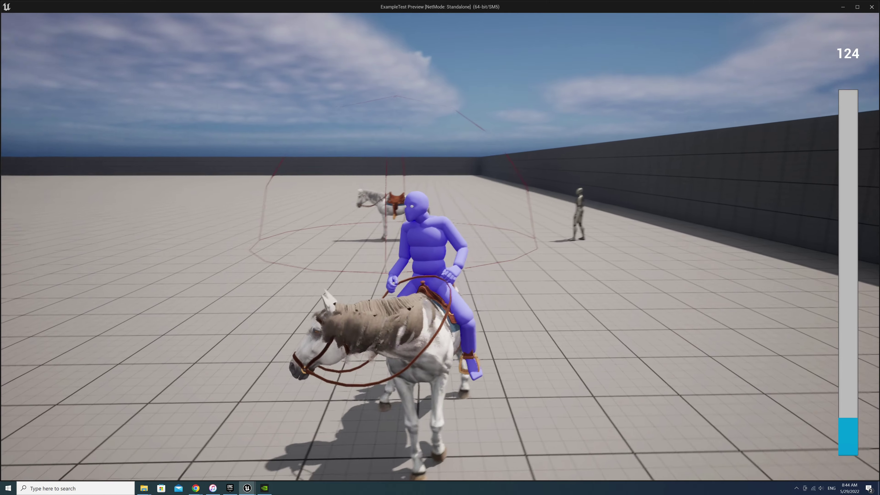
{"action": "key", "text": "space"}
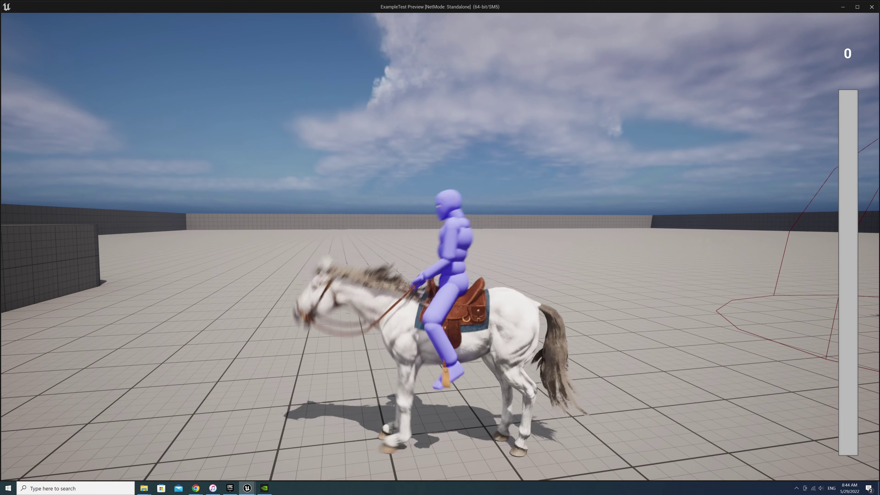
{"action": "key", "text": "w"}
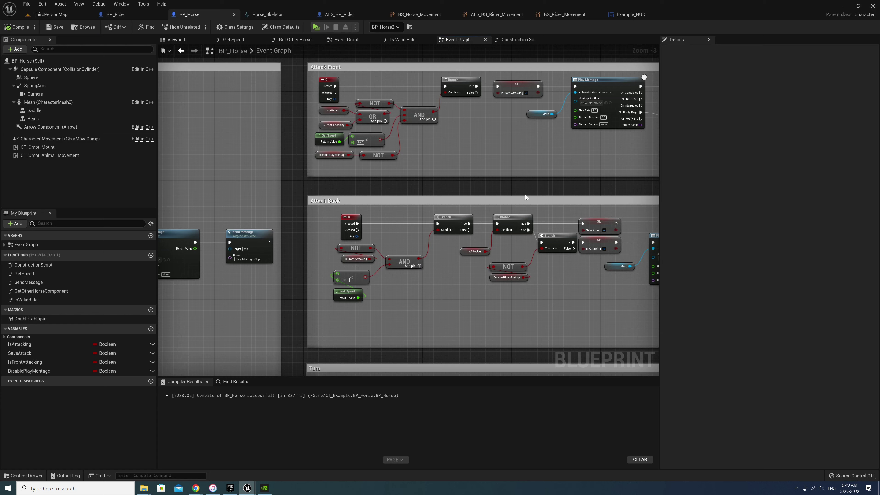
Run a short play test, then navigate the Event Graph to the Dismount comment
{"action": "left_click", "coordinate": [316, 26]}
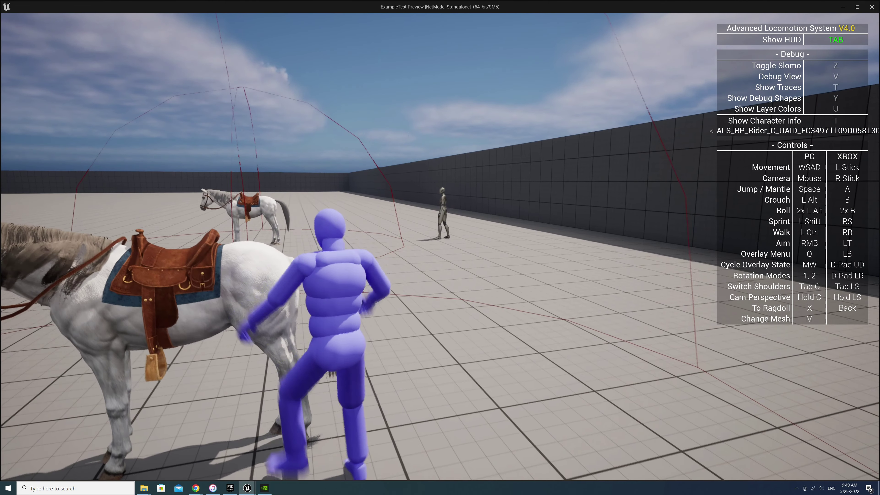
{"action": "key", "text": "Escape"}
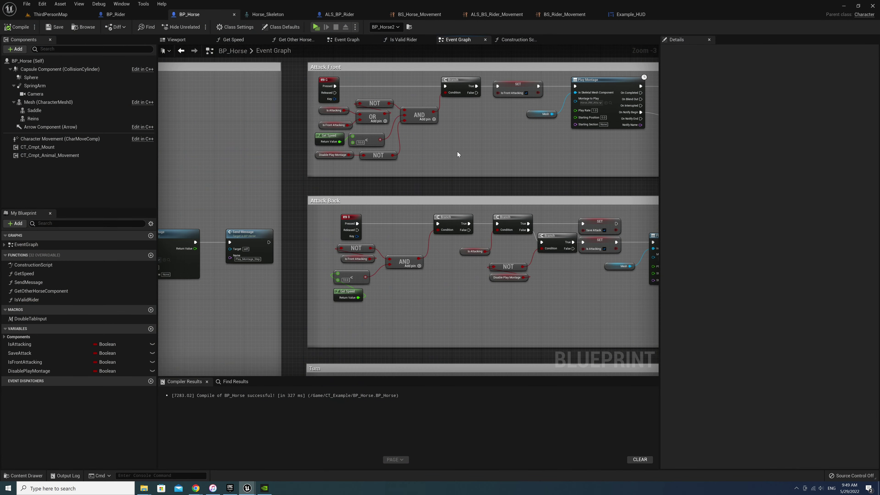
{"action": "scroll", "coordinate": [391, 198], "scroll_direction": "down", "scroll_amount": 1}
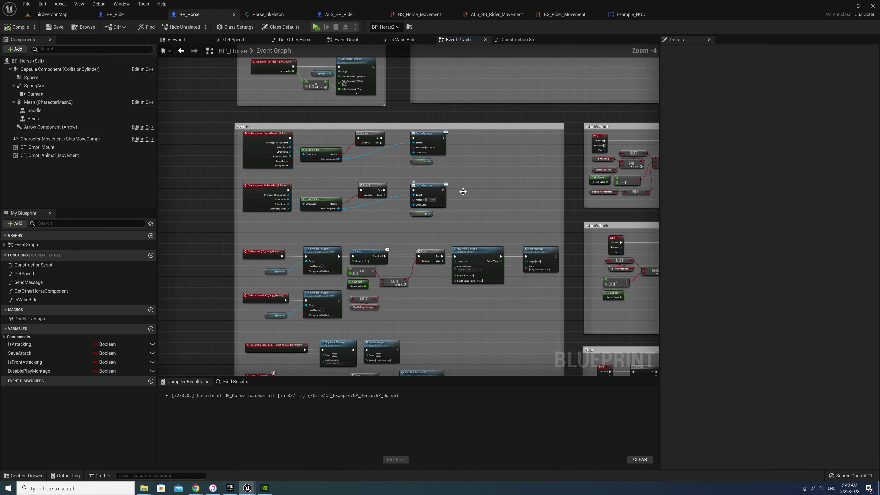
{"action": "mouse_move", "coordinate": [391, 198]}
{"action": "right_mouse_down"}
{"action": "mouse_move", "coordinate": [300, 214]}
{"action": "mouse_move", "coordinate": [298, 274]}
{"action": "right_mouse_up"}
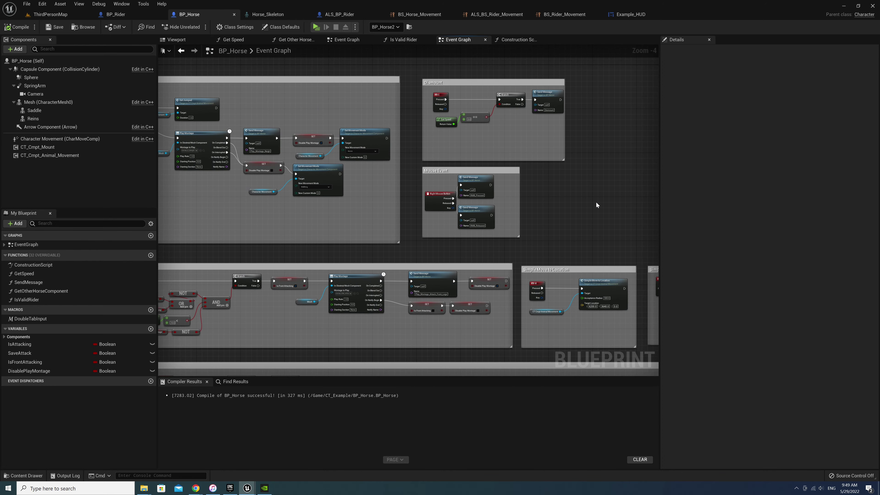
{"action": "mouse_move", "coordinate": [596, 205]}
{"action": "right_mouse_down"}
{"action": "mouse_move", "coordinate": [442, 188]}
{"action": "mouse_move", "coordinate": [413, 242]}
{"action": "right_mouse_up"}
{"action": "scroll", "coordinate": [404, 198], "scroll_direction": "up", "scroll_amount": 4}
Add a Disable Play Montage getter in the Dismount section and feed it into a NOT node
{"action": "mouse_move", "coordinate": [29, 370]}
{"action": "left_mouse_down"}
{"action": "mouse_move", "coordinate": [270, 274]}
{"action": "mouse_move", "coordinate": [340, 282]}
{"action": "left_mouse_up"}
{"action": "left_click", "coordinate": [319, 278]}
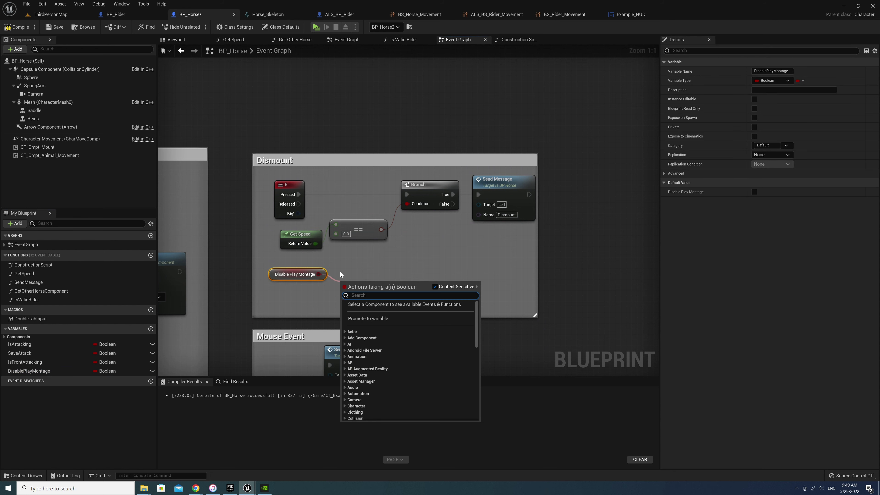
{"action": "type", "text": "not"}
{"action": "key", "text": "Return"}
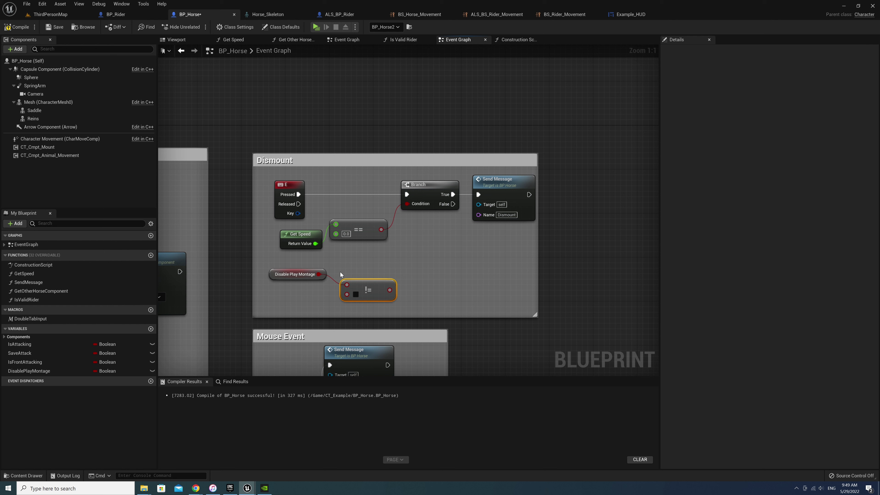
{"action": "key", "text": "Delete"}
{"action": "left_click_drag", "start_coordinate": [318, 274], "coordinate": [338, 282]}
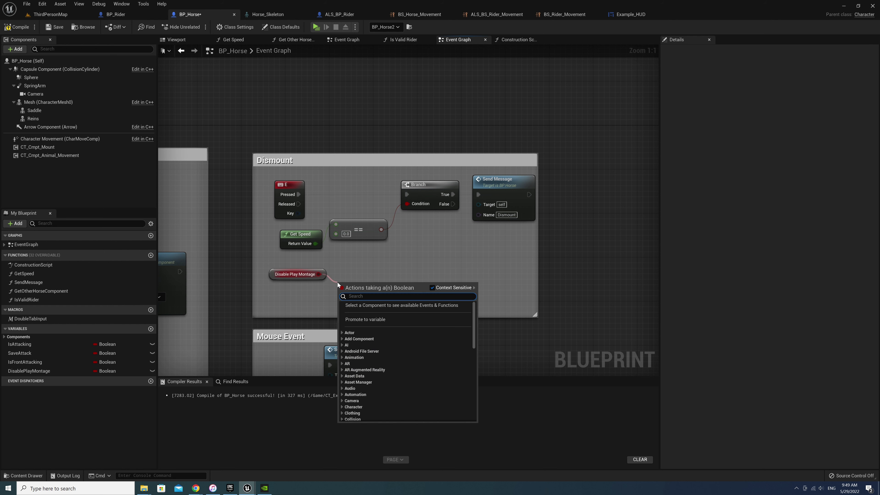
{"action": "type", "text": "not bo"}
{"action": "key", "text": "Return"}
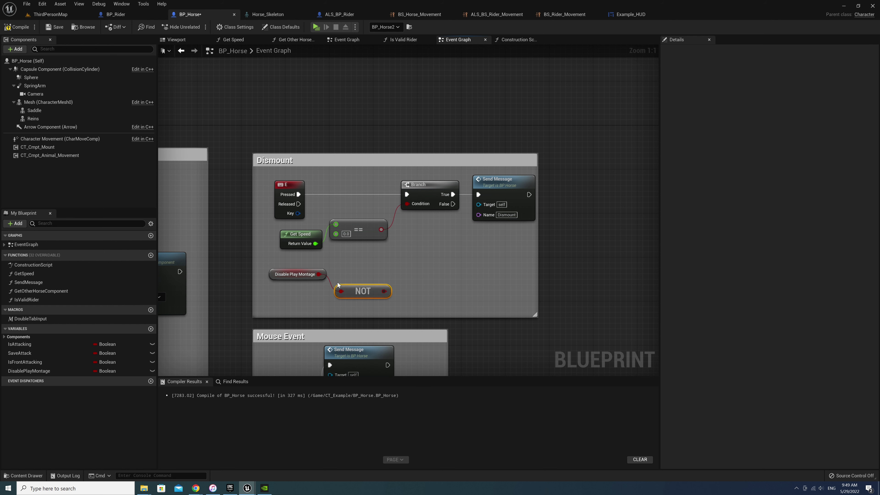
Combine NOT and the speed == 0 result in an AND Boolean node driving the Branch Condition
{"action": "left_click_drag", "start_coordinate": [384, 291], "coordinate": [408, 264]}
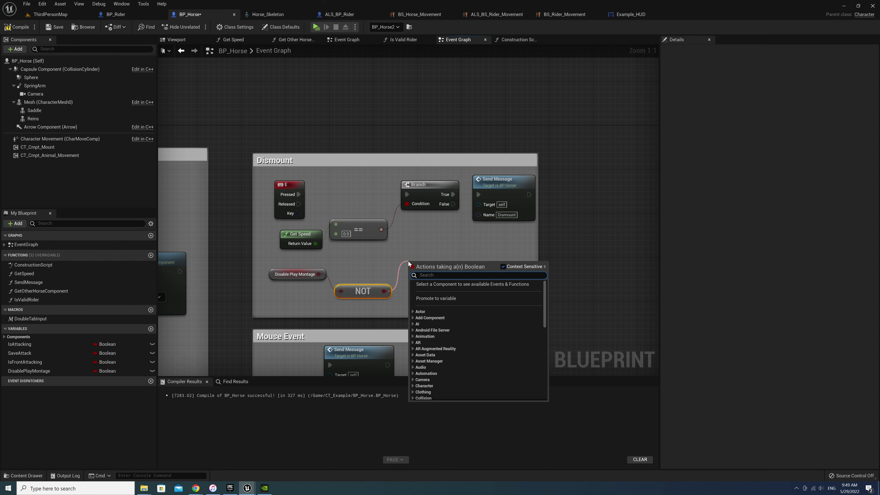
{"action": "type", "text": "and"}
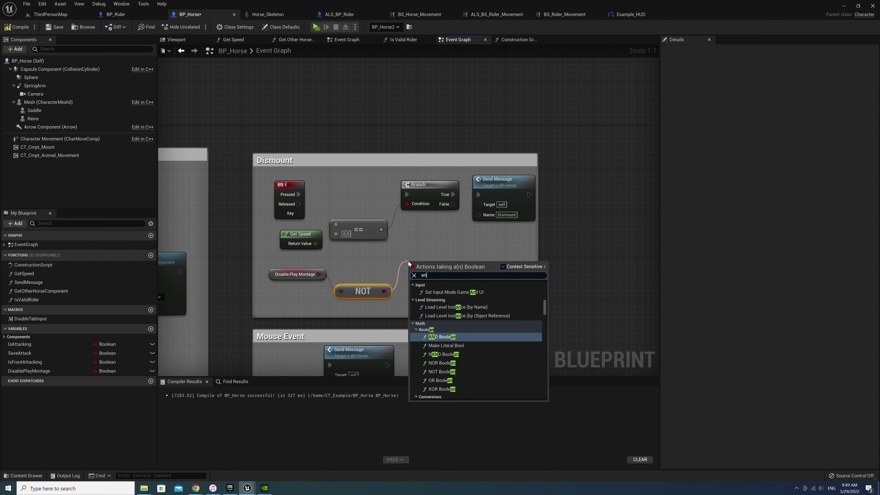
{"action": "left_click", "coordinate": [438, 338]}
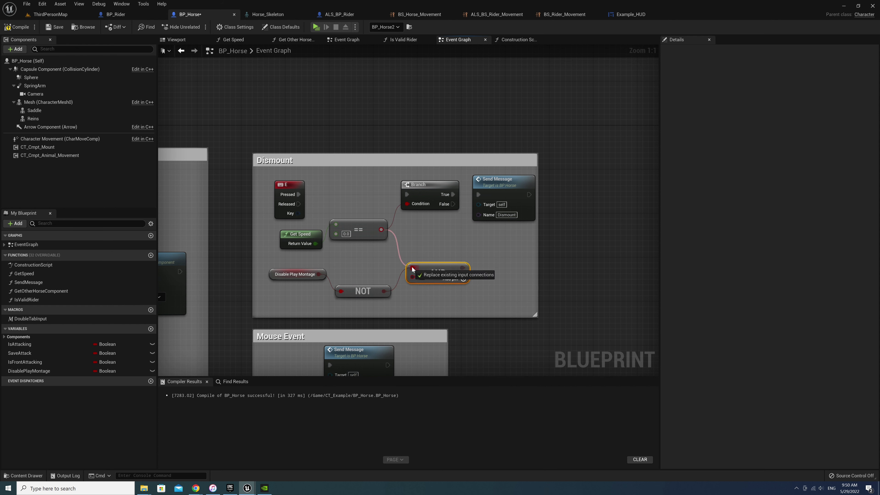
{"action": "mouse_move", "coordinate": [381, 229]}
{"action": "left_mouse_down"}
{"action": "mouse_move", "coordinate": [413, 268]}
{"action": "mouse_move", "coordinate": [391, 290]}
{"action": "mouse_move", "coordinate": [412, 277]}
{"action": "left_mouse_up"}
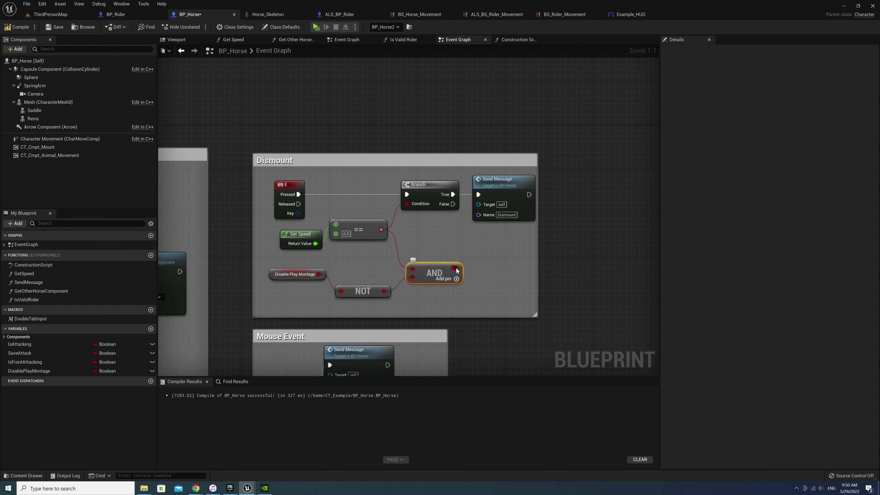
{"action": "left_click_drag", "start_coordinate": [462, 267], "coordinate": [407, 203]}
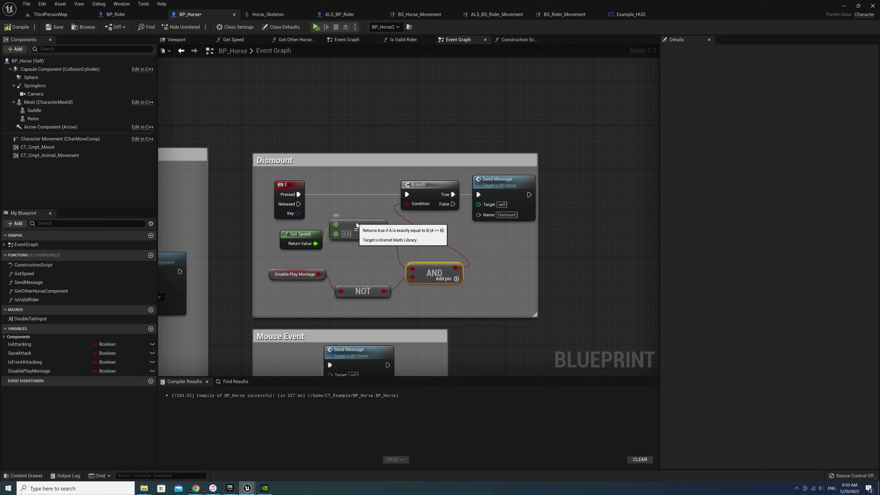
{"action": "left_click_drag", "start_coordinate": [359, 230], "coordinate": [359, 241]}
{"action": "left_click", "coordinate": [316, 27]}
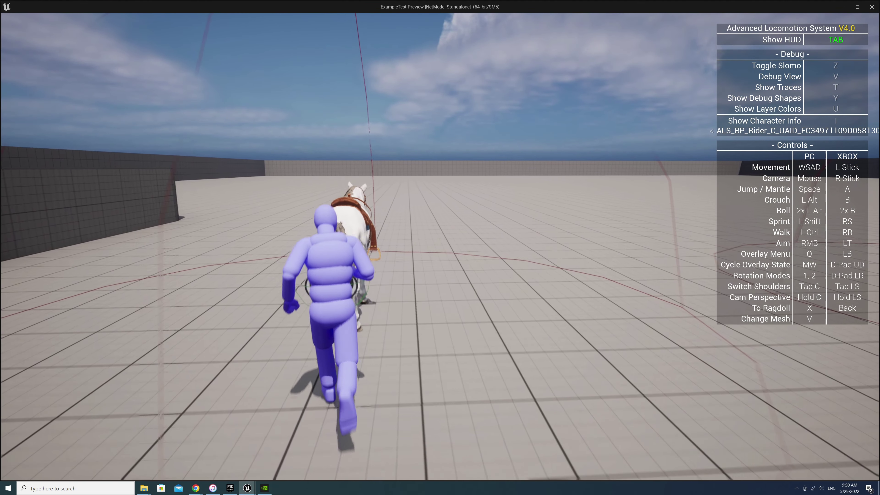
{"action": "key", "text": "e"}
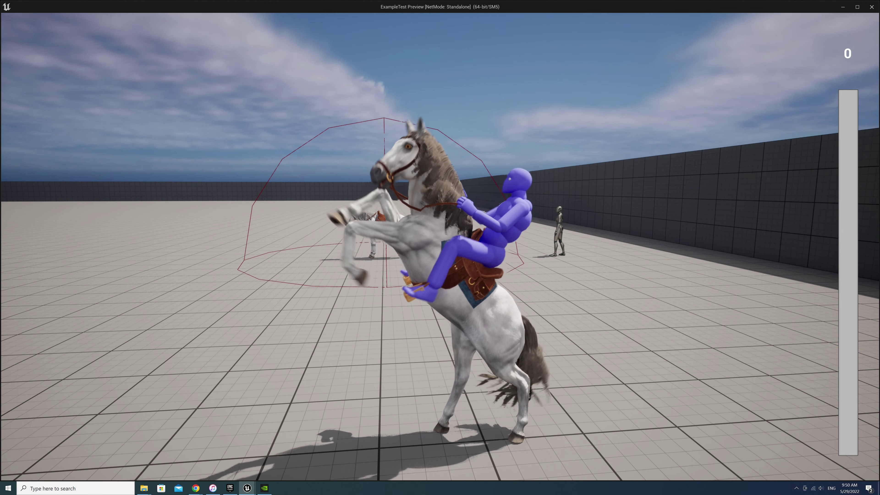
{"action": "key", "text": "Tab"}
{"action": "key", "text": "e"}
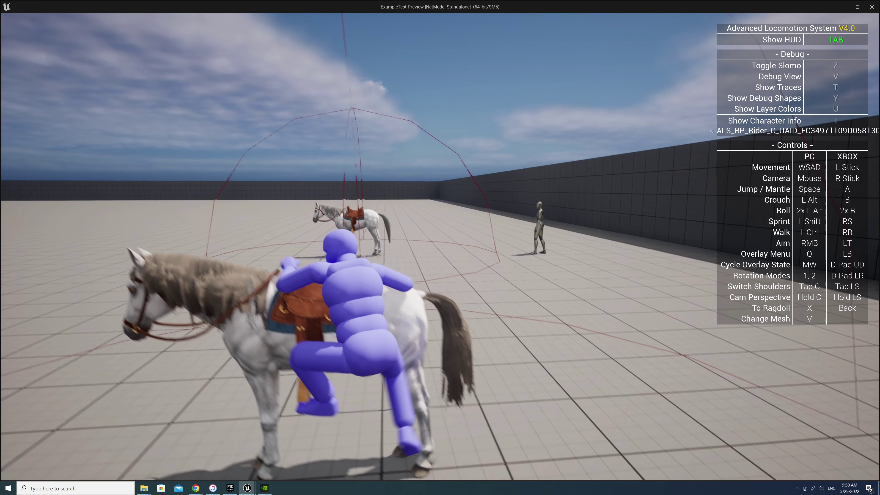
{"action": "key", "text": "alt+Tab"}
{"action": "key", "text": "Escape"}
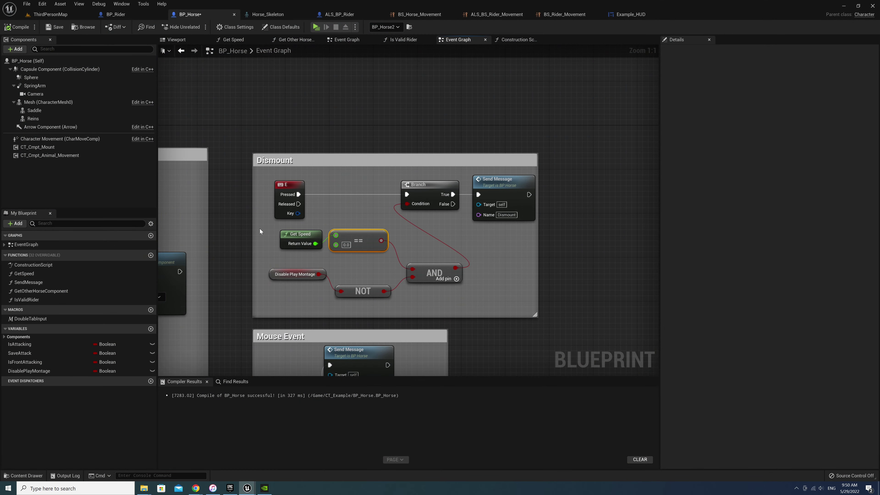
Collapse the Dismount speed and montage condition nodes into a pure function named CanDismount?
{"action": "left_click", "coordinate": [286, 236]}
{"action": "left_click_drag", "start_coordinate": [285, 236], "coordinate": [445, 300]}
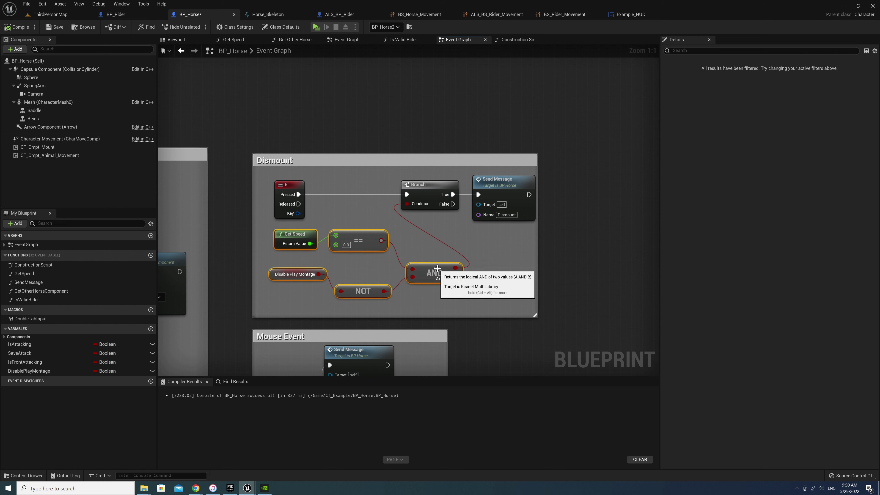
{"action": "right_click", "coordinate": [437, 269]}
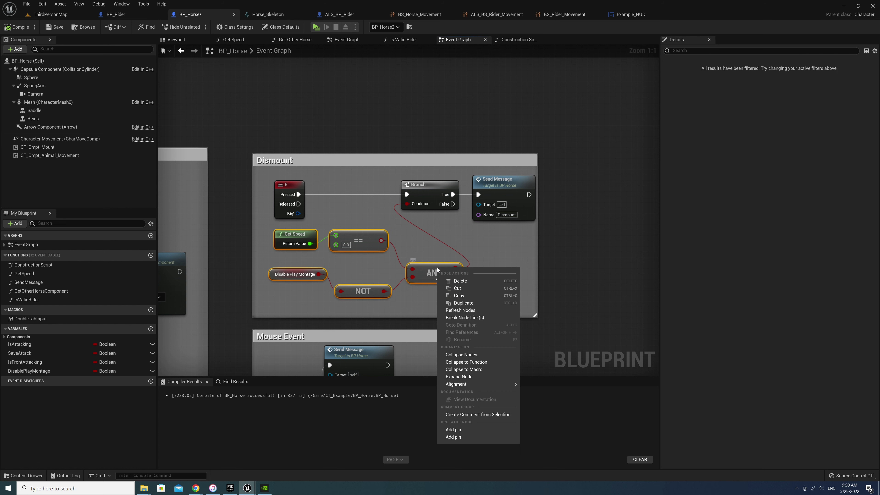
{"action": "left_click", "coordinate": [478, 362]}
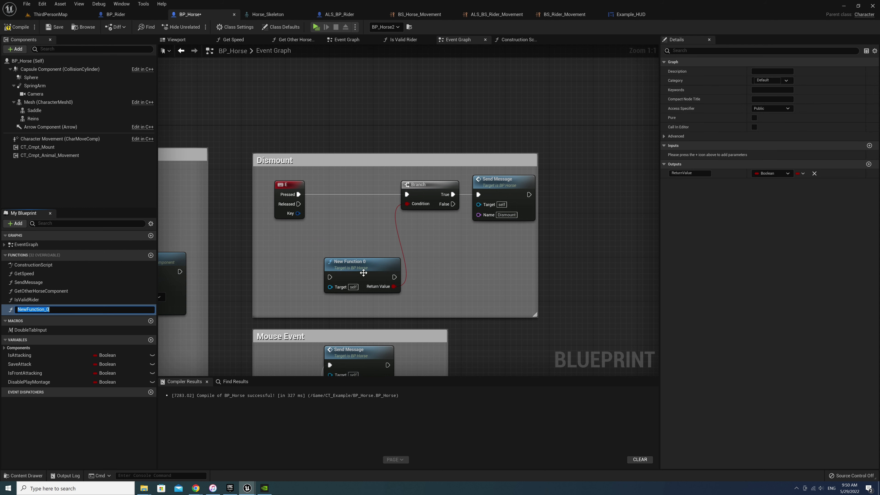
{"action": "left_click_drag", "start_coordinate": [364, 273], "coordinate": [325, 261]}
{"action": "type", "text": "CanDismount?"}
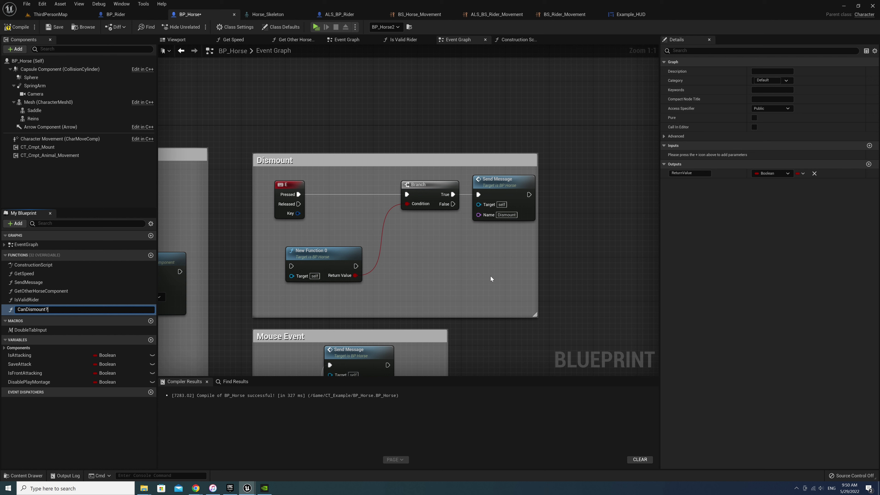
{"action": "key", "text": "Return"}
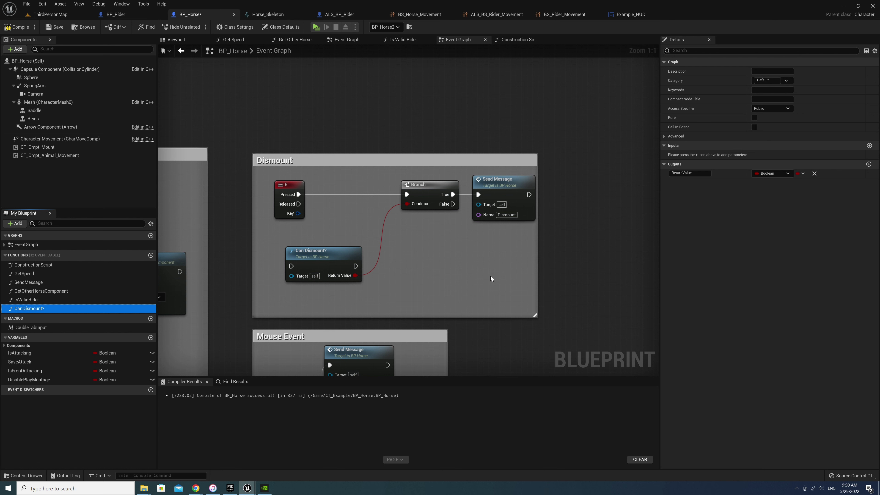
{"action": "left_click", "coordinate": [345, 265]}
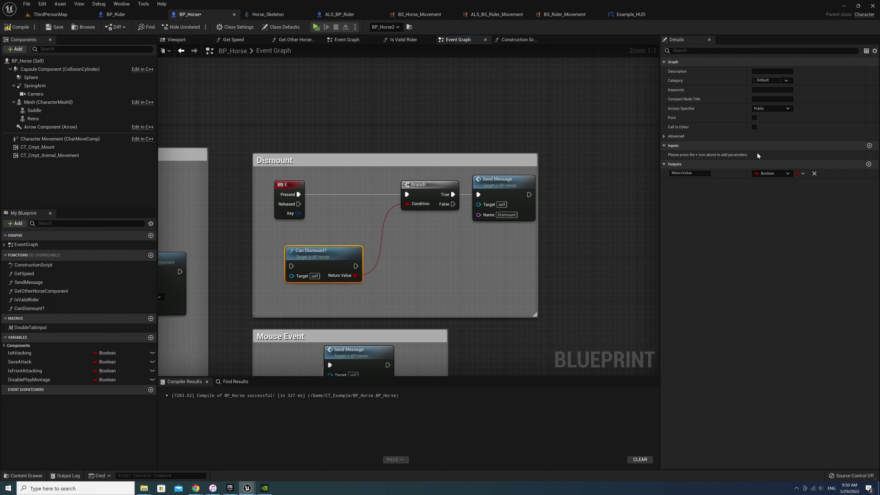
{"action": "left_click", "coordinate": [754, 119]}
Place Can Dismount? beneath the E event and shift Branch and Send Message left
{"action": "left_click_drag", "start_coordinate": [308, 254], "coordinate": [298, 237]}
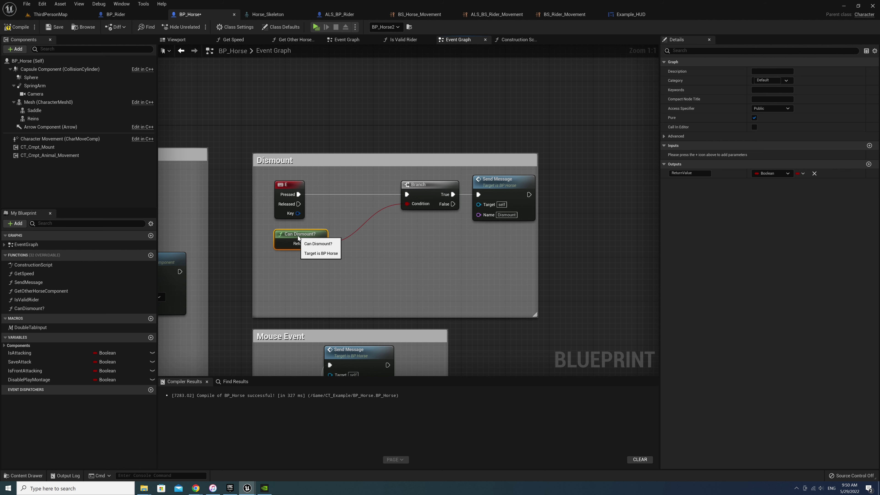
{"action": "left_click", "coordinate": [426, 184]}
{"action": "left_click", "coordinate": [499, 180], "text": "ctrl"}
{"action": "left_click_drag", "start_coordinate": [500, 189], "coordinate": [461, 189]}
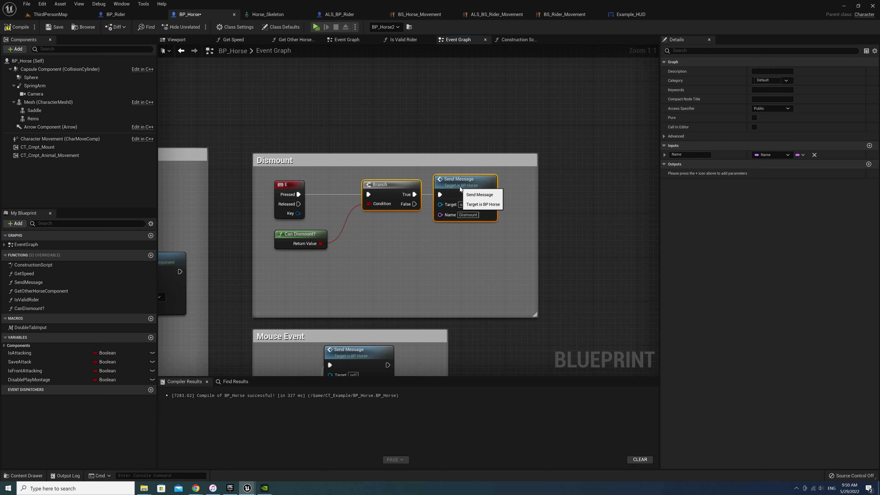
Tidy the CanDismount? graph, aligning the condition nodes with the Return Node, then return to the Event Graph
{"action": "double_click", "coordinate": [300, 238]}
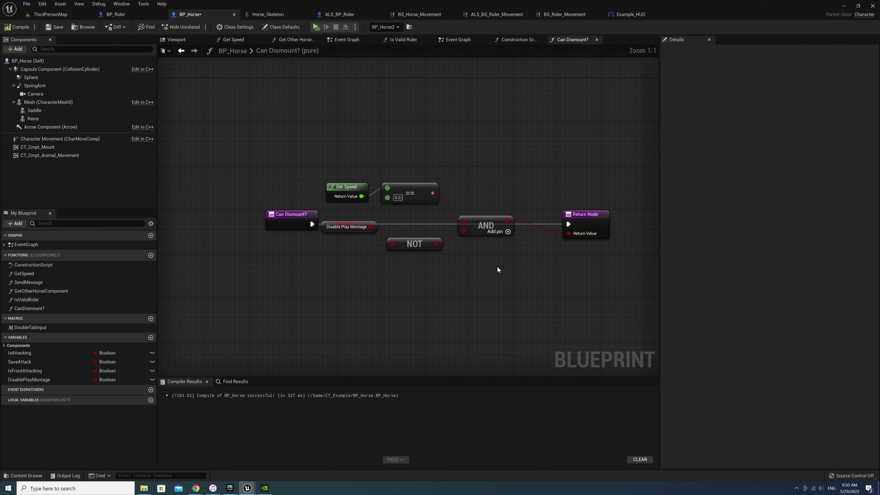
{"action": "mouse_move", "coordinate": [331, 171]}
{"action": "left_mouse_down"}
{"action": "mouse_move", "coordinate": [470, 230]}
{"action": "mouse_move", "coordinate": [438, 290]}
{"action": "mouse_move", "coordinate": [410, 287]}
{"action": "left_mouse_up"}
{"action": "left_click", "coordinate": [492, 253]}
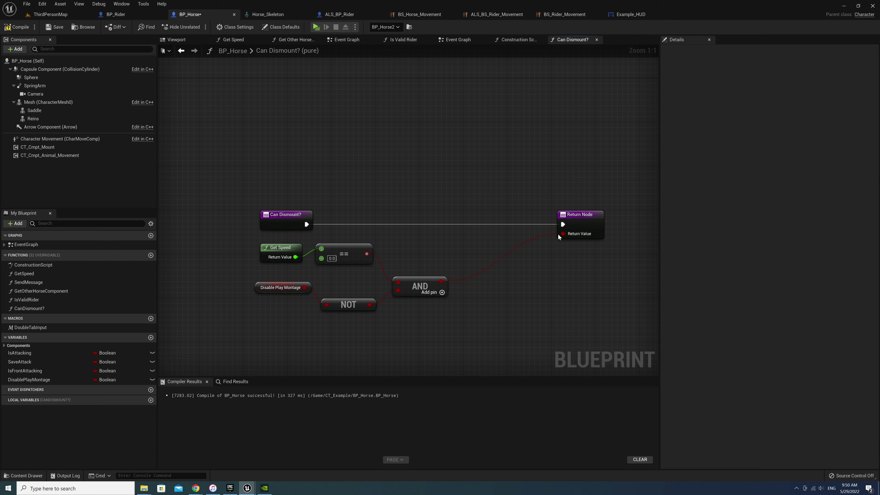
{"action": "left_click_drag", "start_coordinate": [577, 220], "coordinate": [524, 221]}
{"action": "left_click", "coordinate": [433, 263]}
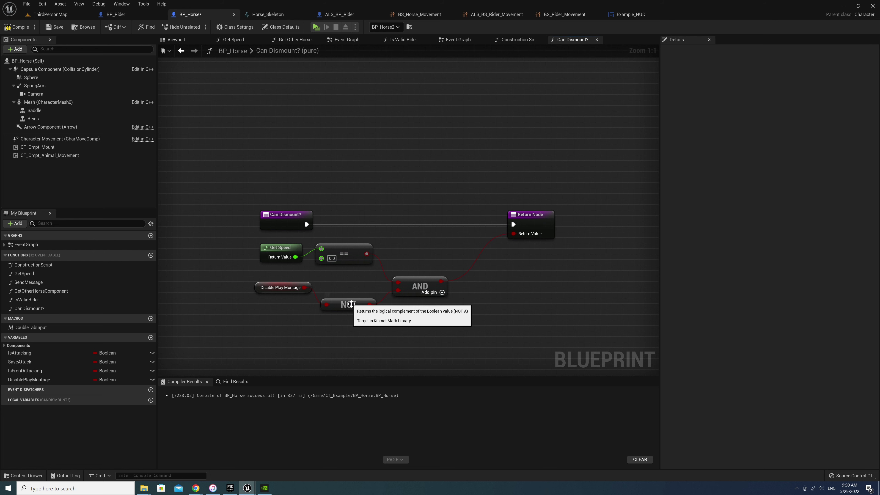
{"action": "mouse_move", "coordinate": [374, 308]}
{"action": "left_mouse_down"}
{"action": "mouse_move", "coordinate": [374, 291]}
{"action": "mouse_move", "coordinate": [420, 270]}
{"action": "left_mouse_up"}
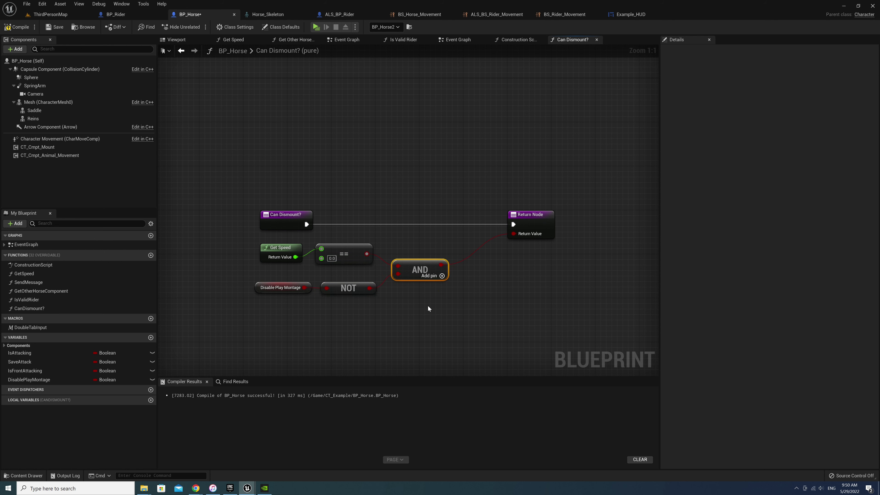
{"action": "left_click", "coordinate": [183, 52]}
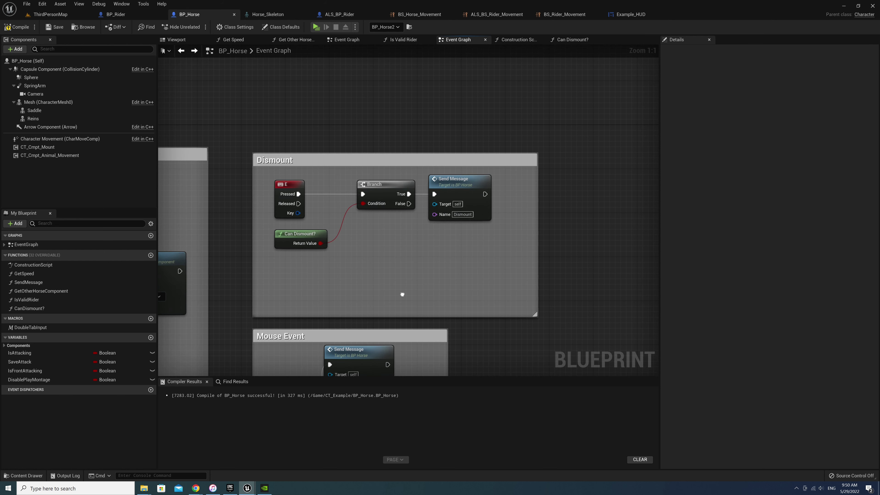
Collapse the Jump condition nodes and first Branch into a pure function named CanJump?
{"action": "mouse_move", "coordinate": [359, 248]}
{"action": "right_mouse_down"}
{"action": "mouse_move", "coordinate": [485, 222]}
{"action": "mouse_move", "coordinate": [285, 174]}
{"action": "right_mouse_up"}
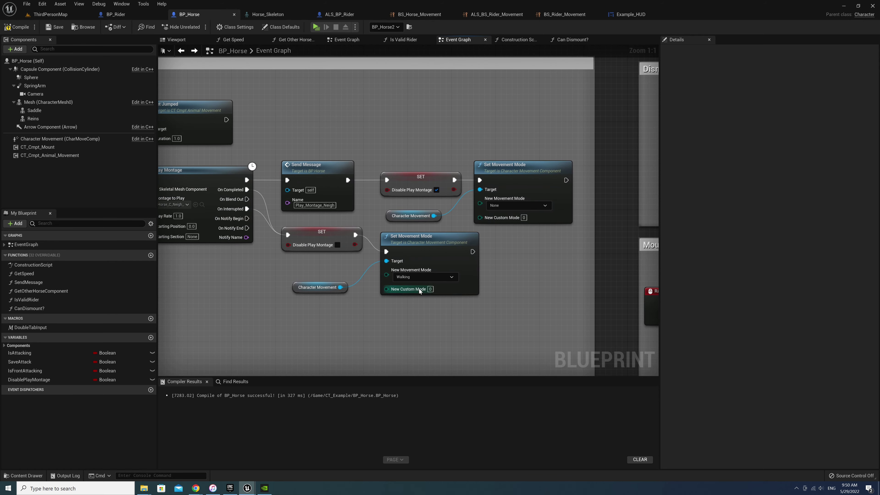
{"action": "mouse_move", "coordinate": [268, 292]}
{"action": "right_mouse_down"}
{"action": "mouse_move", "coordinate": [470, 294]}
{"action": "mouse_move", "coordinate": [649, 327]}
{"action": "right_mouse_up"}
{"action": "right_click_drag", "start_coordinate": [416, 238], "coordinate": [499, 248]}
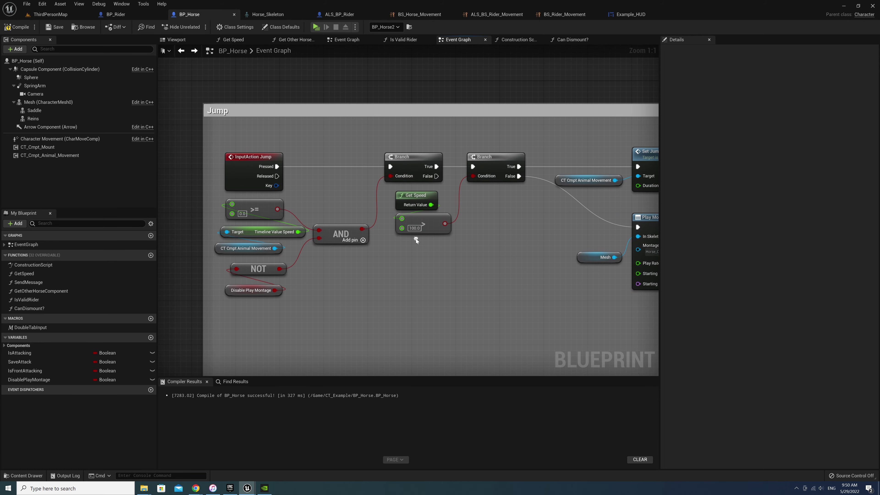
{"action": "left_click_drag", "start_coordinate": [212, 204], "coordinate": [348, 299]}
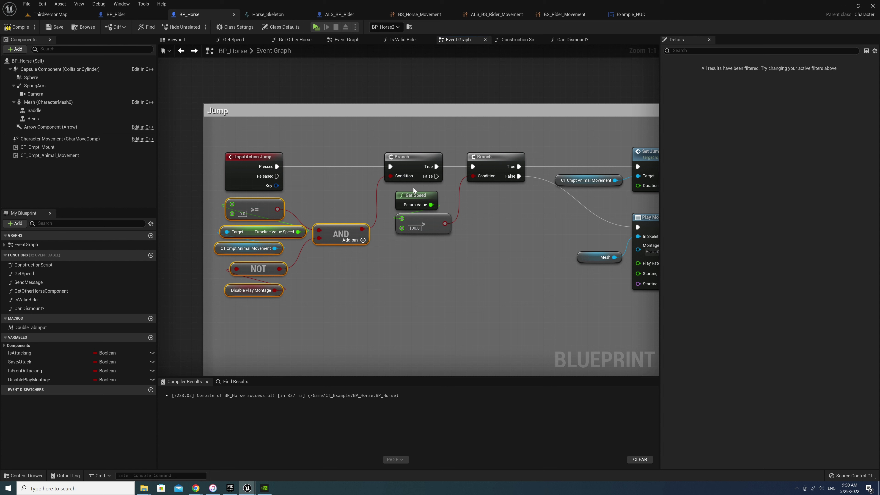
{"action": "left_click", "coordinate": [402, 163], "text": "ctrl"}
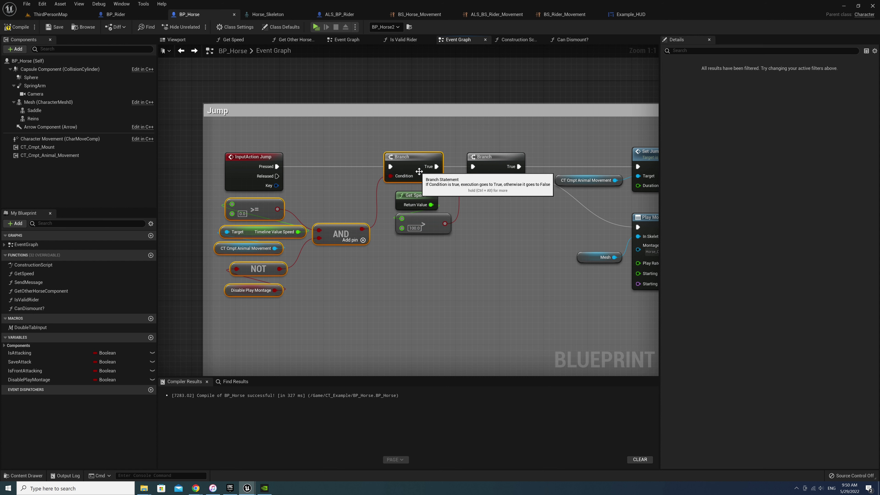
{"action": "right_click", "coordinate": [403, 159]}
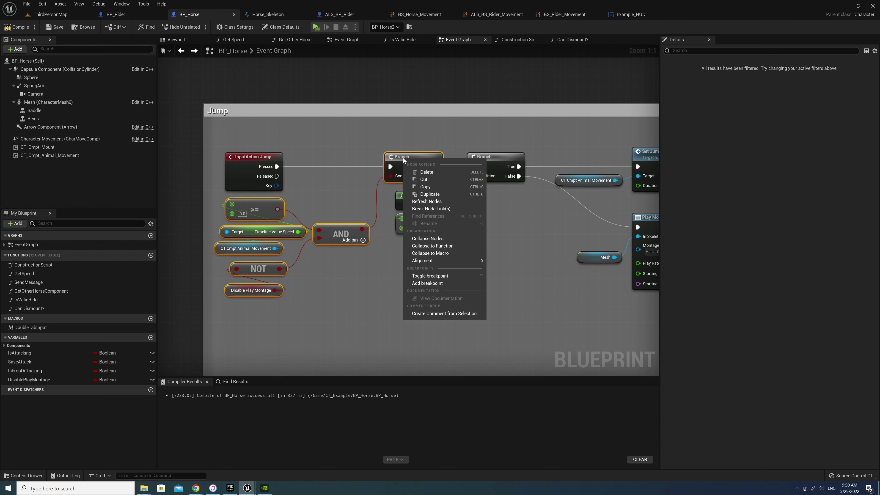
{"action": "left_click", "coordinate": [432, 246]}
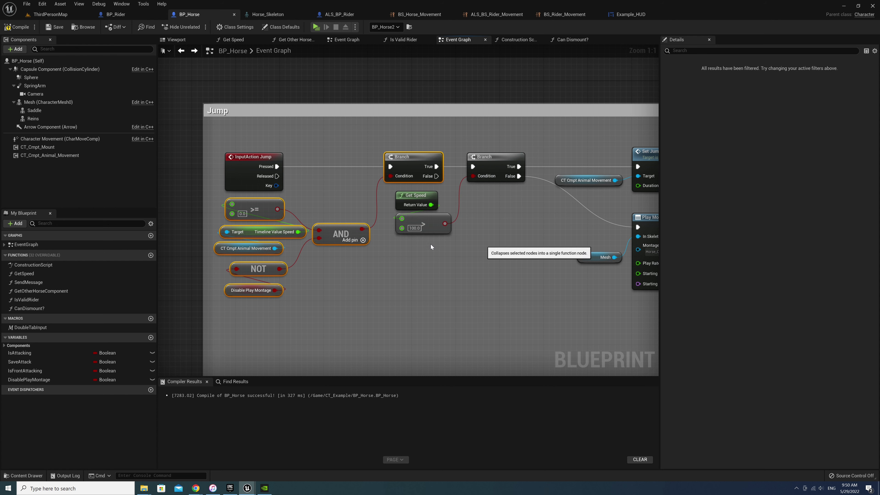
{"action": "left_click_drag", "start_coordinate": [279, 238], "coordinate": [290, 234]}
{"action": "type", "text": "CanJump?"}
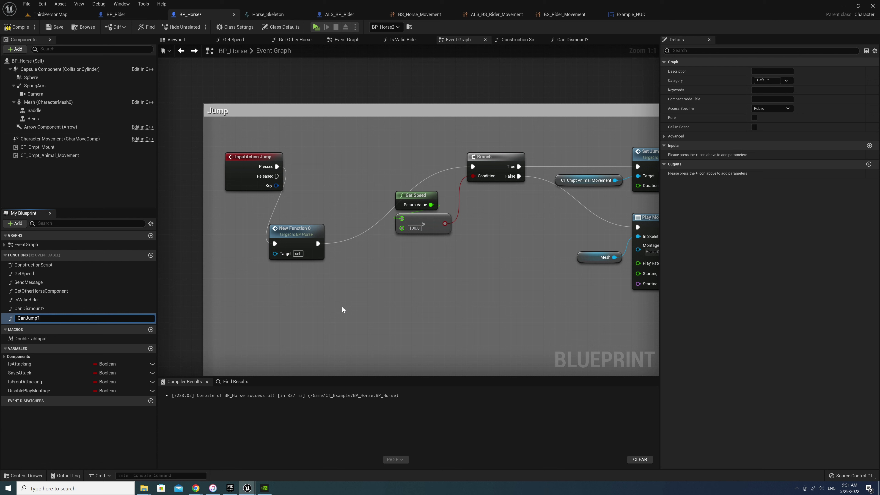
{"action": "key", "text": "Return"}
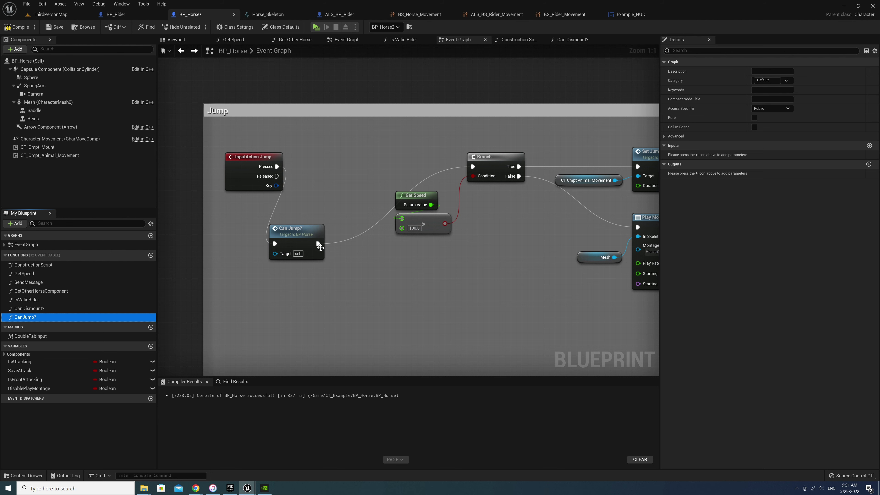
{"action": "left_click", "coordinate": [275, 232]}
{"action": "left_click", "coordinate": [754, 118]}
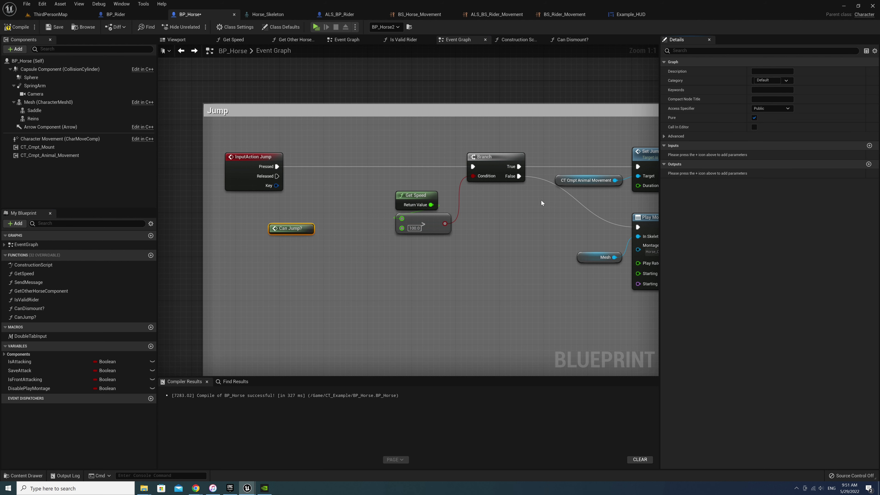
Inside CanJump?, replace the leftover Branch with a Return Node that returns the AND result
{"action": "double_click", "coordinate": [301, 229]}
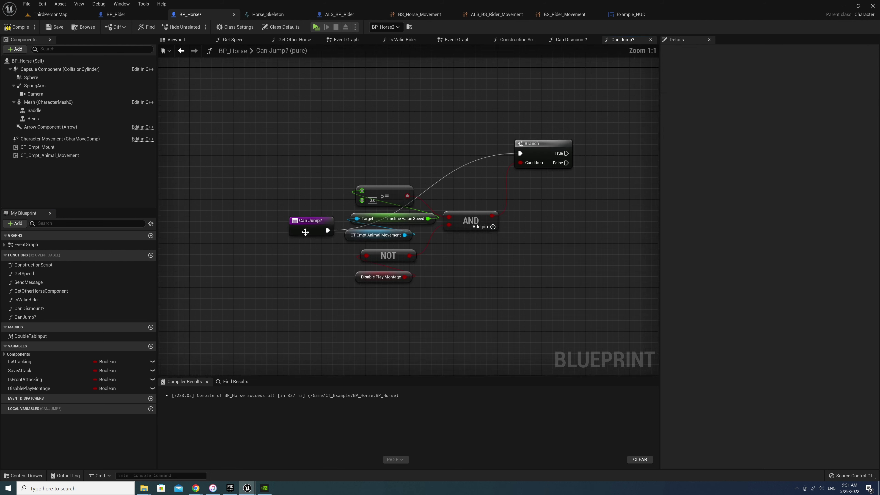
{"action": "left_click_drag", "start_coordinate": [325, 229], "coordinate": [340, 153]}
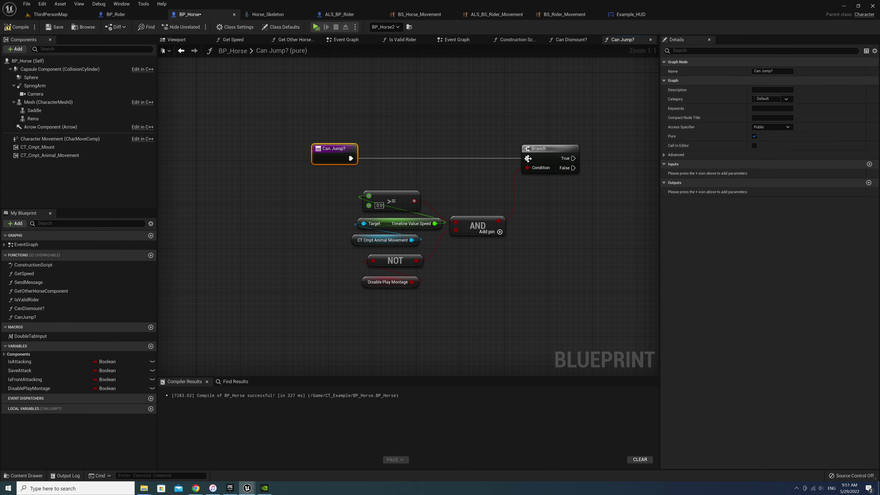
{"action": "left_click", "coordinate": [547, 149]}
{"action": "key", "text": "Delete"}
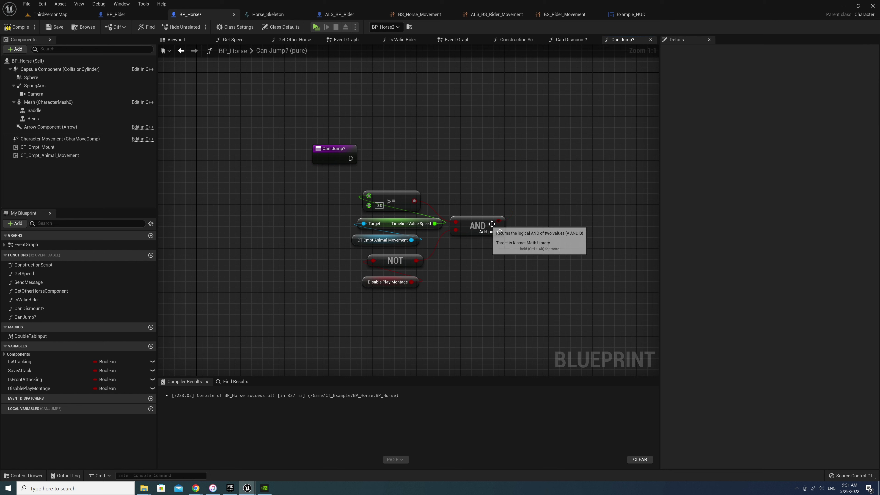
{"action": "left_click_drag", "start_coordinate": [499, 221], "coordinate": [336, 164]}
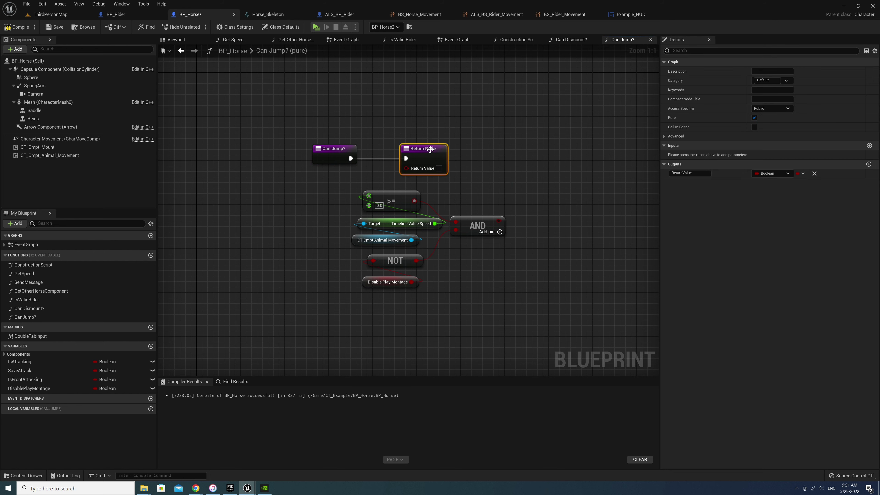
{"action": "left_click_drag", "start_coordinate": [430, 149], "coordinate": [567, 150]}
{"action": "left_click_drag", "start_coordinate": [499, 221], "coordinate": [556, 171]}
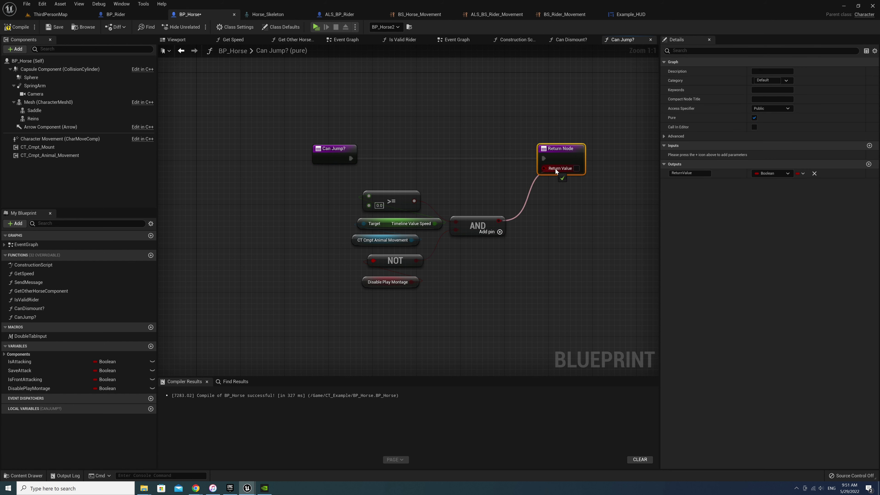
{"action": "left_click_drag", "start_coordinate": [336, 195], "coordinate": [461, 291]}
{"action": "left_click_drag", "start_coordinate": [483, 224], "coordinate": [429, 208]}
{"action": "left_click", "coordinate": [448, 165]}
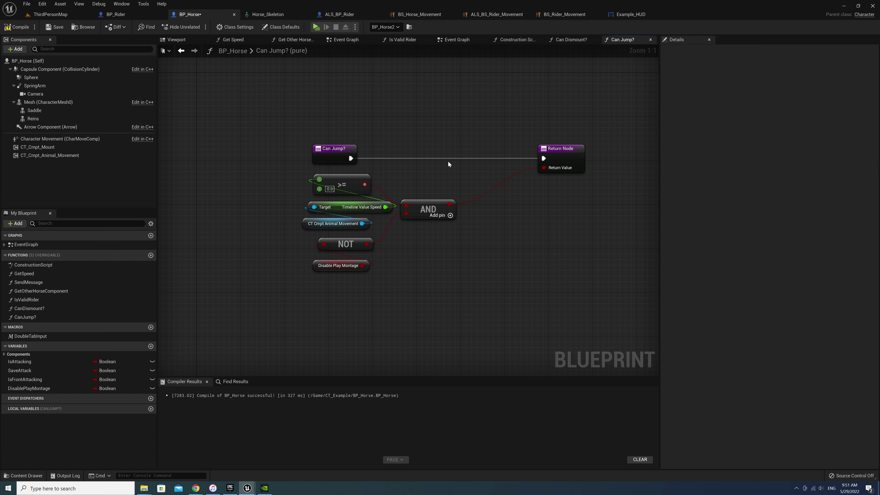
Add a new Branch after InputAction Jump Pressed, conditioned on Can Jump? and leading to the second Branch
{"action": "left_click", "coordinate": [180, 51]}
{"action": "left_click", "coordinate": [315, 184]}
{"action": "mouse_move", "coordinate": [316, 183]}
{"action": "left_mouse_down"}
{"action": "mouse_move", "coordinate": [321, 162]}
{"action": "mouse_move", "coordinate": [328, 169]}
{"action": "mouse_move", "coordinate": [322, 161]}
{"action": "left_mouse_up"}
{"action": "left_click_drag", "start_coordinate": [374, 167], "coordinate": [473, 167]}
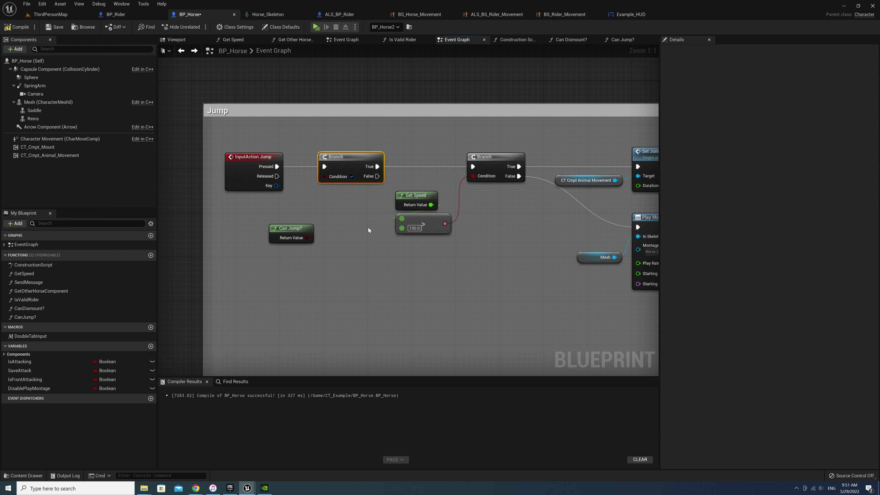
{"action": "left_click_drag", "start_coordinate": [307, 238], "coordinate": [330, 179]}
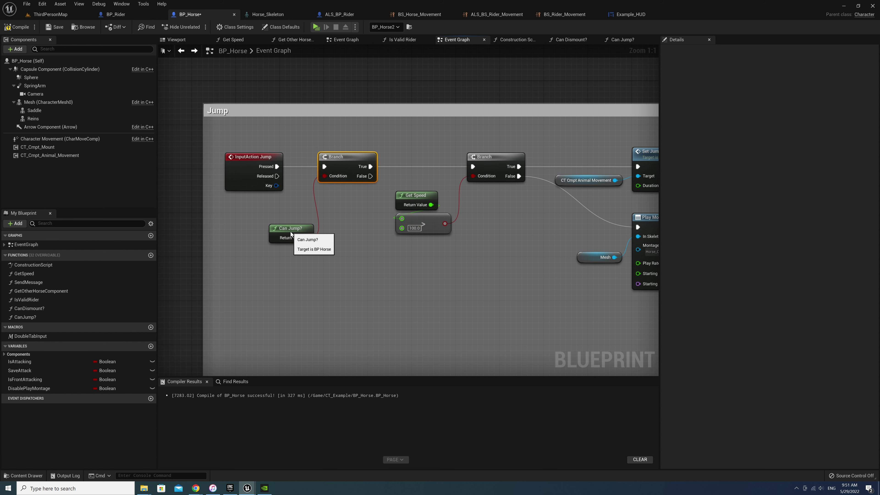
{"action": "left_click_drag", "start_coordinate": [292, 230], "coordinate": [253, 208]}
{"action": "left_click", "coordinate": [321, 219]}
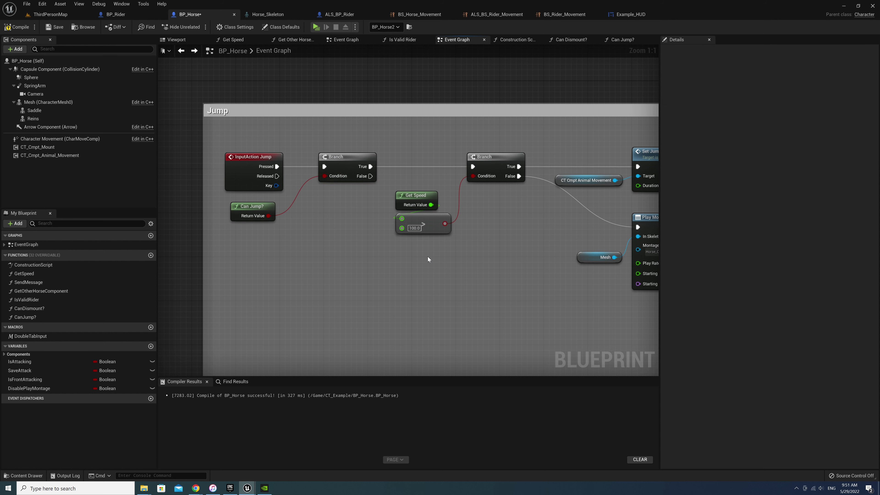
Collapse the Attack Front condition nodes into a pure function named CanAttackFront?
{"action": "scroll", "coordinate": [427, 259], "scroll_direction": "down", "scroll_amount": 3}
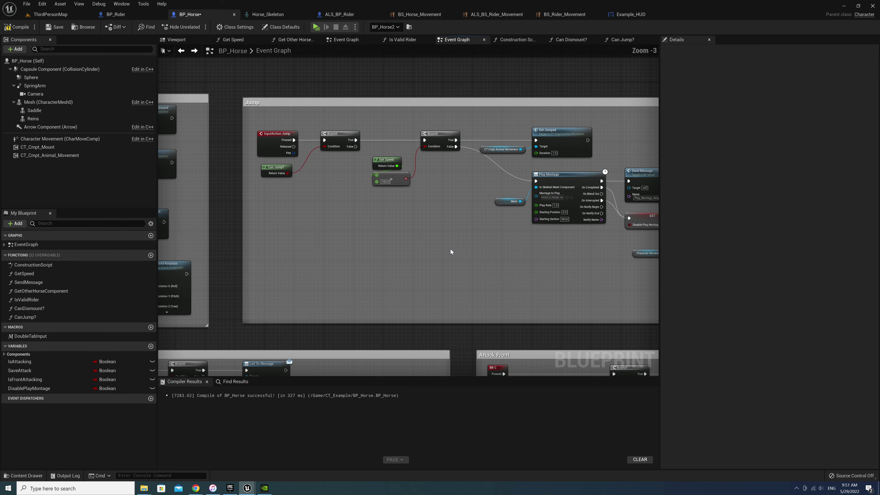
{"action": "right_click_drag", "start_coordinate": [445, 295], "coordinate": [442, 163]}
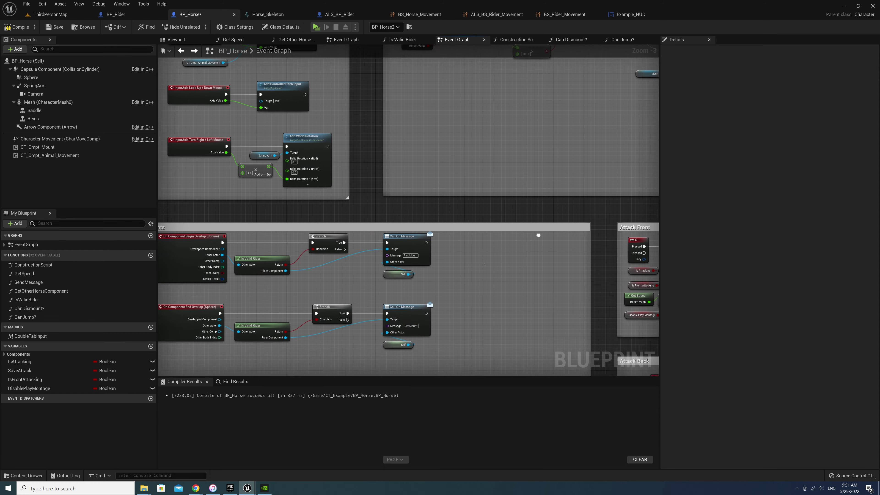
{"action": "right_click_drag", "start_coordinate": [317, 281], "coordinate": [313, 209]}
{"action": "scroll", "coordinate": [530, 239], "scroll_direction": "up", "scroll_amount": 3}
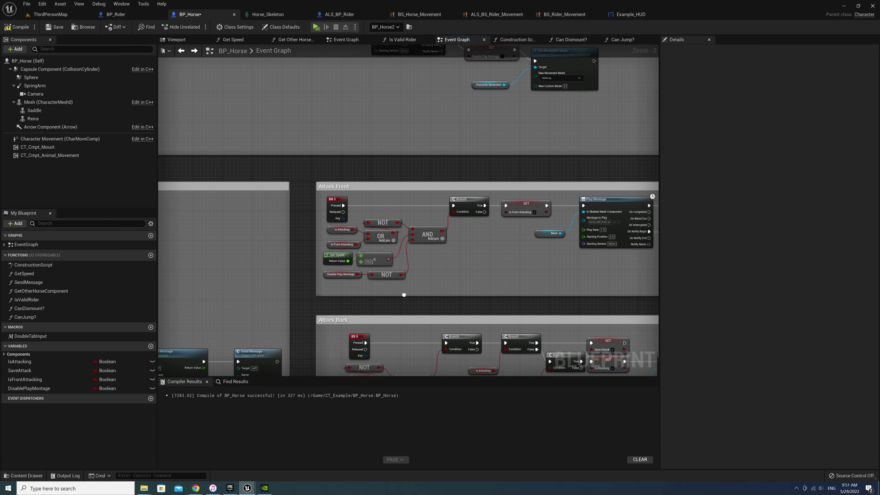
{"action": "right_click_drag", "start_coordinate": [530, 239], "coordinate": [375, 268]}
{"action": "left_click_drag", "start_coordinate": [419, 259], "coordinate": [419, 265]}
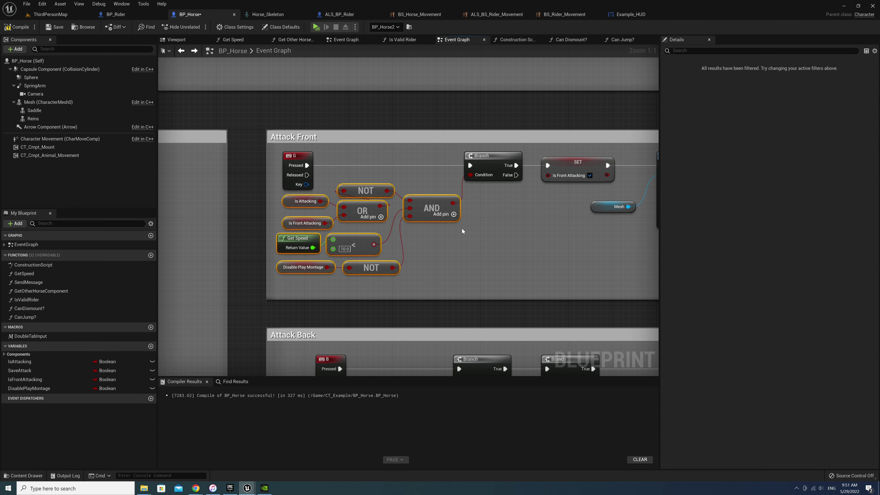
{"action": "right_click", "coordinate": [429, 204]}
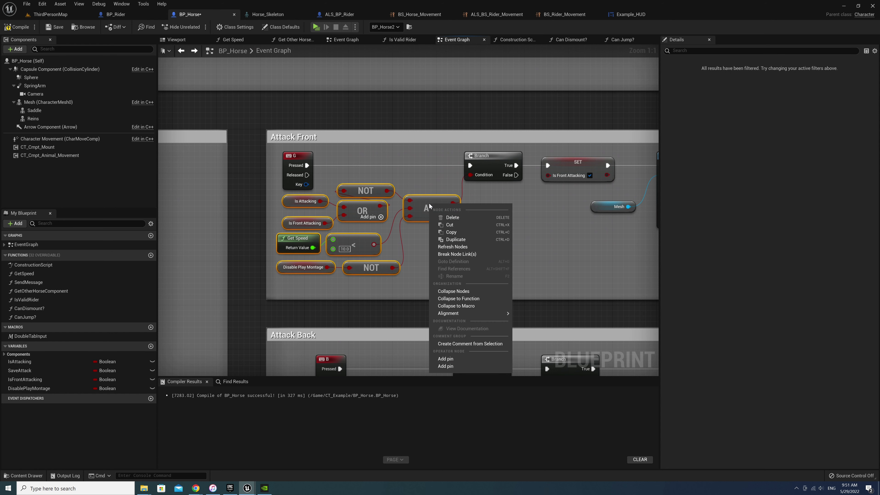
{"action": "left_click", "coordinate": [467, 299]}
{"action": "type", "text": "CanAttackFront"}
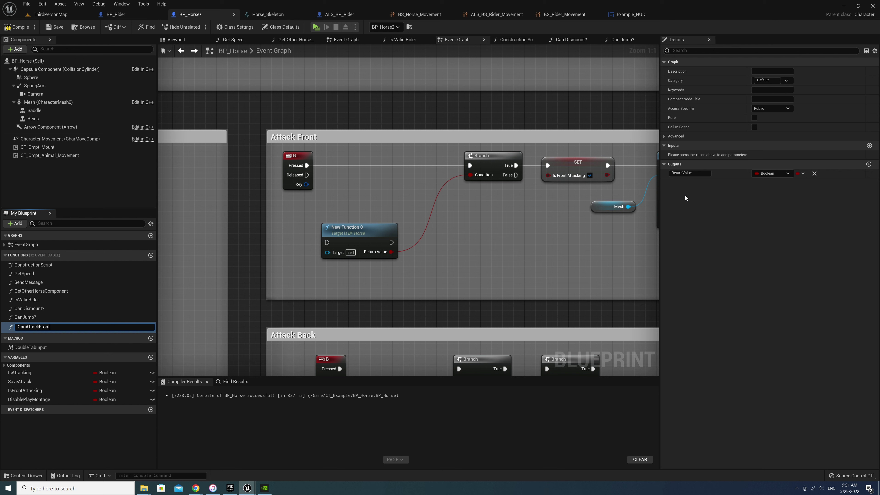
{"action": "key", "text": "Return"}
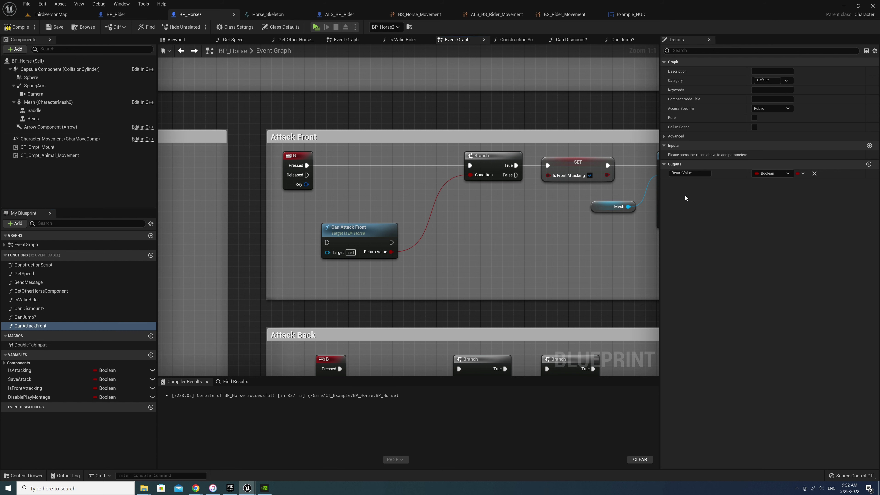
{"action": "left_click", "coordinate": [52, 325]}
{"action": "type", "text": "?"}
{"action": "key", "text": "Return"}
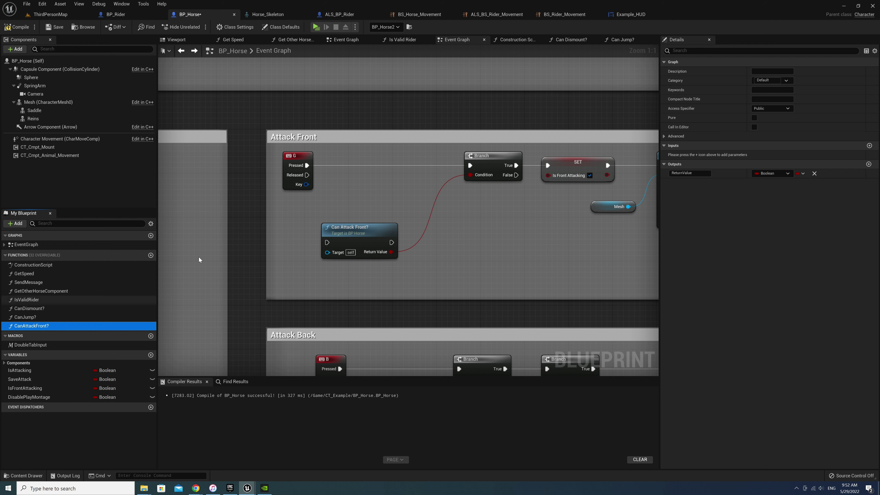
{"action": "left_click", "coordinate": [754, 117]}
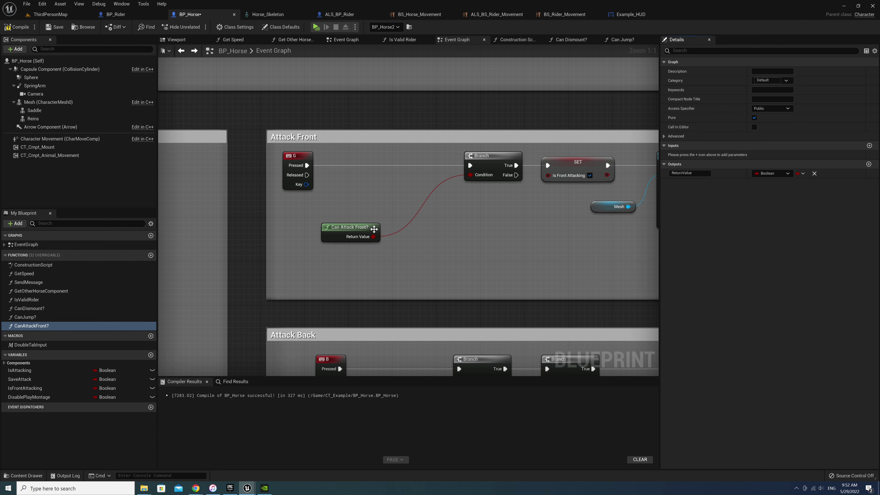
Place Can Attack Front? below the G event and move its internal condition nodes below the entry line
{"action": "left_click_drag", "start_coordinate": [331, 227], "coordinate": [291, 205]}
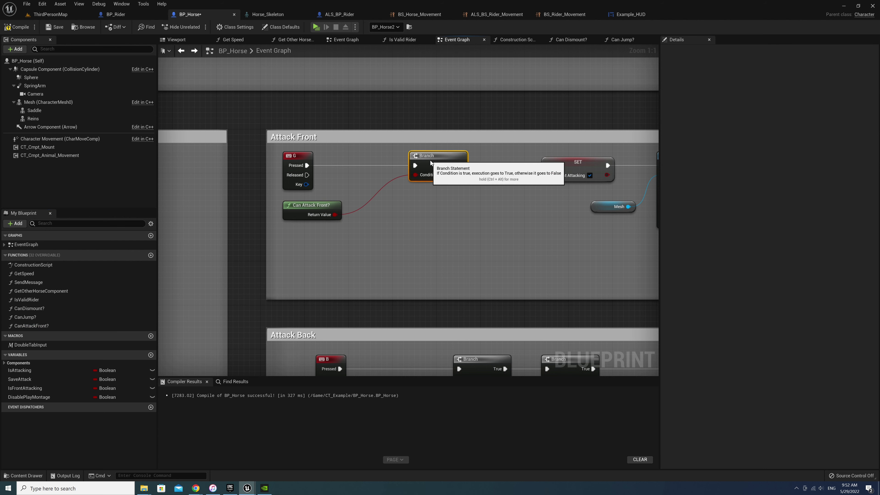
{"action": "double_click", "coordinate": [312, 207]}
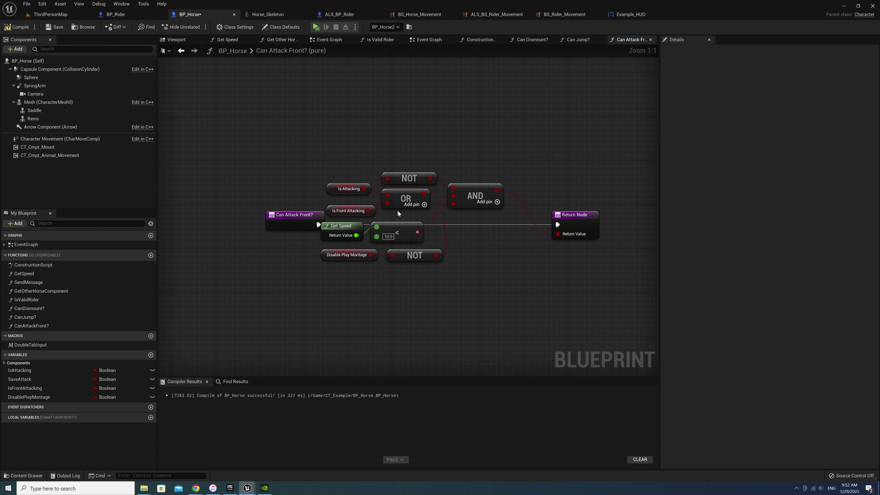
{"action": "left_click_drag", "start_coordinate": [338, 161], "coordinate": [471, 319]}
{"action": "left_click_drag", "start_coordinate": [470, 255], "coordinate": [469, 273]}
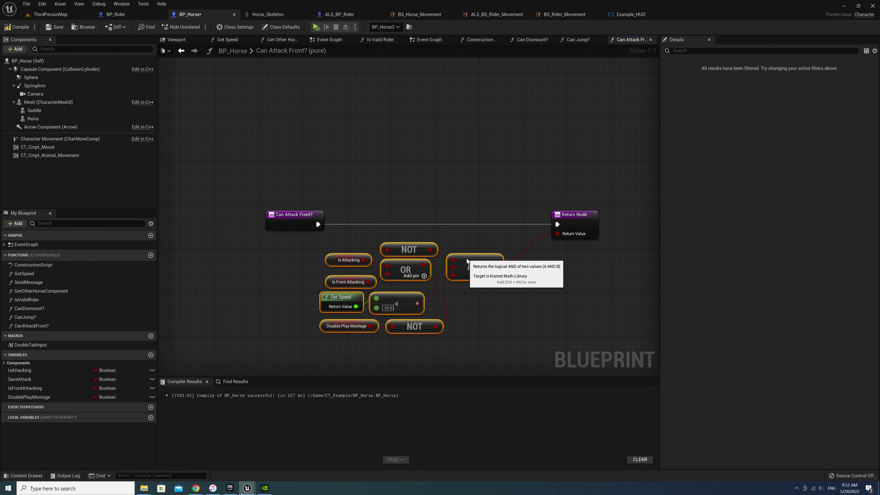
{"action": "left_click", "coordinate": [429, 195]}
{"action": "left_click", "coordinate": [181, 51]}
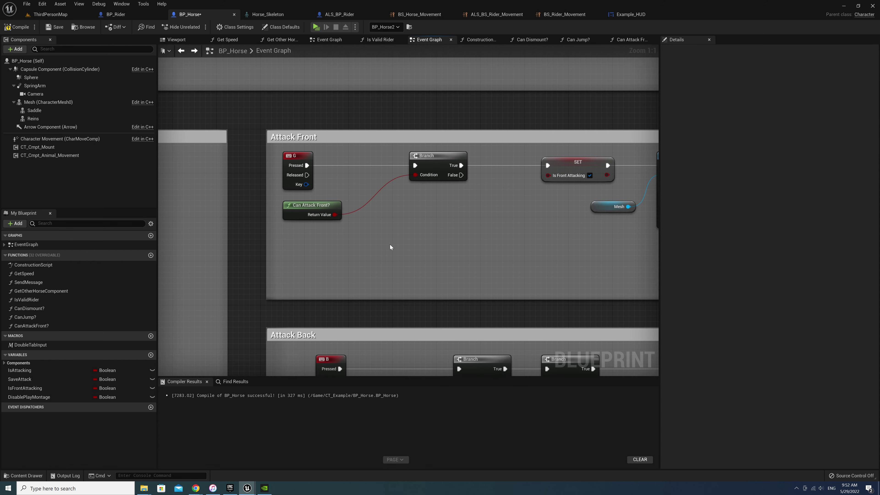
Collapse the Attack Back condition nodes into a pure function named CanAttackBack?
{"action": "right_click_drag", "start_coordinate": [433, 174], "coordinate": [427, 45]}
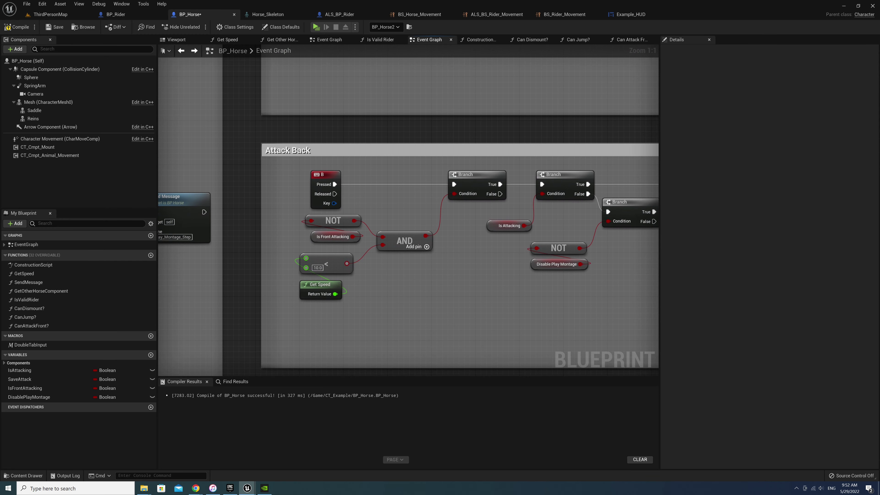
{"action": "left_click_drag", "start_coordinate": [287, 227], "coordinate": [418, 308]}
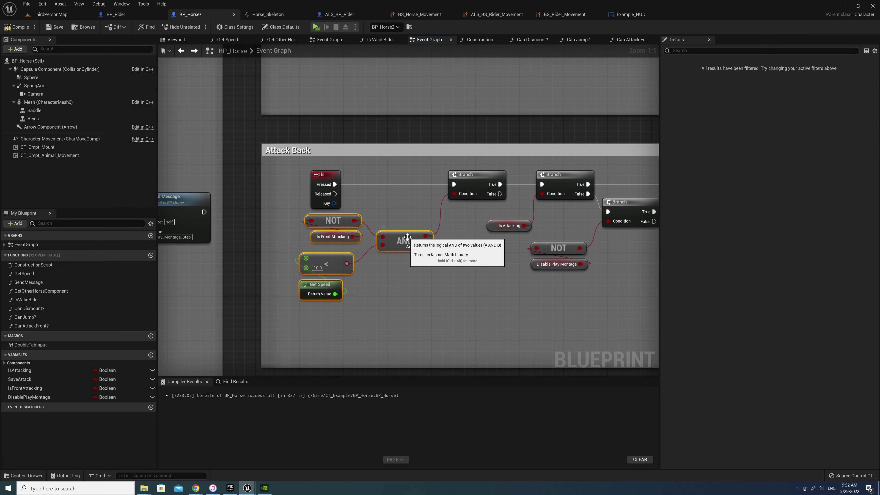
{"action": "right_click", "coordinate": [407, 239]}
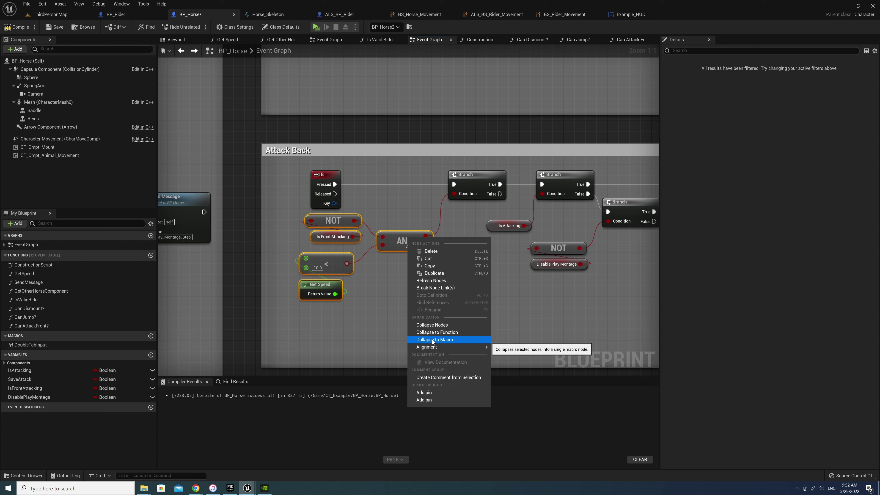
{"action": "left_click", "coordinate": [440, 333]}
{"action": "type", "text": "CanAttackBack?"}
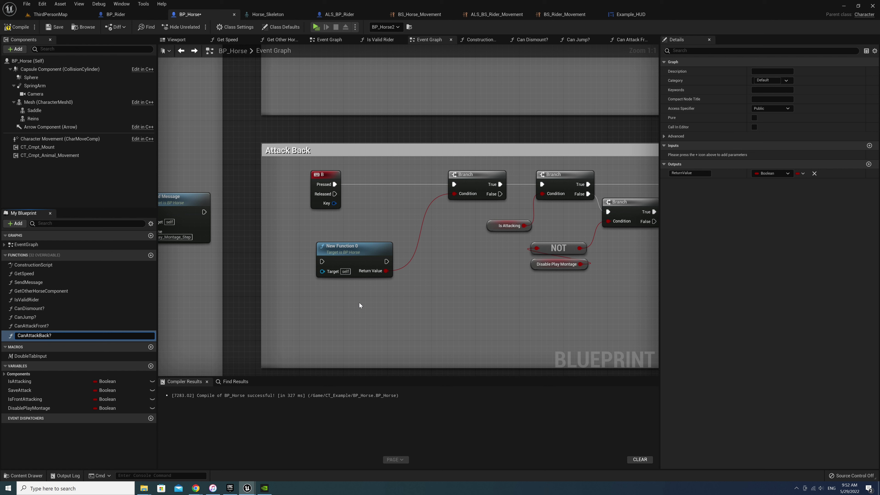
{"action": "key", "text": "Return"}
{"action": "left_click", "coordinate": [754, 118]}
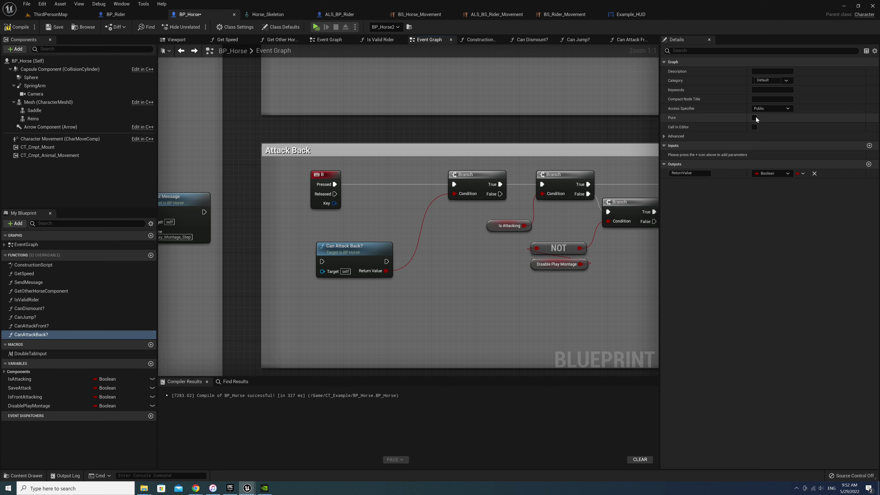
Place Can Attack Back? below the B event and shift its internal conditions to reveal the Return Node
{"action": "left_click_drag", "start_coordinate": [341, 246], "coordinate": [337, 231]}
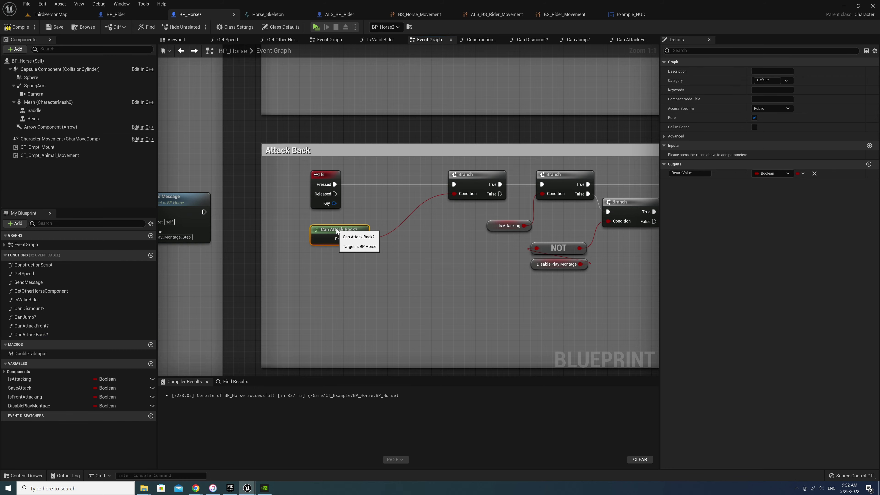
{"action": "double_click", "coordinate": [337, 231]}
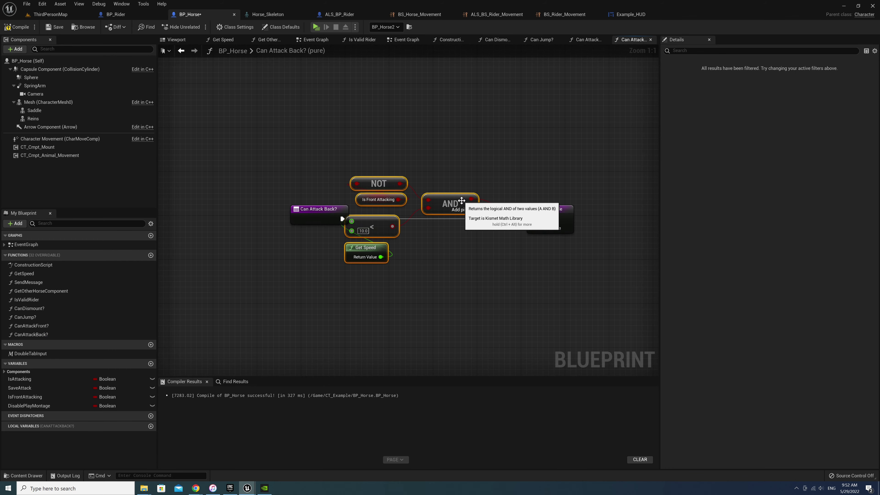
{"action": "left_click_drag", "start_coordinate": [461, 201], "coordinate": [478, 250]}
{"action": "left_click", "coordinate": [507, 291]}
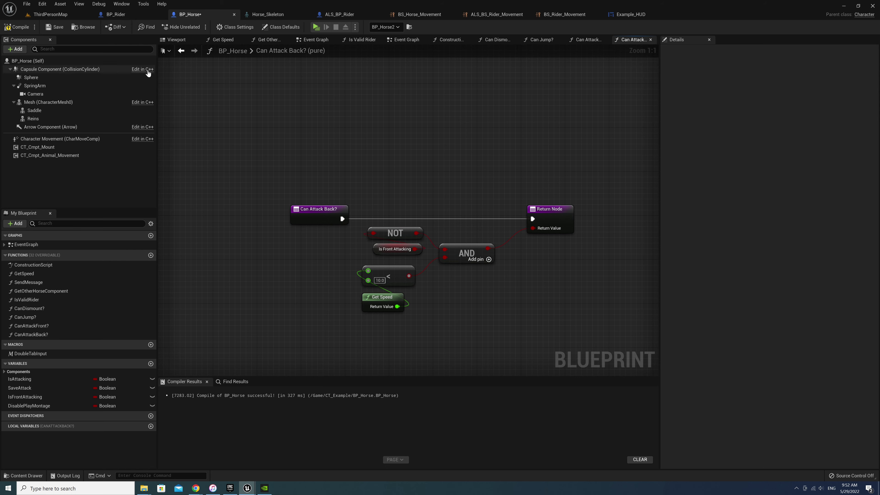
{"action": "left_click", "coordinate": [180, 50]}
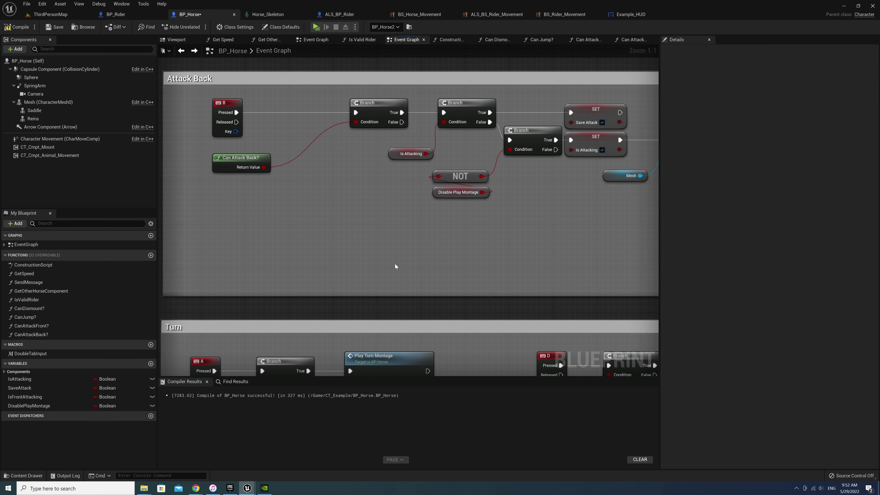
{"action": "right_click_drag", "start_coordinate": [471, 303], "coordinate": [505, 175]}
{"action": "scroll", "coordinate": [470, 303], "scroll_direction": "down", "scroll_amount": 1}
{"action": "right_click_drag", "start_coordinate": [446, 260], "coordinate": [445, 149]}
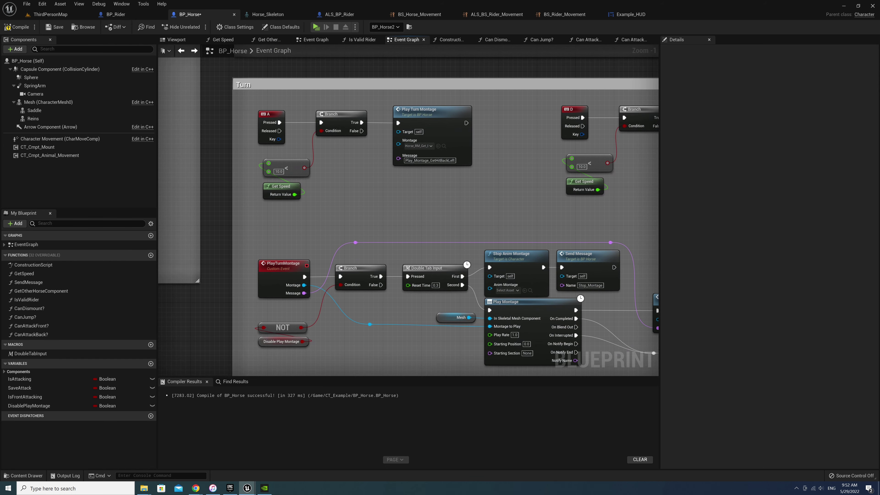
{"action": "scroll", "coordinate": [416, 294], "scroll_direction": "down", "scroll_amount": 1}
{"action": "scroll", "coordinate": [416, 294], "scroll_direction": "down", "scroll_amount": 1}
{"action": "right_click_drag", "start_coordinate": [417, 297], "coordinate": [412, 216]}
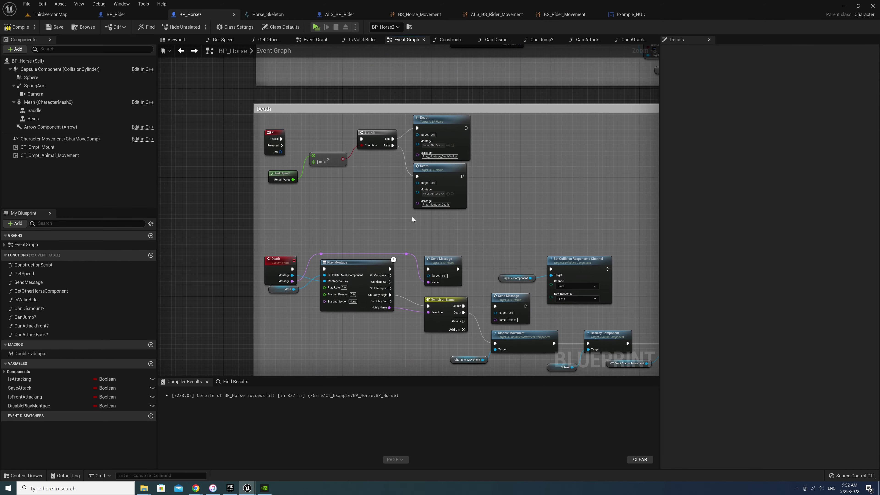
{"action": "scroll", "coordinate": [412, 219], "scroll_direction": "down", "scroll_amount": 4}
{"action": "right_click_drag", "start_coordinate": [315, 242], "coordinate": [434, 301]}
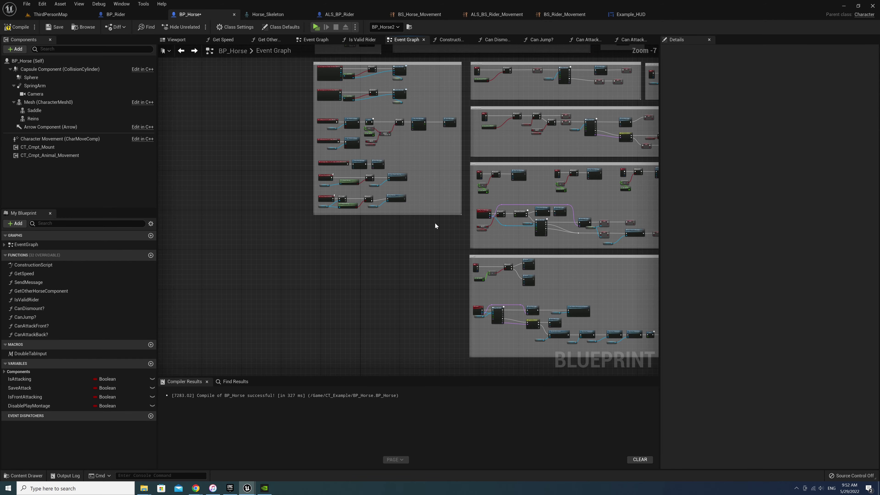
{"action": "right_click_drag", "start_coordinate": [434, 222], "coordinate": [479, 329]}
{"action": "scroll", "coordinate": [432, 279], "scroll_direction": "up", "scroll_amount": 2}
{"action": "scroll", "coordinate": [428, 267], "scroll_direction": "up", "scroll_amount": 2}
{"action": "scroll", "coordinate": [397, 214], "scroll_direction": "up", "scroll_amount": 1}
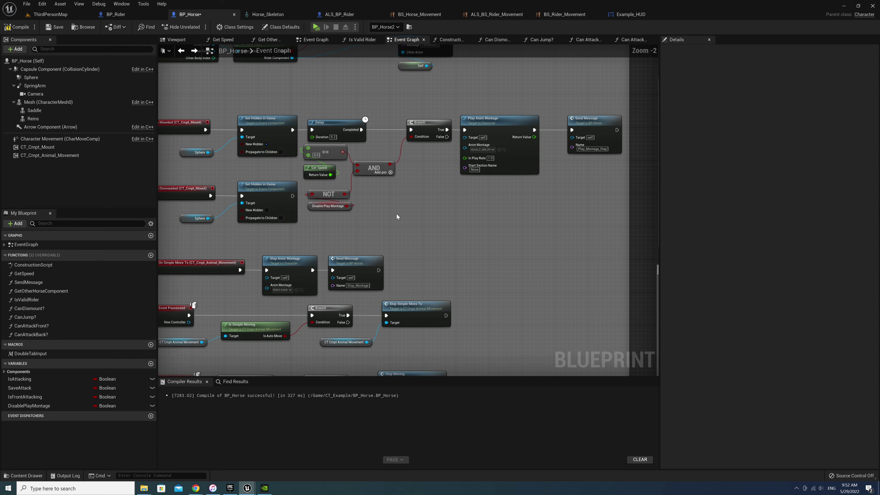
{"action": "mouse_move", "coordinate": [397, 214]}
{"action": "right_mouse_down"}
{"action": "mouse_move", "coordinate": [437, 292]}
{"action": "mouse_move", "coordinate": [400, 312]}
{"action": "mouse_move", "coordinate": [431, 321]}
{"action": "mouse_move", "coordinate": [403, 319]}
{"action": "right_mouse_up"}
{"action": "scroll", "coordinate": [436, 292], "scroll_direction": "up", "scroll_amount": 2}
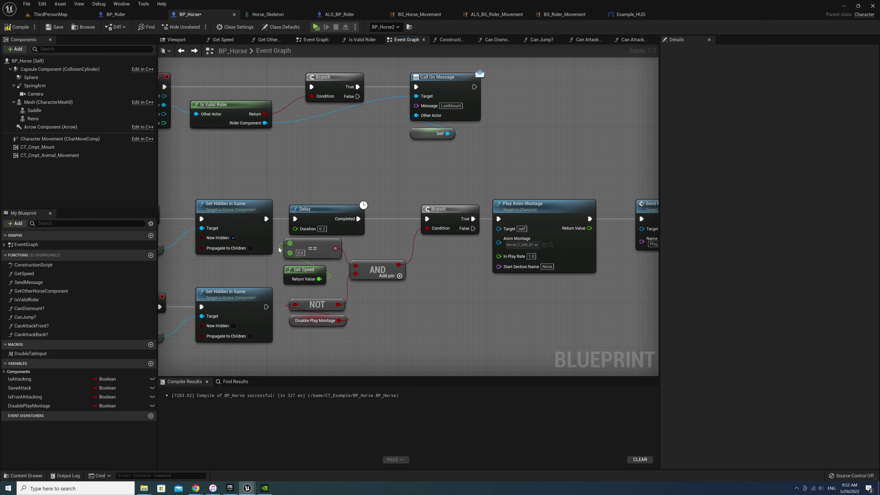
Collapse the ==, Get Speed, AND and NOT nodes into a pure function renamed CanStep?
{"action": "left_click_drag", "start_coordinate": [277, 252], "coordinate": [361, 325]}
{"action": "left_click_drag", "start_coordinate": [406, 342], "coordinate": [415, 336]}
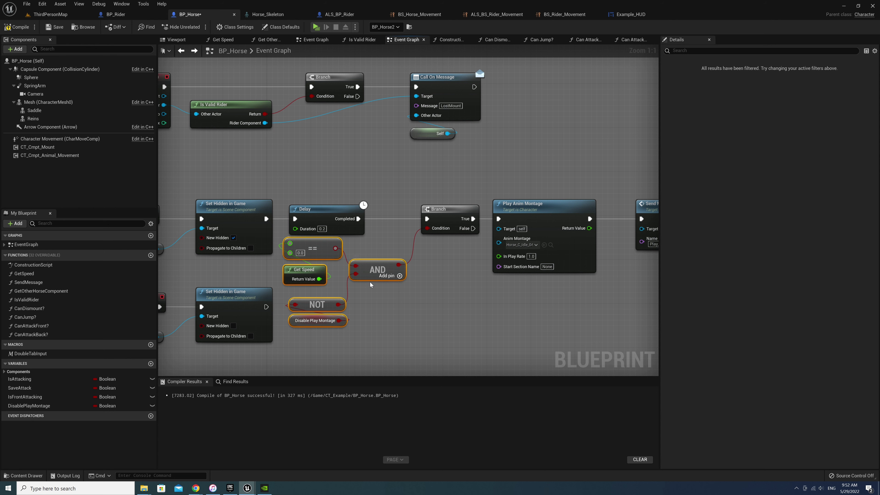
{"action": "right_click", "coordinate": [375, 270]}
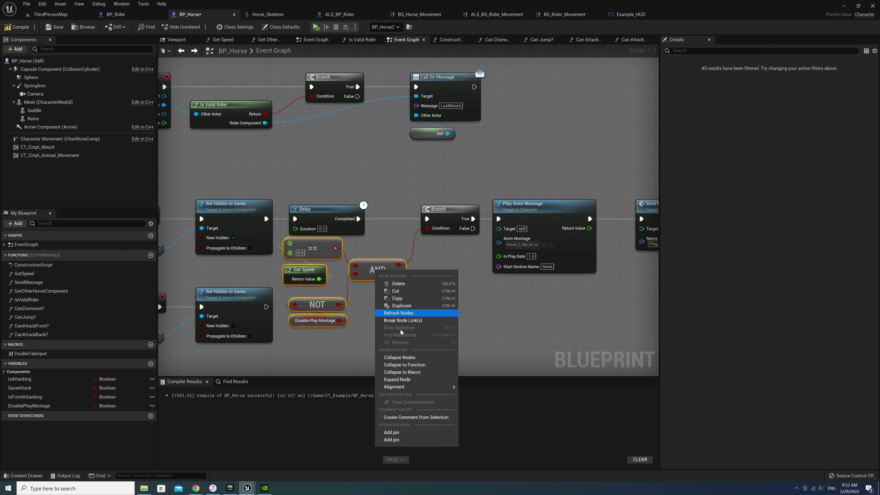
{"action": "left_click", "coordinate": [413, 367]}
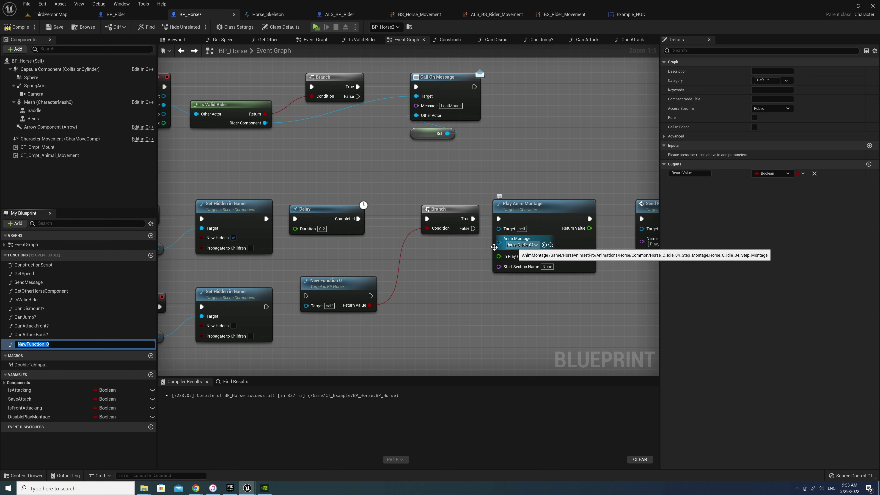
{"action": "left_click_drag", "start_coordinate": [341, 285], "coordinate": [329, 263]}
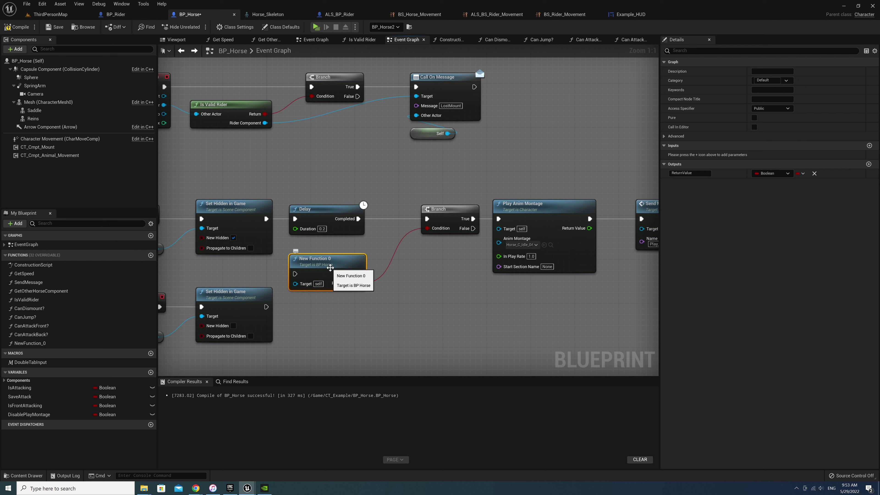
{"action": "right_click", "coordinate": [54, 342]}
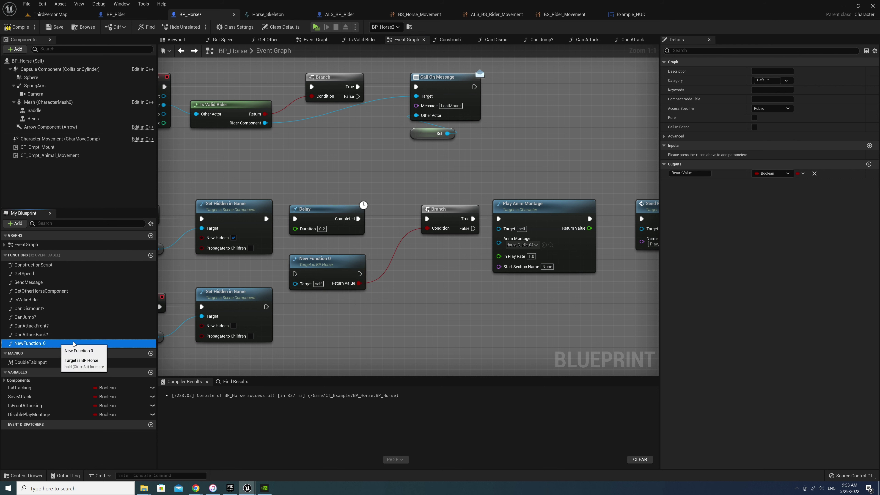
{"action": "left_click", "coordinate": [69, 348]}
{"action": "type", "text": "CanStep?"}
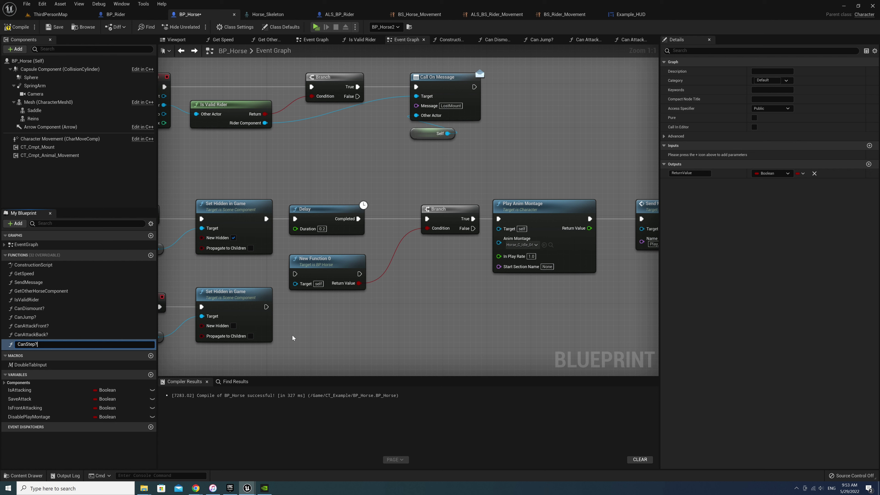
{"action": "key", "text": "Return"}
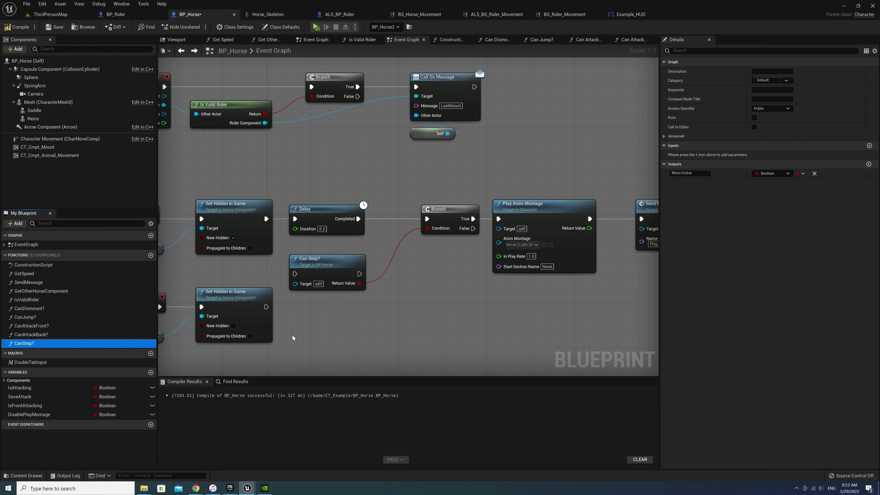
{"action": "left_click", "coordinate": [754, 118]}
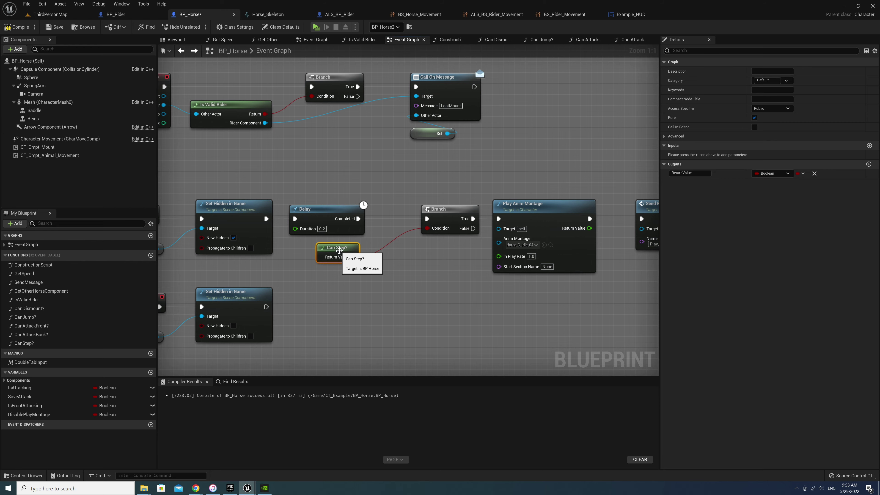
Inspect the condition nodes inside the Can Step? graph, then return to the Event Graph
{"action": "double_click", "coordinate": [309, 260]}
{"action": "left_click_drag", "start_coordinate": [344, 157], "coordinate": [451, 284]}
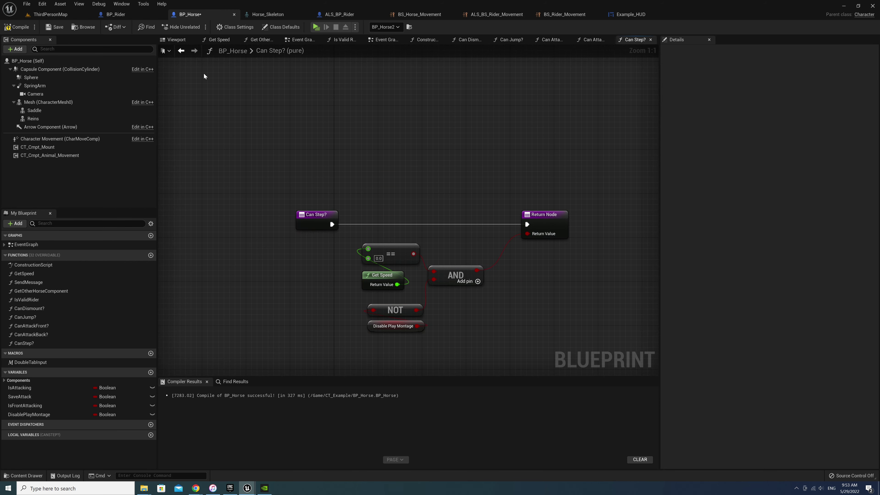
{"action": "left_click", "coordinate": [181, 51]}
{"action": "scroll", "coordinate": [456, 254], "scroll_direction": "down", "scroll_amount": 2}
Collapse the Attack Back group's NOT and Disable Play Montage nodes into a new function
{"action": "scroll", "coordinate": [453, 276], "scroll_direction": "down", "scroll_amount": 2}
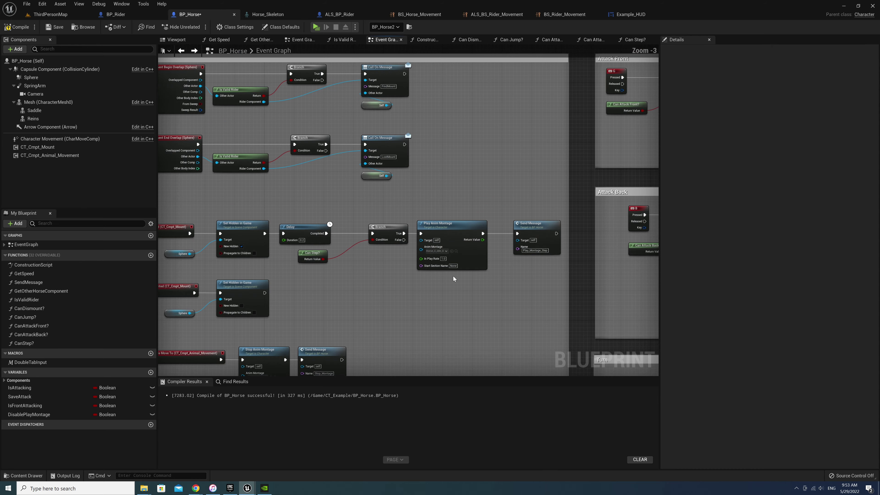
{"action": "scroll", "coordinate": [402, 262], "scroll_direction": "down", "scroll_amount": 1}
{"action": "scroll", "coordinate": [484, 278], "scroll_direction": "down", "scroll_amount": 1}
{"action": "right_click_drag", "start_coordinate": [484, 278], "coordinate": [424, 317]}
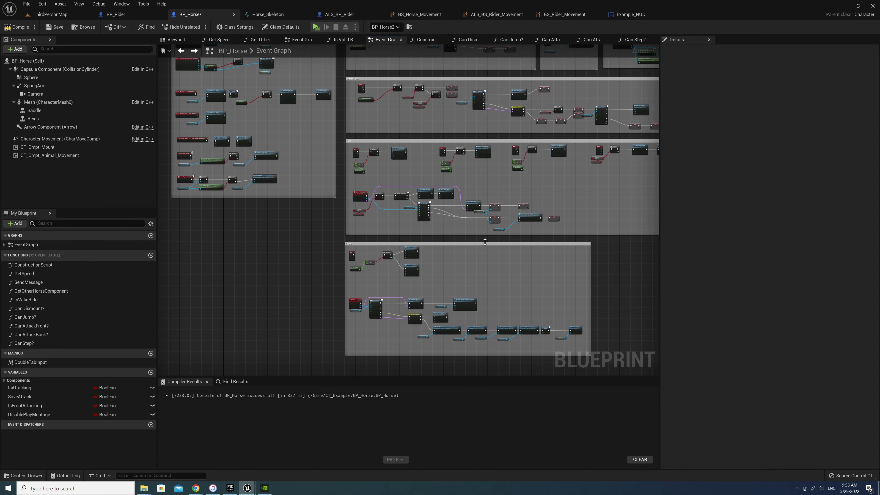
{"action": "right_click_drag", "start_coordinate": [466, 255], "coordinate": [473, 300]}
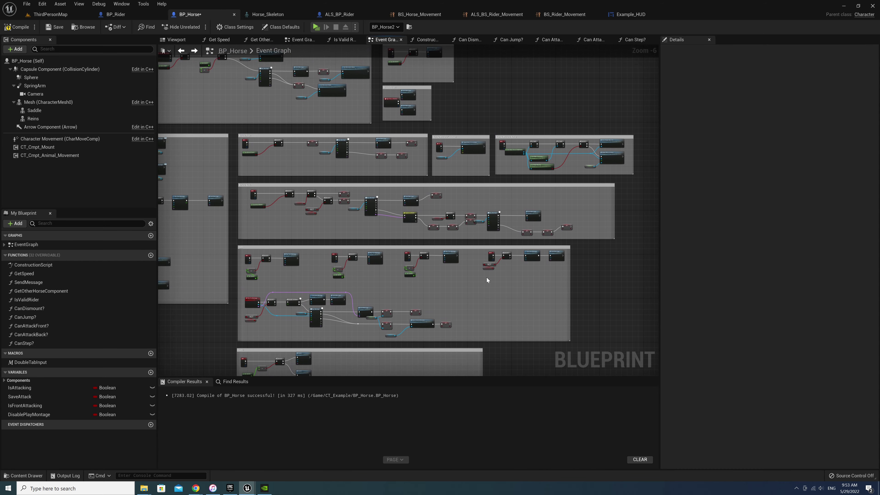
{"action": "scroll", "coordinate": [364, 242], "scroll_direction": "up", "scroll_amount": 2}
{"action": "scroll", "coordinate": [364, 241], "scroll_direction": "up", "scroll_amount": 1}
{"action": "mouse_move", "coordinate": [215, 221]}
{"action": "right_mouse_down"}
{"action": "mouse_move", "coordinate": [345, 239]}
{"action": "mouse_move", "coordinate": [367, 271]}
{"action": "right_mouse_up"}
{"action": "scroll", "coordinate": [367, 271], "scroll_direction": "up", "scroll_amount": 1}
{"action": "scroll", "coordinate": [367, 271], "scroll_direction": "up", "scroll_amount": 2}
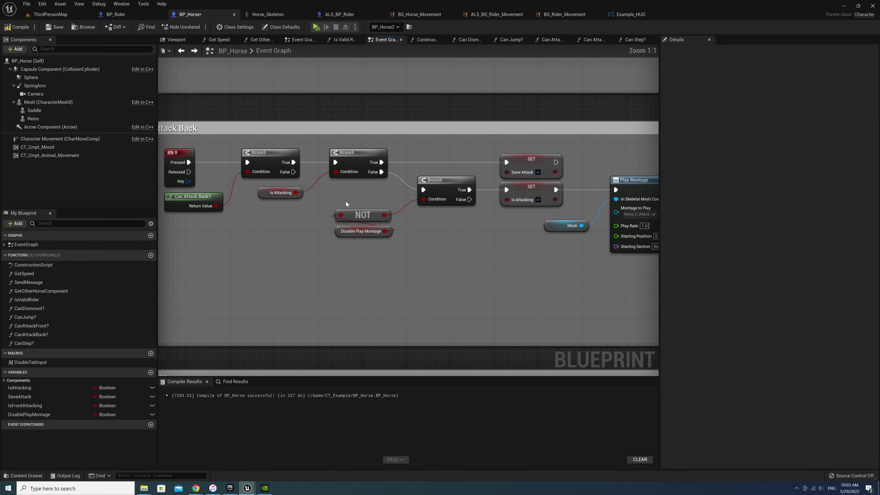
{"action": "left_click_drag", "start_coordinate": [324, 203], "coordinate": [403, 265]}
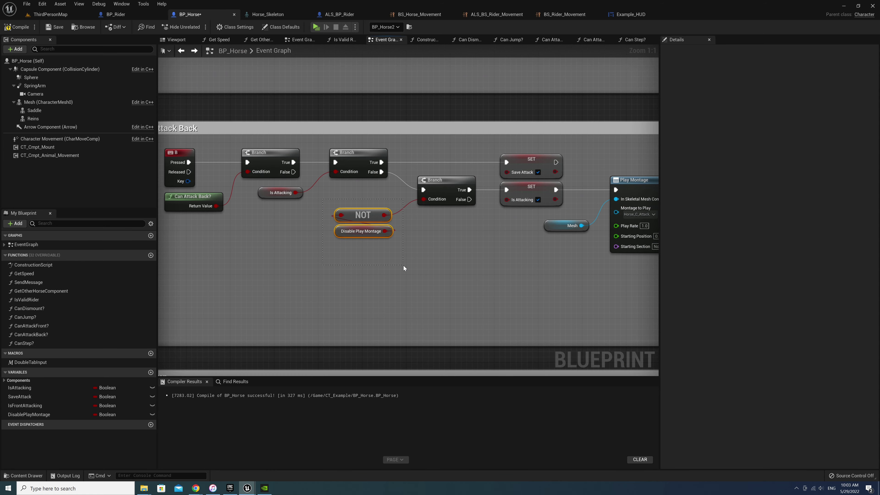
{"action": "right_click", "coordinate": [365, 218]}
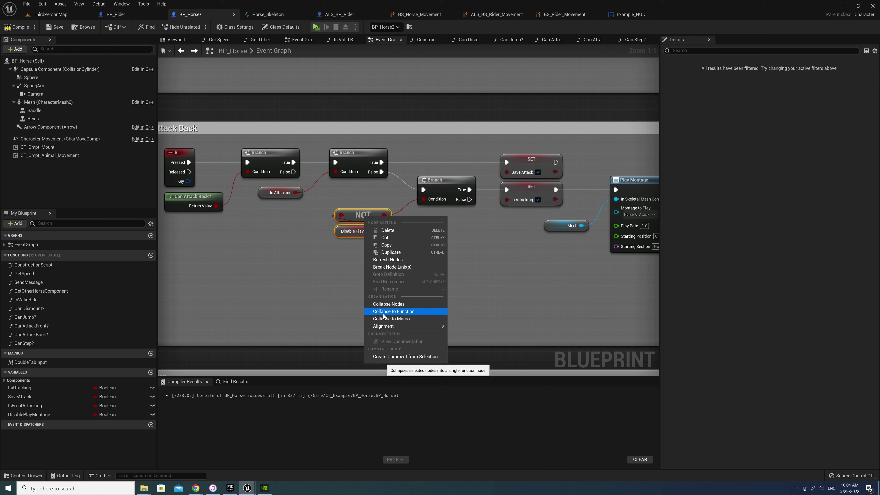
{"action": "left_click", "coordinate": [398, 313]}
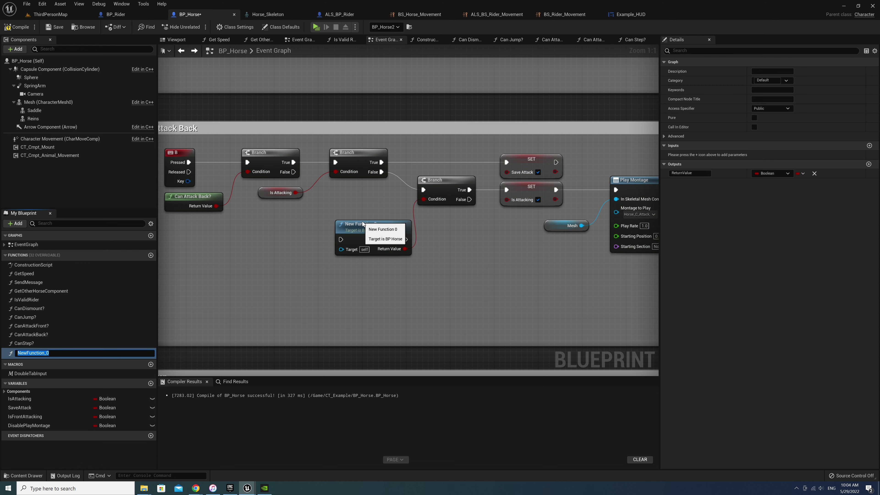
Name the new function CanPlayMontage? and position its node before the Branch
{"action": "left_click", "coordinate": [41, 354]}
{"action": "left_click", "coordinate": [41, 353]}
{"action": "type", "text": "CanPlayMontage"}
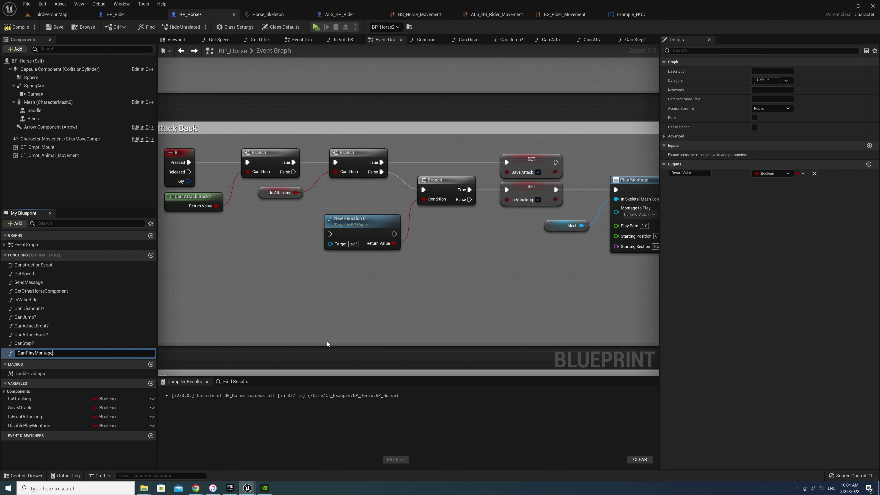
{"action": "key", "text": "Return"}
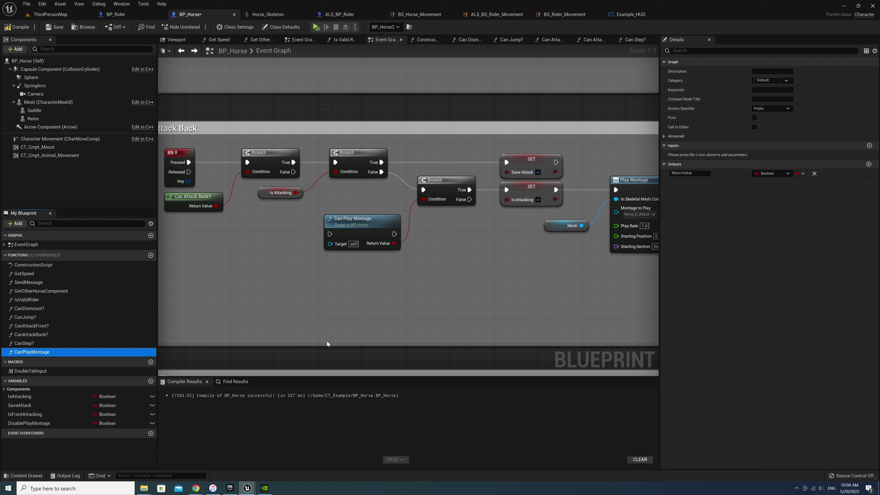
{"action": "left_click", "coordinate": [128, 350]}
{"action": "type", "text": "?"}
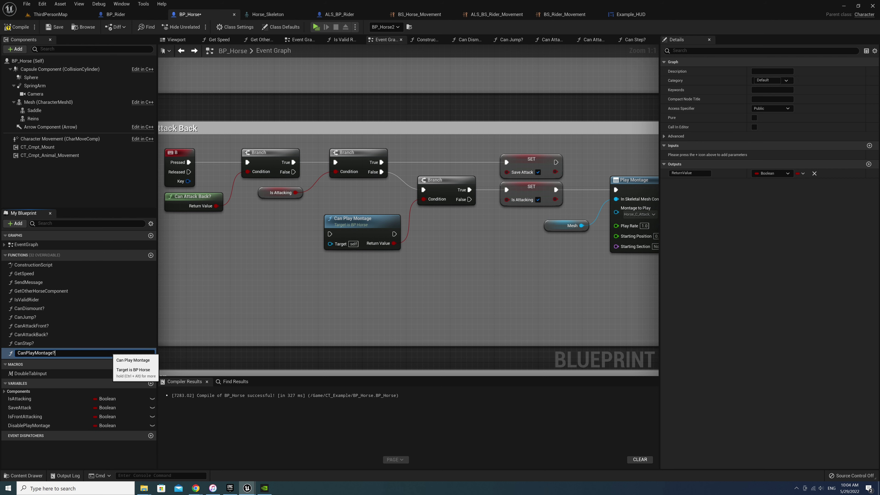
{"action": "key", "text": "Return"}
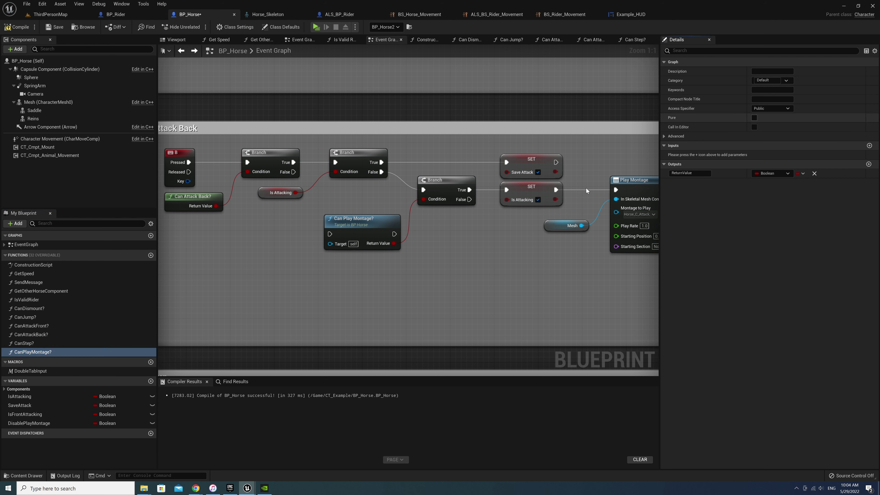
{"action": "left_click_drag", "start_coordinate": [351, 220], "coordinate": [356, 209]}
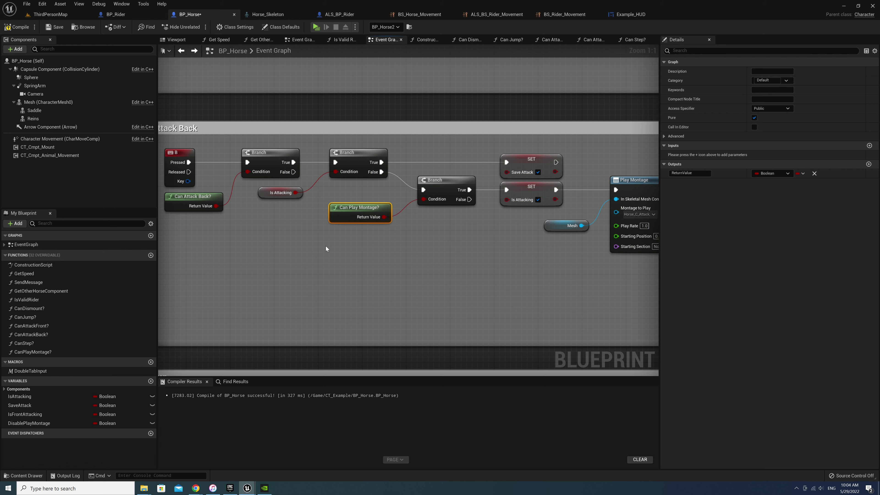
{"action": "scroll", "coordinate": [429, 260], "scroll_direction": "down", "scroll_amount": 2}
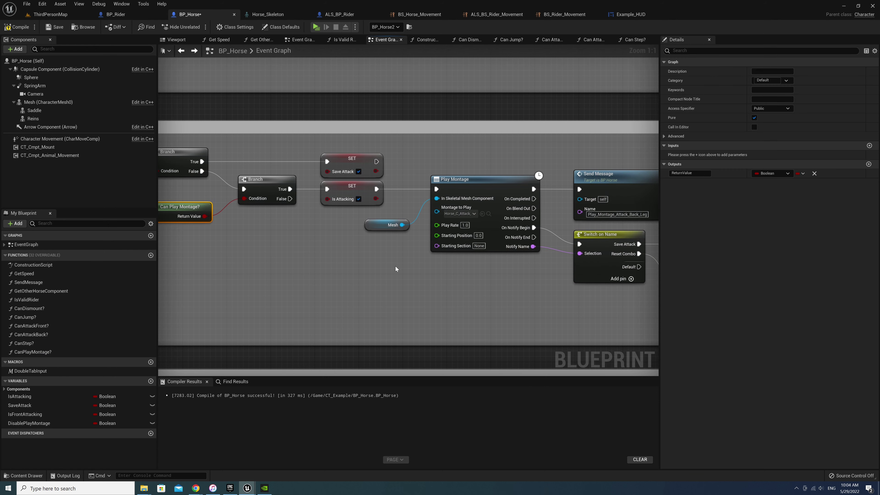
Feed the PlayTurnMontage Branch condition from a pasted Can Play Montage? node, deleting the old NOT check
{"action": "right_click_drag", "start_coordinate": [486, 274], "coordinate": [361, 262]}
{"action": "left_click", "coordinate": [409, 278]}
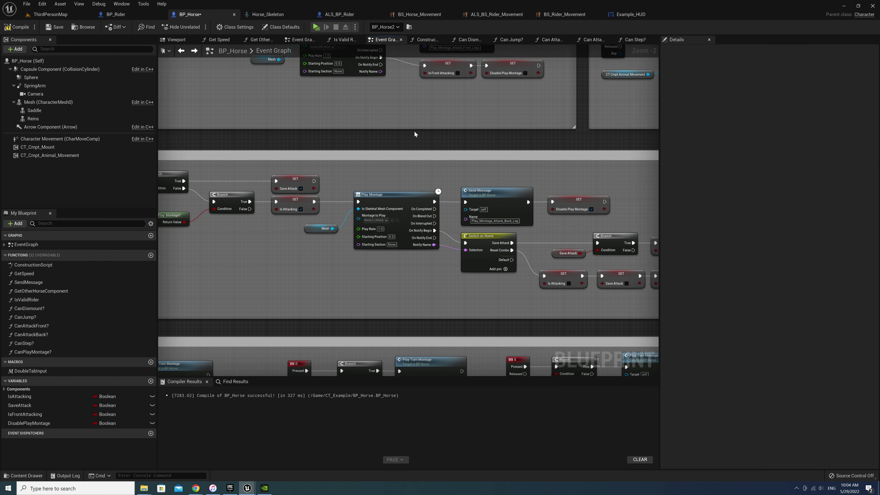
{"action": "right_click_drag", "start_coordinate": [415, 134], "coordinate": [459, 184]}
{"action": "scroll", "coordinate": [366, 215], "scroll_direction": "down", "scroll_amount": 3}
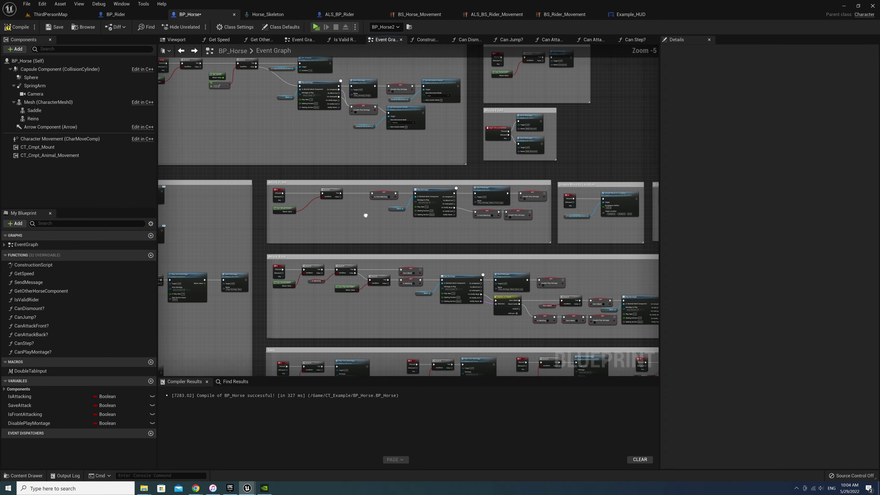
{"action": "right_click_drag", "start_coordinate": [366, 215], "coordinate": [386, 223]}
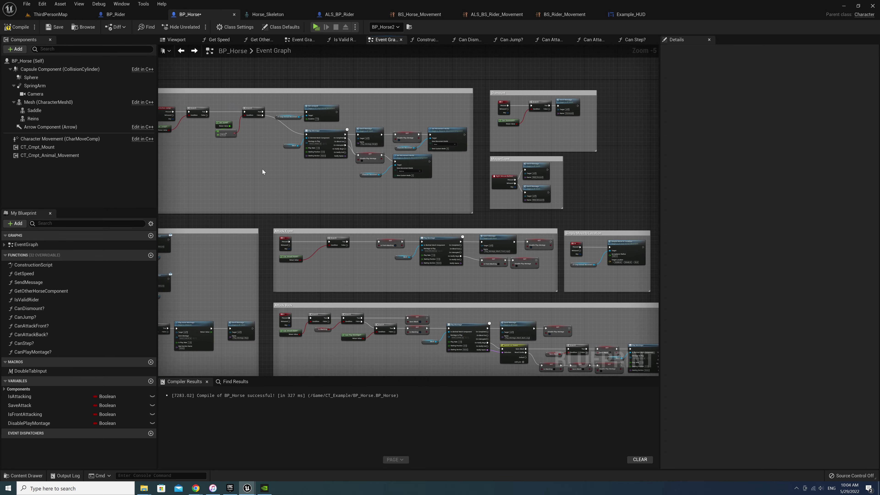
{"action": "right_click_drag", "start_coordinate": [298, 304], "coordinate": [286, 122]}
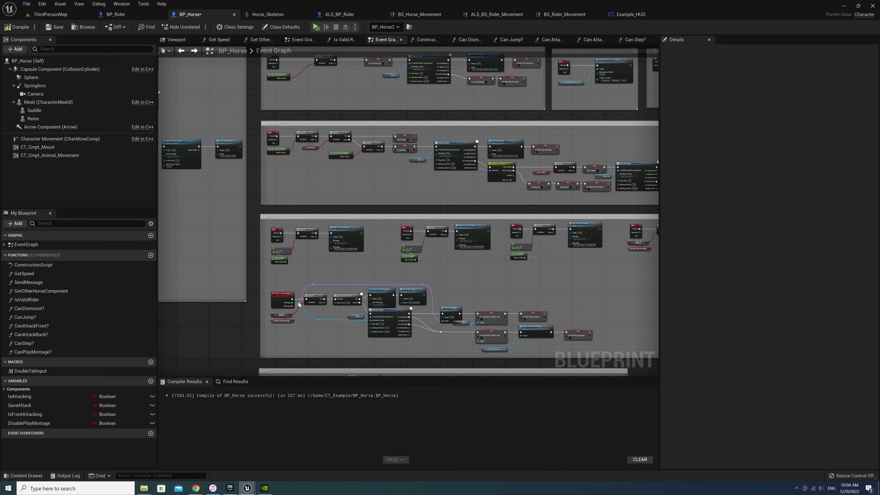
{"action": "right_click_drag", "start_coordinate": [298, 304], "coordinate": [331, 284]}
{"action": "scroll", "coordinate": [331, 284], "scroll_direction": "up", "scroll_amount": 4}
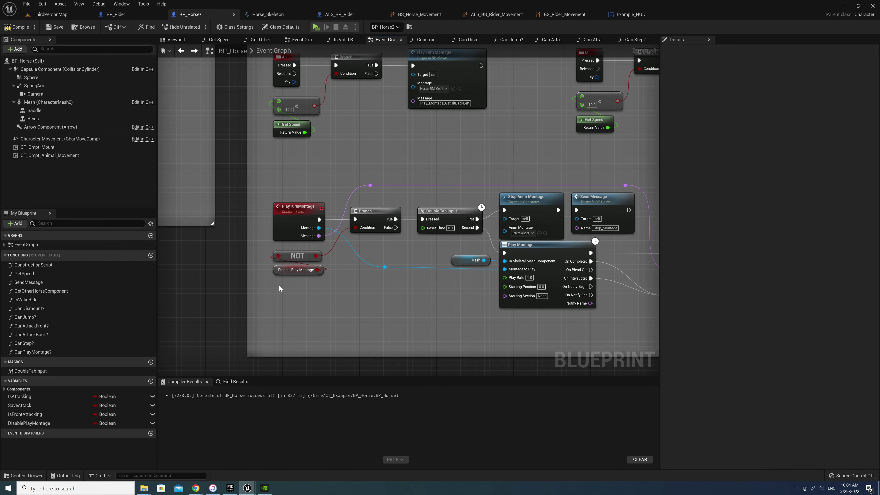
{"action": "key", "text": "ctrl+v"}
{"action": "mouse_move", "coordinate": [322, 296]}
{"action": "left_mouse_down"}
{"action": "mouse_move", "coordinate": [356, 227]}
{"action": "mouse_move", "coordinate": [285, 279]}
{"action": "left_mouse_up"}
{"action": "key", "text": "Delete"}
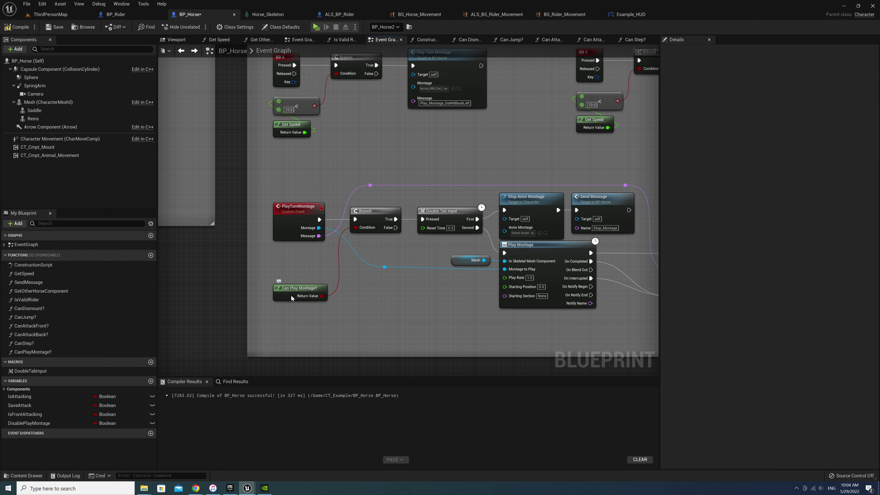
Wire a second Can Play Montage? node into the W key Branch condition and delete its NOT and Disable Play Montage nodes
{"action": "left_click", "coordinate": [291, 298]}
{"action": "right_click_drag", "start_coordinate": [431, 307], "coordinate": [278, 299]}
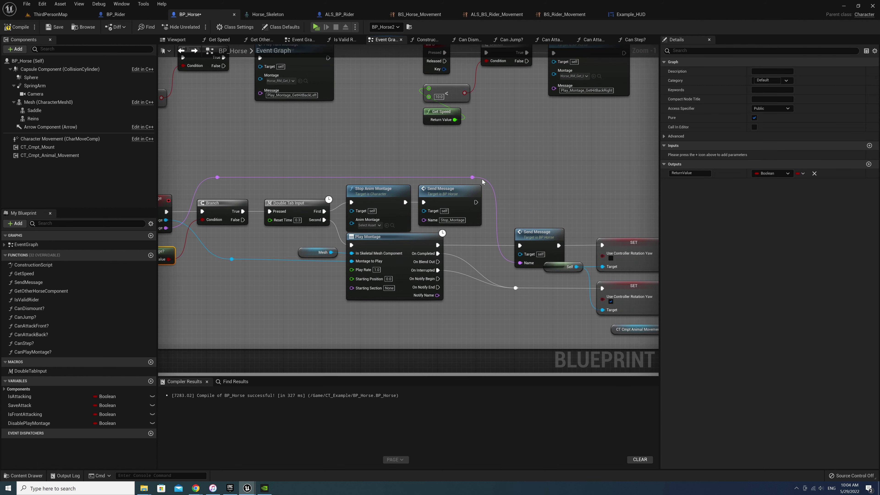
{"action": "mouse_move", "coordinate": [483, 181]}
{"action": "right_mouse_down"}
{"action": "mouse_move", "coordinate": [385, 225]}
{"action": "mouse_move", "coordinate": [507, 190]}
{"action": "mouse_move", "coordinate": [550, 240]}
{"action": "mouse_move", "coordinate": [417, 219]}
{"action": "right_mouse_up"}
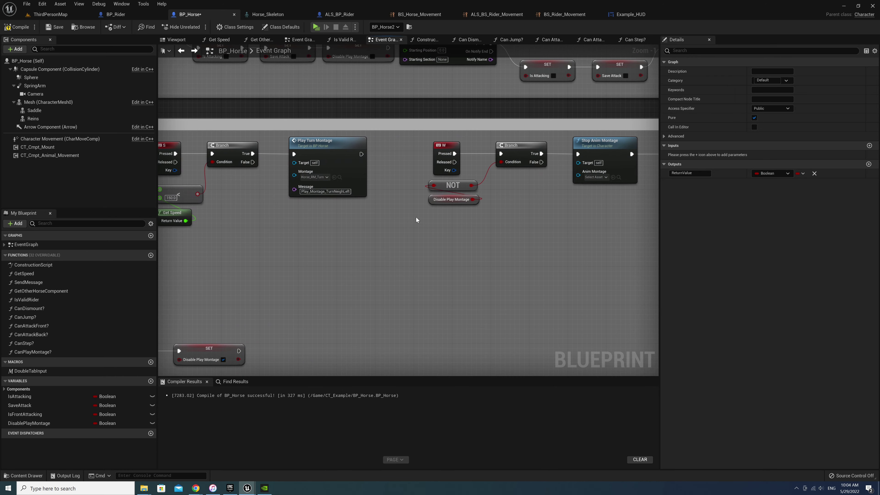
{"action": "key", "text": "ctrl+v"}
{"action": "left_click_drag", "start_coordinate": [468, 225], "coordinate": [507, 163]}
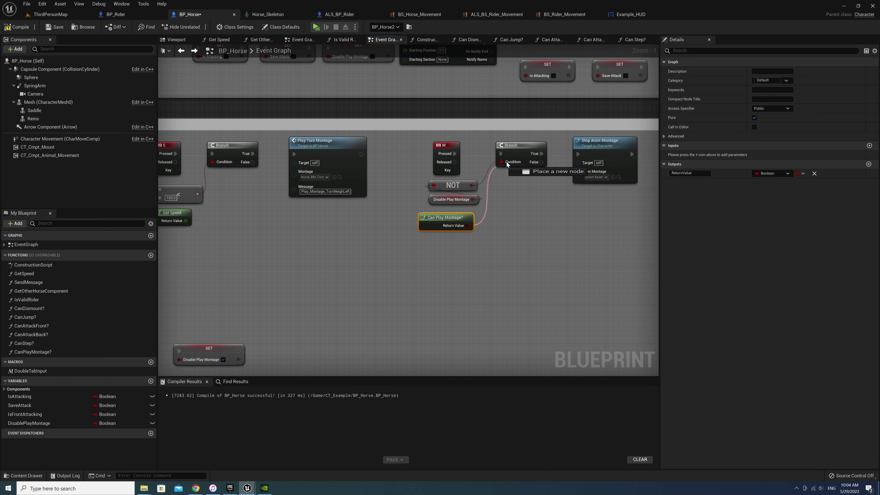
{"action": "mouse_move", "coordinate": [427, 179]}
{"action": "left_mouse_down"}
{"action": "mouse_move", "coordinate": [481, 206]}
{"action": "mouse_move", "coordinate": [439, 188]}
{"action": "left_mouse_up"}
{"action": "key", "text": "Delete"}
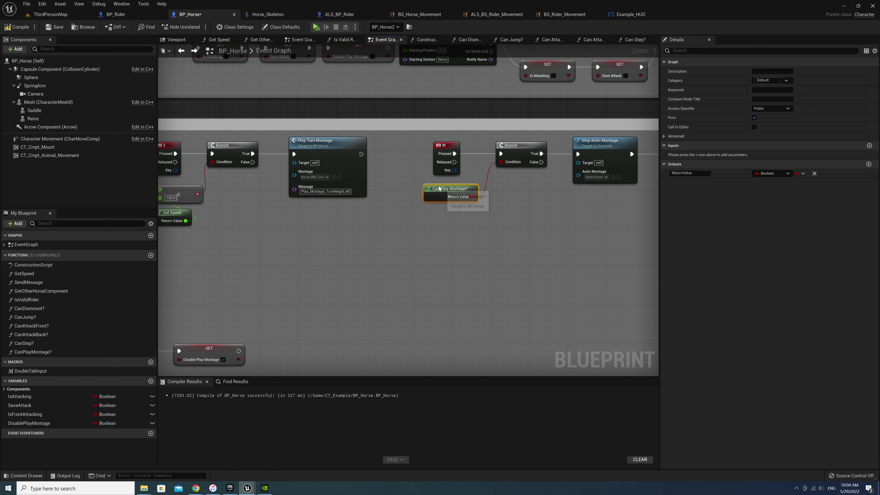
{"action": "scroll", "coordinate": [479, 250], "scroll_direction": "down", "scroll_amount": 2}
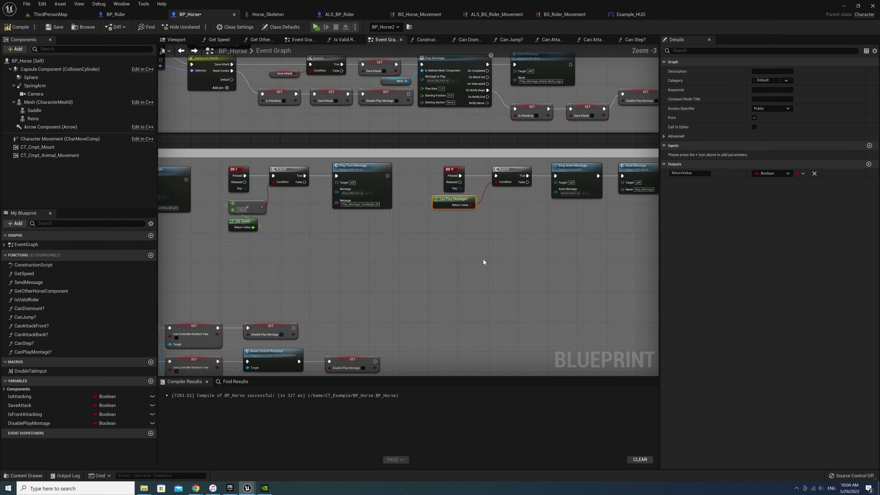
{"action": "scroll", "coordinate": [484, 262], "scroll_direction": "down", "scroll_amount": 1}
{"action": "scroll", "coordinate": [504, 223], "scroll_direction": "down", "scroll_amount": 1}
{"action": "scroll", "coordinate": [485, 221], "scroll_direction": "down", "scroll_amount": 1}
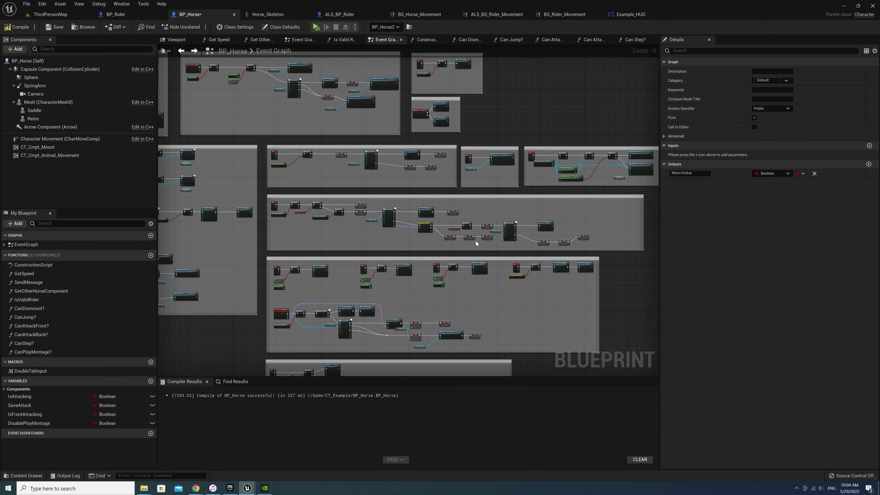